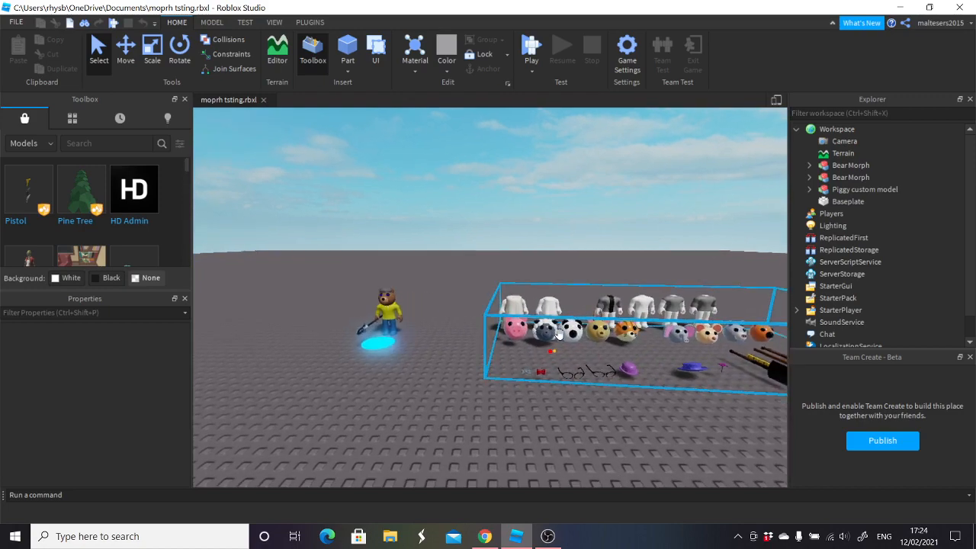
- Insert the Piggy custom skin model from My Models onto an empty area of the baseplate, and return to the Models catalogue
{"action": "scroll", "coordinate": [560, 334], "scroll_direction": "down", "scroll_amount": 4}
{"action": "scroll", "coordinate": [560, 335], "scroll_direction": "up", "scroll_amount": 3}
{"action": "scroll", "coordinate": [560, 335], "scroll_direction": "down", "scroll_amount": 3}
{"action": "scroll", "coordinate": [560, 334], "scroll_direction": "down", "scroll_amount": 4}
{"action": "mouse_move", "coordinate": [488, 330]}
{"action": "right_mouse_down"}
{"action": "mouse_move", "coordinate": [475, 325]}
{"action": "mouse_move", "coordinate": [488, 330]}
{"action": "right_mouse_up"}
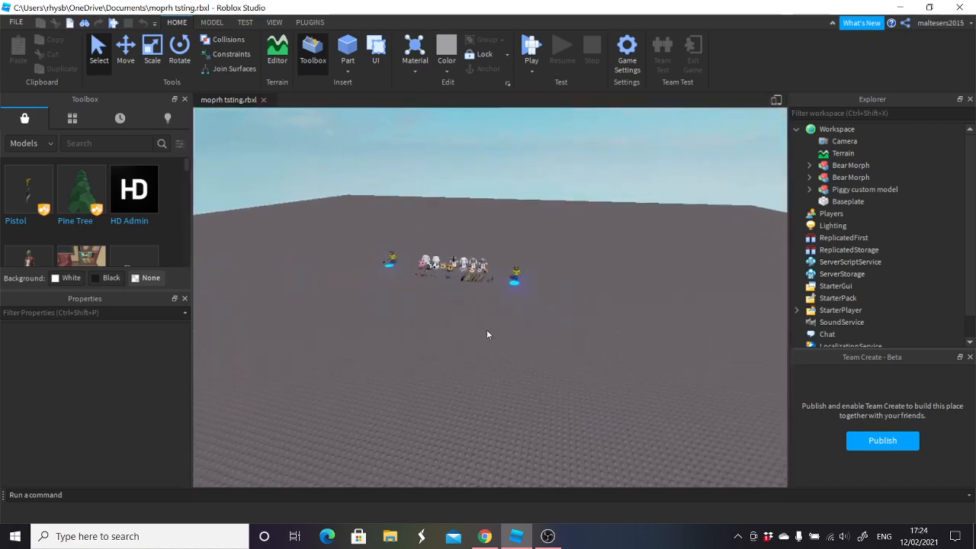
{"action": "left_click", "coordinate": [72, 118]}
{"action": "right_click_drag", "start_coordinate": [482, 237], "coordinate": [482, 237]}
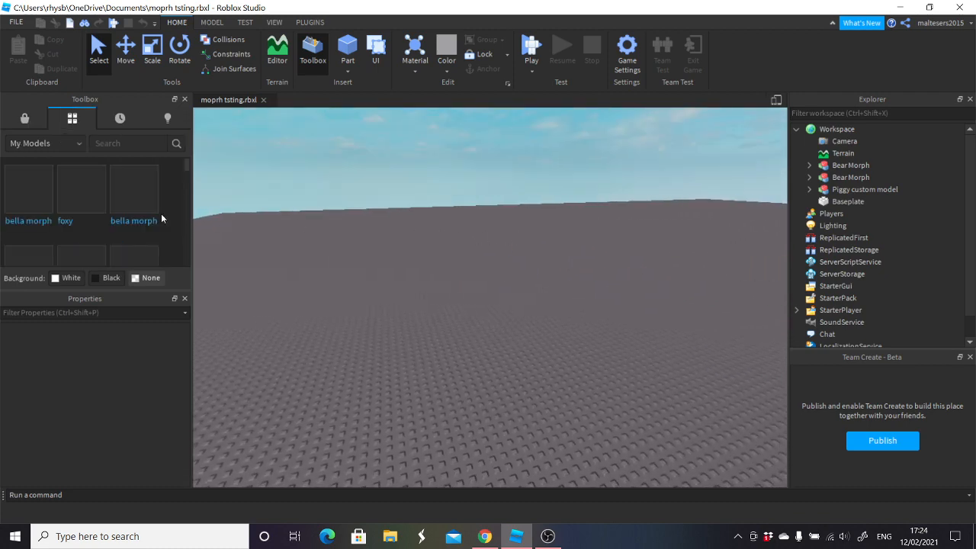
{"action": "scroll", "coordinate": [91, 206], "scroll_direction": "down", "scroll_amount": 2}
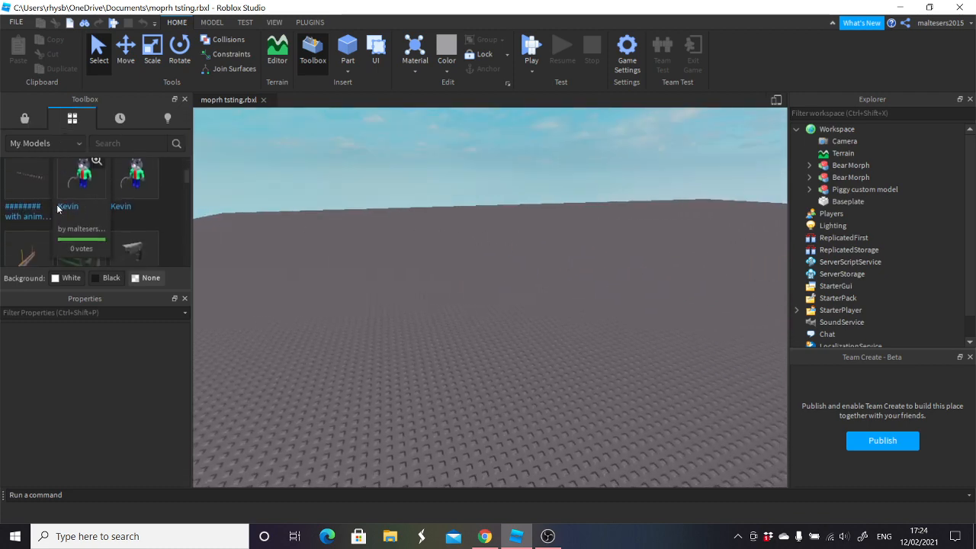
{"action": "scroll", "coordinate": [59, 210], "scroll_direction": "down", "scroll_amount": 1}
{"action": "scroll", "coordinate": [65, 213], "scroll_direction": "up", "scroll_amount": 1}
{"action": "scroll", "coordinate": [77, 223], "scroll_direction": "down", "scroll_amount": 1}
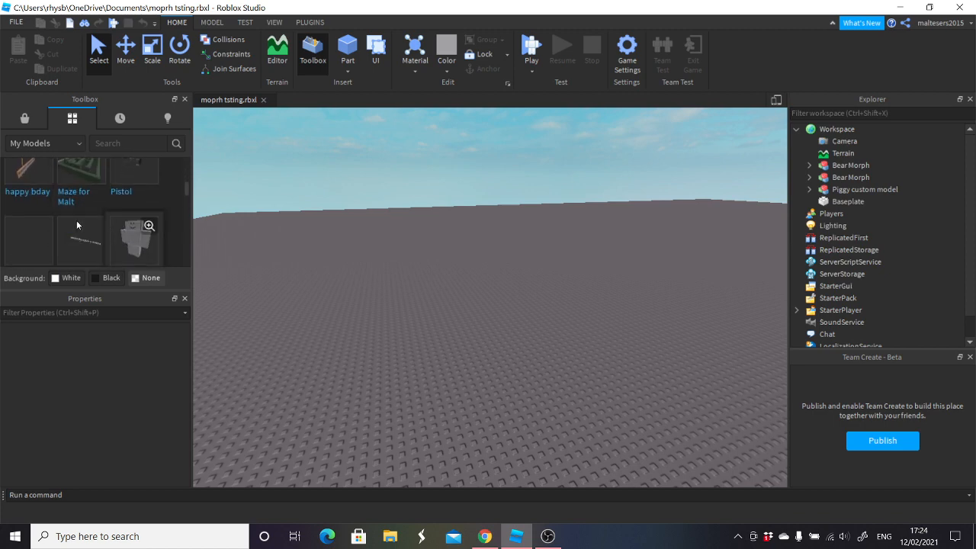
{"action": "scroll", "coordinate": [76, 241], "scroll_direction": "down", "scroll_amount": 1}
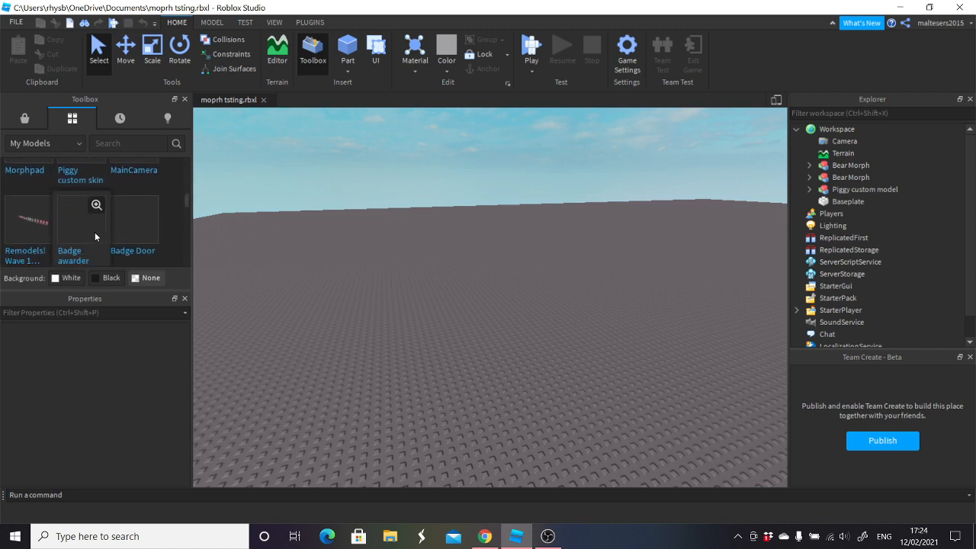
{"action": "scroll", "coordinate": [99, 231], "scroll_direction": "down", "scroll_amount": 1}
{"action": "scroll", "coordinate": [102, 233], "scroll_direction": "up", "scroll_amount": 3}
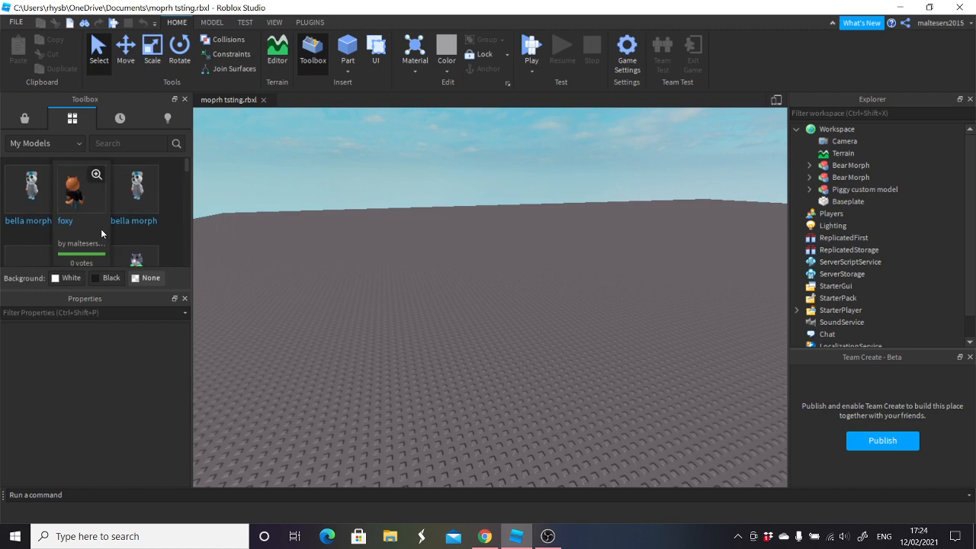
{"action": "scroll", "coordinate": [101, 229], "scroll_direction": "down", "scroll_amount": 1}
{"action": "scroll", "coordinate": [66, 216], "scroll_direction": "down", "scroll_amount": 1}
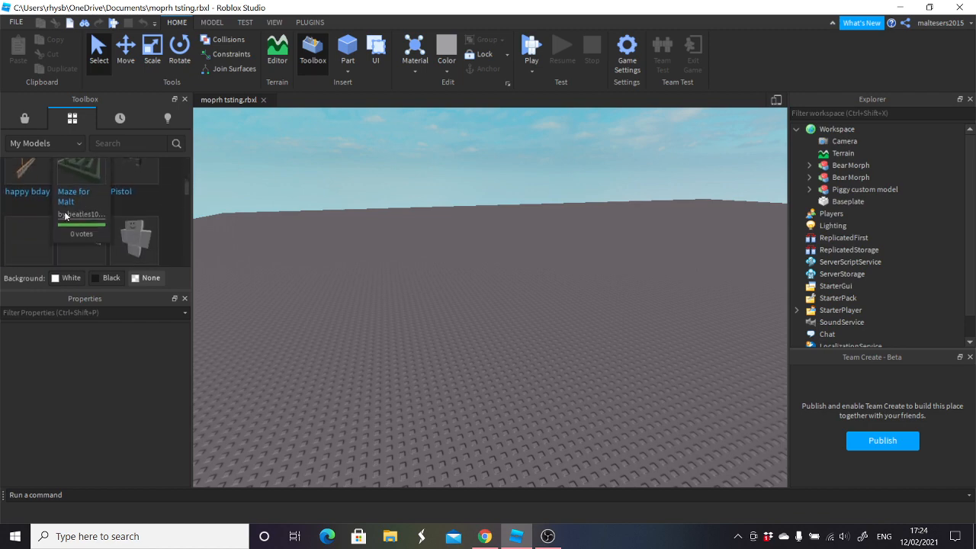
{"action": "scroll", "coordinate": [95, 210], "scroll_direction": "up", "scroll_amount": 2}
{"action": "scroll", "coordinate": [97, 211], "scroll_direction": "down", "scroll_amount": 2}
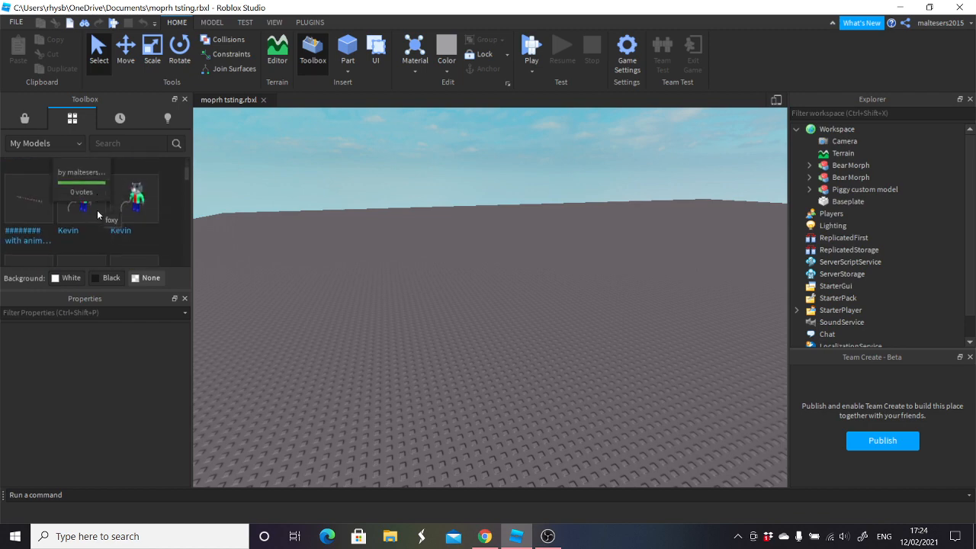
{"action": "scroll", "coordinate": [97, 213], "scroll_direction": "down", "scroll_amount": 2}
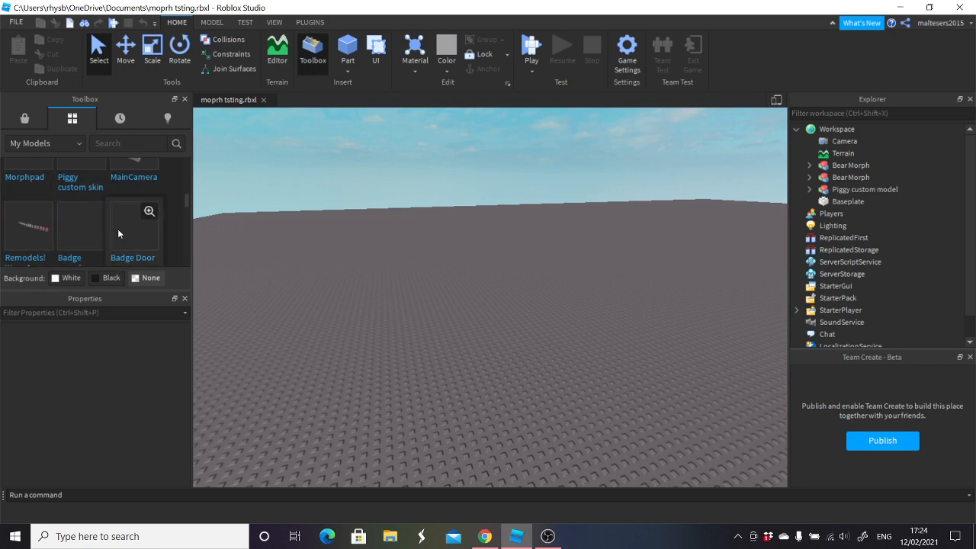
{"action": "scroll", "coordinate": [107, 227], "scroll_direction": "up", "scroll_amount": 2}
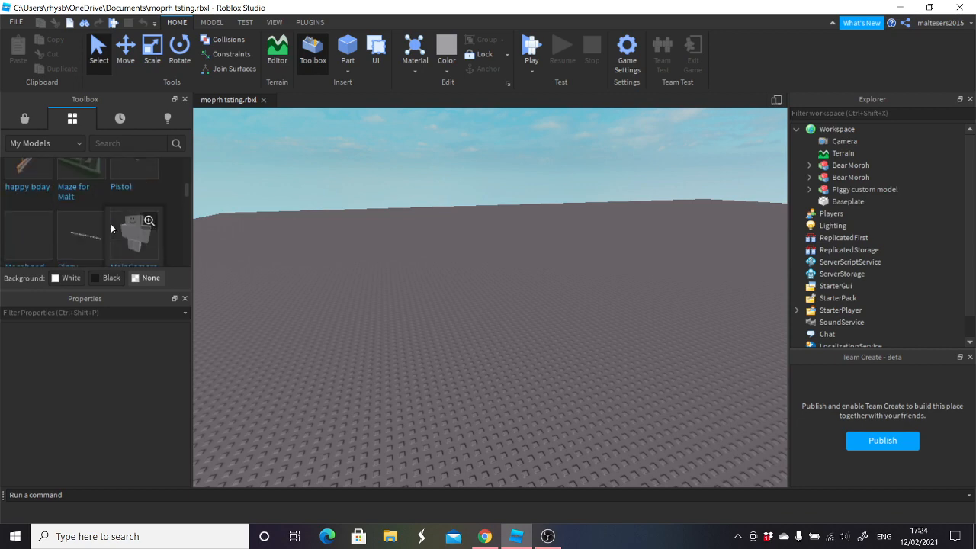
{"action": "left_click_drag", "start_coordinate": [84, 237], "coordinate": [460, 326]}
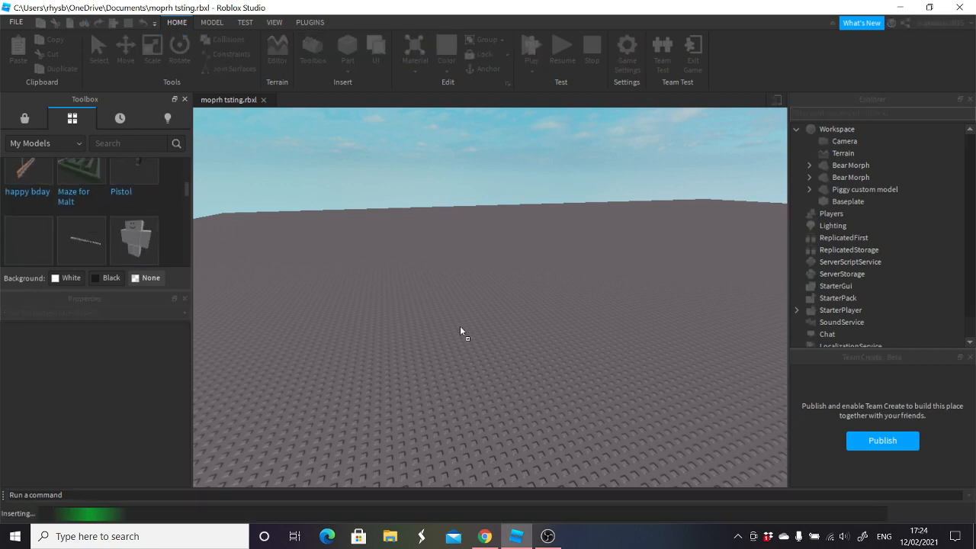
{"action": "left_click", "coordinate": [437, 385]}
{"action": "key", "text": "a"}
{"action": "left_click", "coordinate": [24, 118]}
- Inspect the inserted Piggy custom model as a whole and approach its row of headless bodies around the skeleton
{"action": "right_click_drag", "start_coordinate": [333, 213], "coordinate": [408, 238]}
{"action": "key", "text": "w"}
{"action": "key", "text": "a"}
{"action": "key", "text": "w"}
{"action": "key", "text": "a"}
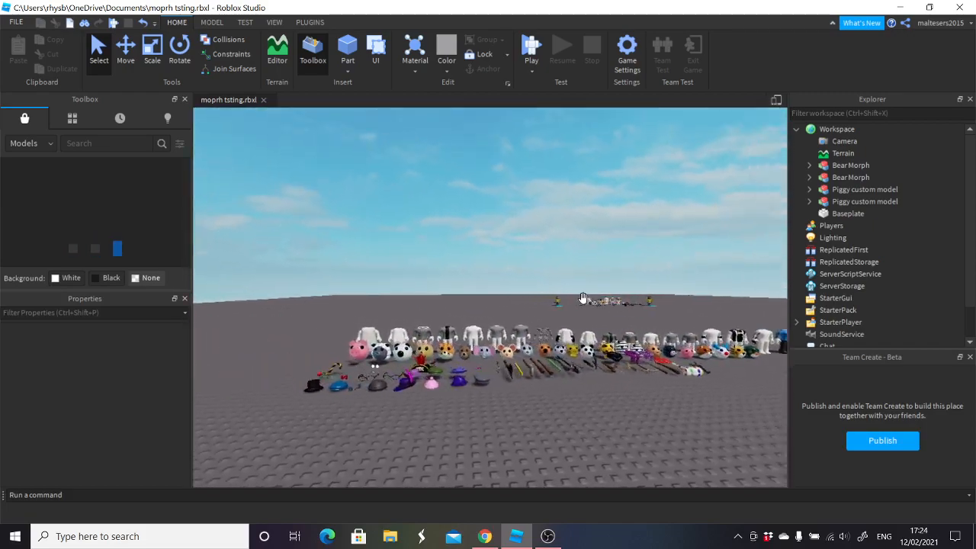
{"action": "key", "text": "w"}
{"action": "right_click_drag", "start_coordinate": [583, 298], "coordinate": [584, 299]}
{"action": "key", "text": "s"}
{"action": "key", "text": "d"}
{"action": "key", "text": "w"}
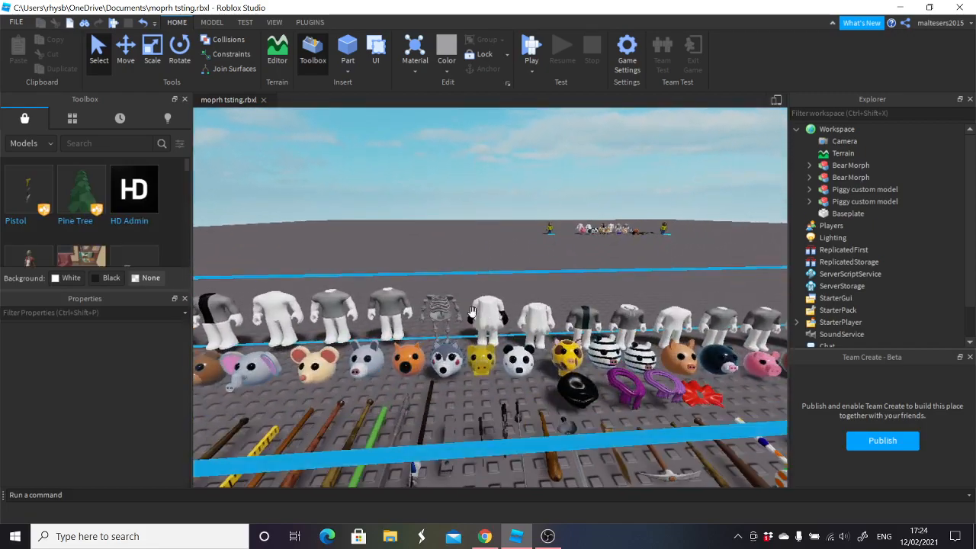
{"action": "key", "text": "w"}
{"action": "key", "text": "a"}
{"action": "key", "text": "d"}
{"action": "key", "text": "s"}
{"action": "key", "text": "w"}
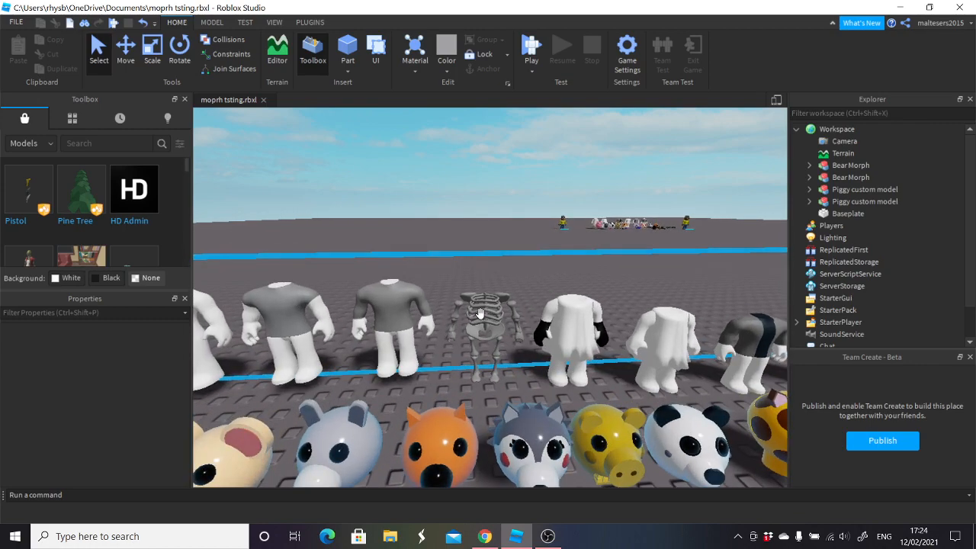
- Examine the skeleton, cloaked and hooded bodies in the inserted model up close
{"action": "right_click_drag", "start_coordinate": [480, 314], "coordinate": [481, 313]}
{"action": "key", "text": "d"}
{"action": "key", "text": "w"}
{"action": "key", "text": "d"}
{"action": "key", "text": "a"}
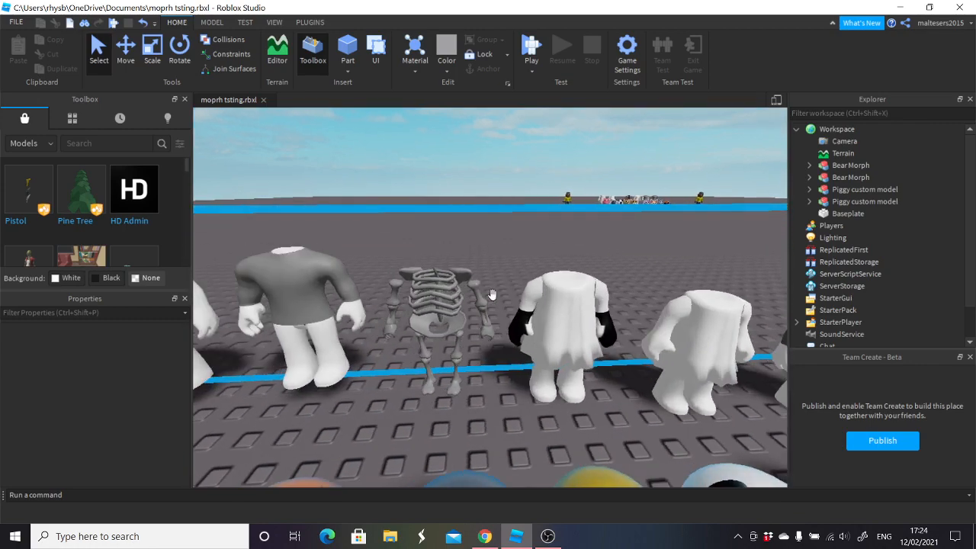
{"action": "key", "text": "d"}
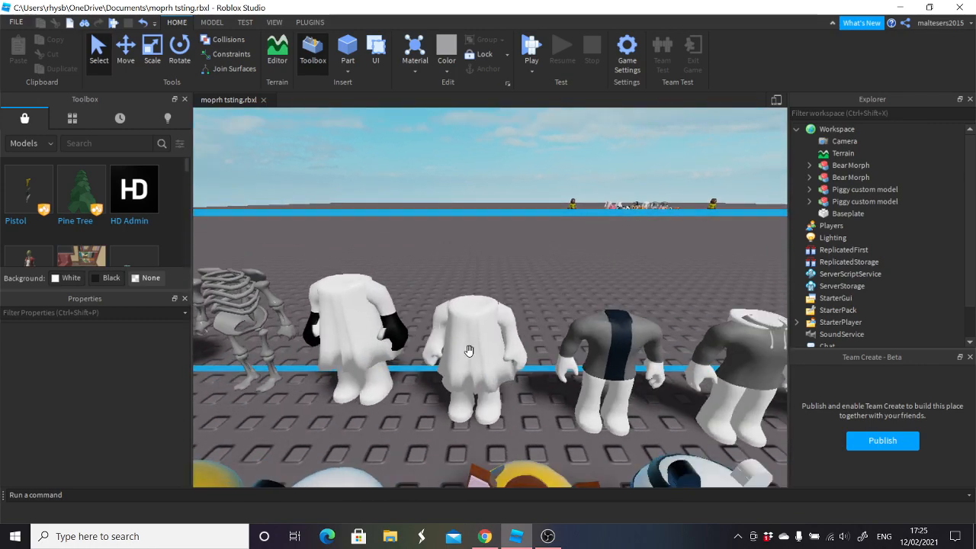
{"action": "key", "text": "d"}
{"action": "right_click_drag", "start_coordinate": [469, 351], "coordinate": [466, 294]}
{"action": "key", "text": "s"}
{"action": "key", "text": "w"}
{"action": "key", "text": "s"}
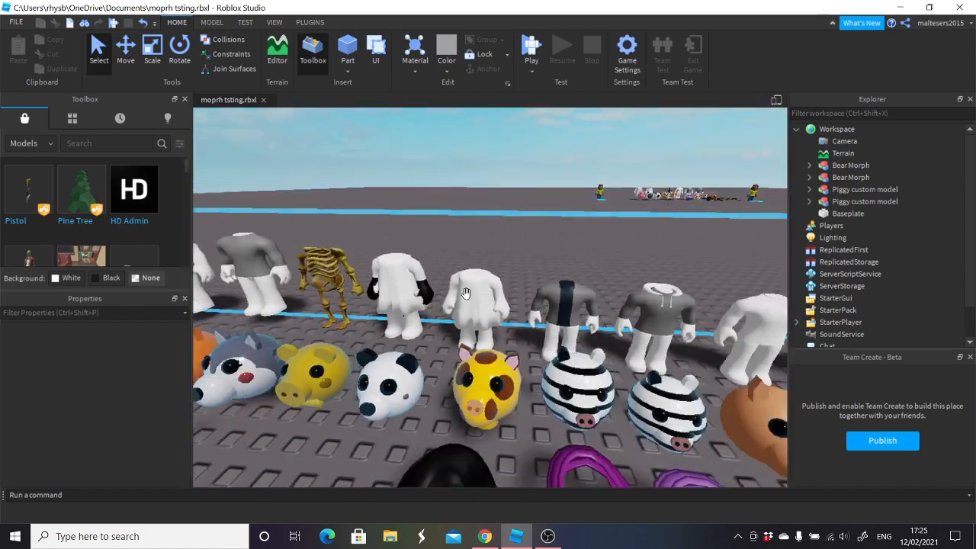
{"action": "key", "text": "d"}
{"action": "key", "text": "d"}
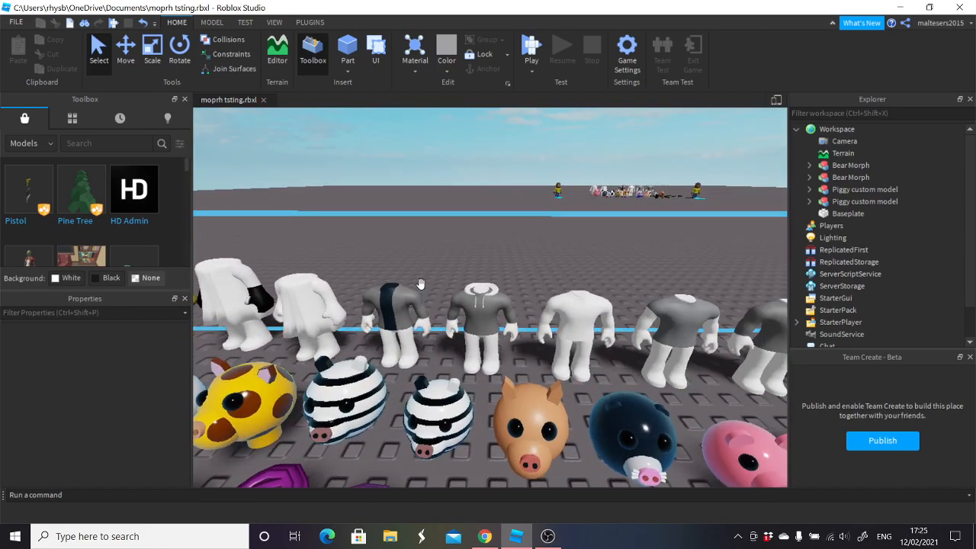
{"action": "right_click_drag", "start_coordinate": [445, 310], "coordinate": [447, 311]}
{"action": "key", "text": "d"}
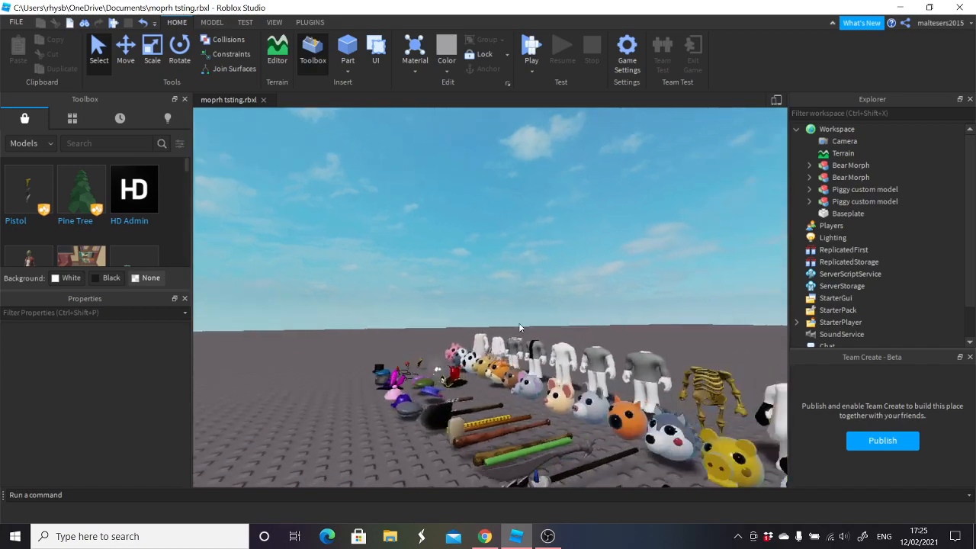
- Examine the remaining bodies in the row, from the bow-tie and police outfits to the cloaked body at the far end
{"action": "right_click_drag", "start_coordinate": [520, 325], "coordinate": [519, 329]}
{"action": "key", "text": "s"}
{"action": "key", "text": "w"}
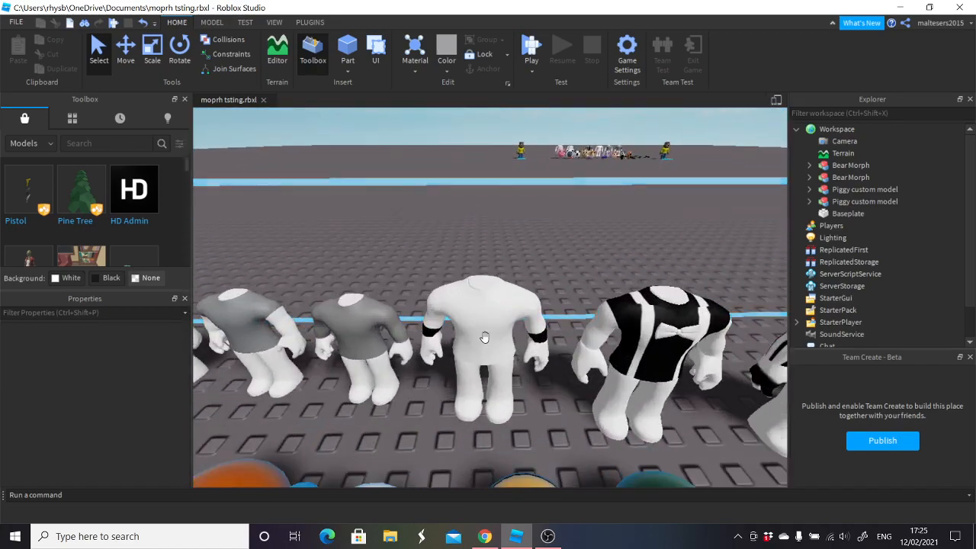
{"action": "key", "text": "s"}
{"action": "right_click_drag", "start_coordinate": [453, 309], "coordinate": [476, 300]}
{"action": "key", "text": "w"}
{"action": "key", "text": "d"}
{"action": "key", "text": "s"}
{"action": "key", "text": "d"}
{"action": "key", "text": "d"}
{"action": "key", "text": "a"}
{"action": "key", "text": "s"}
{"action": "key", "text": "w"}
{"action": "key", "text": "s"}
{"action": "key", "text": "d"}
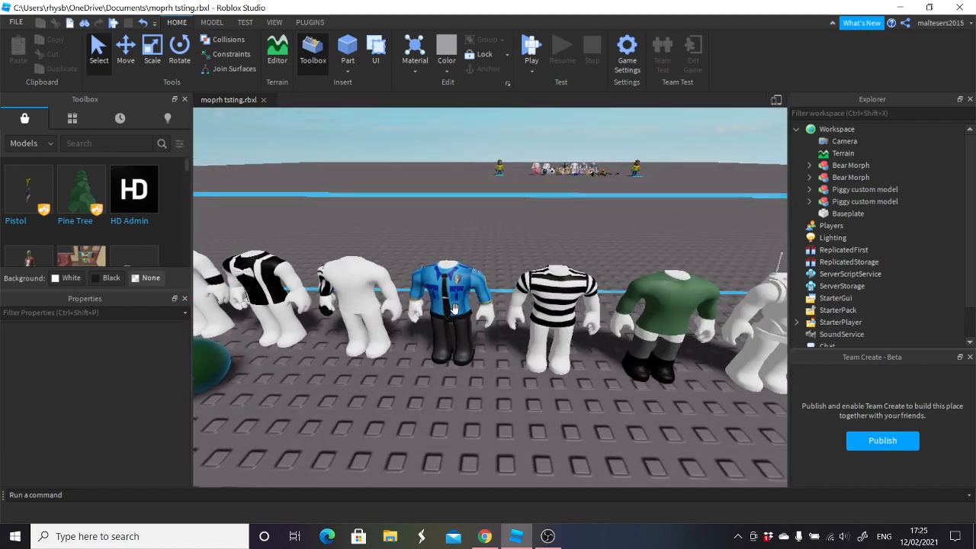
{"action": "key", "text": "d"}
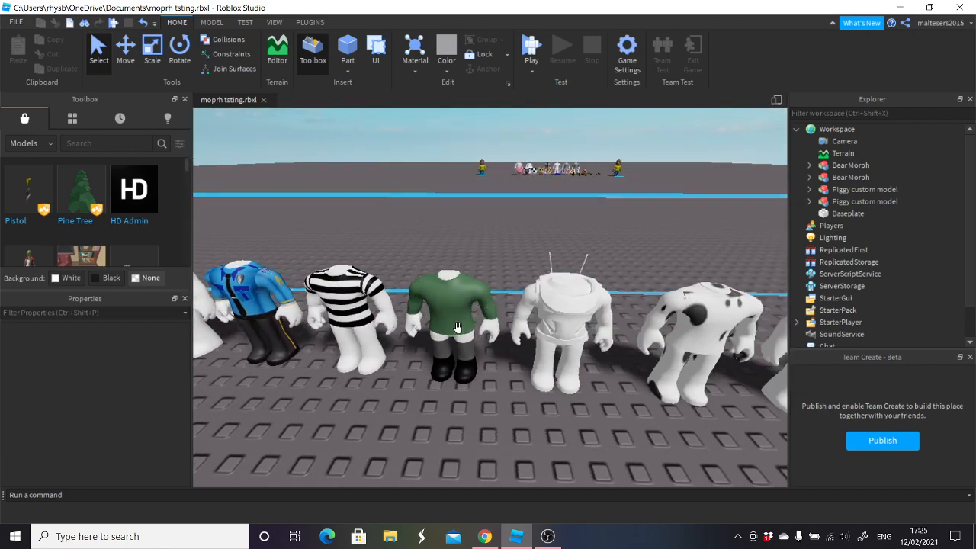
{"action": "right_click_drag", "start_coordinate": [457, 328], "coordinate": [446, 298]}
{"action": "key", "text": "s"}
{"action": "key", "text": "w"}
{"action": "key", "text": "d"}
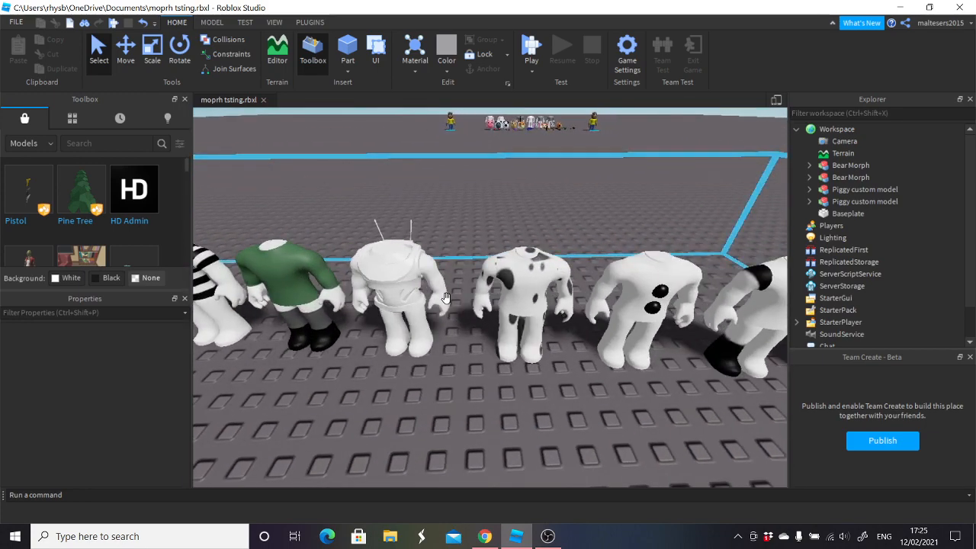
{"action": "key", "text": "d"}
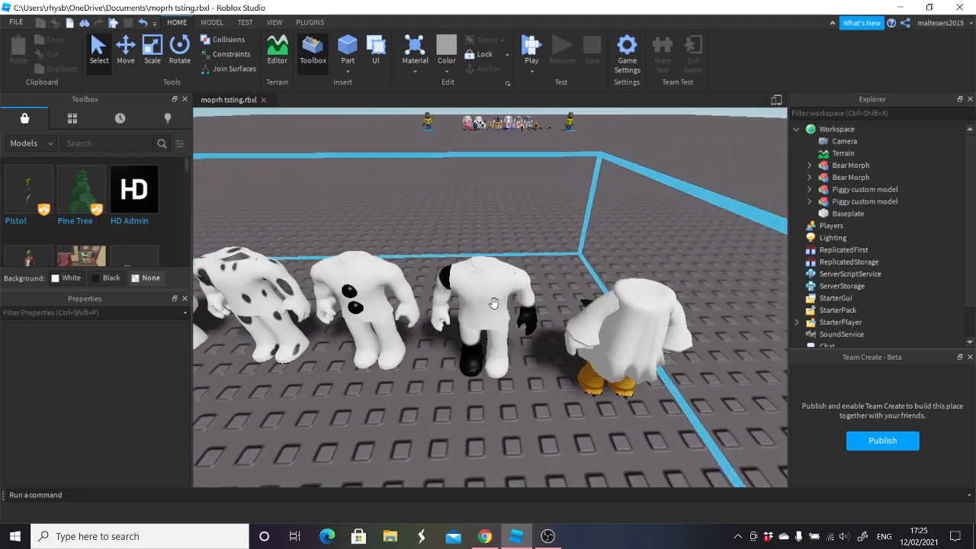
{"action": "key", "text": "s"}
{"action": "key", "text": "d"}
{"action": "key", "text": "s"}
- Examine the animal heads in front of the bodies, from the duck back to the zebras
{"action": "right_click_drag", "start_coordinate": [539, 313], "coordinate": [539, 313]}
{"action": "key", "text": "w"}
{"action": "key", "text": "w"}
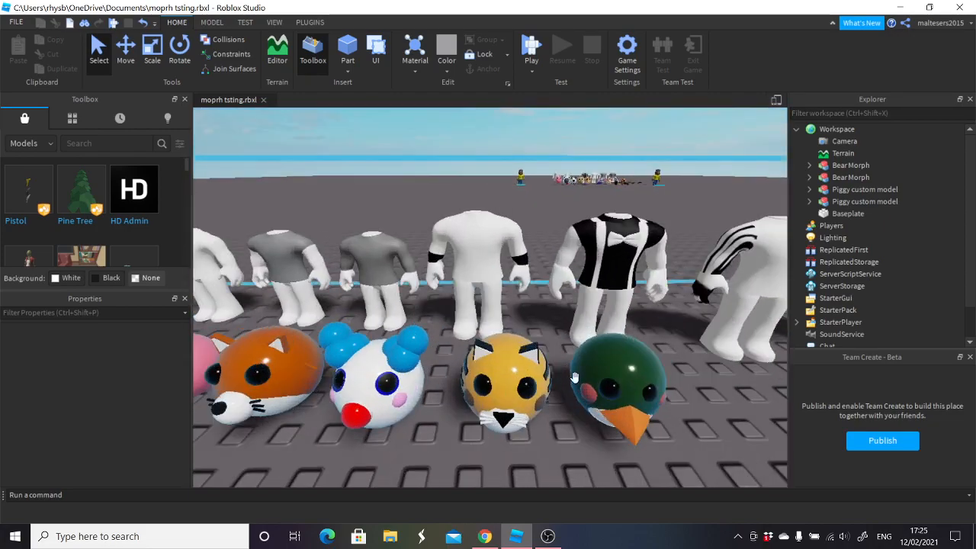
{"action": "key", "text": "s"}
{"action": "key", "text": "a"}
{"action": "key", "text": "a"}
{"action": "key", "text": "d"}
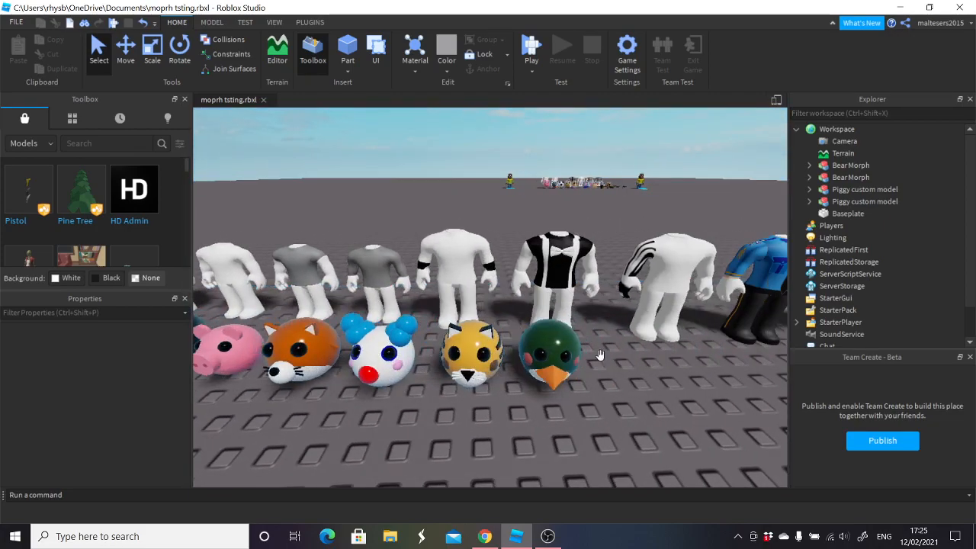
{"action": "key", "text": "a"}
{"action": "key", "text": "a"}
{"action": "key", "text": "a"}
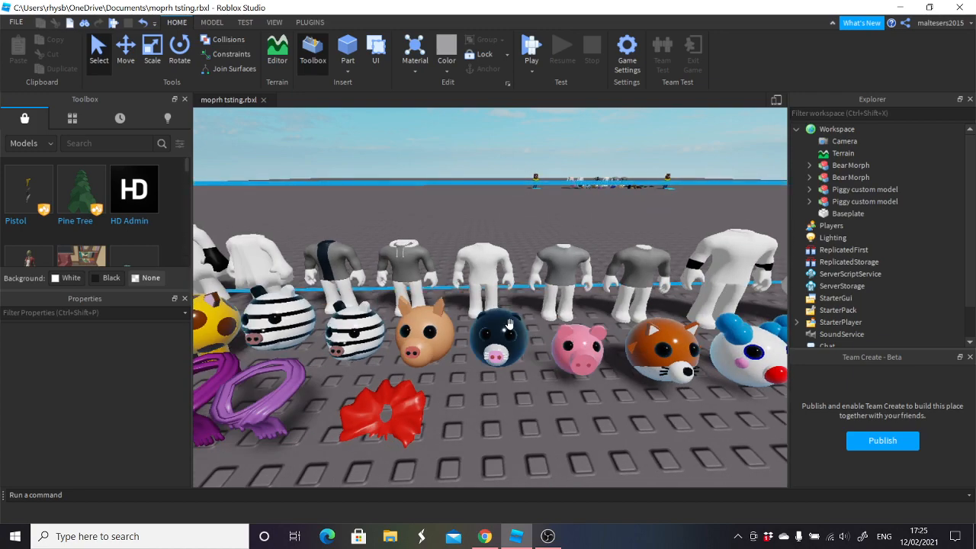
{"action": "key", "text": "w"}
{"action": "key", "text": "a"}
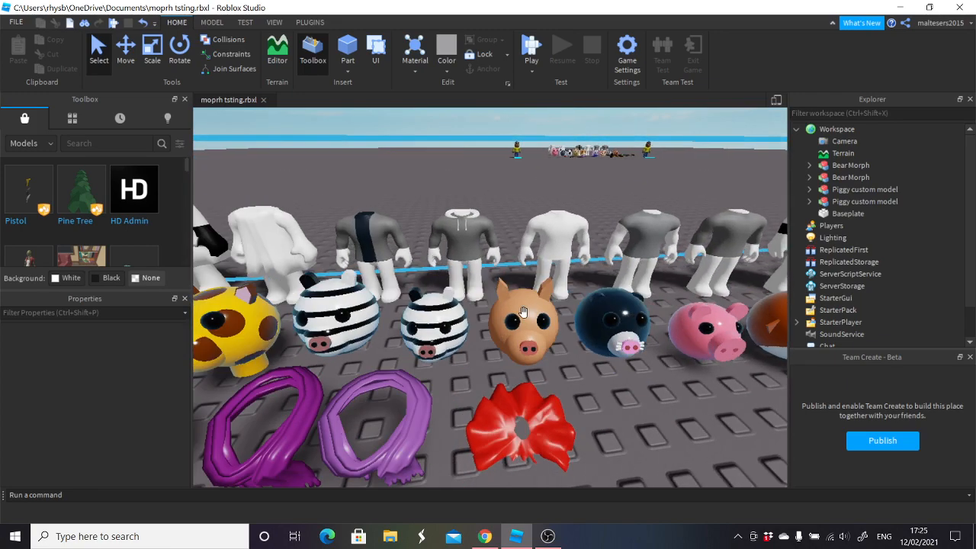
{"action": "key", "text": "a"}
- Examine the animal heads from the zebras and giraffe across to the panda, wolf, fox and mouse
{"action": "scroll", "coordinate": [516, 311], "scroll_direction": "down", "scroll_amount": 3}
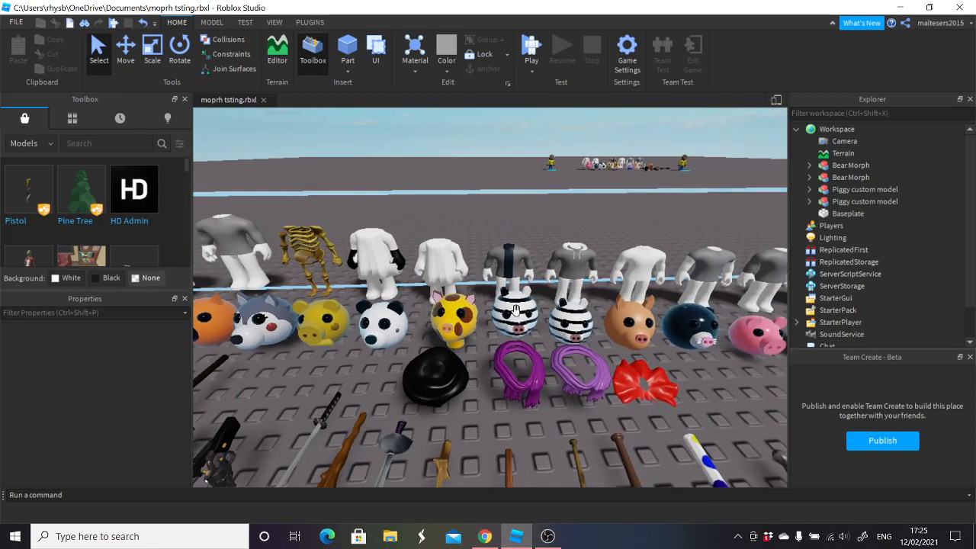
{"action": "scroll", "coordinate": [570, 323], "scroll_direction": "up", "scroll_amount": 3}
{"action": "scroll", "coordinate": [518, 305], "scroll_direction": "up", "scroll_amount": 5}
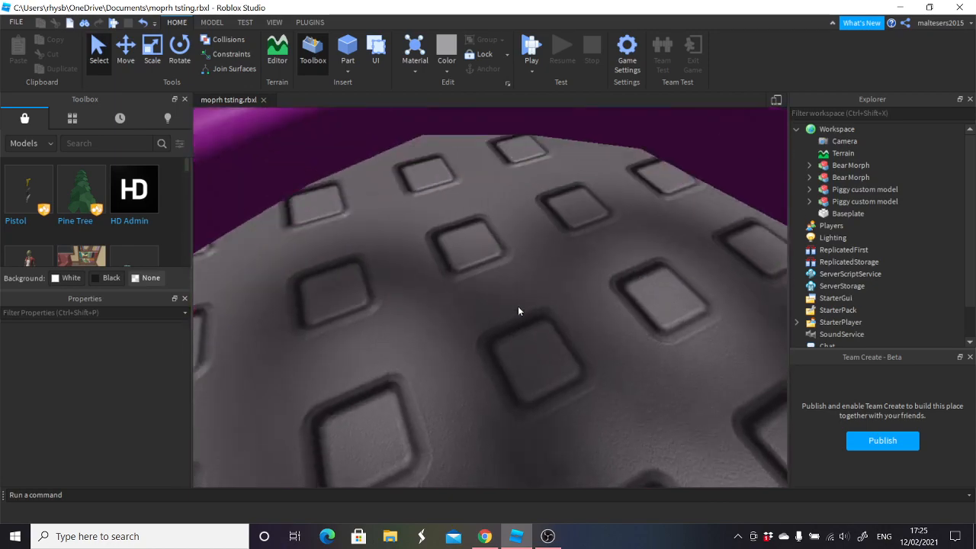
{"action": "scroll", "coordinate": [518, 306], "scroll_direction": "down", "scroll_amount": 5}
{"action": "scroll", "coordinate": [518, 305], "scroll_direction": "up", "scroll_amount": 5}
{"action": "scroll", "coordinate": [518, 305], "scroll_direction": "down", "scroll_amount": 3}
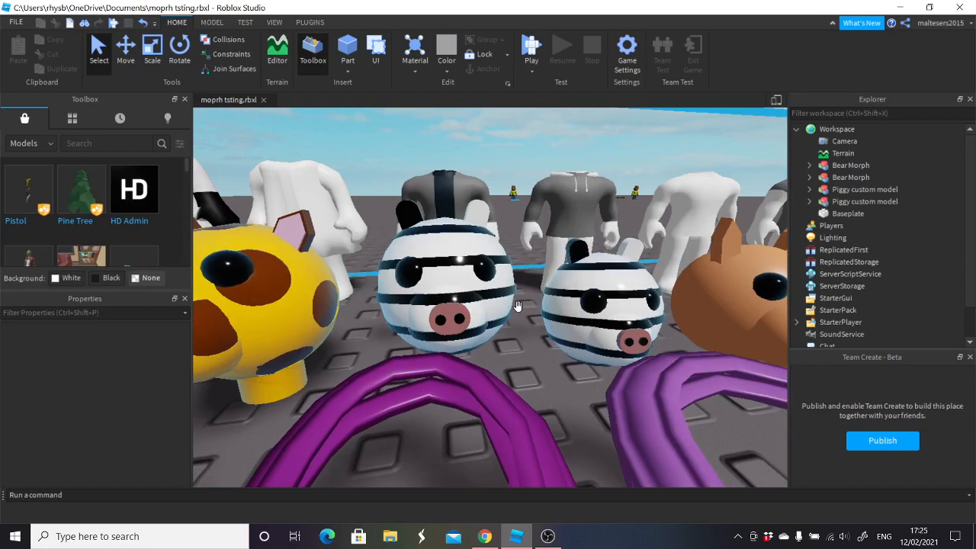
{"action": "scroll", "coordinate": [518, 306], "scroll_direction": "down", "scroll_amount": 5}
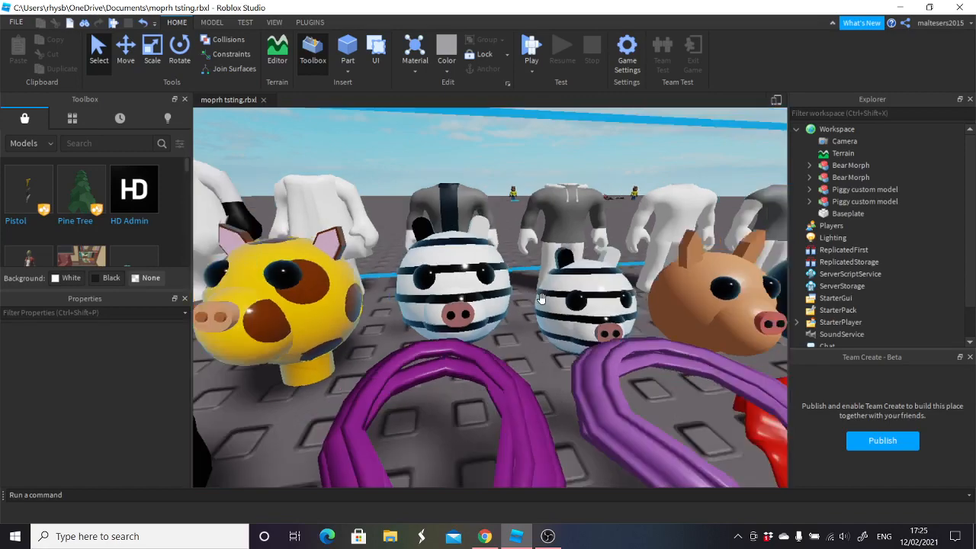
{"action": "scroll", "coordinate": [542, 292], "scroll_direction": "up", "scroll_amount": 2}
{"action": "scroll", "coordinate": [540, 286], "scroll_direction": "down", "scroll_amount": 2}
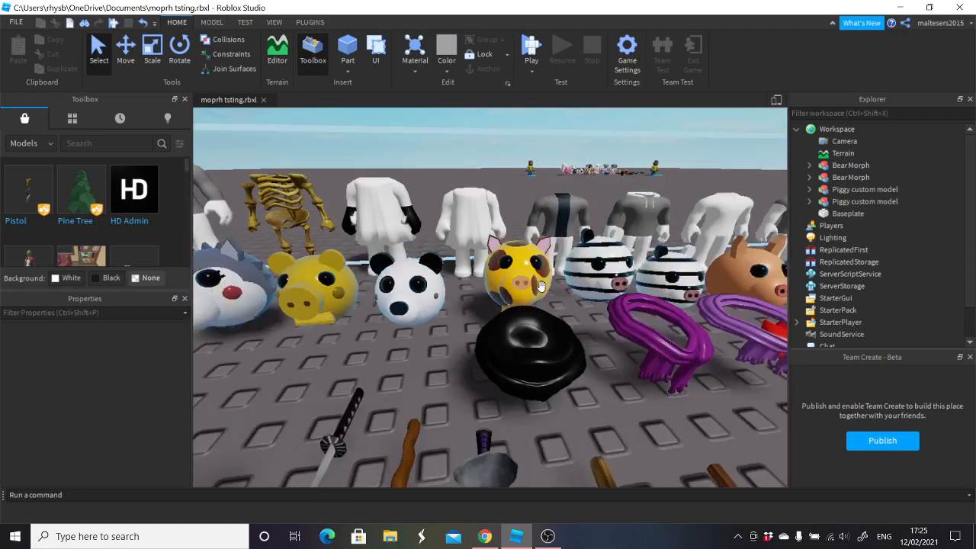
{"action": "key", "text": "a"}
{"action": "right_click_drag", "start_coordinate": [540, 286], "coordinate": [542, 287]}
{"action": "key", "text": "a"}
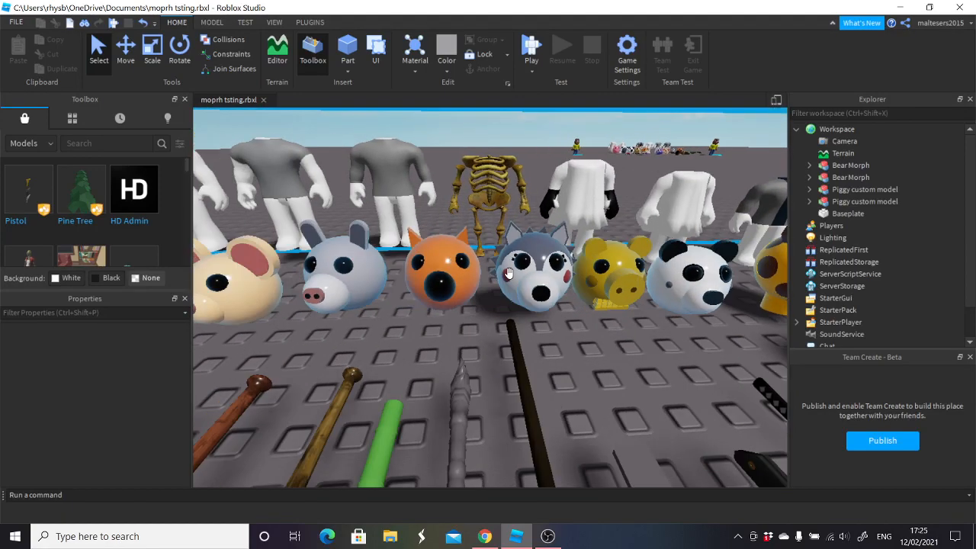
- Examine the row of weapons in front of the heads, from the shovel and swords to the pickaxe and polka-dot hammer
{"action": "scroll", "coordinate": [508, 273], "scroll_direction": "down", "scroll_amount": 5}
{"action": "scroll", "coordinate": [508, 274], "scroll_direction": "down", "scroll_amount": 2}
{"action": "scroll", "coordinate": [509, 273], "scroll_direction": "up", "scroll_amount": 8}
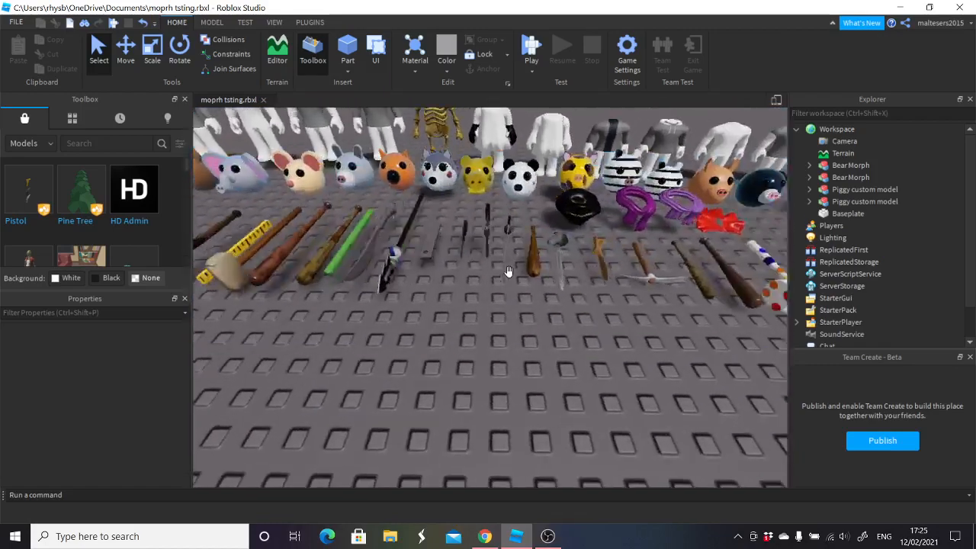
{"action": "right_click_drag", "start_coordinate": [511, 274], "coordinate": [510, 274]}
{"action": "scroll", "coordinate": [510, 274], "scroll_direction": "down", "scroll_amount": 5}
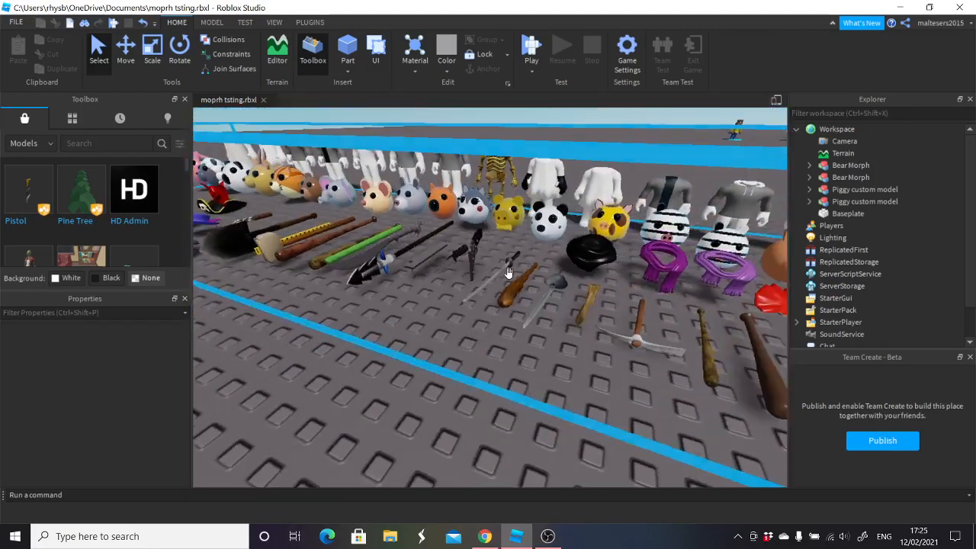
{"action": "scroll", "coordinate": [494, 262], "scroll_direction": "up", "scroll_amount": 4}
{"action": "scroll", "coordinate": [492, 256], "scroll_direction": "down", "scroll_amount": 4}
{"action": "scroll", "coordinate": [492, 256], "scroll_direction": "up", "scroll_amount": 3}
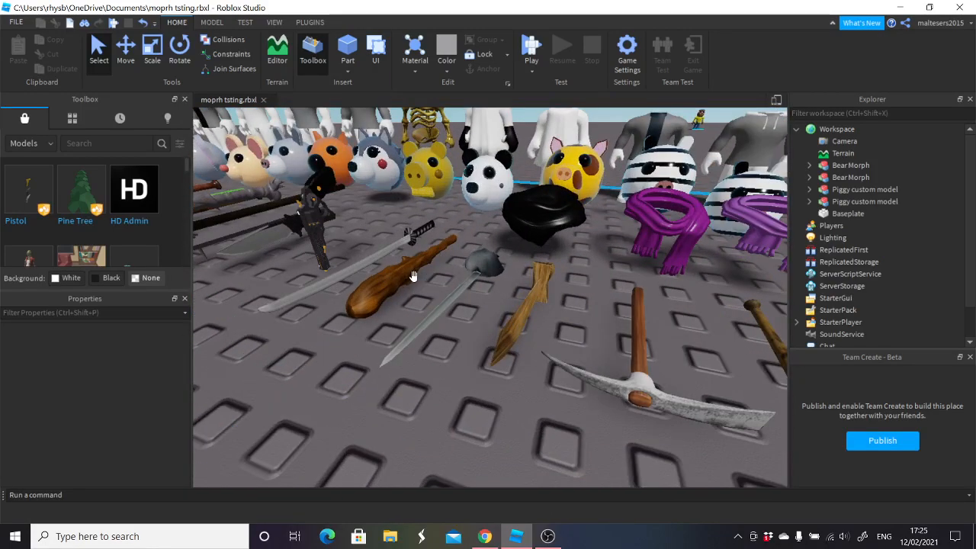
{"action": "scroll", "coordinate": [413, 276], "scroll_direction": "down", "scroll_amount": 5}
{"action": "scroll", "coordinate": [445, 289], "scroll_direction": "up", "scroll_amount": 3}
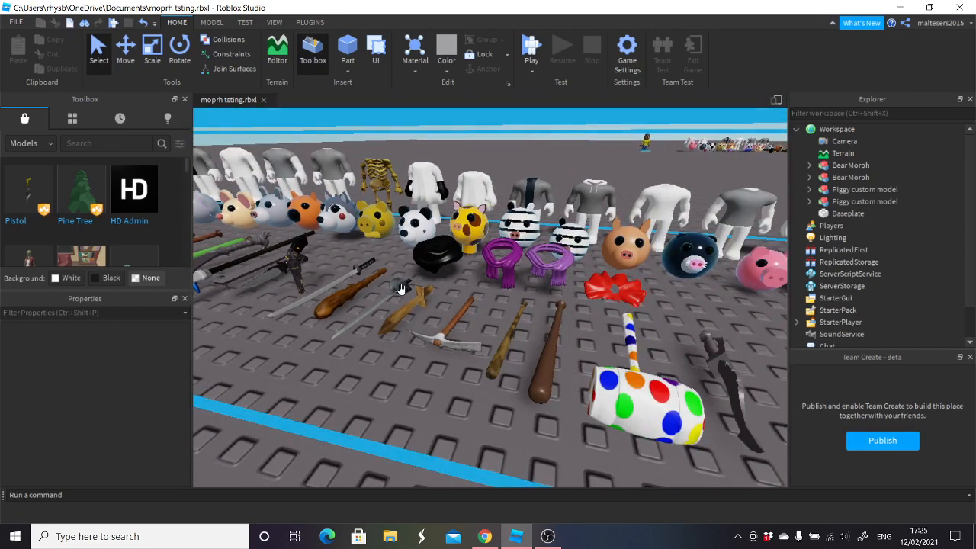
{"action": "scroll", "coordinate": [412, 296], "scroll_direction": "up", "scroll_amount": 6}
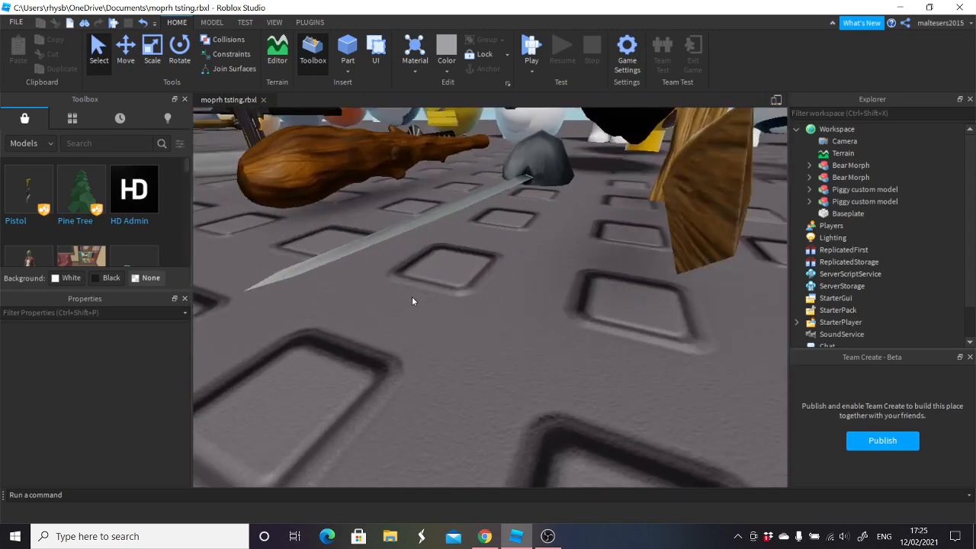
{"action": "scroll", "coordinate": [427, 259], "scroll_direction": "down", "scroll_amount": 6}
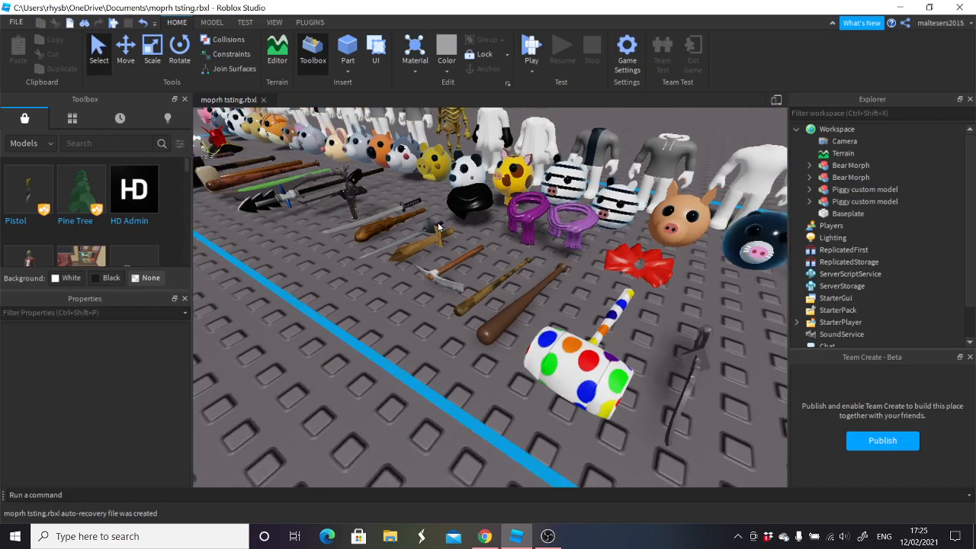
{"action": "scroll", "coordinate": [438, 252], "scroll_direction": "down", "scroll_amount": 2}
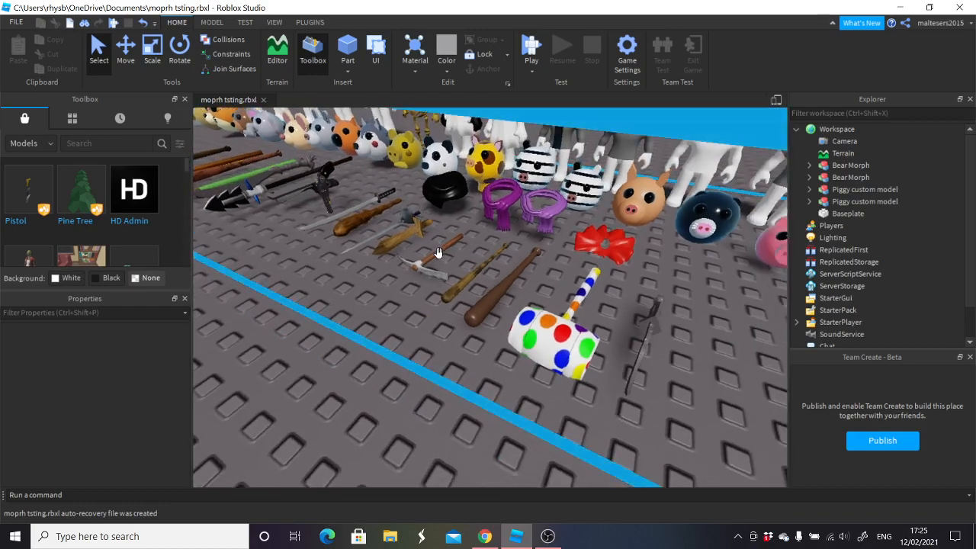
- Examine the black bandana, purple scarves and red bow lying between the heads and the weapons
{"action": "right_click_drag", "start_coordinate": [558, 290], "coordinate": [467, 290]}
{"action": "right_click_drag", "start_coordinate": [481, 323], "coordinate": [477, 279]}
{"action": "scroll", "coordinate": [481, 325], "scroll_direction": "up", "scroll_amount": 4}
{"action": "scroll", "coordinate": [482, 327], "scroll_direction": "down", "scroll_amount": 5}
{"action": "scroll", "coordinate": [530, 278], "scroll_direction": "up", "scroll_amount": 4}
{"action": "scroll", "coordinate": [539, 269], "scroll_direction": "down", "scroll_amount": 2}
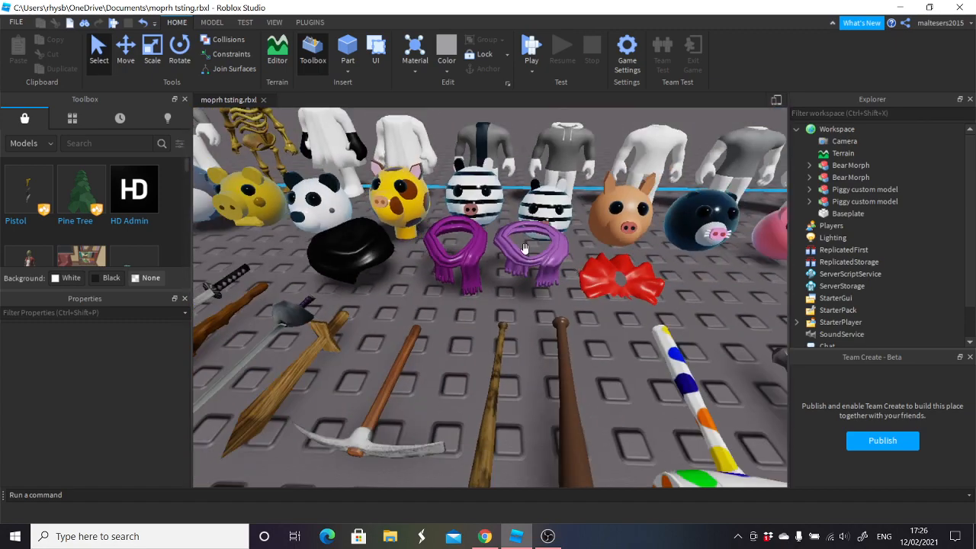
- Examine the hats, glasses, bow ties and other small accessories at the far end of the model
{"action": "scroll", "coordinate": [375, 239], "scroll_direction": "down", "scroll_amount": 5}
{"action": "key", "text": "a"}
{"action": "scroll", "coordinate": [529, 295], "scroll_direction": "up", "scroll_amount": 4}
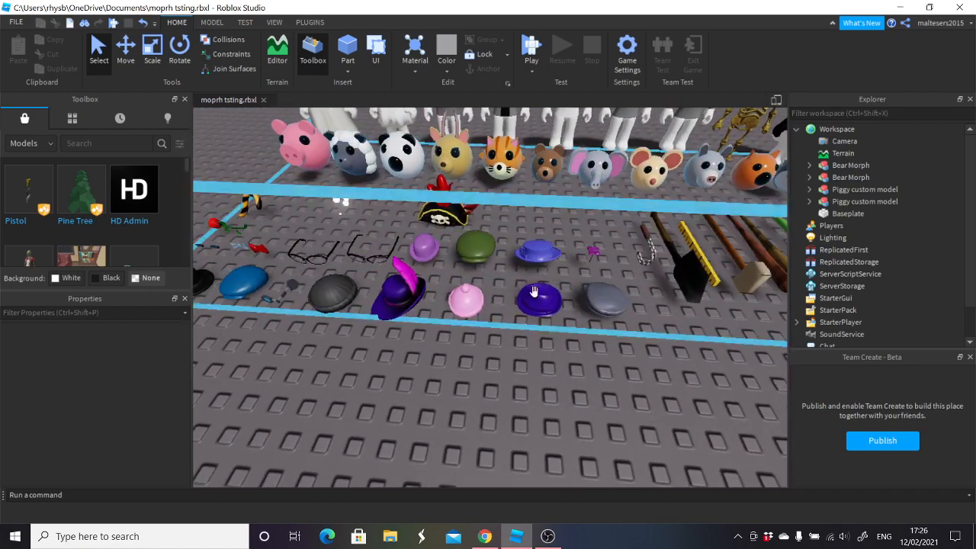
{"action": "key", "text": "a"}
{"action": "key", "text": "d"}
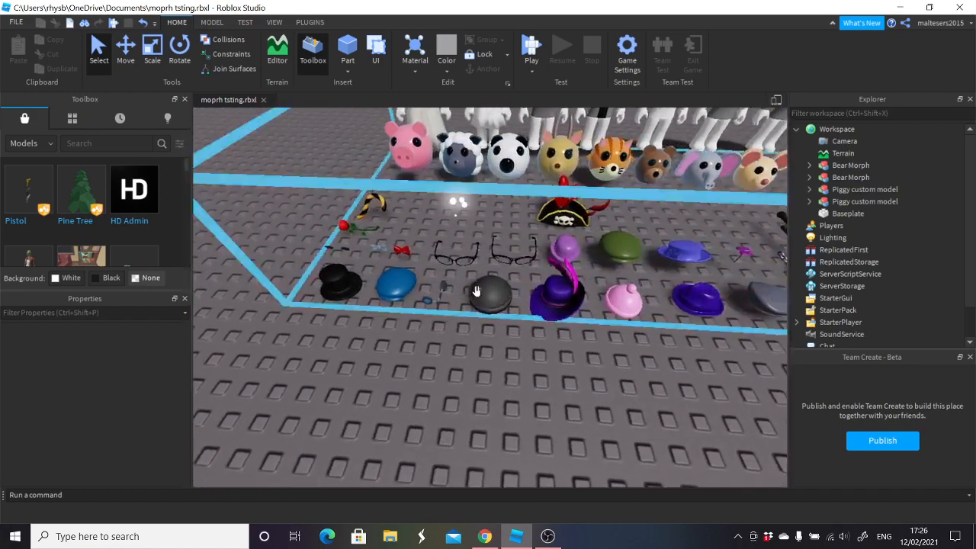
{"action": "right_click_drag", "start_coordinate": [476, 290], "coordinate": [476, 291]}
{"action": "key", "text": "a"}
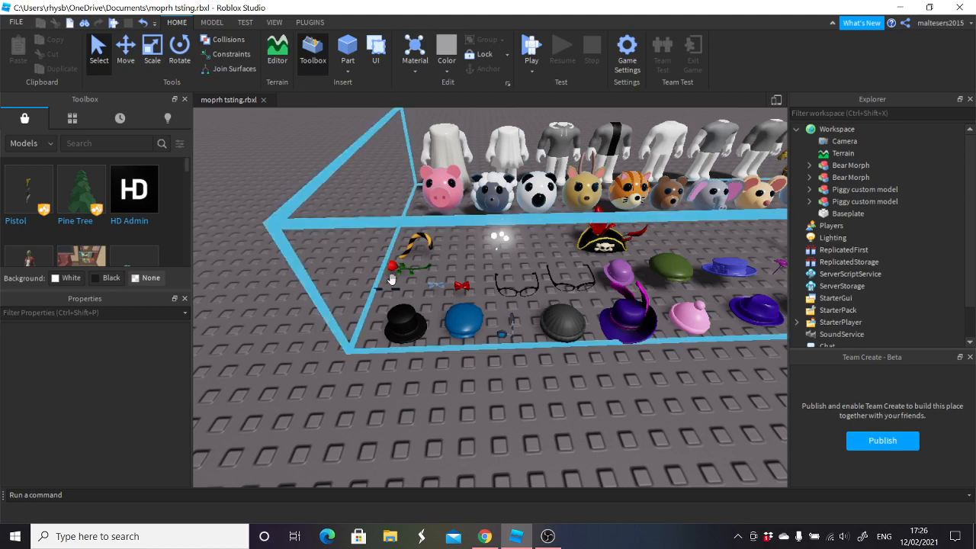
{"action": "right_click_drag", "start_coordinate": [391, 280], "coordinate": [407, 264]}
{"action": "key", "text": "w"}
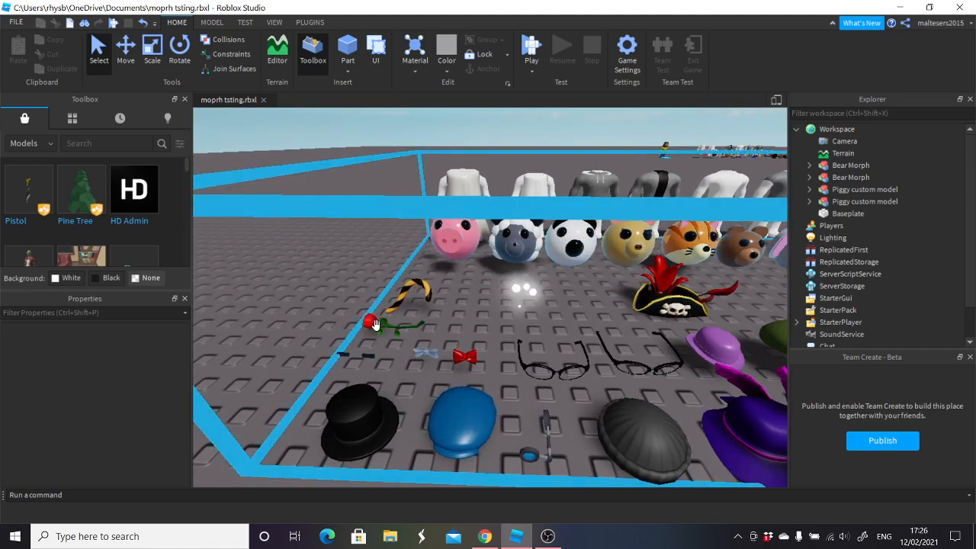
{"action": "key", "text": "s"}
{"action": "right_click_drag", "start_coordinate": [418, 305], "coordinate": [440, 315]}
{"action": "key", "text": "w"}
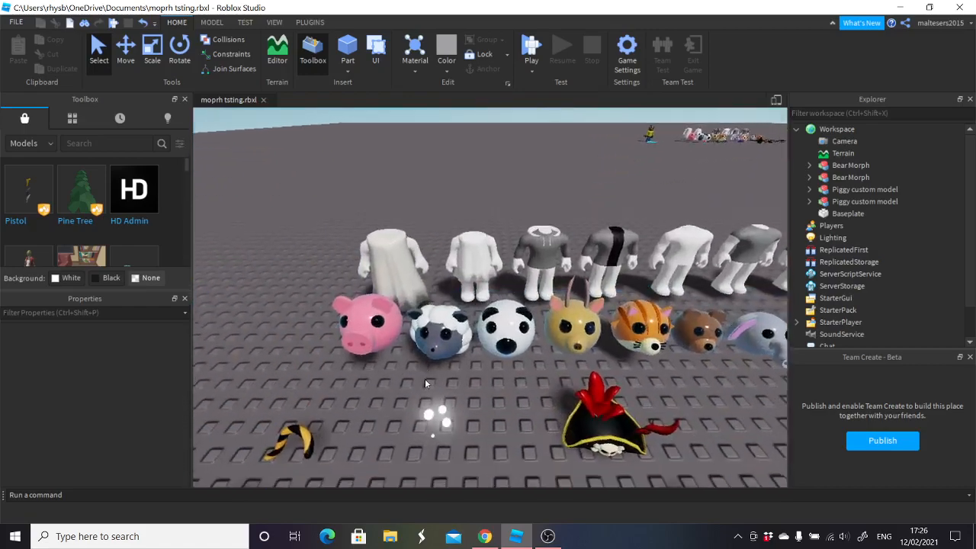
- Inspect the finished Bear Morph with its yellow hoodie, cap and spear up close
{"action": "key", "text": "s"}
{"action": "key", "text": "d"}
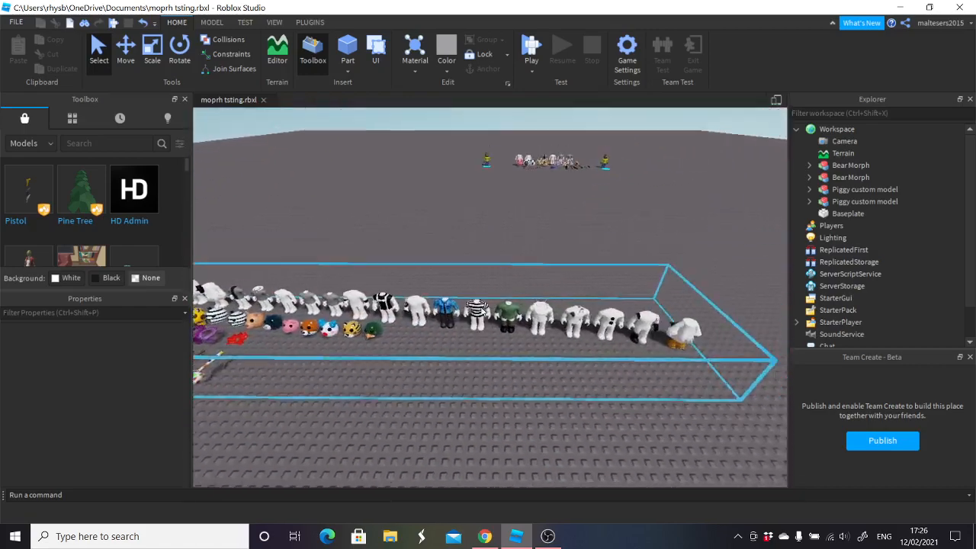
{"action": "key", "text": "w"}
{"action": "right_click_drag", "start_coordinate": [481, 323], "coordinate": [489, 302]}
{"action": "key", "text": "w"}
{"action": "key", "text": "w"}
{"action": "key", "text": "s"}
{"action": "key", "text": "w"}
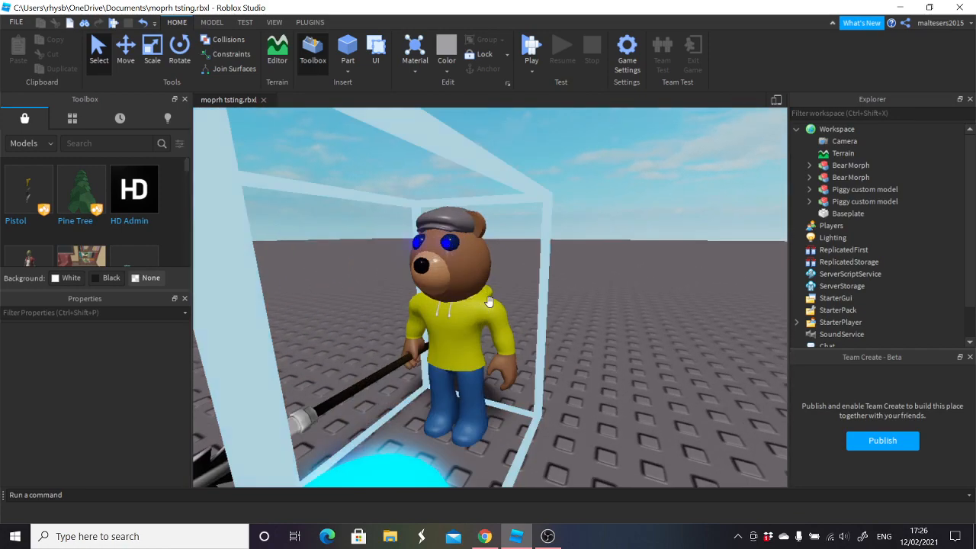
{"action": "key", "text": "s"}
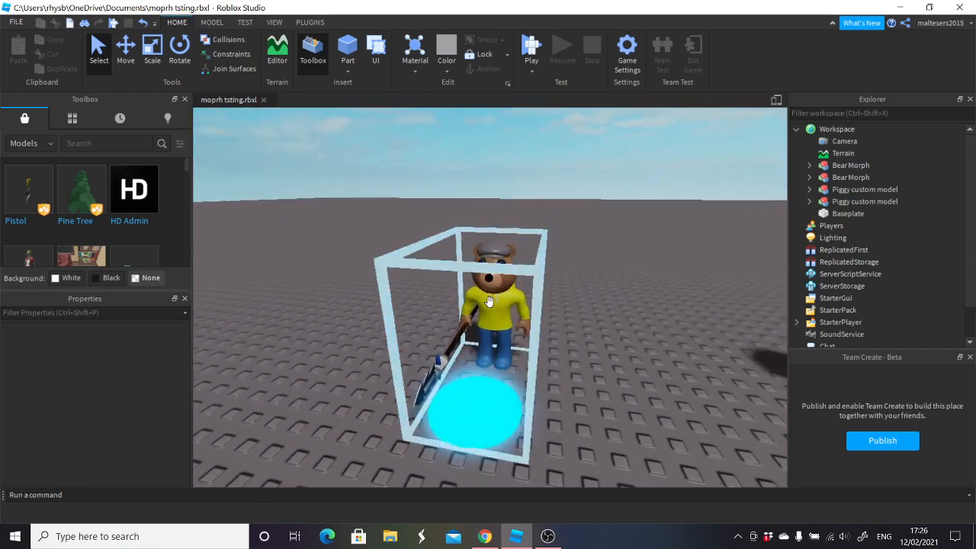
{"action": "left_click", "coordinate": [489, 302]}
{"action": "key", "text": "s"}
{"action": "key", "text": "d"}
{"action": "right_click_drag", "start_coordinate": [539, 303], "coordinate": [537, 307]}
{"action": "key", "text": "w"}
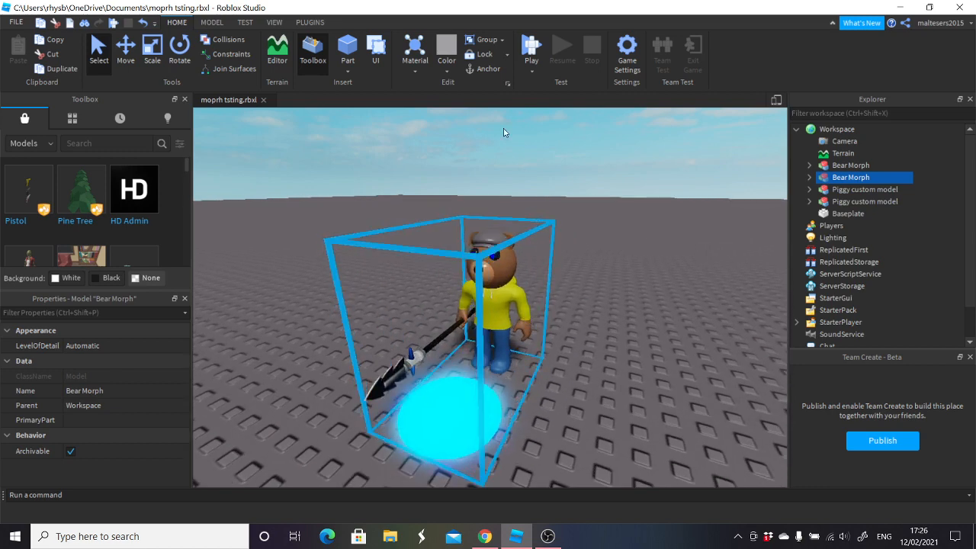
{"action": "left_click", "coordinate": [599, 216]}
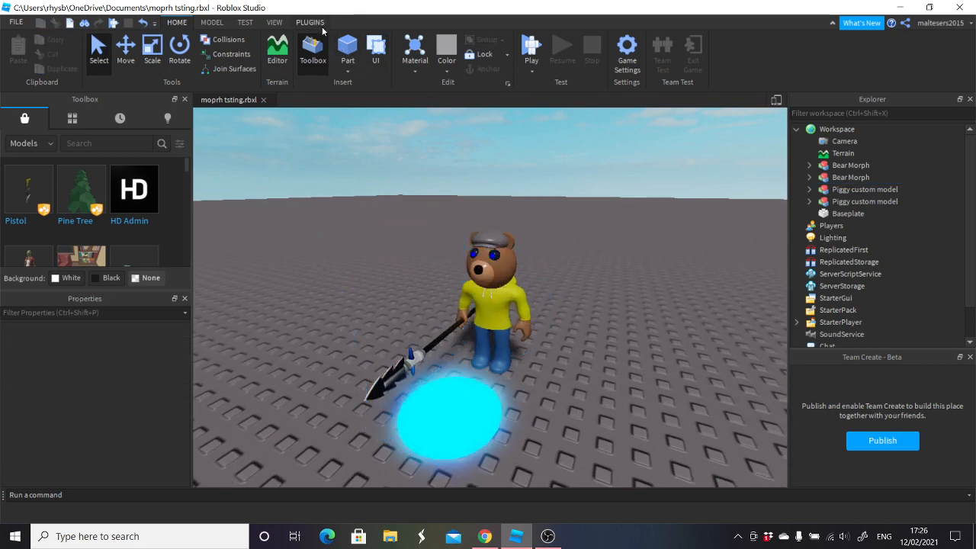
- Open the Animation Editor and pick the Bear in the Bear Morph as the rig to animate
{"action": "left_click", "coordinate": [313, 23]}
{"action": "left_click", "coordinate": [465, 58]}
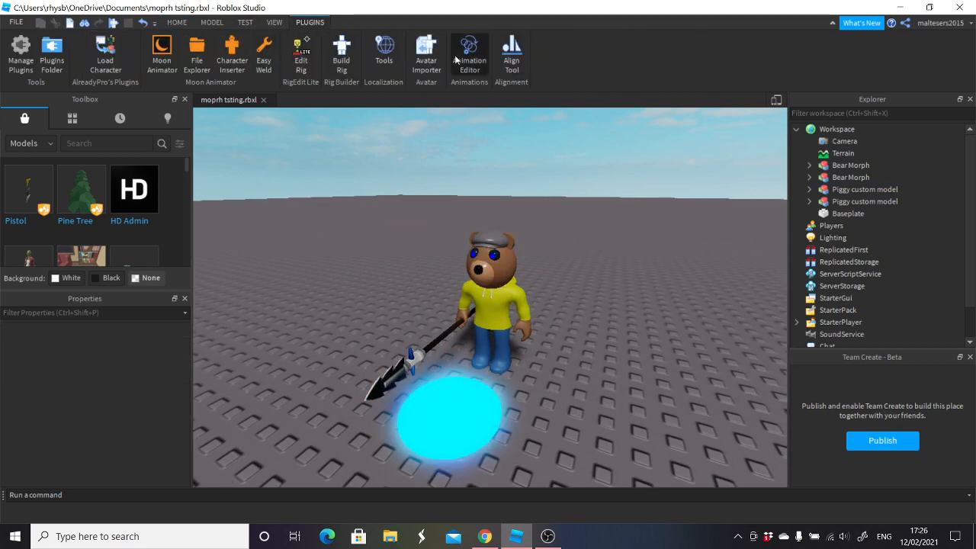
{"action": "scroll", "coordinate": [546, 270], "scroll_direction": "down", "scroll_amount": 3}
{"action": "scroll", "coordinate": [537, 256], "scroll_direction": "up", "scroll_amount": 2}
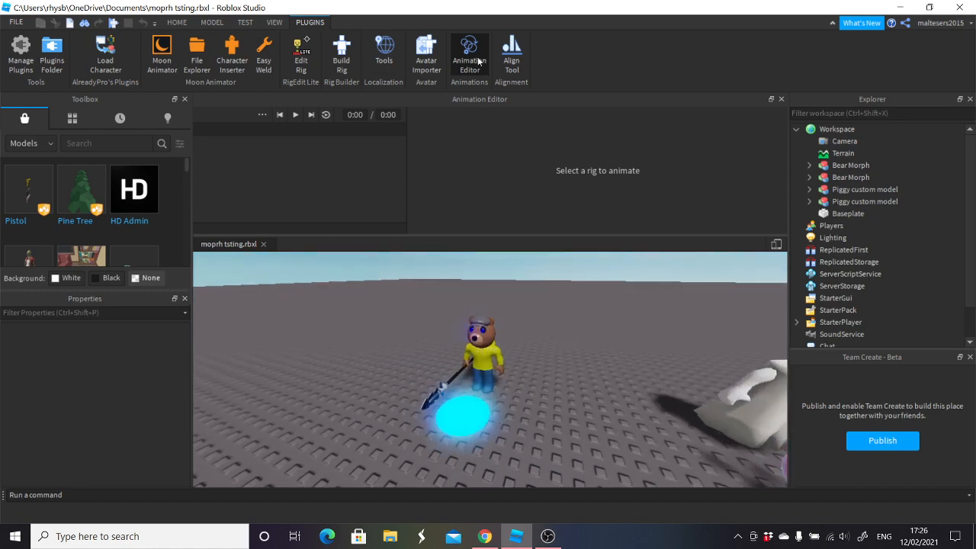
{"action": "scroll", "coordinate": [558, 292], "scroll_direction": "up", "scroll_amount": 2}
{"action": "scroll", "coordinate": [558, 292], "scroll_direction": "down", "scroll_amount": 4}
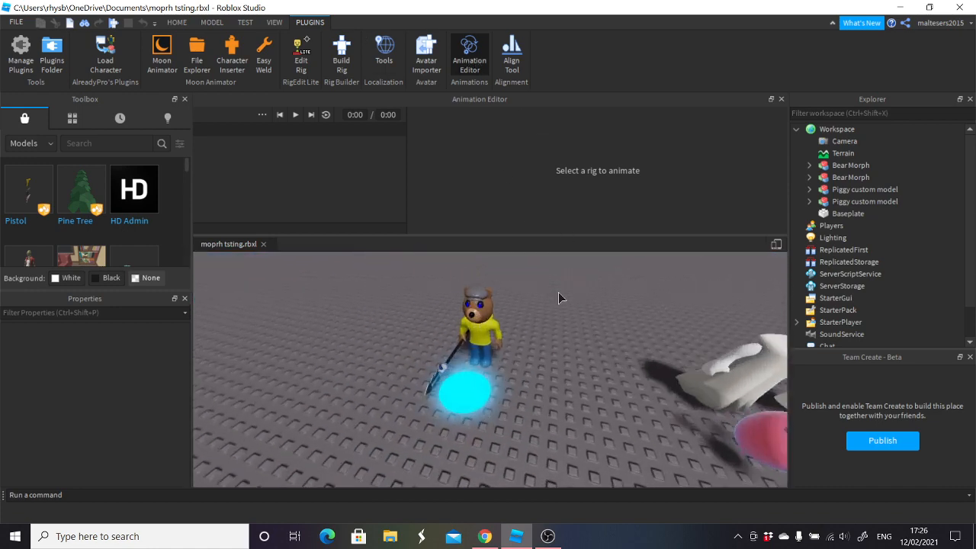
{"action": "scroll", "coordinate": [510, 322], "scroll_direction": "up", "scroll_amount": 2}
{"action": "scroll", "coordinate": [511, 322], "scroll_direction": "down", "scroll_amount": 2}
{"action": "scroll", "coordinate": [510, 322], "scroll_direction": "up", "scroll_amount": 2}
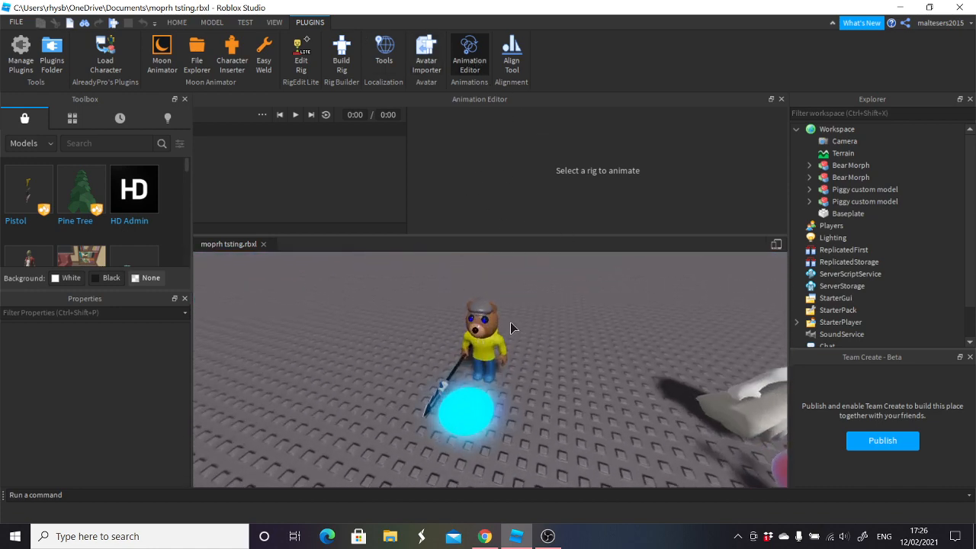
{"action": "scroll", "coordinate": [510, 321], "scroll_direction": "down", "scroll_amount": 1}
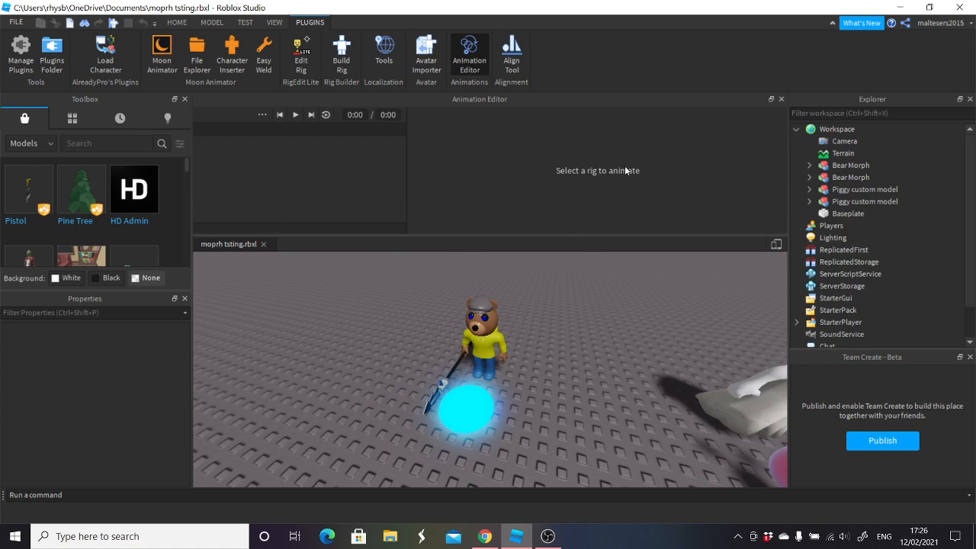
{"action": "scroll", "coordinate": [499, 354], "scroll_direction": "up", "scroll_amount": 2}
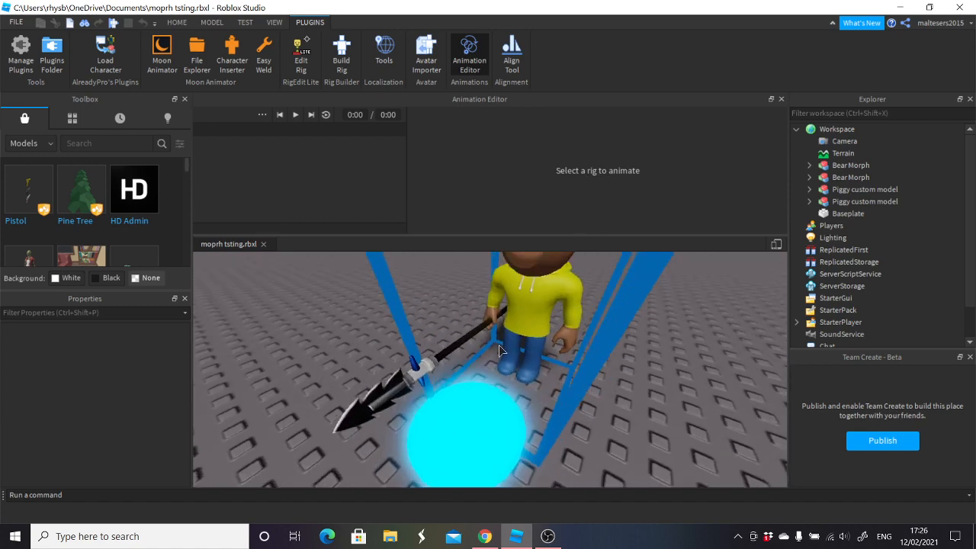
{"action": "scroll", "coordinate": [508, 386], "scroll_direction": "down", "scroll_amount": 3}
{"action": "right_click_drag", "start_coordinate": [506, 408], "coordinate": [513, 378]}
{"action": "scroll", "coordinate": [508, 388], "scroll_direction": "up", "scroll_amount": 1}
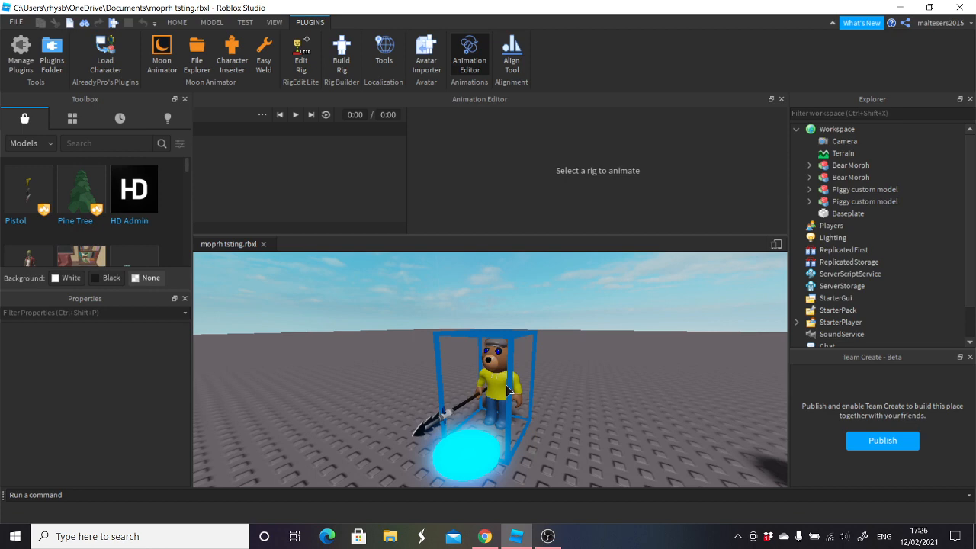
{"action": "left_click", "coordinate": [507, 389]}
{"action": "scroll", "coordinate": [513, 379], "scroll_direction": "down", "scroll_amount": 1}
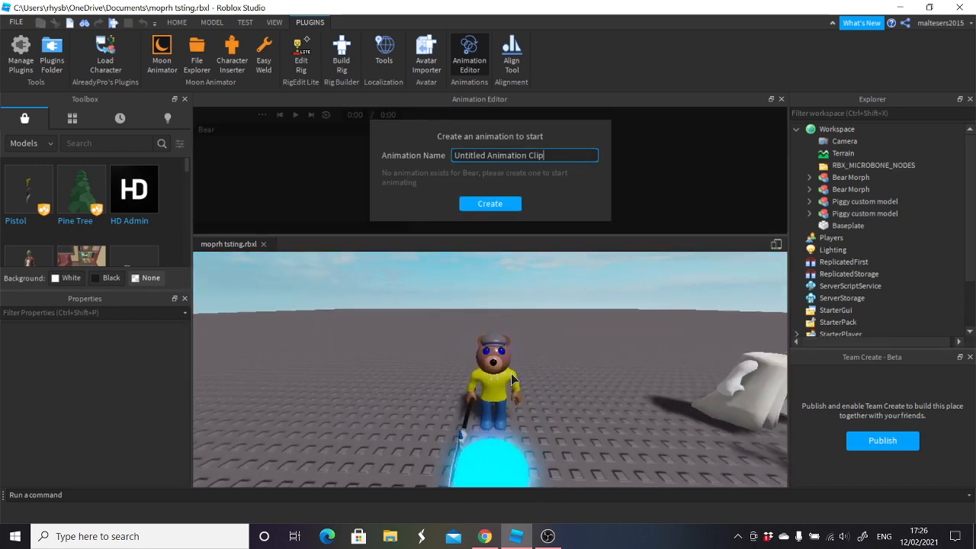
- Create a new animation named Idle for the Bear rig
{"action": "scroll", "coordinate": [548, 263], "scroll_direction": "up", "scroll_amount": 3}
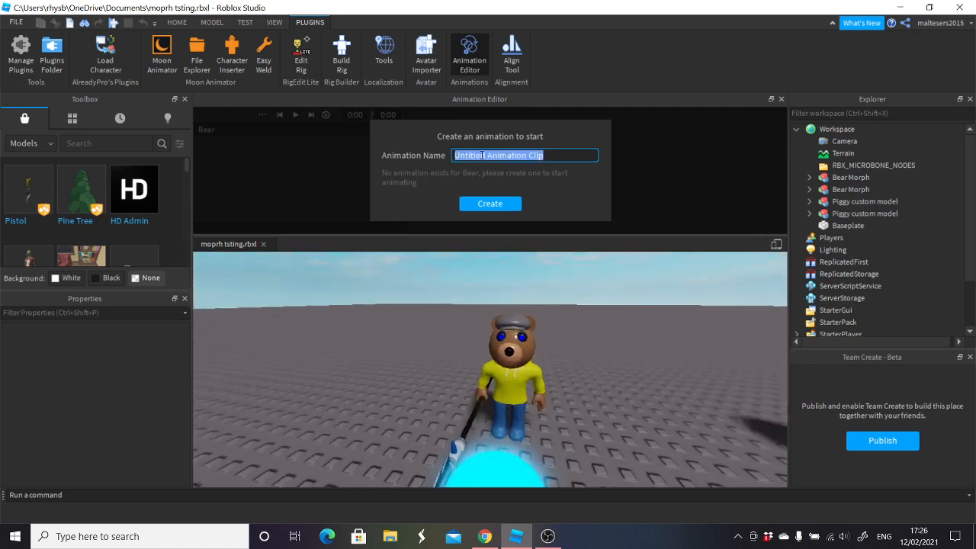
{"action": "key", "text": "Return"}
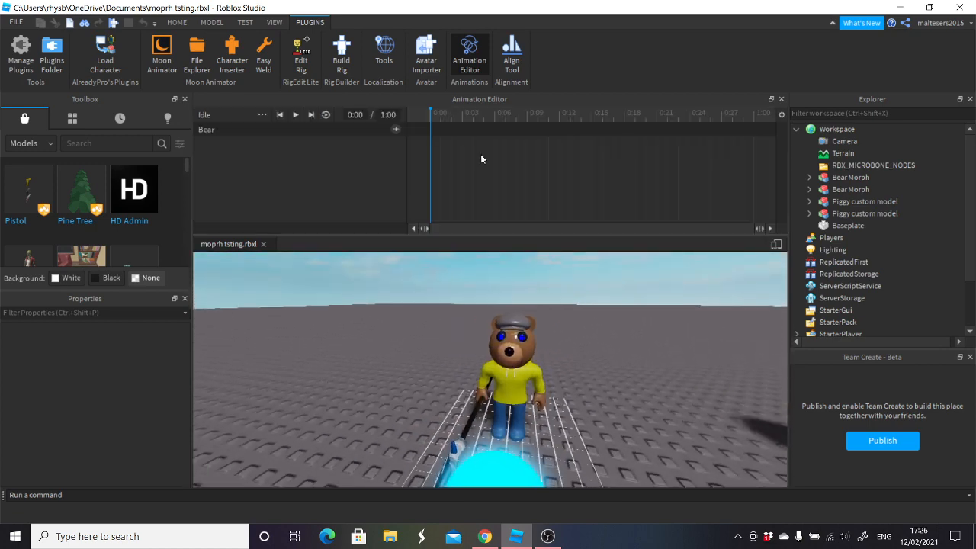
{"action": "right_click_drag", "start_coordinate": [605, 403], "coordinate": [604, 403]}
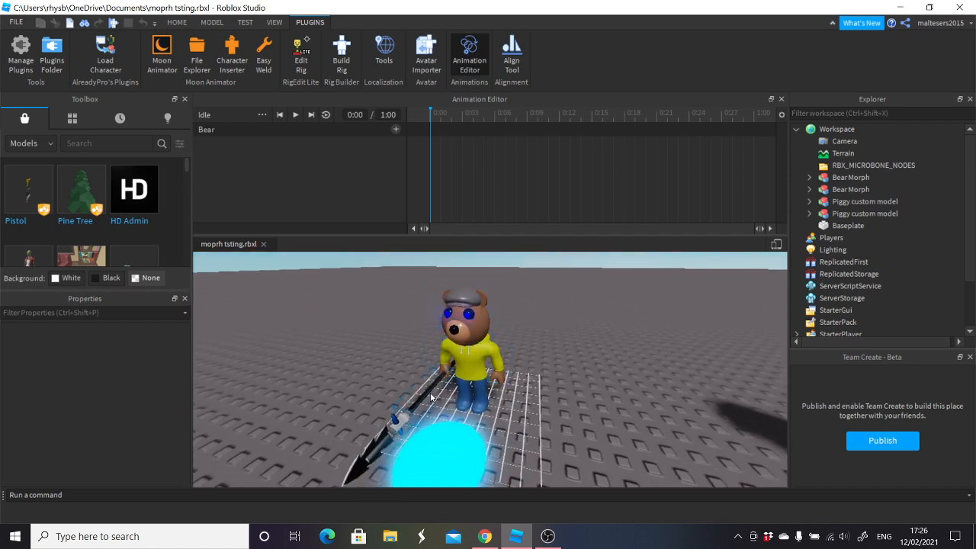
- Try rotating the Bear's left arm and torso at 0:00, and delete the resulting keyframes
{"action": "scroll", "coordinate": [514, 380], "scroll_direction": "up", "scroll_amount": 3}
{"action": "left_click", "coordinate": [534, 351]}
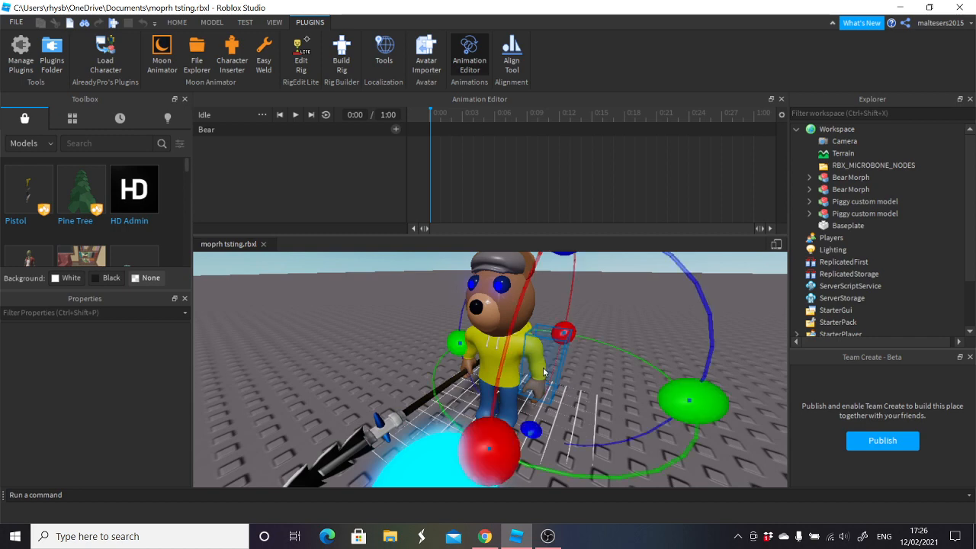
{"action": "left_click_drag", "start_coordinate": [496, 436], "coordinate": [501, 419]}
{"action": "left_click", "coordinate": [508, 370]}
{"action": "mouse_move", "coordinate": [428, 425]}
{"action": "left_mouse_down"}
{"action": "mouse_move", "coordinate": [421, 395]}
{"action": "mouse_move", "coordinate": [542, 422]}
{"action": "mouse_move", "coordinate": [427, 366]}
{"action": "mouse_move", "coordinate": [460, 420]}
{"action": "mouse_move", "coordinate": [424, 335]}
{"action": "mouse_move", "coordinate": [433, 412]}
{"action": "left_mouse_up"}
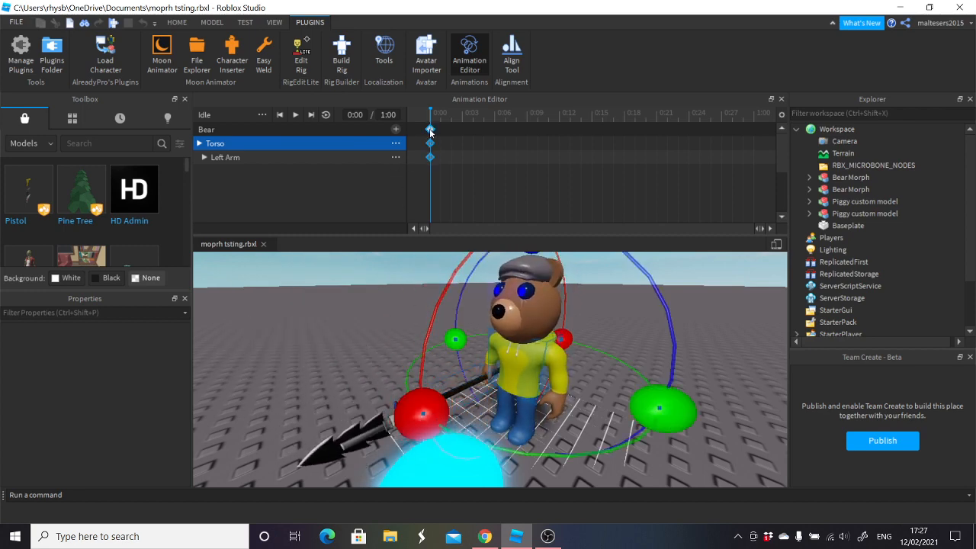
{"action": "key", "text": "Delete"}
- Try rotating the Bear's head at 0:00, and delete its keyframe
{"action": "left_click", "coordinate": [539, 324]}
{"action": "left_click", "coordinate": [513, 319]}
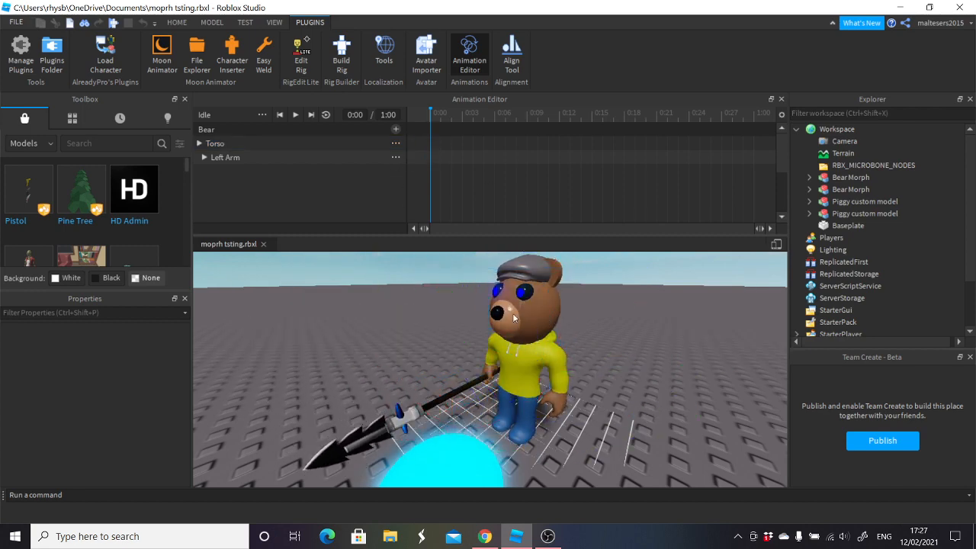
{"action": "left_click", "coordinate": [550, 323]}
{"action": "left_click", "coordinate": [538, 317]}
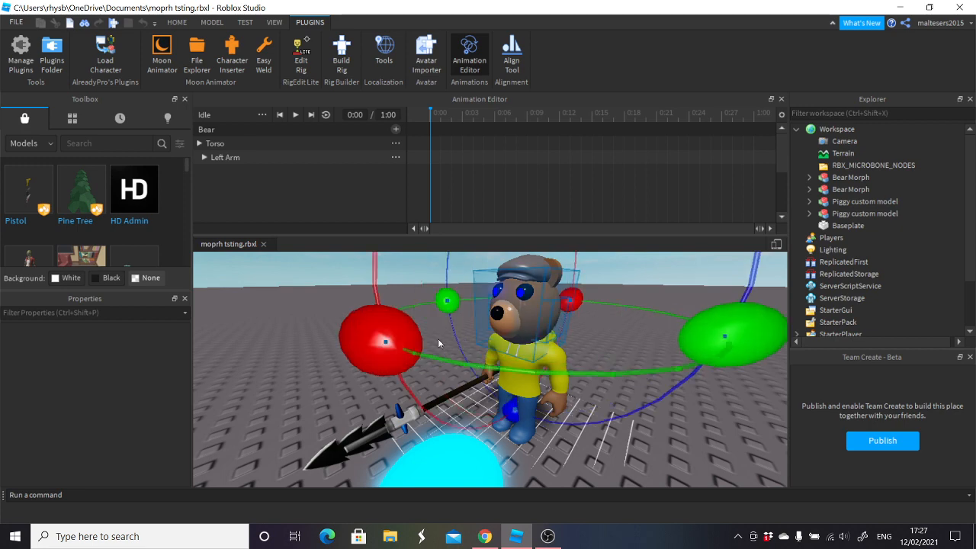
{"action": "left_click_drag", "start_coordinate": [384, 344], "coordinate": [373, 369]}
{"action": "key", "text": "Delete"}
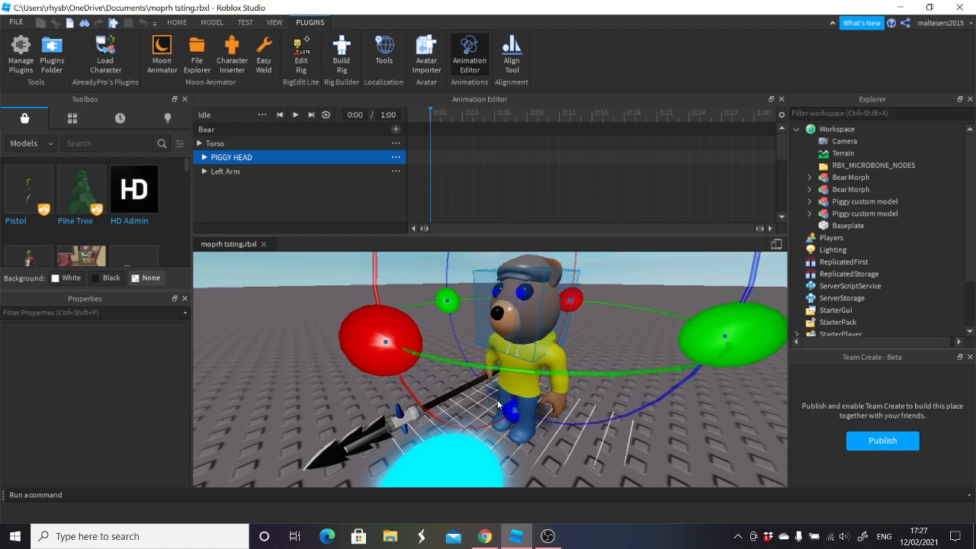
- Try swinging the right arm with the spear upward at 0:00, and delete its keyframe
{"action": "left_click", "coordinate": [628, 344]}
{"action": "left_click", "coordinate": [485, 356]}
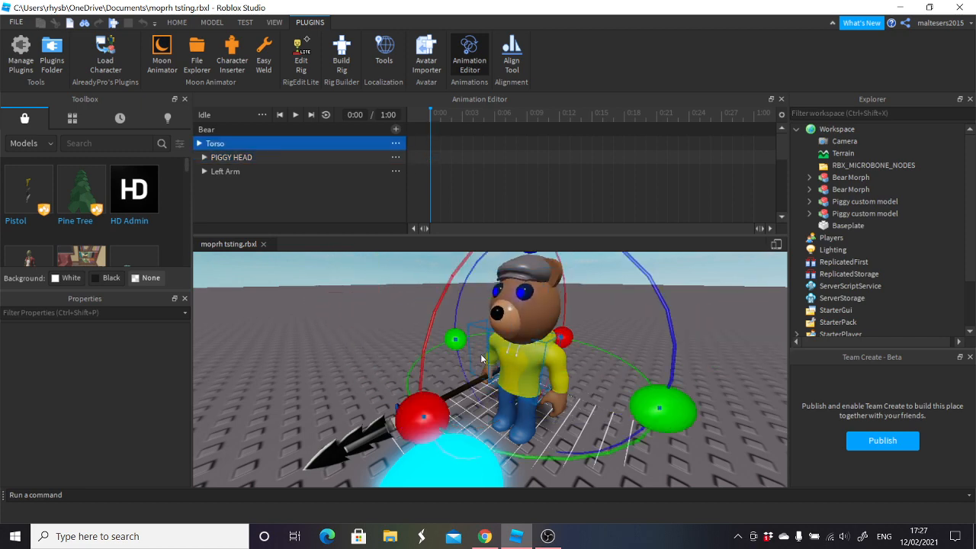
{"action": "left_click", "coordinate": [480, 353]}
{"action": "left_click_drag", "start_coordinate": [417, 386], "coordinate": [405, 320]}
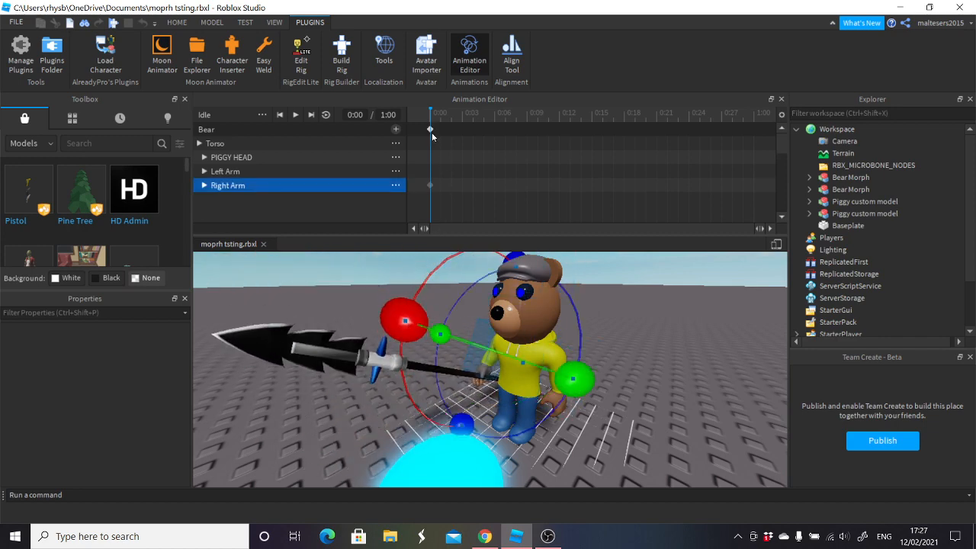
{"action": "key", "text": "Delete"}
- Try moving the Bear's hat upward off the head at 0:00, and delete its keyframe
{"action": "right_click_drag", "start_coordinate": [622, 354], "coordinate": [609, 353]}
{"action": "left_click", "coordinate": [614, 355]}
{"action": "scroll", "coordinate": [488, 293], "scroll_direction": "up", "scroll_amount": 1}
{"action": "left_click", "coordinate": [475, 274]}
{"action": "scroll", "coordinate": [474, 274], "scroll_direction": "down", "scroll_amount": 2}
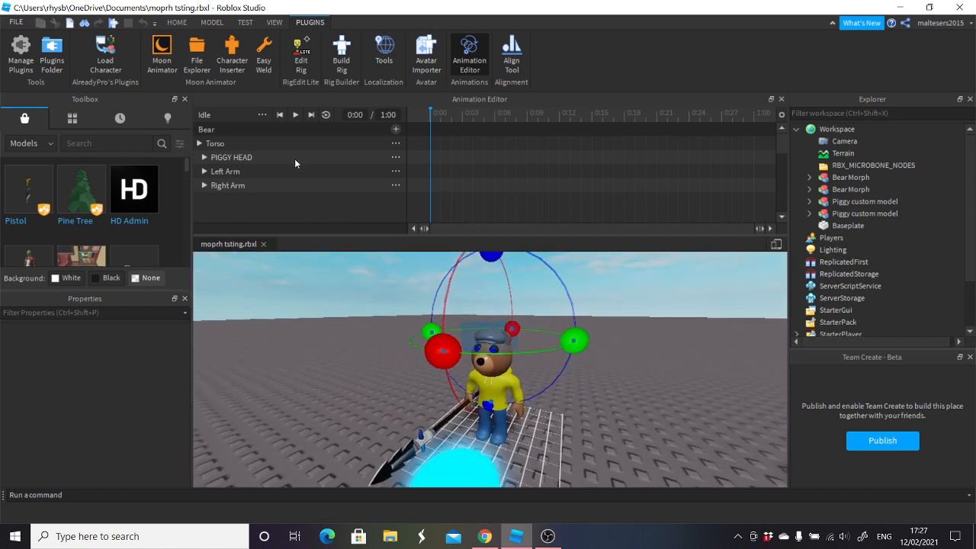
{"action": "left_click", "coordinate": [212, 22]}
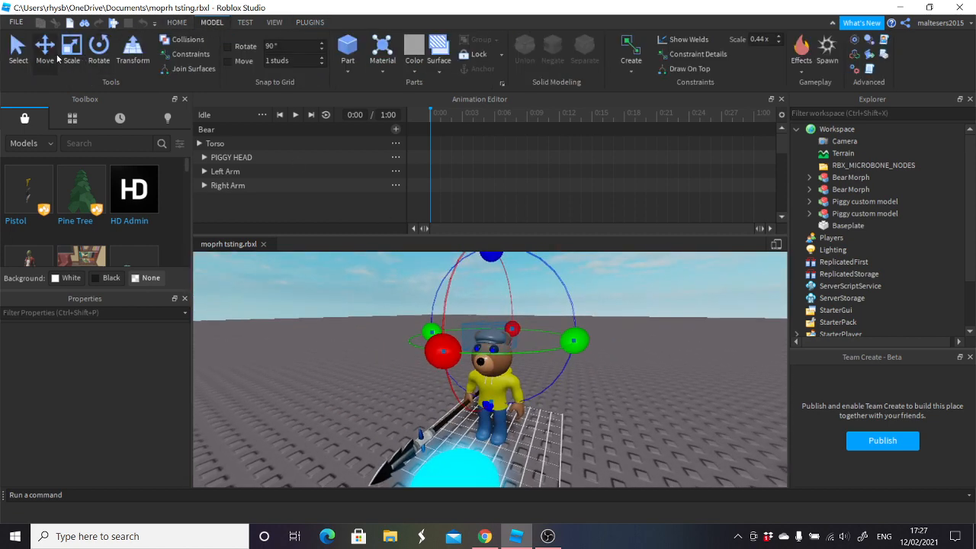
{"action": "left_click_drag", "start_coordinate": [497, 293], "coordinate": [499, 295]}
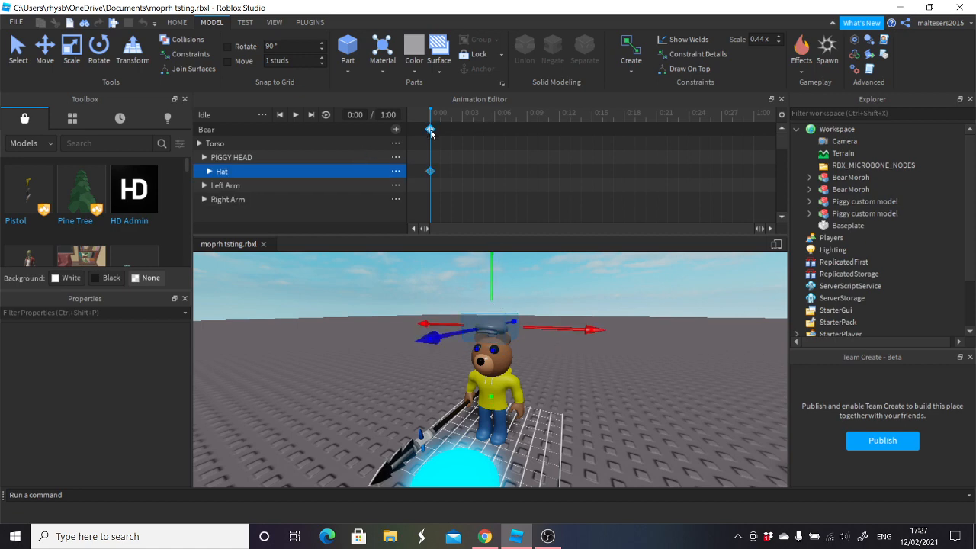
{"action": "scroll", "coordinate": [581, 349], "scroll_direction": "up", "scroll_amount": 3}
{"action": "left_click", "coordinate": [581, 350]}
{"action": "scroll", "coordinate": [584, 370], "scroll_direction": "down", "scroll_amount": 5}
{"action": "scroll", "coordinate": [579, 366], "scroll_direction": "up", "scroll_amount": 5}
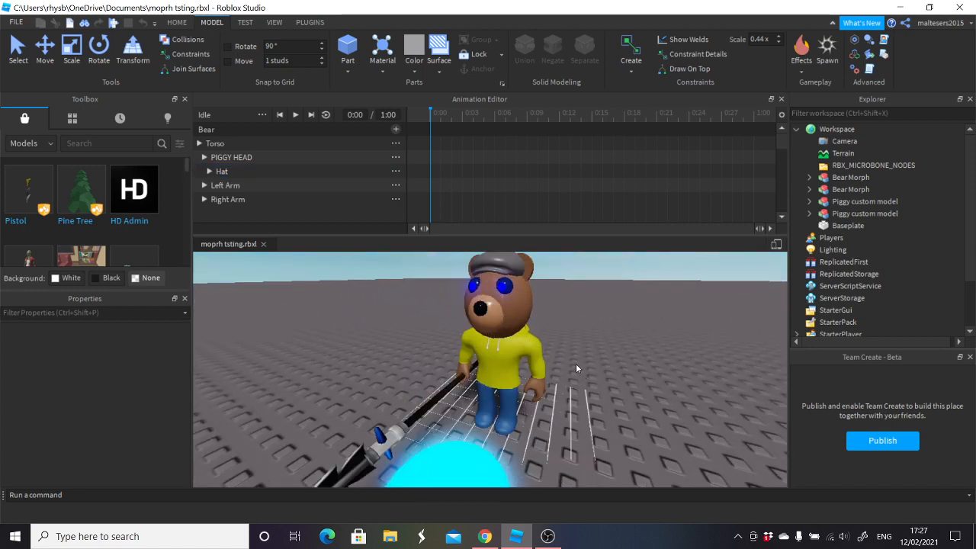
- Try moving the left leg up and away from the body at 0:00, and delete its keyframe
{"action": "scroll", "coordinate": [522, 400], "scroll_direction": "up", "scroll_amount": 2}
{"action": "left_click", "coordinate": [501, 409]}
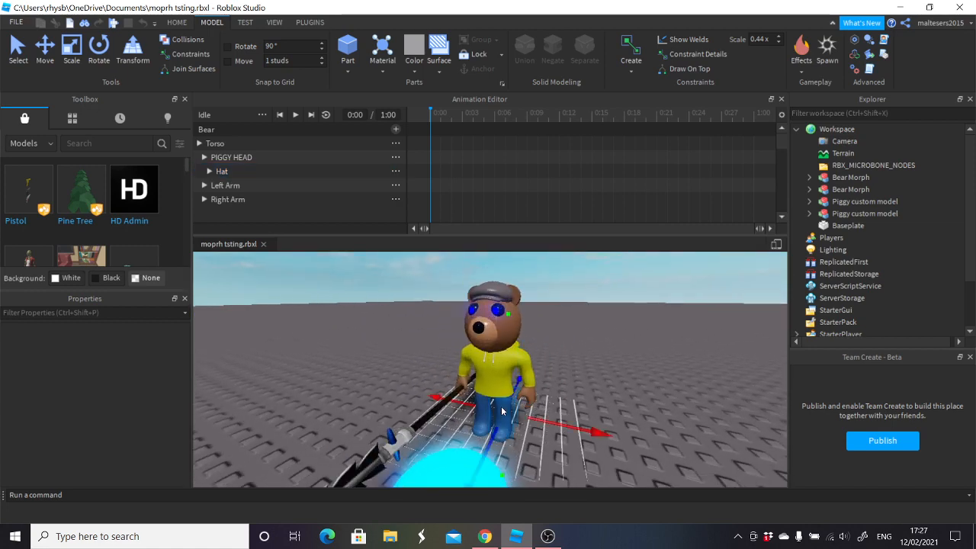
{"action": "scroll", "coordinate": [505, 410], "scroll_direction": "down", "scroll_amount": 2}
{"action": "left_click_drag", "start_coordinate": [502, 421], "coordinate": [573, 375]}
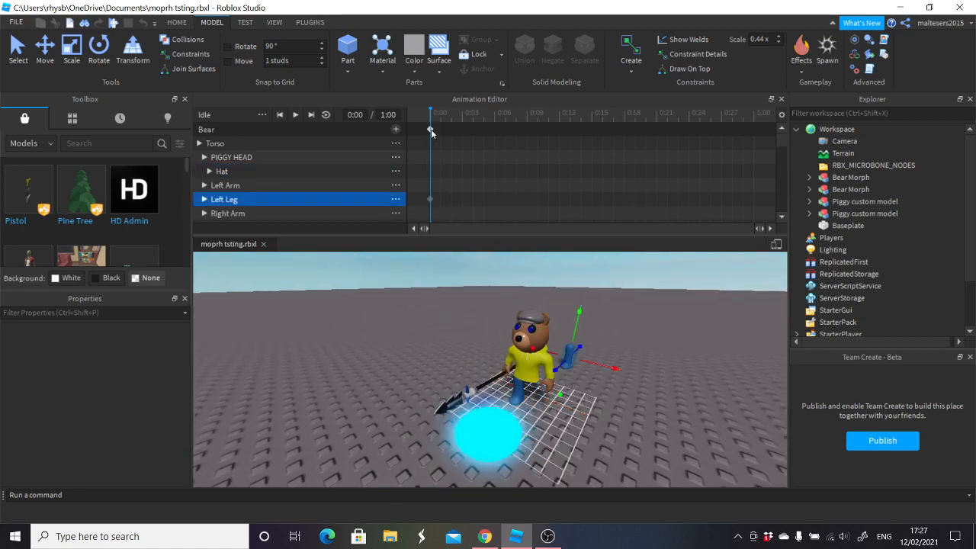
{"action": "left_click", "coordinate": [431, 131]}
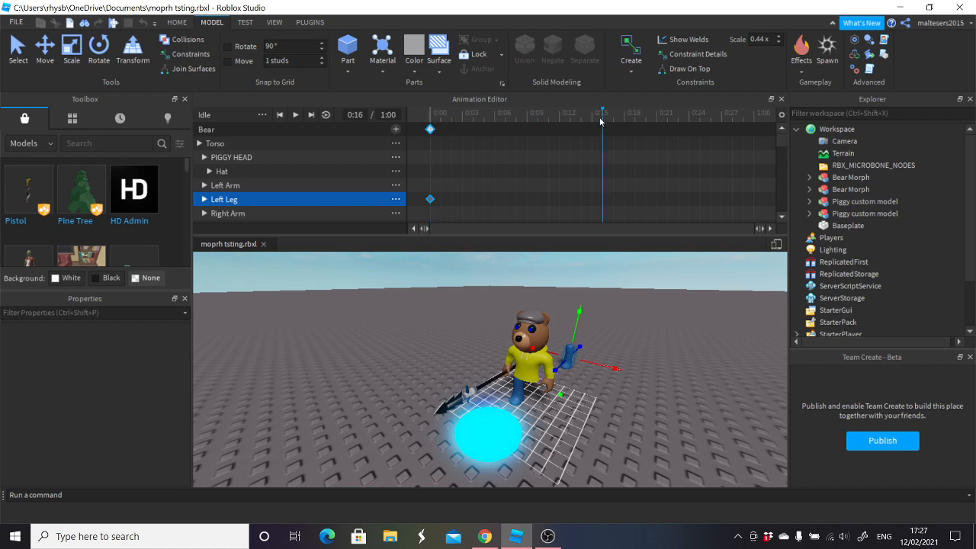
{"action": "key", "text": "Delete"}
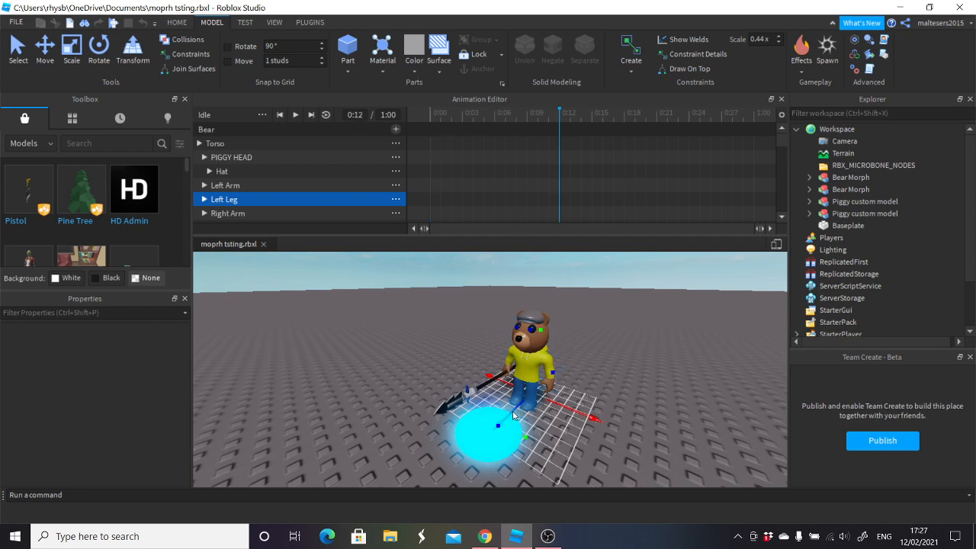
- Test a left leg movement with keyframes at 0:12 and 0:23 in playback, and delete the keyframes
{"action": "left_click_drag", "start_coordinate": [514, 416], "coordinate": [592, 362]}
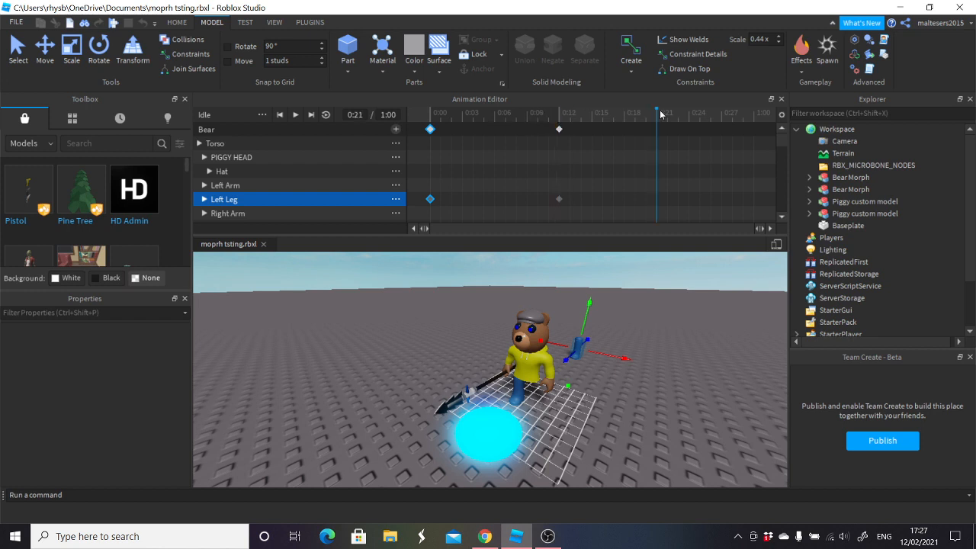
{"action": "left_click_drag", "start_coordinate": [675, 114], "coordinate": [431, 114]}
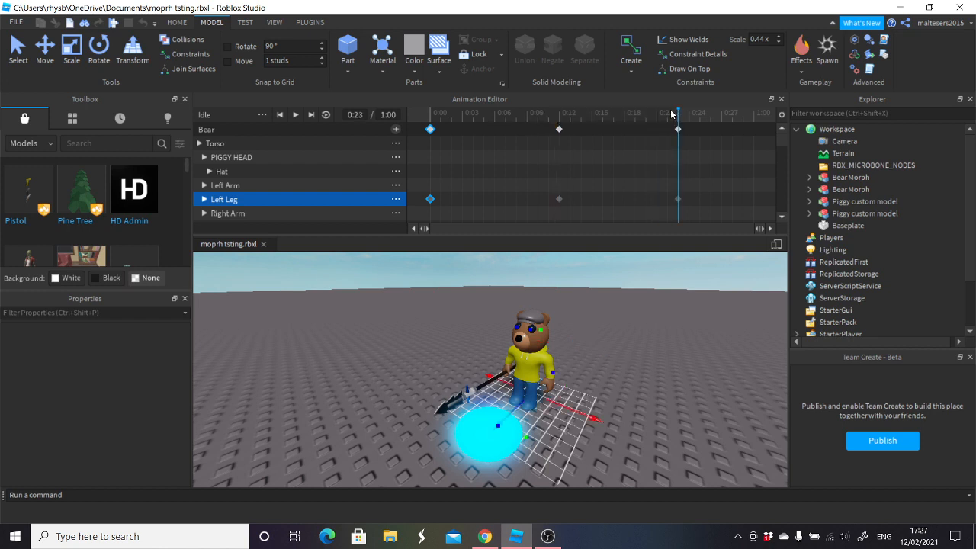
{"action": "left_click", "coordinate": [296, 114]}
{"action": "scroll", "coordinate": [616, 331], "scroll_direction": "up", "scroll_amount": 5}
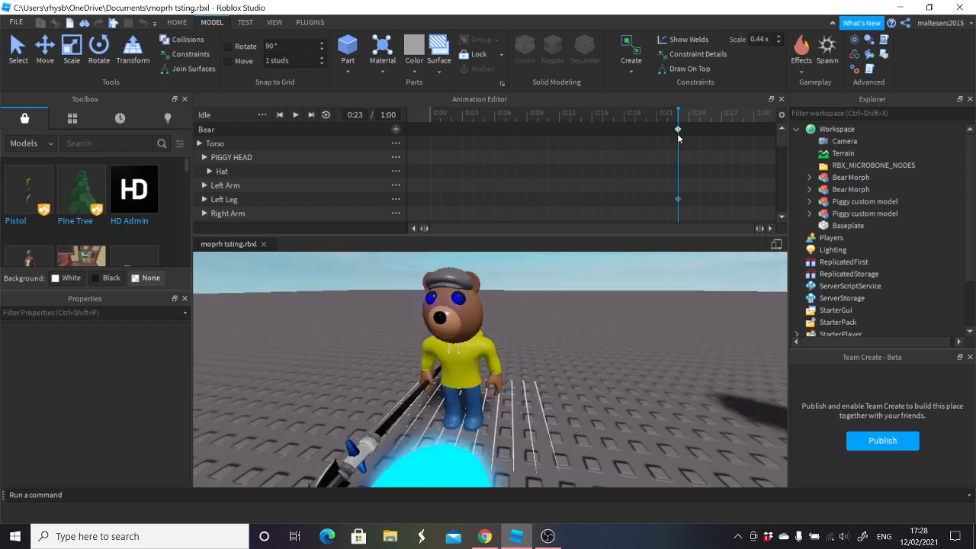
{"action": "key", "text": "Delete"}
{"action": "right_click_drag", "start_coordinate": [770, 431], "coordinate": [770, 430]}
{"action": "scroll", "coordinate": [770, 430], "scroll_direction": "down", "scroll_amount": 5}
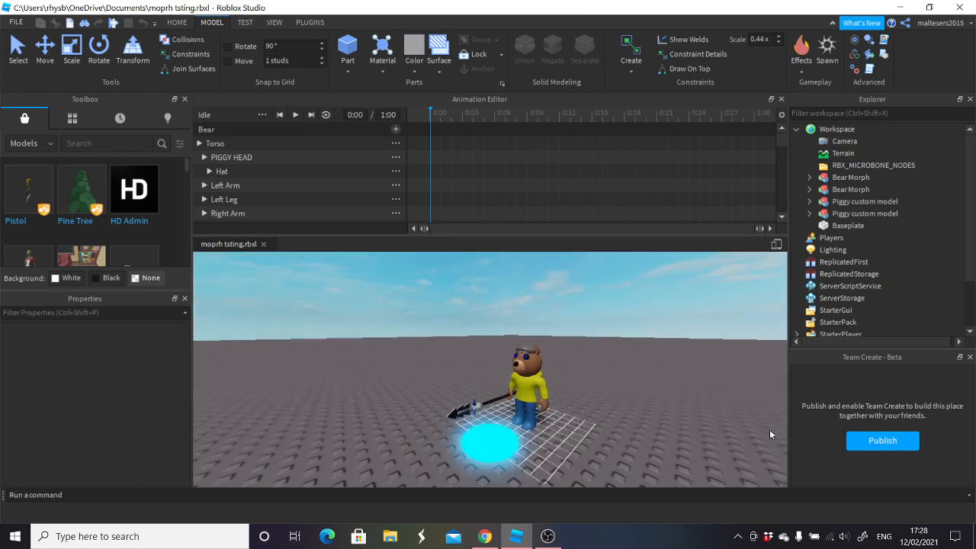
{"action": "scroll", "coordinate": [574, 368], "scroll_direction": "up", "scroll_amount": 6}
{"action": "scroll", "coordinate": [574, 368], "scroll_direction": "down", "scroll_amount": 4}
{"action": "right_click_drag", "start_coordinate": [575, 368], "coordinate": [574, 368]}
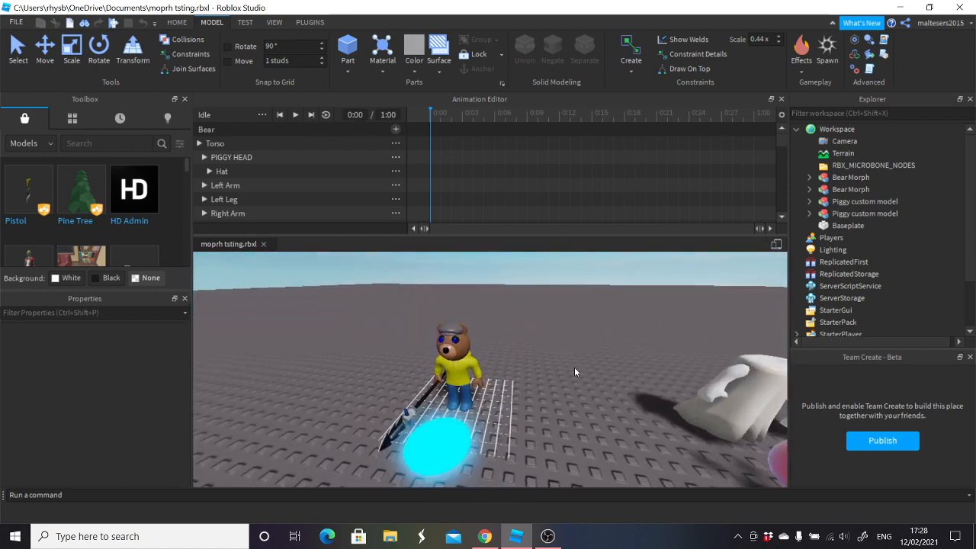
{"action": "scroll", "coordinate": [574, 367], "scroll_direction": "up", "scroll_amount": 4}
{"action": "scroll", "coordinate": [575, 367], "scroll_direction": "down", "scroll_amount": 4}
{"action": "scroll", "coordinate": [574, 368], "scroll_direction": "up", "scroll_amount": 5}
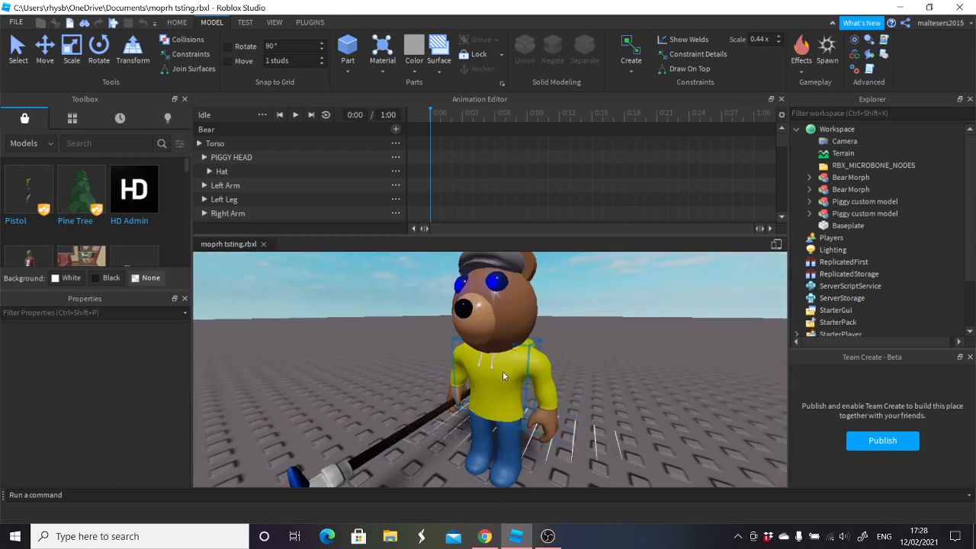
{"action": "scroll", "coordinate": [503, 371], "scroll_direction": "down", "scroll_amount": 4}
{"action": "scroll", "coordinate": [503, 370], "scroll_direction": "up", "scroll_amount": 2}
{"action": "scroll", "coordinate": [539, 360], "scroll_direction": "up", "scroll_amount": 1}
{"action": "right_click_drag", "start_coordinate": [539, 360], "coordinate": [540, 360]}
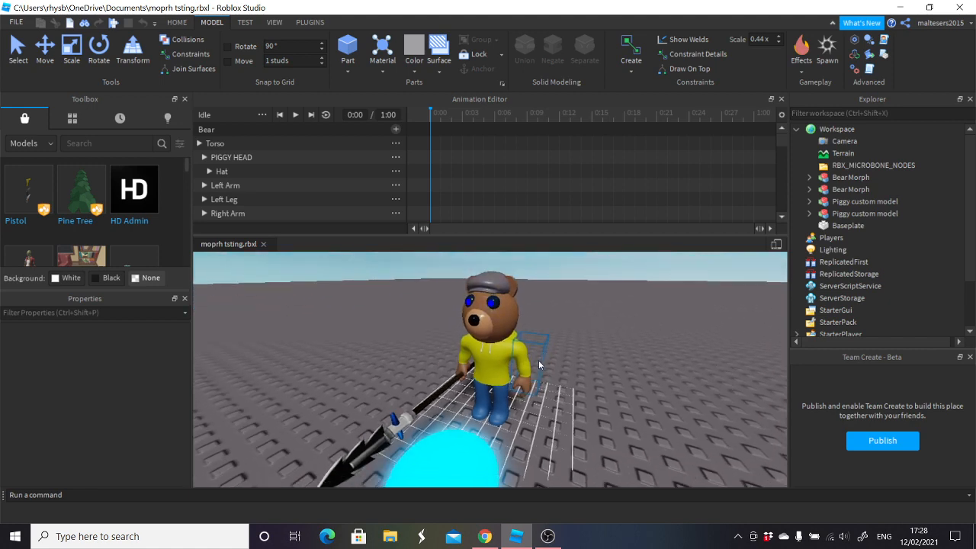
{"action": "scroll", "coordinate": [539, 360], "scroll_direction": "up", "scroll_amount": 3}
{"action": "scroll", "coordinate": [539, 360], "scroll_direction": "down", "scroll_amount": 4}
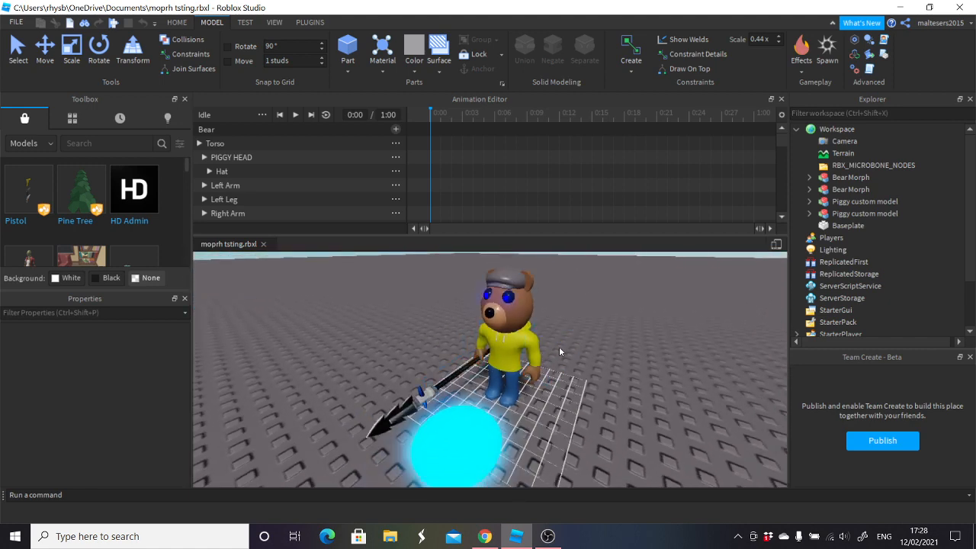
- Try rotating the left arm at 0:00 and shifting it back toward the shoulder, and delete its keyframe
{"action": "left_click", "coordinate": [535, 367]}
{"action": "key", "text": "ctrl+4"}
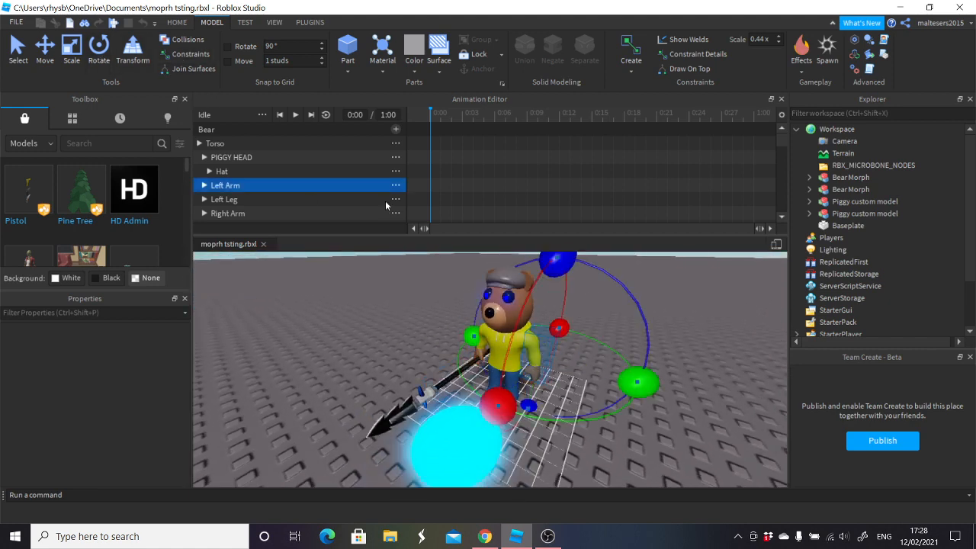
{"action": "left_click_drag", "start_coordinate": [473, 337], "coordinate": [479, 399]}
{"action": "mouse_move", "coordinate": [564, 263]}
{"action": "left_mouse_down"}
{"action": "mouse_move", "coordinate": [571, 276]}
{"action": "mouse_move", "coordinate": [570, 269]}
{"action": "left_mouse_up"}
{"action": "key", "text": "ctrl+2"}
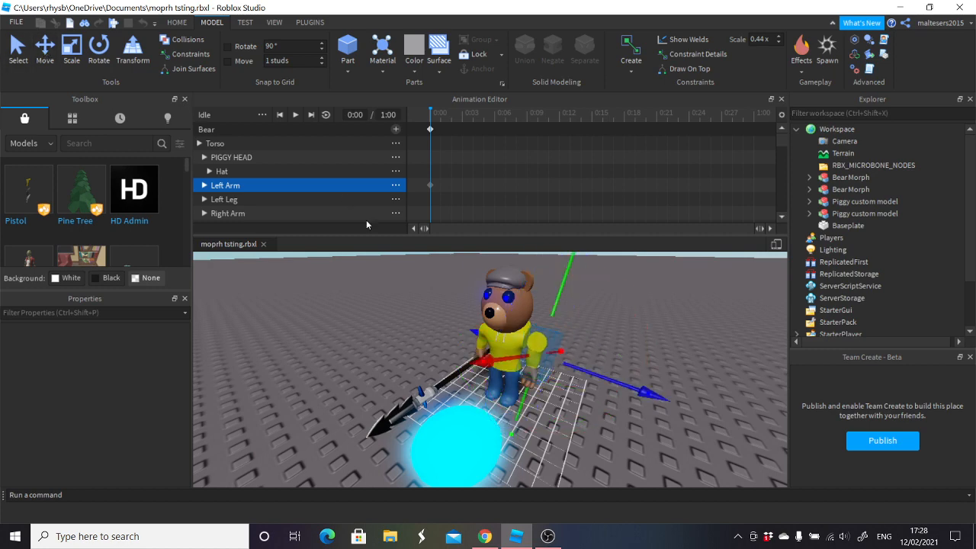
{"action": "left_click_drag", "start_coordinate": [561, 365], "coordinate": [583, 373]}
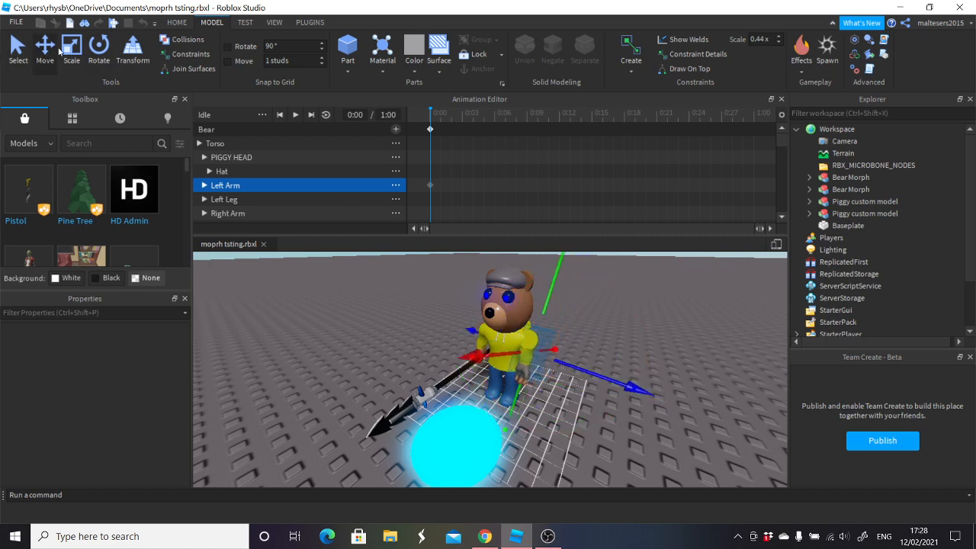
{"action": "key", "text": "ctrl+4"}
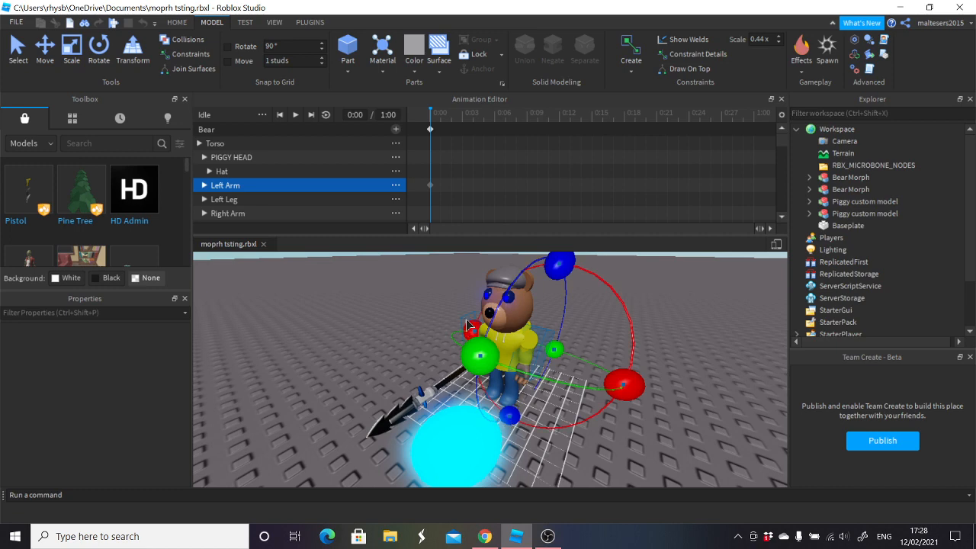
{"action": "left_click", "coordinate": [430, 130]}
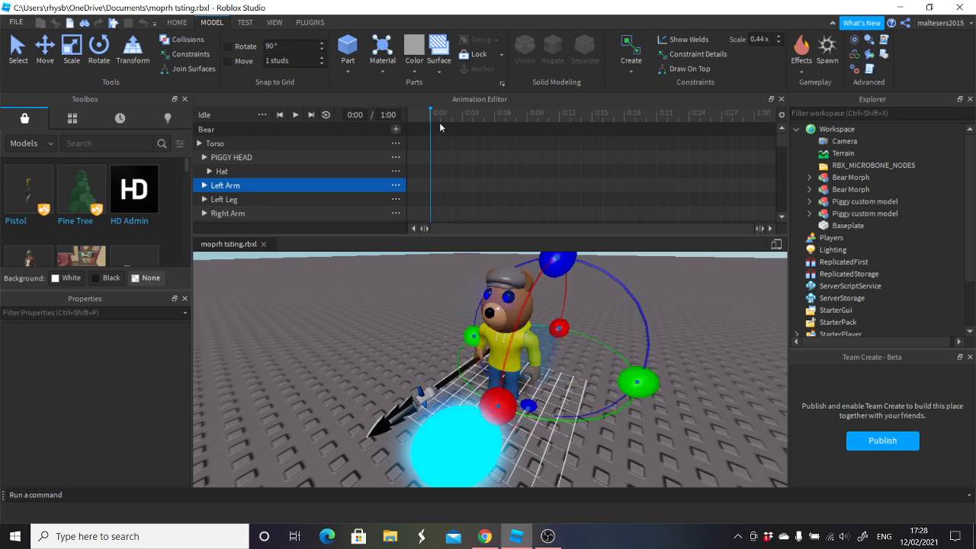
- Rotate the left arm at 0:00 about its three axes to start the idle arm pose
{"action": "left_click_drag", "start_coordinate": [452, 120], "coordinate": [516, 124]}
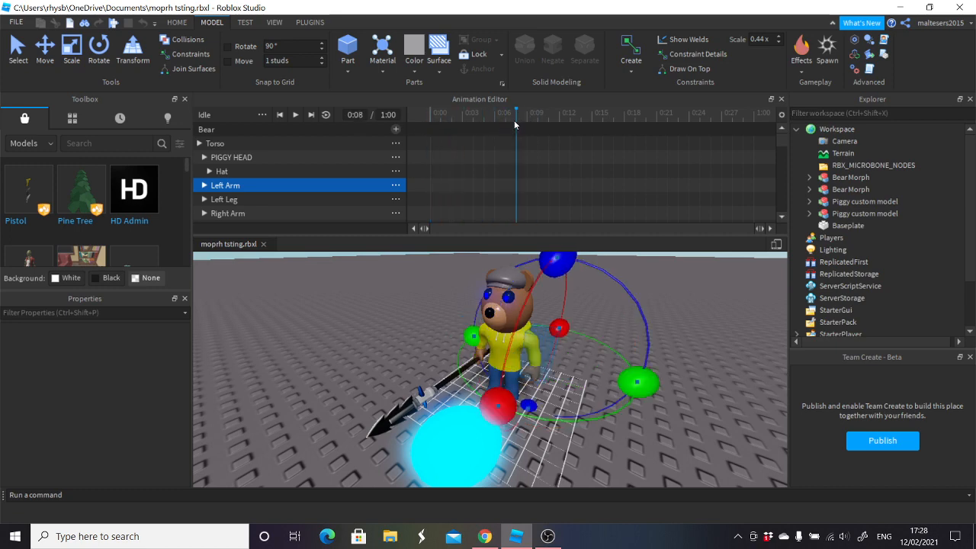
{"action": "scroll", "coordinate": [548, 404], "scroll_direction": "up", "scroll_amount": 5}
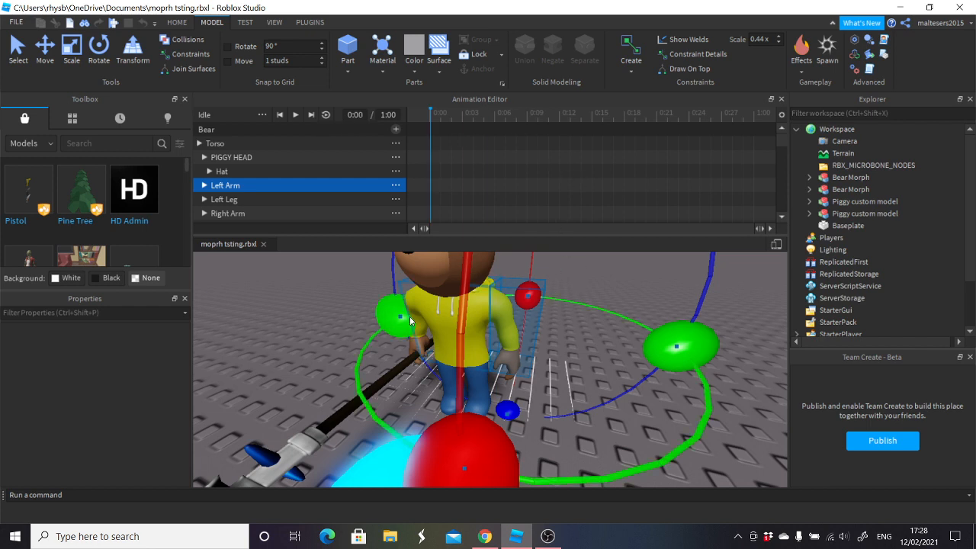
{"action": "left_click_drag", "start_coordinate": [395, 324], "coordinate": [417, 418]}
{"action": "scroll", "coordinate": [417, 418], "scroll_direction": "down", "scroll_amount": 5}
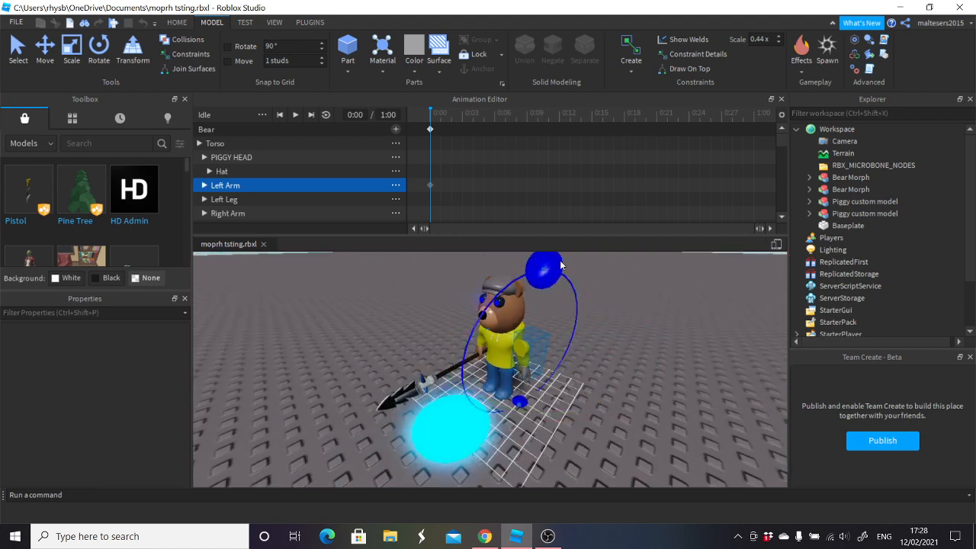
{"action": "left_click_drag", "start_coordinate": [561, 265], "coordinate": [581, 290]}
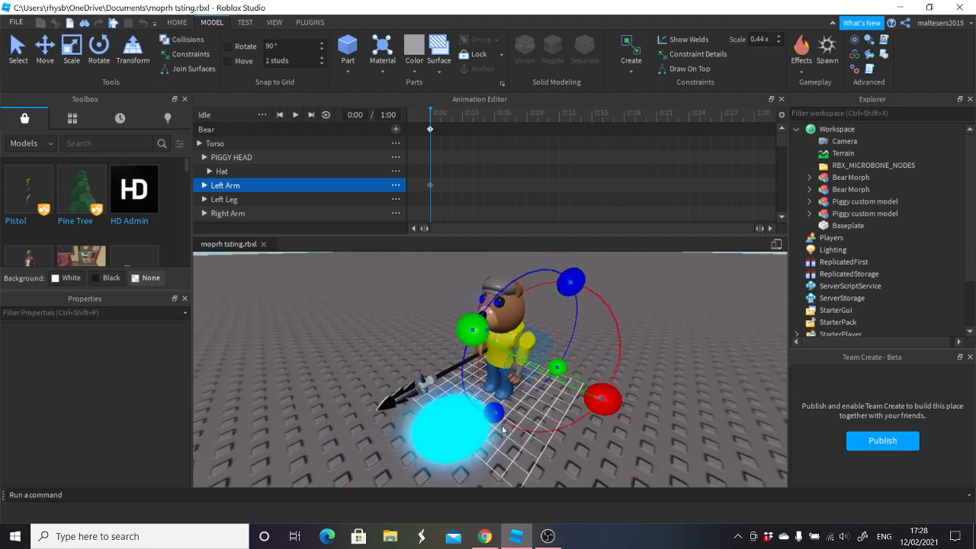
{"action": "left_click_drag", "start_coordinate": [599, 405], "coordinate": [606, 375]}
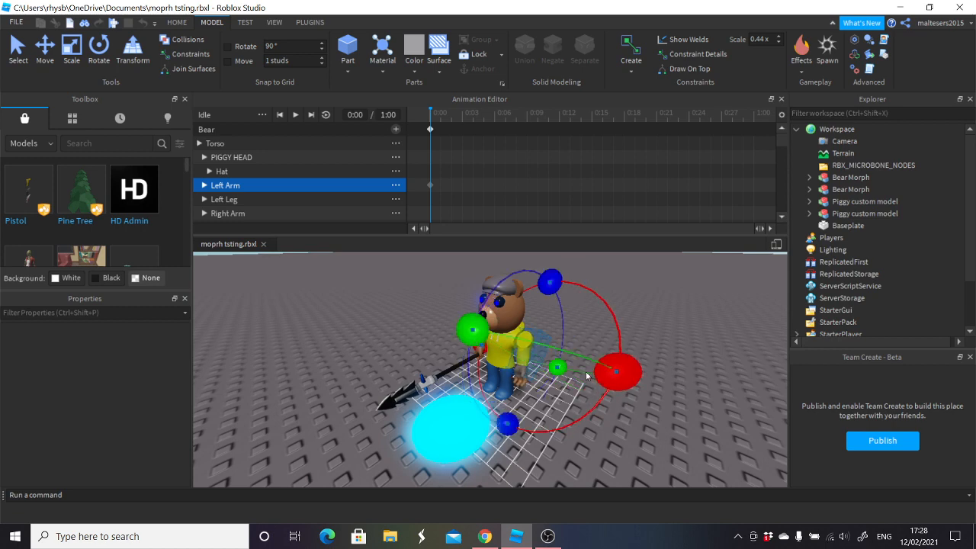
- Adjust the left arm's rotation at 0:00 so that it hangs in front of the body
{"action": "right_click_drag", "start_coordinate": [427, 366], "coordinate": [379, 307]}
{"action": "scroll", "coordinate": [379, 306], "scroll_direction": "up", "scroll_amount": 4}
{"action": "scroll", "coordinate": [416, 332], "scroll_direction": "down", "scroll_amount": 3}
{"action": "left_click_drag", "start_coordinate": [529, 306], "coordinate": [540, 327]}
{"action": "left_click_drag", "start_coordinate": [636, 386], "coordinate": [643, 408]}
{"action": "scroll", "coordinate": [641, 407], "scroll_direction": "up", "scroll_amount": 6}
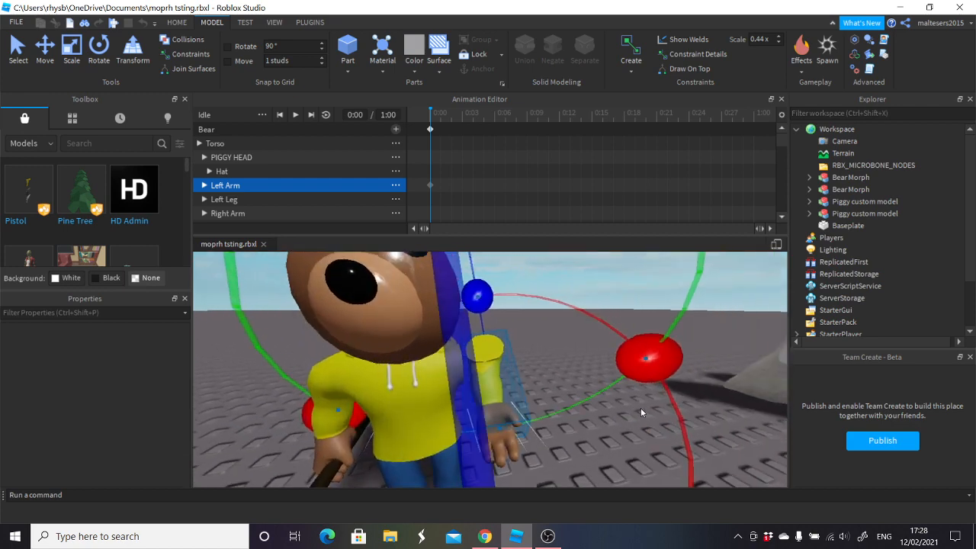
- Move the left arm inward at 0:00 so that it meets the shoulder
{"action": "left_click", "coordinate": [43, 48]}
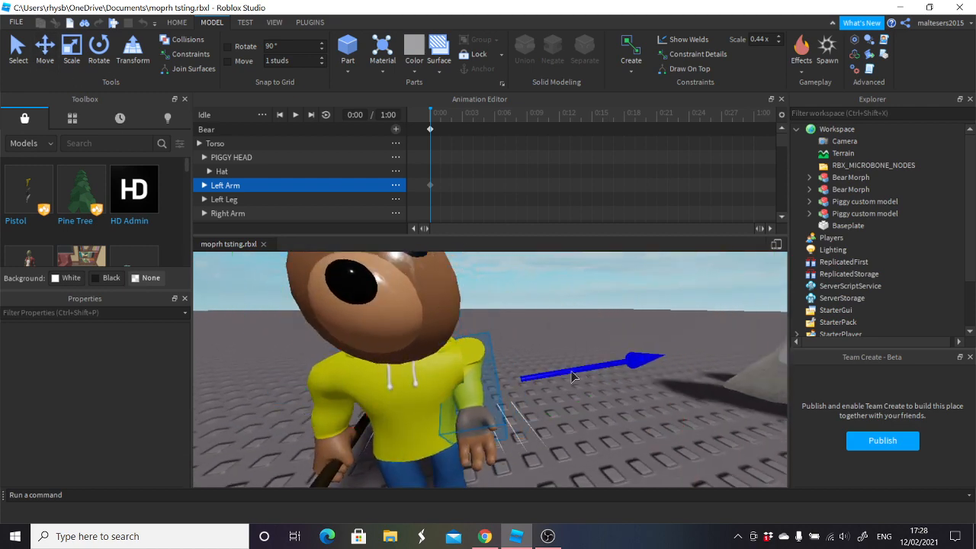
{"action": "scroll", "coordinate": [573, 377], "scroll_direction": "down", "scroll_amount": 8}
{"action": "right_click_drag", "start_coordinate": [506, 382], "coordinate": [485, 387]}
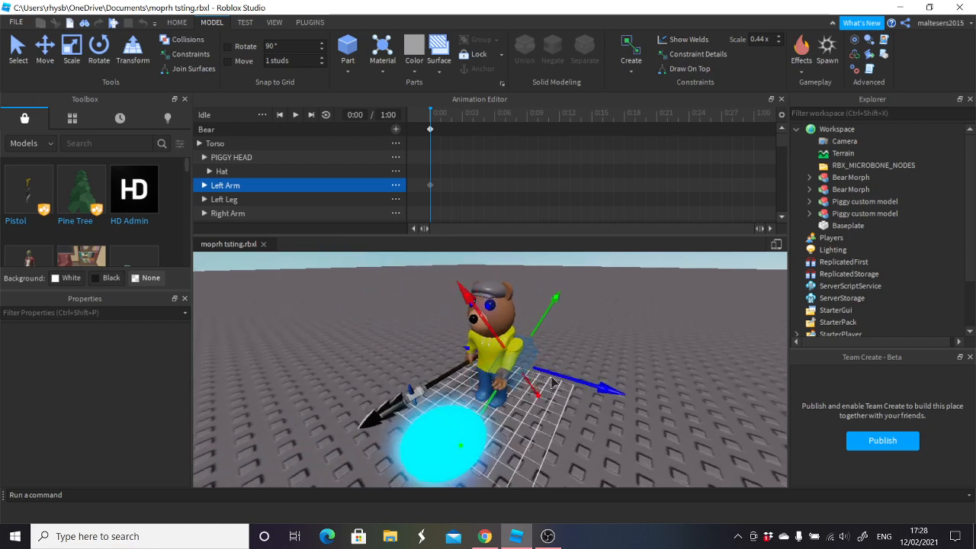
{"action": "scroll", "coordinate": [494, 336], "scroll_direction": "up", "scroll_amount": 6}
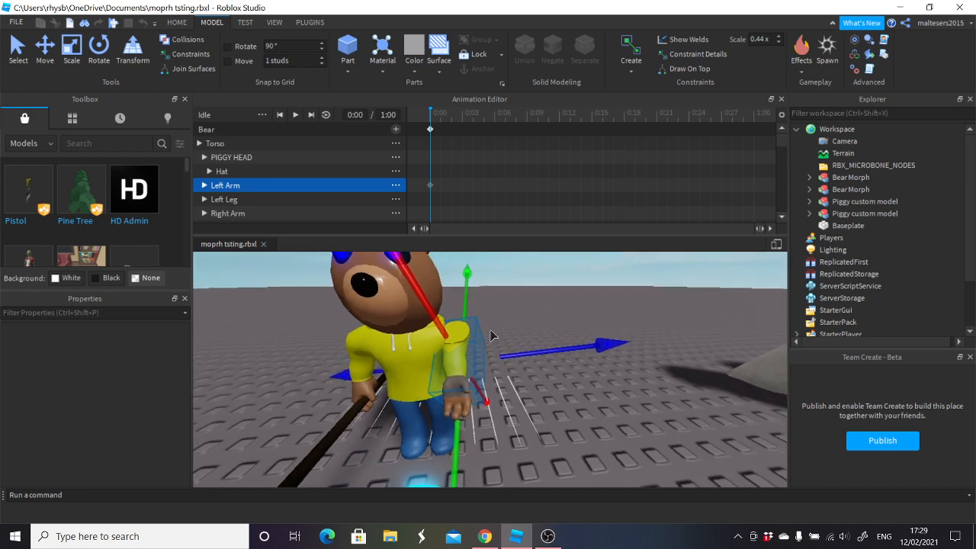
{"action": "scroll", "coordinate": [492, 334], "scroll_direction": "down", "scroll_amount": 5}
{"action": "right_click_drag", "start_coordinate": [522, 327], "coordinate": [524, 327]}
{"action": "left_click", "coordinate": [580, 335]}
{"action": "scroll", "coordinate": [582, 335], "scroll_direction": "up", "scroll_amount": 2}
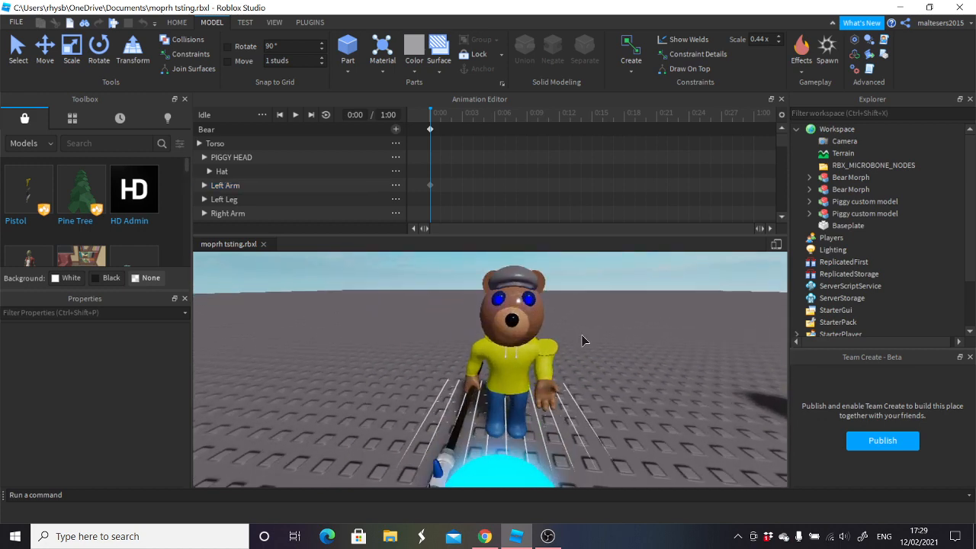
- Rotate the right arm about its axes at 0:00 so that the spear lies horizontally across the body
{"action": "left_click", "coordinate": [461, 373]}
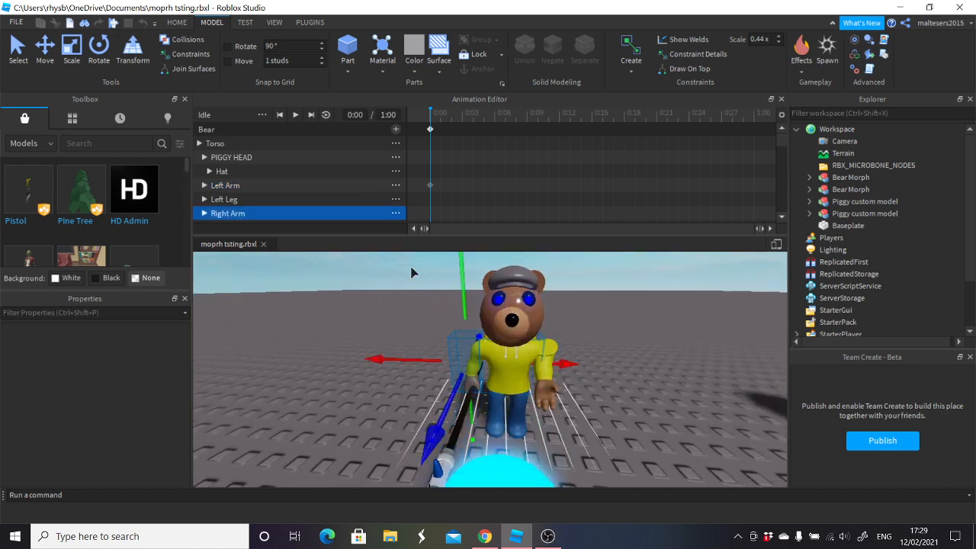
{"action": "left_click", "coordinate": [103, 57]}
{"action": "left_click_drag", "start_coordinate": [393, 365], "coordinate": [397, 404]}
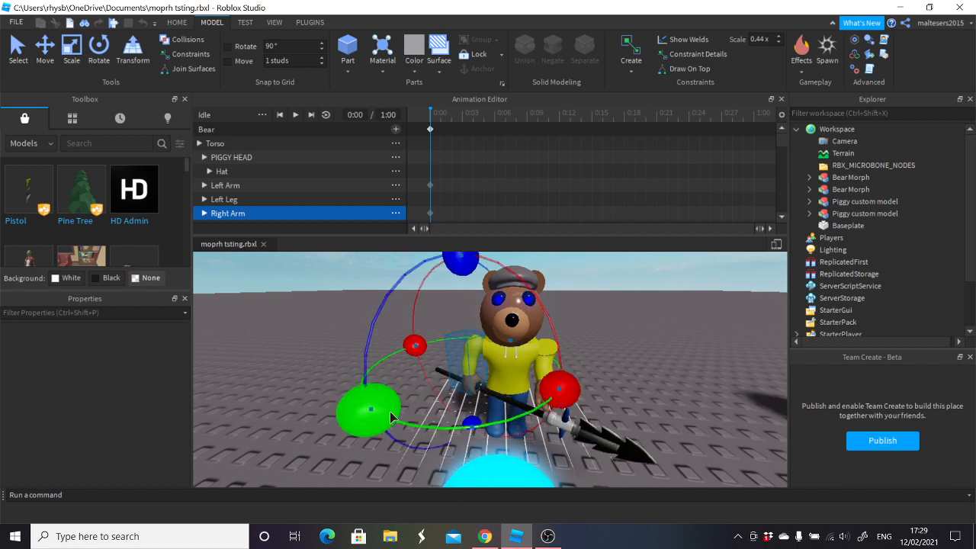
{"action": "left_click_drag", "start_coordinate": [448, 281], "coordinate": [488, 269]}
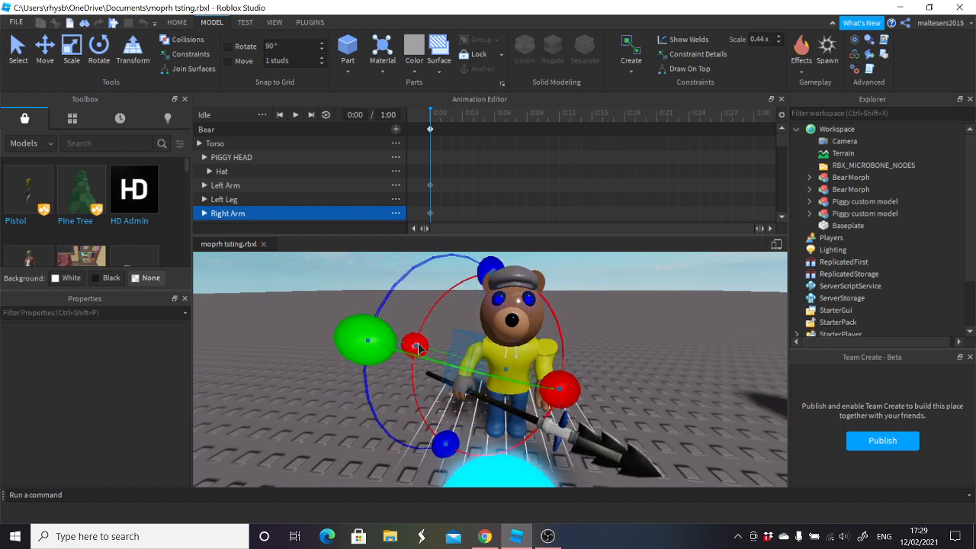
{"action": "left_click_drag", "start_coordinate": [428, 339], "coordinate": [428, 360]}
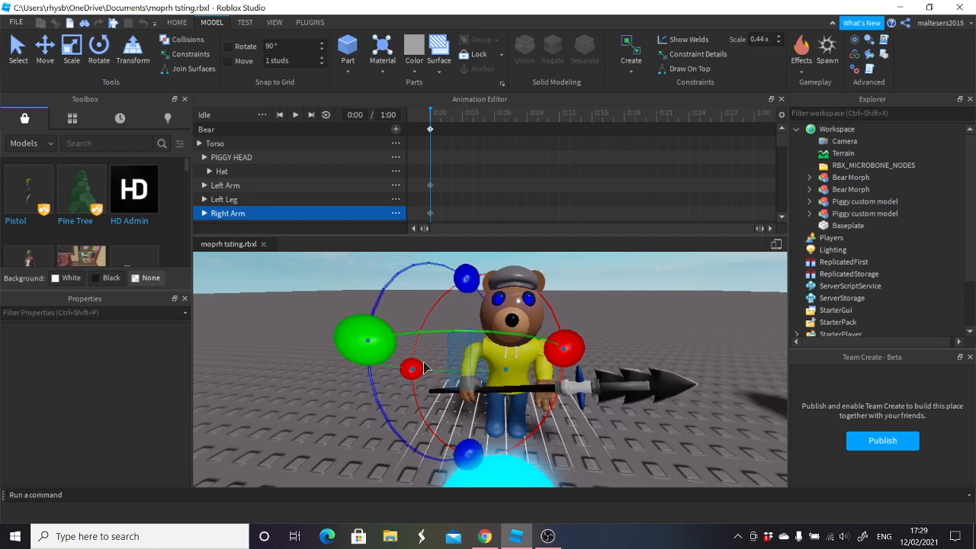
- Refine the right arm's rotation at 0:00 to bring the spear level in front of the bear's hands
{"action": "key", "text": "d"}
{"action": "right_click_drag", "start_coordinate": [430, 359], "coordinate": [431, 359]}
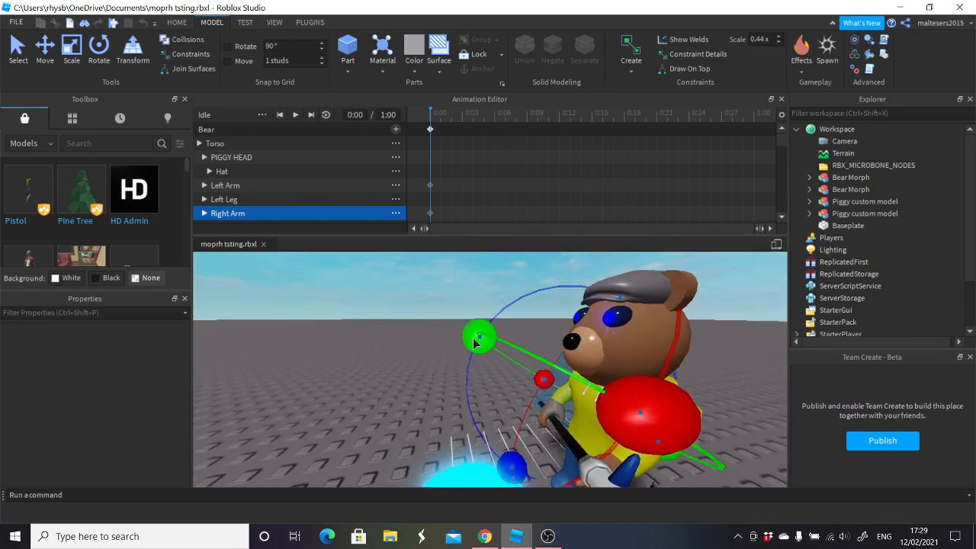
{"action": "left_click_drag", "start_coordinate": [486, 337], "coordinate": [449, 316]}
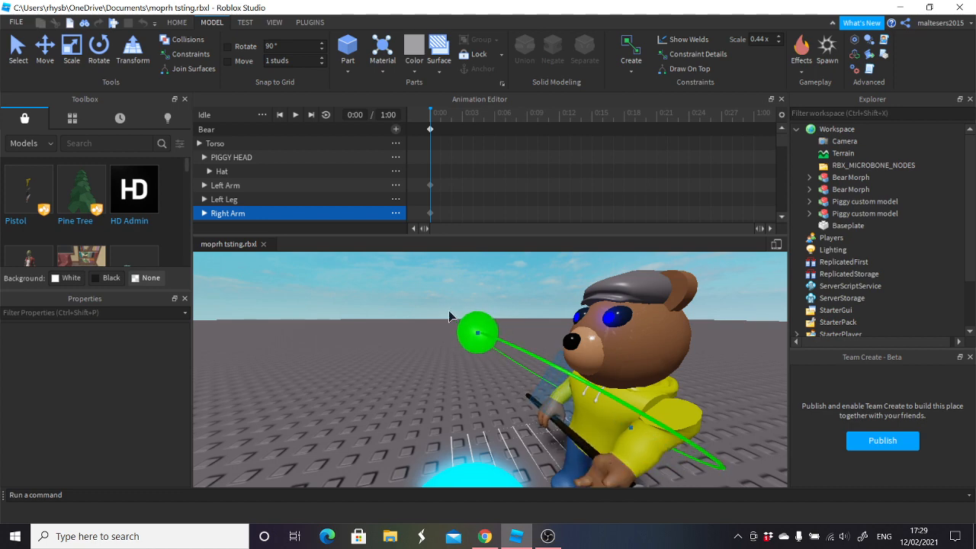
{"action": "right_click_drag", "start_coordinate": [444, 306], "coordinate": [477, 354]}
{"action": "left_click_drag", "start_coordinate": [476, 355], "coordinate": [444, 372]}
{"action": "left_click_drag", "start_coordinate": [400, 324], "coordinate": [401, 343]}
{"action": "left_click", "coordinate": [631, 413]}
- Shift the right arm at 0:00 slightly sideways toward the torso
{"action": "scroll", "coordinate": [631, 414], "scroll_direction": "down", "scroll_amount": 7}
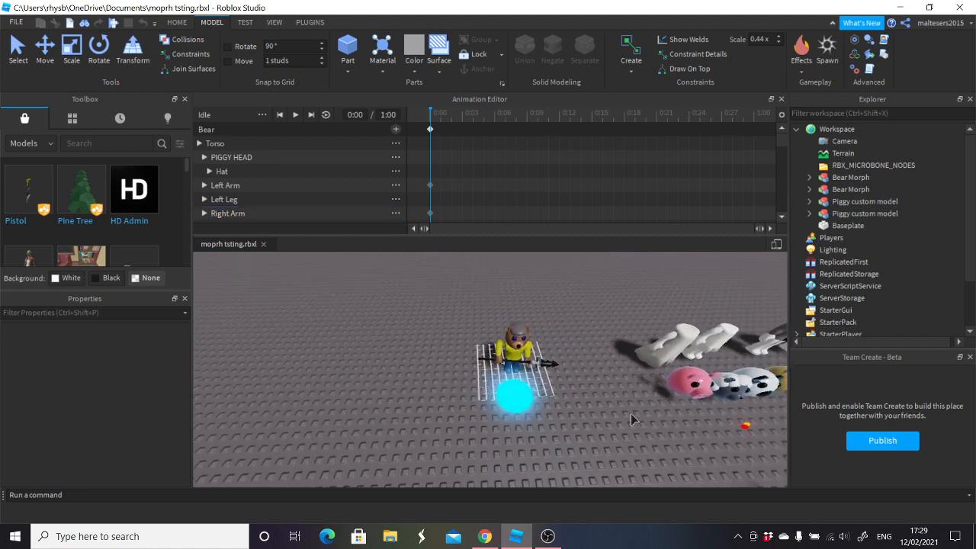
{"action": "scroll", "coordinate": [505, 349], "scroll_direction": "up", "scroll_amount": 5}
{"action": "left_click", "coordinate": [506, 349]}
{"action": "key", "text": "f"}
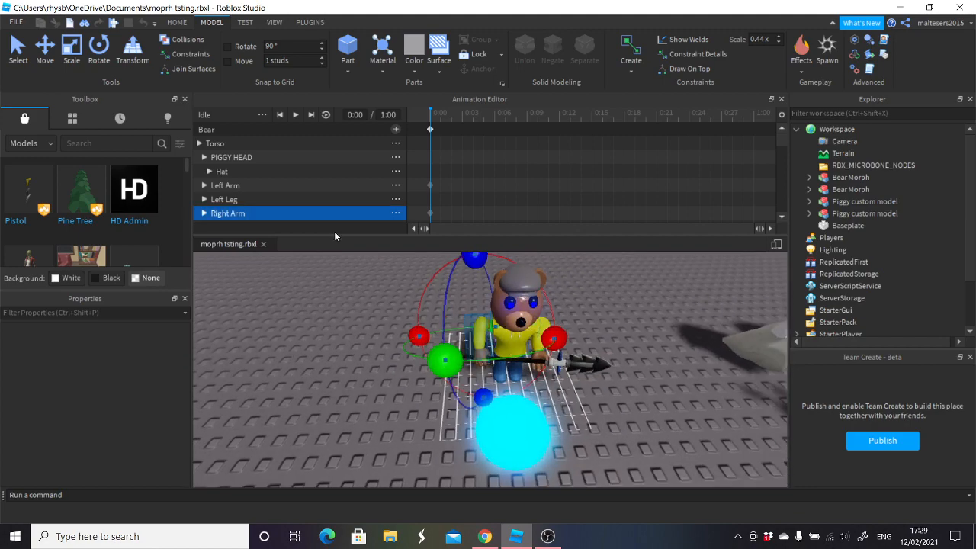
{"action": "left_click", "coordinate": [47, 57]}
{"action": "left_click_drag", "start_coordinate": [536, 345], "coordinate": [548, 345]}
{"action": "right_click_drag", "start_coordinate": [549, 345], "coordinate": [626, 351]}
{"action": "left_click", "coordinate": [548, 536]}
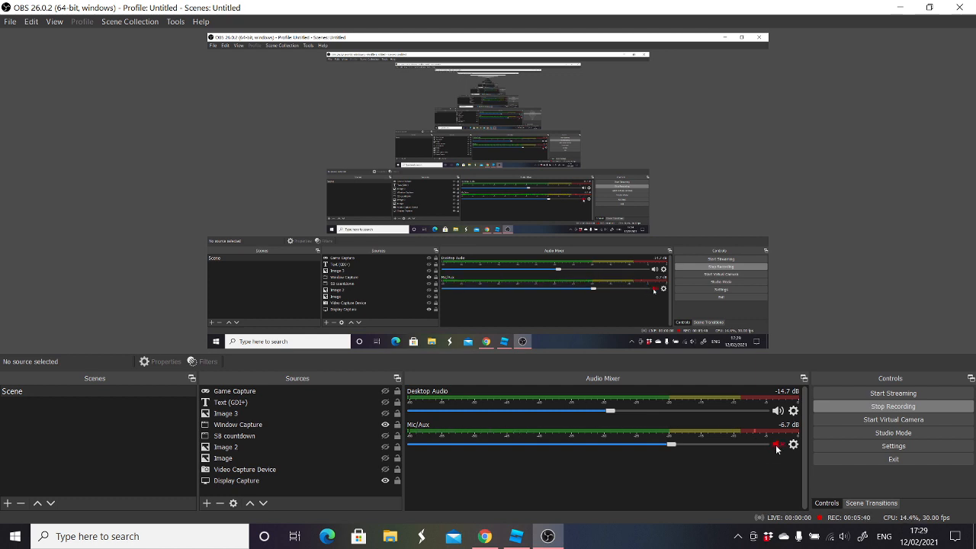
{"action": "left_click", "coordinate": [517, 536]}
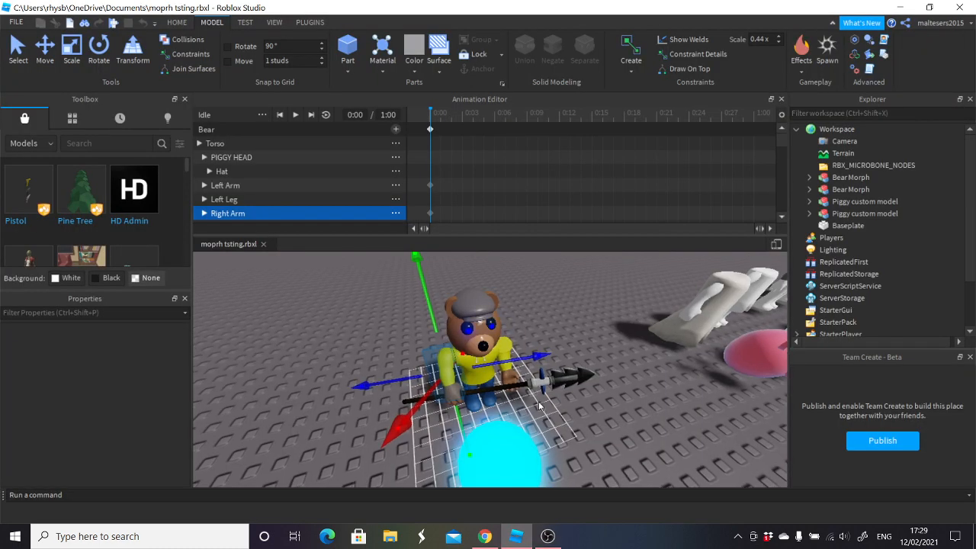
- Fine-tune the right arm's position at 0:00 with small moves so that it joins the shoulder
{"action": "scroll", "coordinate": [539, 406], "scroll_direction": "up", "scroll_amount": 6}
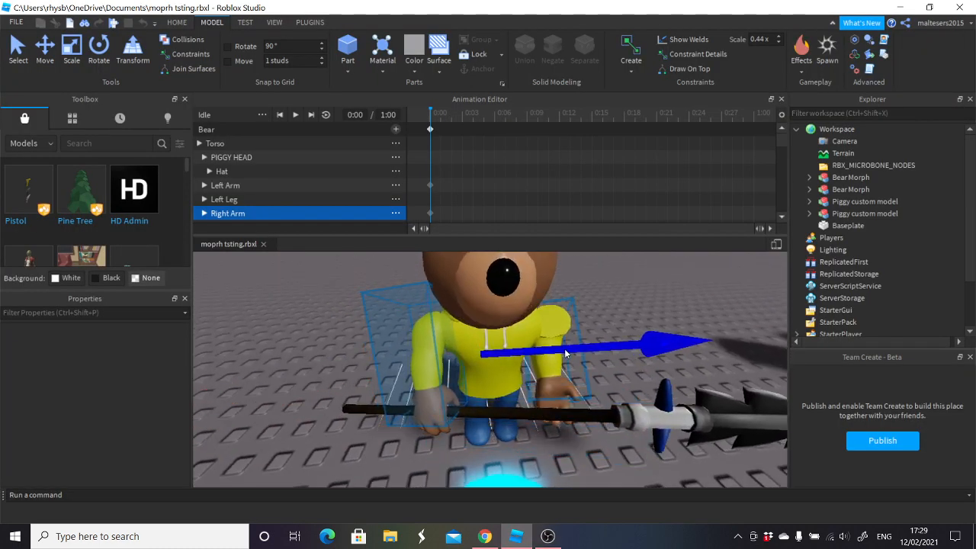
{"action": "right_click_drag", "start_coordinate": [569, 353], "coordinate": [480, 336]}
{"action": "scroll", "coordinate": [569, 353], "scroll_direction": "down", "scroll_amount": 5}
{"action": "left_click_drag", "start_coordinate": [405, 333], "coordinate": [412, 335]}
{"action": "right_click_drag", "start_coordinate": [412, 336], "coordinate": [416, 335]}
{"action": "scroll", "coordinate": [412, 336], "scroll_direction": "up", "scroll_amount": 2}
{"action": "left_click_drag", "start_coordinate": [557, 329], "coordinate": [563, 324]}
{"action": "right_click_drag", "start_coordinate": [563, 323], "coordinate": [562, 322]}
{"action": "scroll", "coordinate": [561, 322], "scroll_direction": "down", "scroll_amount": 5}
{"action": "scroll", "coordinate": [561, 322], "scroll_direction": "up", "scroll_amount": 2}
- Turn the right arm further at 0:00 to bring the spear close in front of the body
{"action": "left_click", "coordinate": [96, 51]}
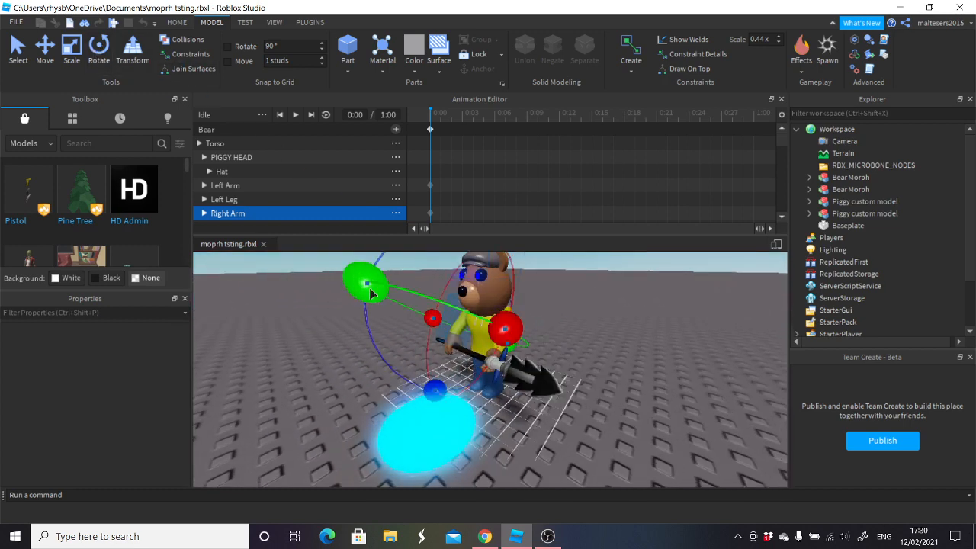
{"action": "left_click_drag", "start_coordinate": [368, 291], "coordinate": [339, 268]}
{"action": "right_click_drag", "start_coordinate": [338, 269], "coordinate": [319, 259]}
{"action": "left_click_drag", "start_coordinate": [320, 259], "coordinate": [264, 277]}
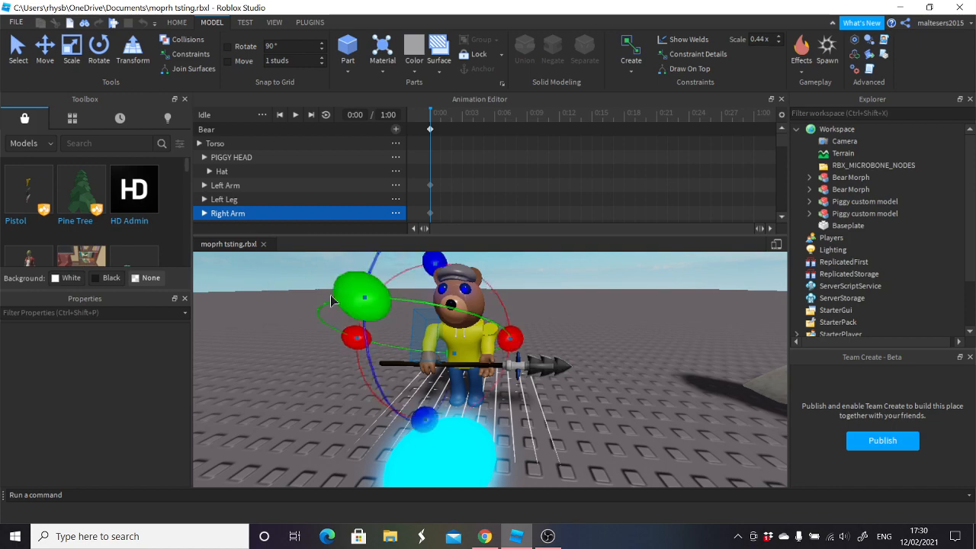
{"action": "right_click_drag", "start_coordinate": [381, 310], "coordinate": [377, 312]}
- Make small rotation corrections to the left arm and the right arm at 0:00 so that both hands hold the spear
{"action": "left_click", "coordinate": [495, 370]}
{"action": "left_click", "coordinate": [468, 369]}
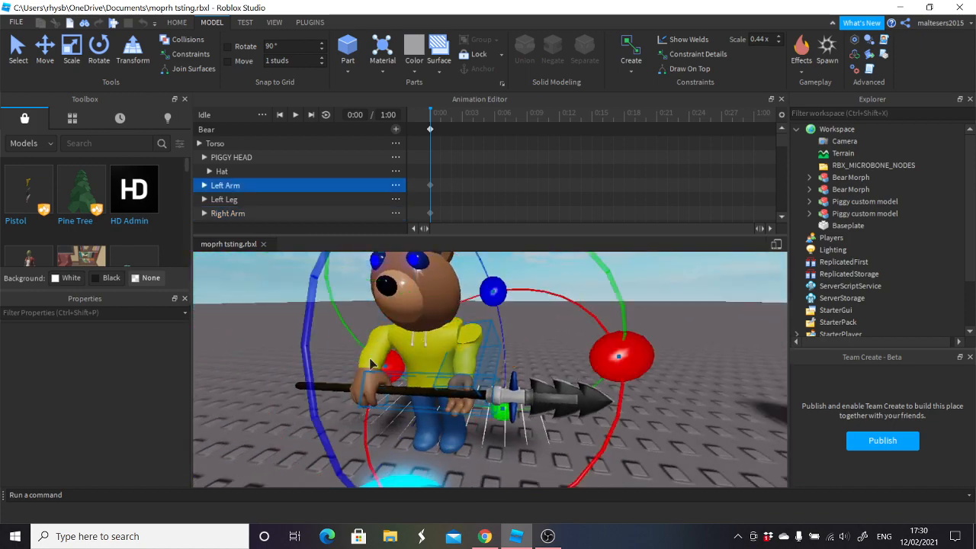
{"action": "scroll", "coordinate": [371, 365], "scroll_direction": "down", "scroll_amount": 5}
{"action": "left_click_drag", "start_coordinate": [482, 429], "coordinate": [473, 423]}
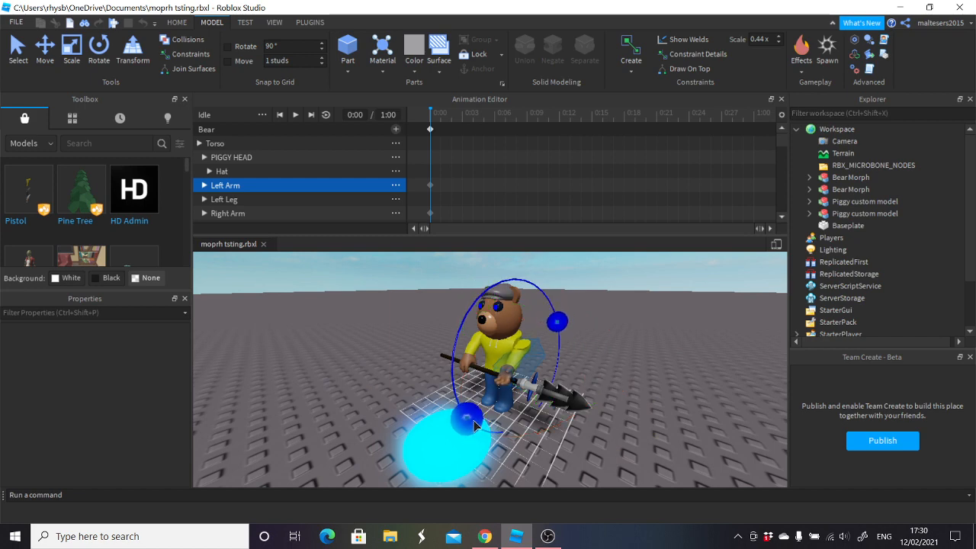
{"action": "left_click", "coordinate": [484, 379]}
{"action": "left_click", "coordinate": [469, 358]}
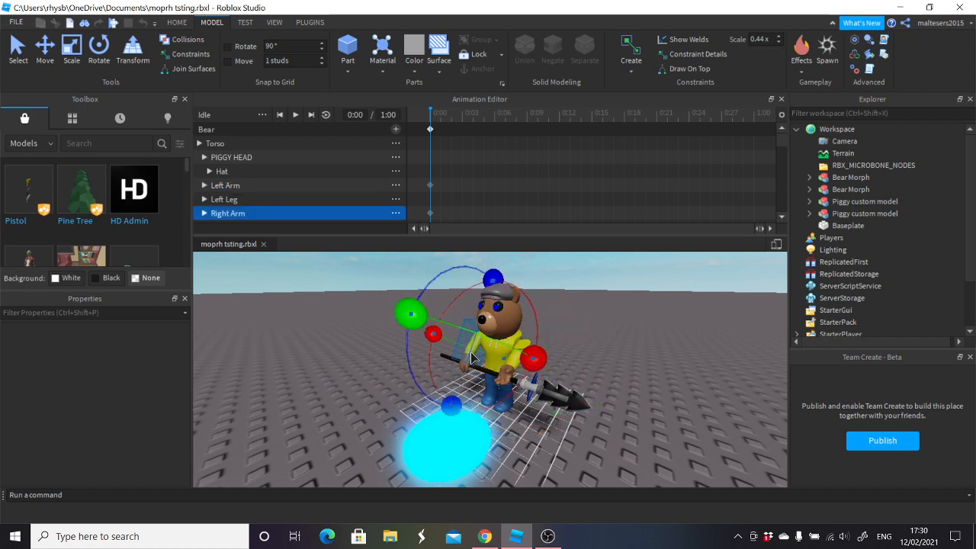
{"action": "left_click_drag", "start_coordinate": [411, 311], "coordinate": [417, 307]}
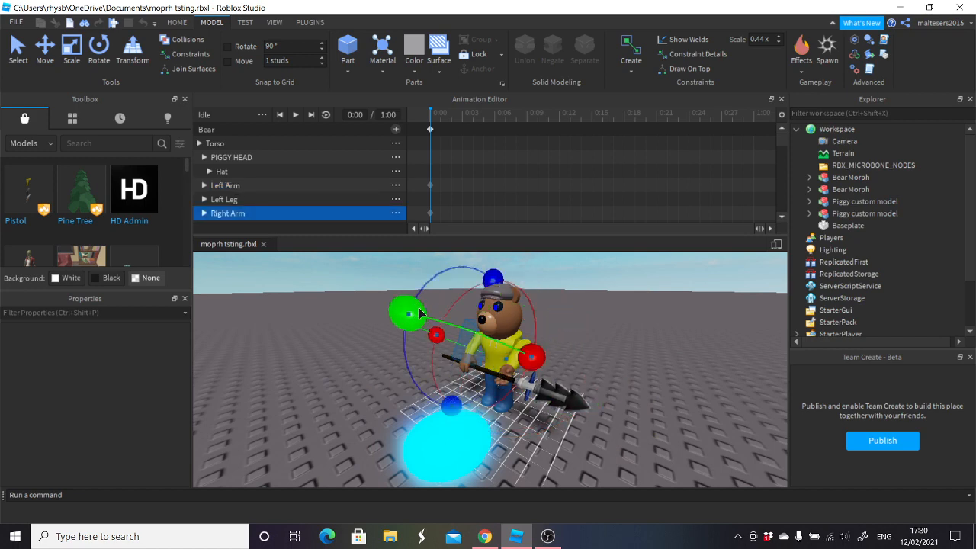
- Examine the bear's spear-holding pose from the front, both close up and from a distance
{"action": "left_click", "coordinate": [626, 362]}
{"action": "right_click_drag", "start_coordinate": [626, 362], "coordinate": [628, 363]}
{"action": "scroll", "coordinate": [626, 363], "scroll_direction": "down", "scroll_amount": 4}
{"action": "scroll", "coordinate": [626, 363], "scroll_direction": "up", "scroll_amount": 3}
{"action": "scroll", "coordinate": [626, 367], "scroll_direction": "down", "scroll_amount": 2}
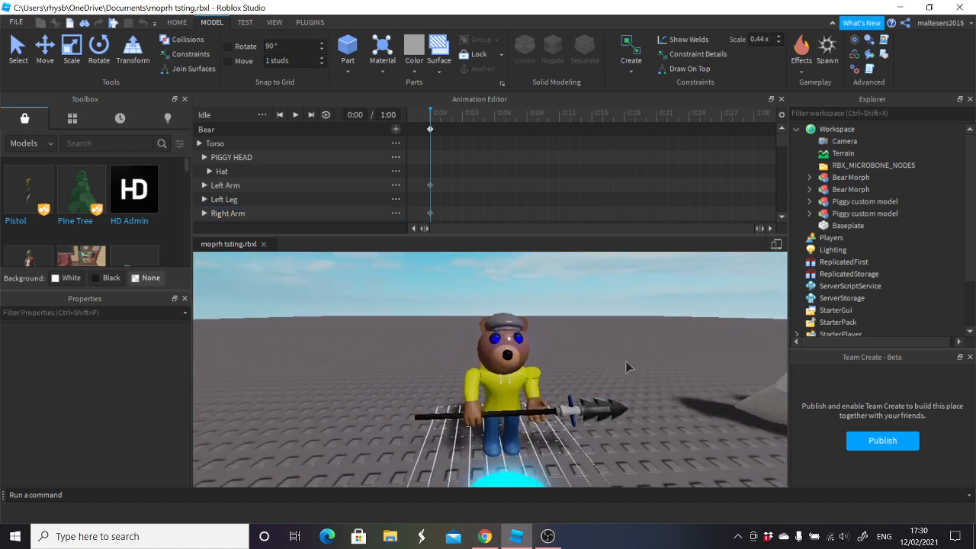
{"action": "scroll", "coordinate": [626, 367], "scroll_direction": "up", "scroll_amount": 4}
{"action": "scroll", "coordinate": [627, 367], "scroll_direction": "down", "scroll_amount": 4}
{"action": "scroll", "coordinate": [626, 368], "scroll_direction": "up", "scroll_amount": 2}
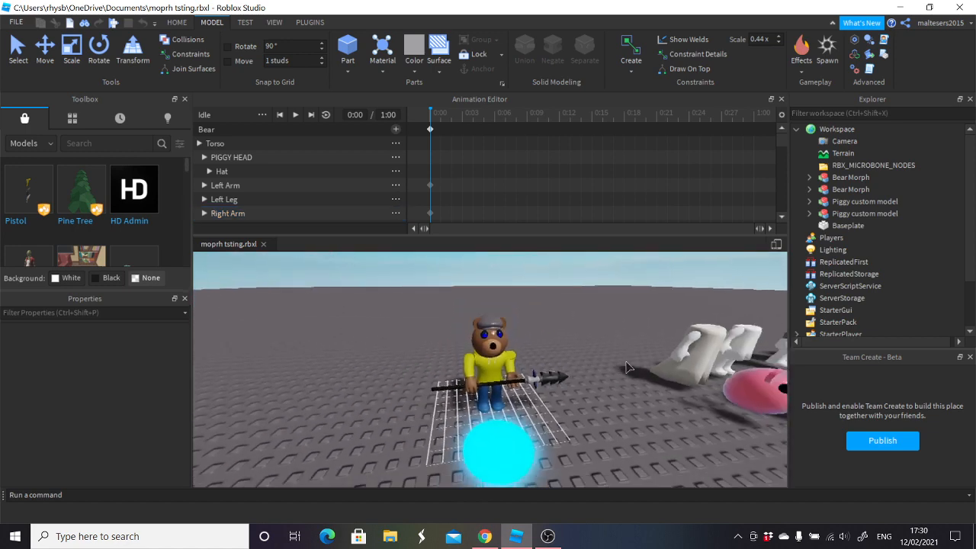
{"action": "scroll", "coordinate": [626, 368], "scroll_direction": "up", "scroll_amount": 5}
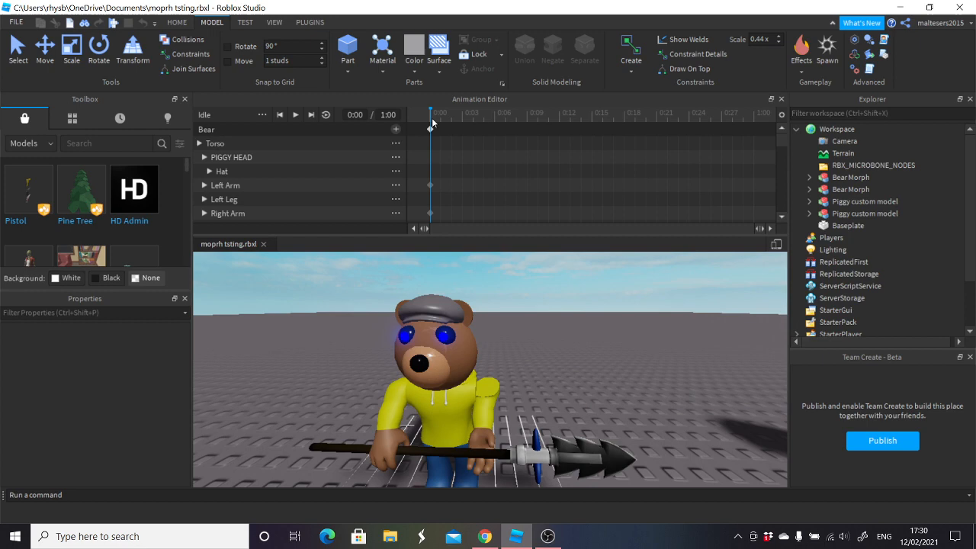
- Raise the torso slightly at 0:13, and copy its 0:00 keyframe to 1:00
{"action": "left_click_drag", "start_coordinate": [432, 122], "coordinate": [524, 121]}
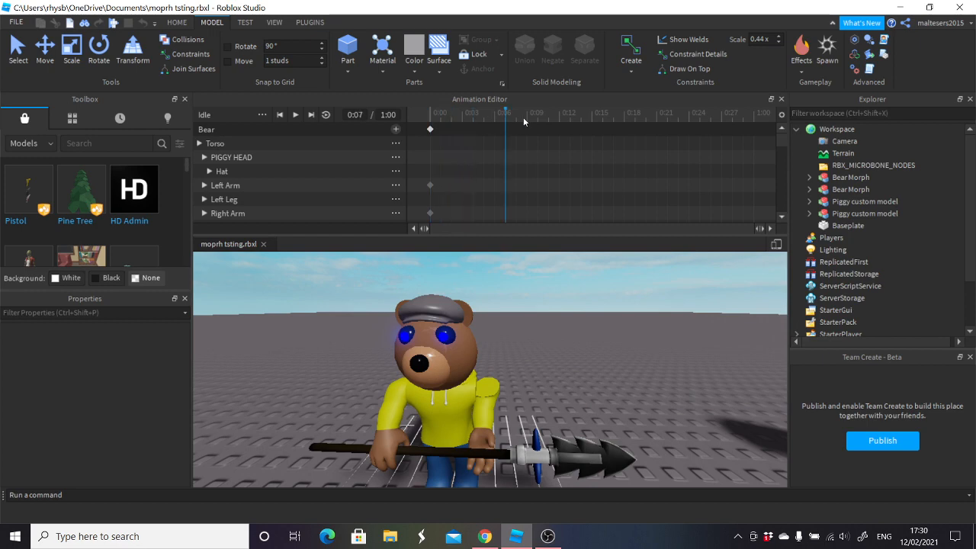
{"action": "scroll", "coordinate": [683, 354], "scroll_direction": "down", "scroll_amount": 2}
{"action": "scroll", "coordinate": [683, 354], "scroll_direction": "up", "scroll_amount": 4}
{"action": "scroll", "coordinate": [683, 354], "scroll_direction": "down", "scroll_amount": 3}
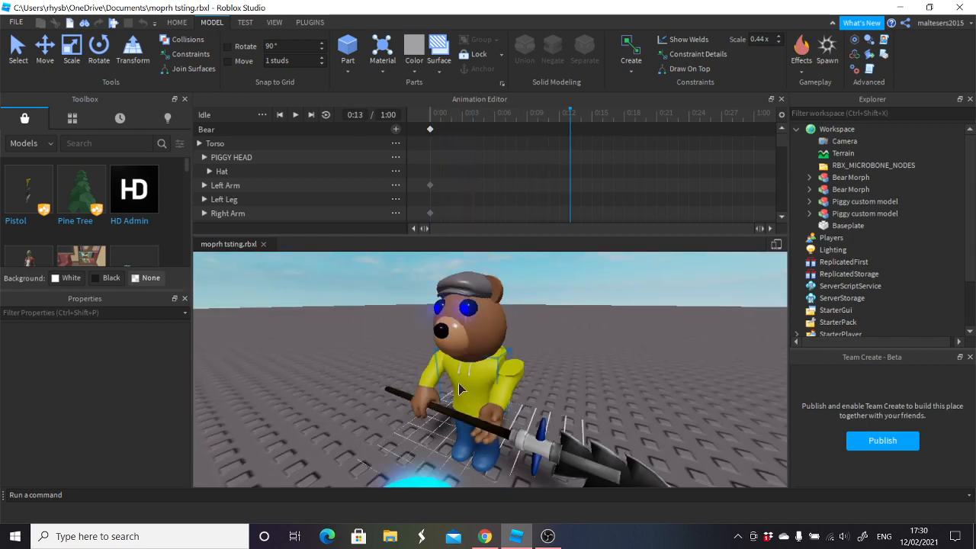
{"action": "left_click", "coordinate": [502, 343]}
{"action": "key", "text": "ctrl+2"}
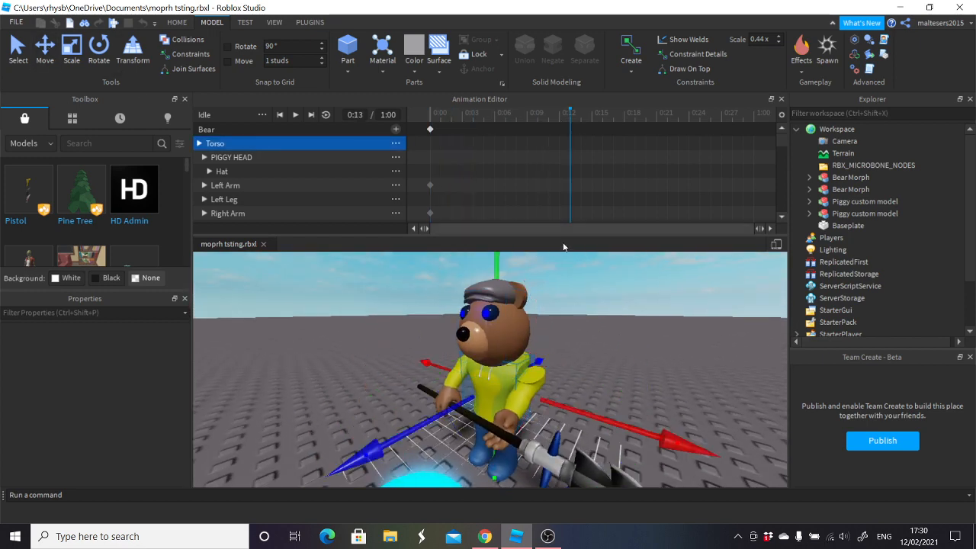
{"action": "scroll", "coordinate": [510, 271], "scroll_direction": "down", "scroll_amount": 2}
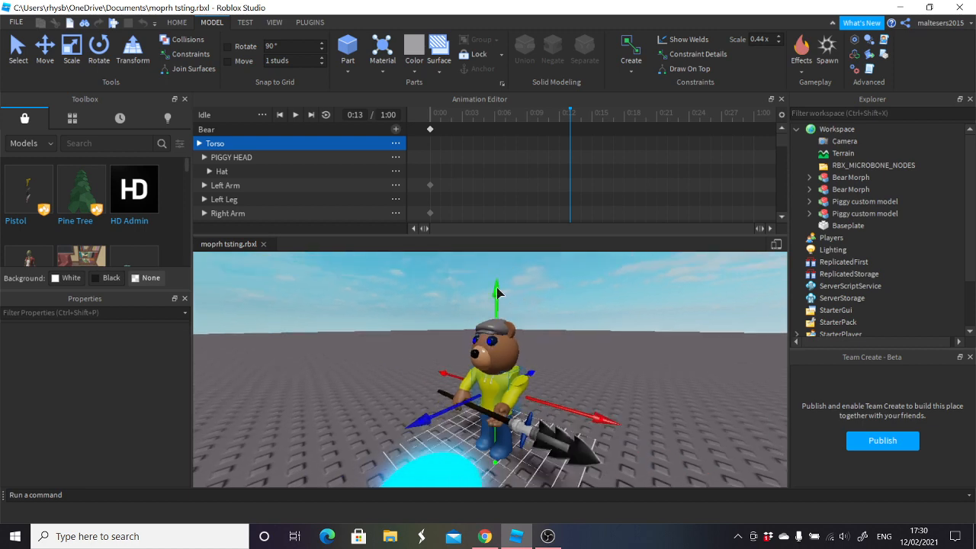
{"action": "left_click_drag", "start_coordinate": [497, 293], "coordinate": [497, 290]}
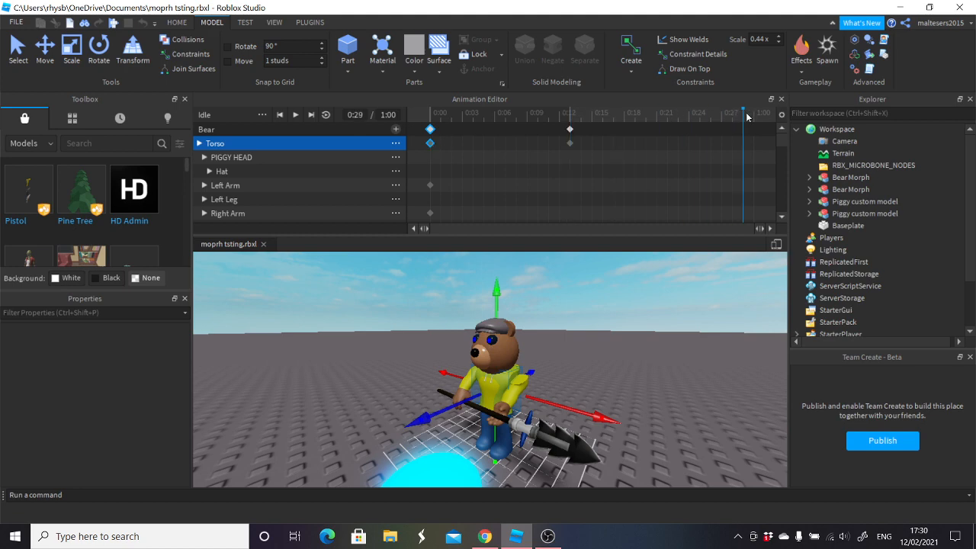
- Extend the animation to 2:00, with the last torso keyframe at 2:00 and the middle one at 1:00
{"action": "left_click", "coordinate": [549, 112]}
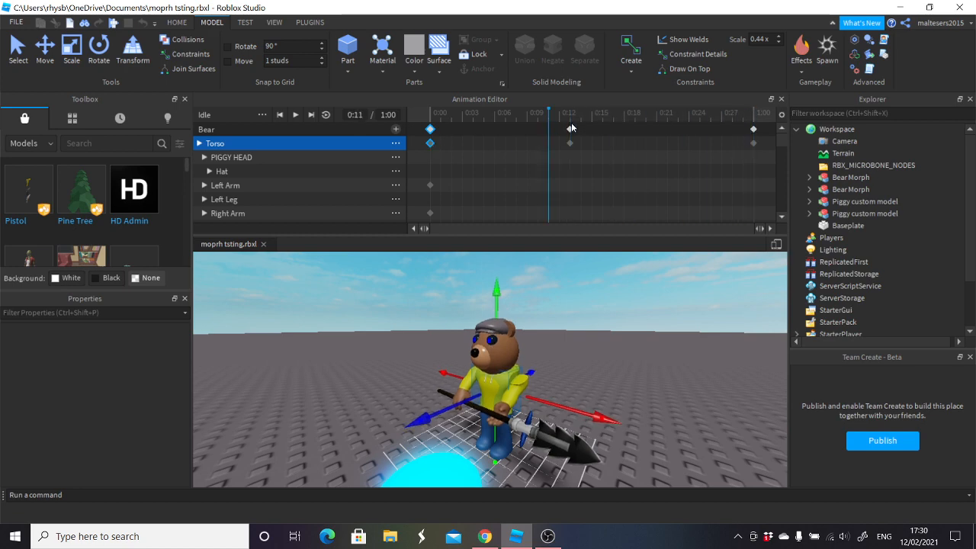
{"action": "left_click_drag", "start_coordinate": [571, 129], "coordinate": [582, 130]}
{"action": "key", "text": "BackSpace"}
{"action": "type", "text": "2"}
{"action": "key", "text": "Return"}
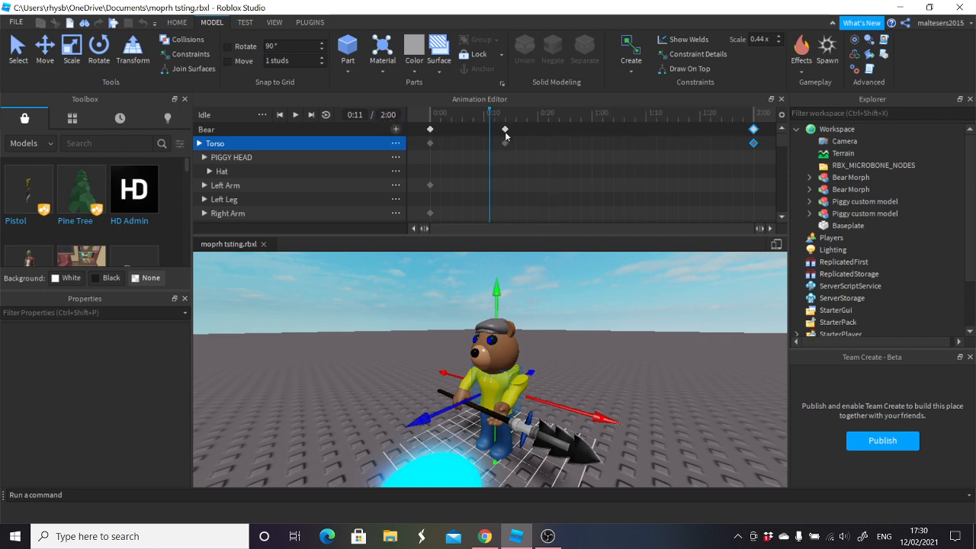
{"action": "left_click", "coordinate": [512, 127]}
{"action": "left_click_drag", "start_coordinate": [491, 118], "coordinate": [434, 120]}
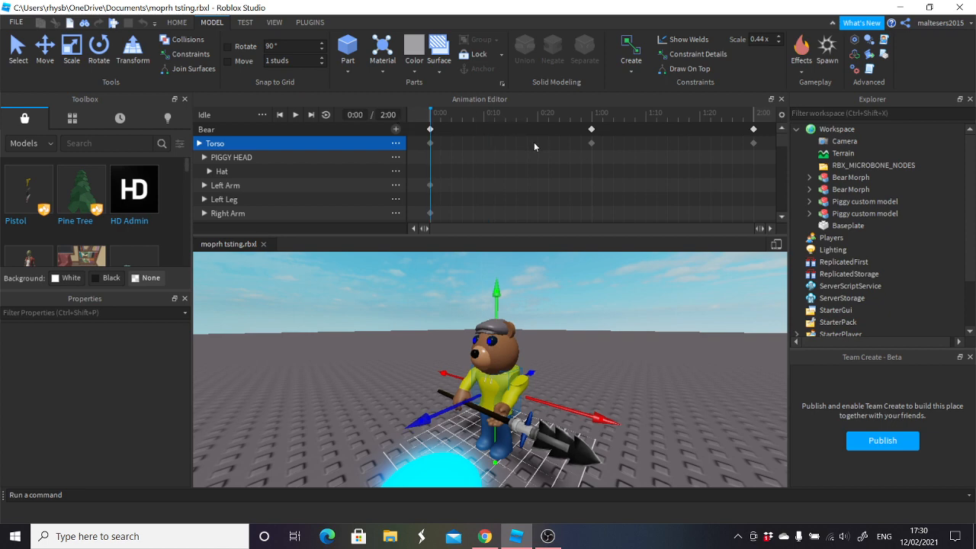
- Preview the Idle animation from 0:00 to check the torso movement
{"action": "left_click", "coordinate": [379, 354]}
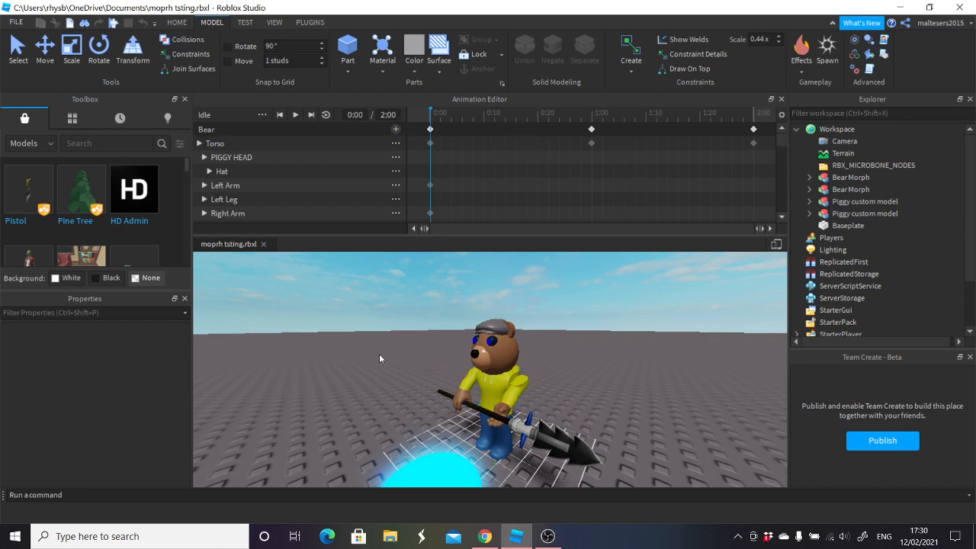
{"action": "left_click", "coordinate": [304, 114]}
{"action": "left_click", "coordinate": [310, 114]}
{"action": "left_click", "coordinate": [296, 115]}
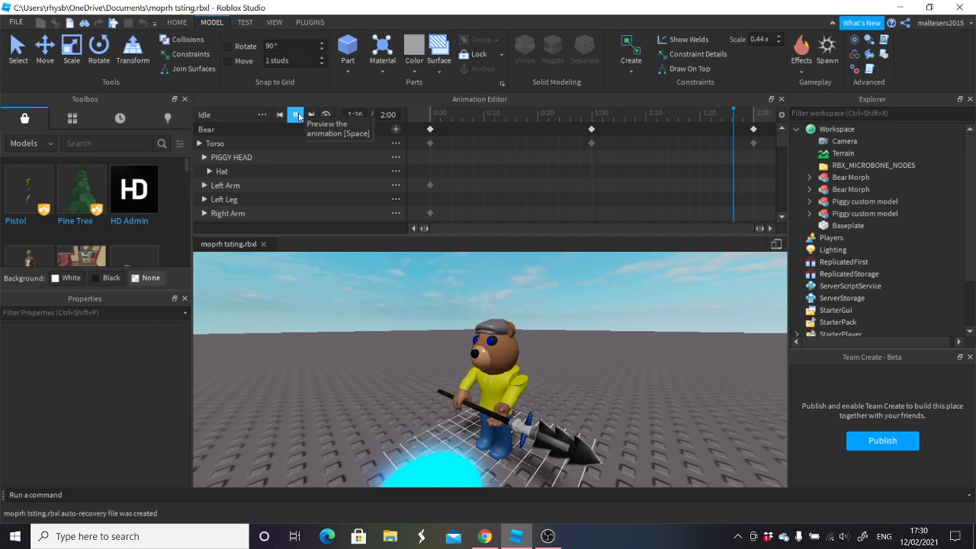
- Check the bear's pose at 1:00 from the front, both close up and from a distance
{"action": "right_click_drag", "start_coordinate": [634, 297], "coordinate": [664, 307]}
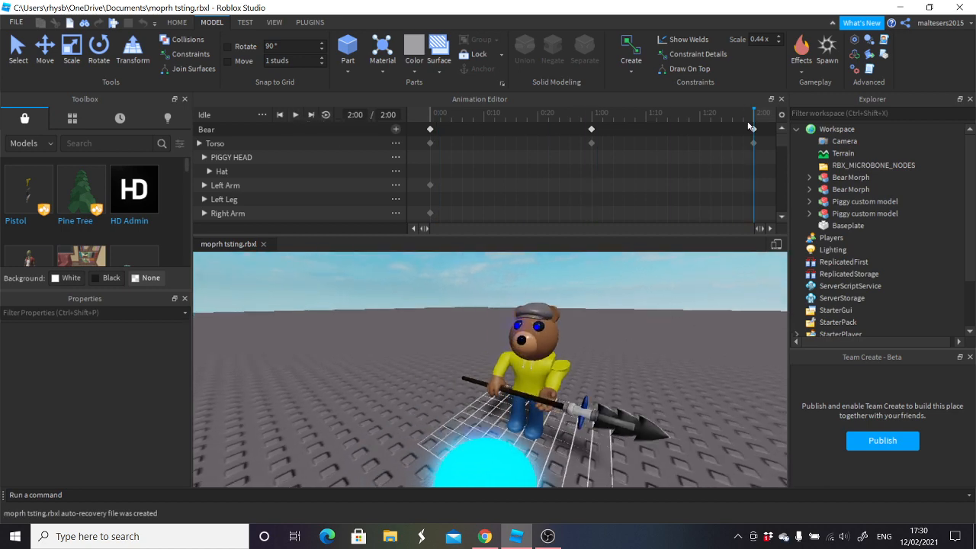
{"action": "left_click_drag", "start_coordinate": [750, 127], "coordinate": [616, 126]}
{"action": "scroll", "coordinate": [666, 355], "scroll_direction": "up", "scroll_amount": 3}
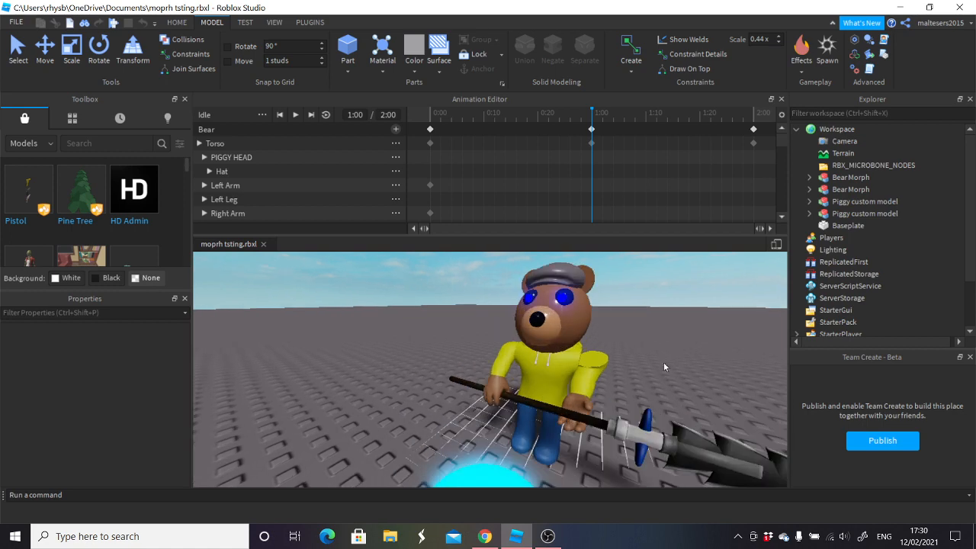
{"action": "scroll", "coordinate": [664, 362], "scroll_direction": "down", "scroll_amount": 4}
{"action": "right_click_drag", "start_coordinate": [664, 362], "coordinate": [660, 367]}
{"action": "scroll", "coordinate": [659, 367], "scroll_direction": "up", "scroll_amount": 4}
{"action": "scroll", "coordinate": [660, 367], "scroll_direction": "down", "scroll_amount": 3}
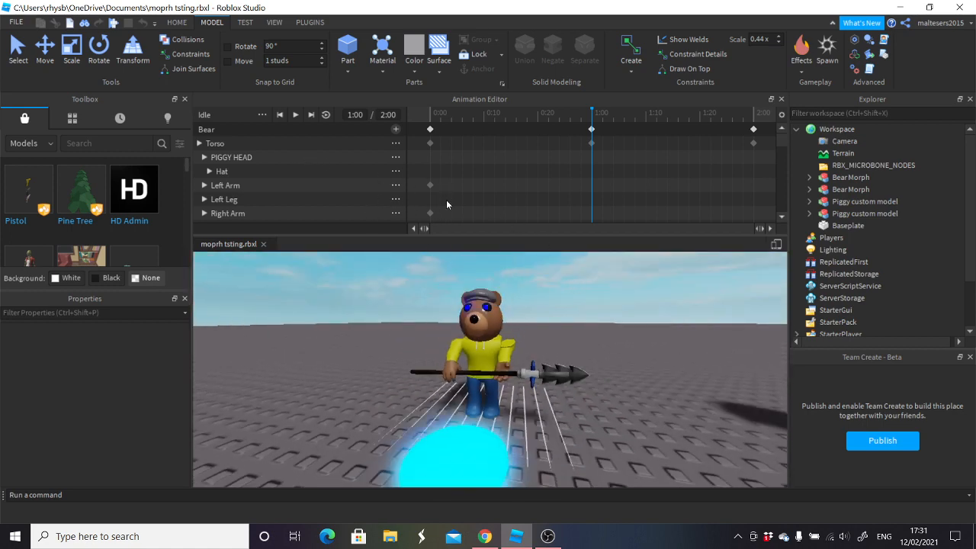
- Lower the left leg very slightly at 1:00 so that it gets a keyframe there
{"action": "scroll", "coordinate": [564, 384], "scroll_direction": "up", "scroll_amount": 6}
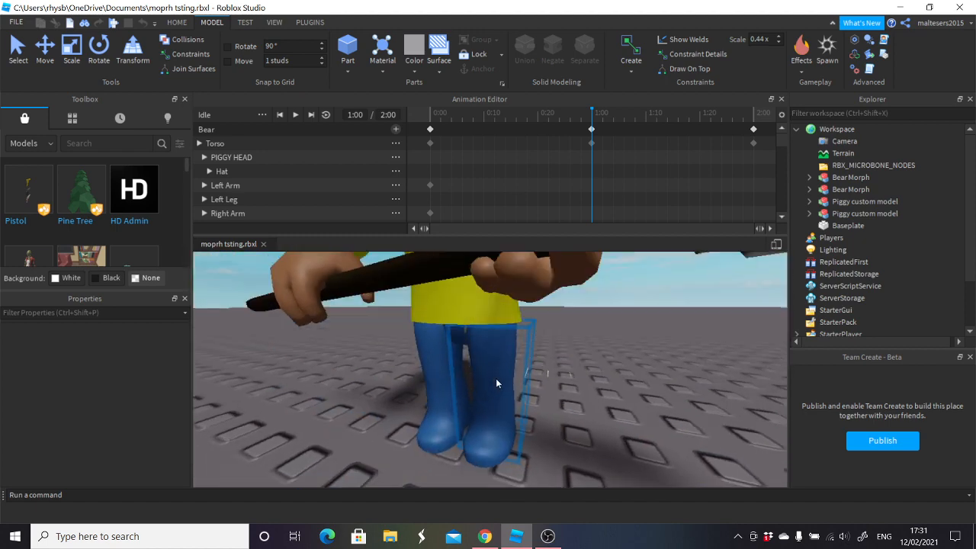
{"action": "left_click", "coordinate": [495, 383]}
{"action": "scroll", "coordinate": [463, 351], "scroll_direction": "down", "scroll_amount": 5}
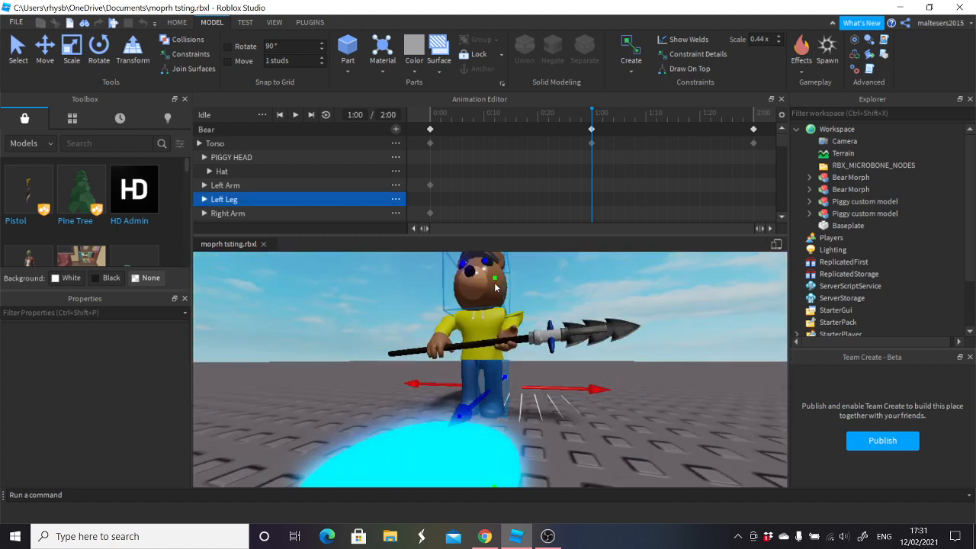
{"action": "left_click_drag", "start_coordinate": [593, 122], "coordinate": [593, 145]}
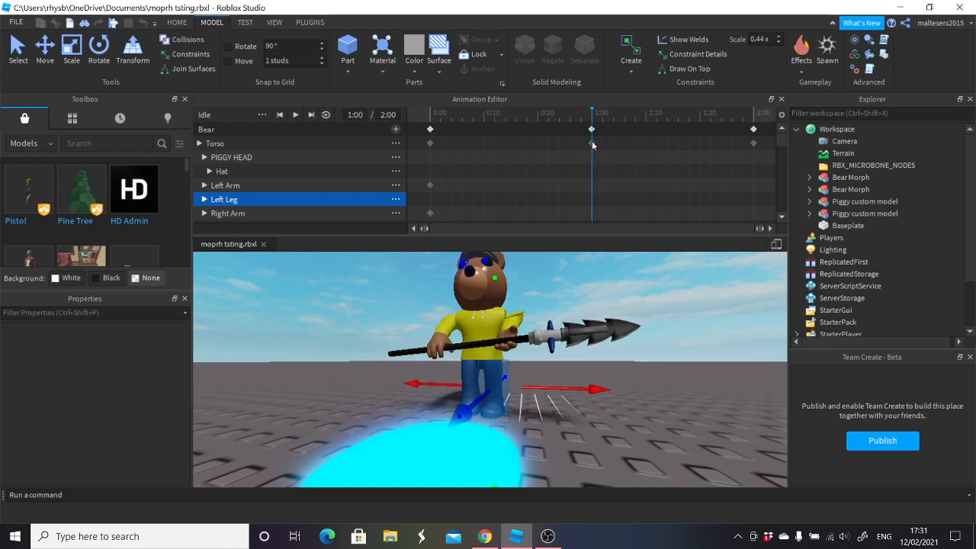
{"action": "right_click_drag", "start_coordinate": [494, 405], "coordinate": [497, 396]}
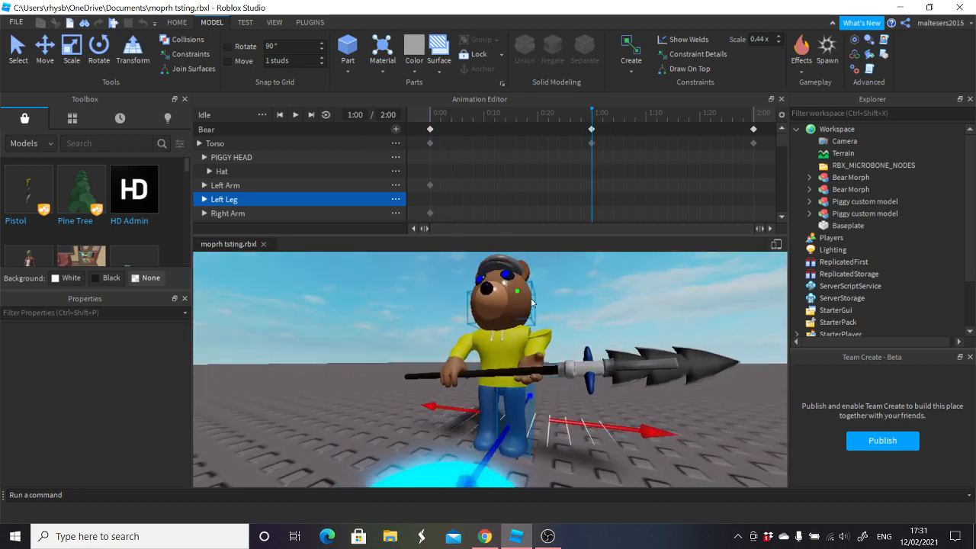
{"action": "left_click_drag", "start_coordinate": [517, 293], "coordinate": [518, 294]}
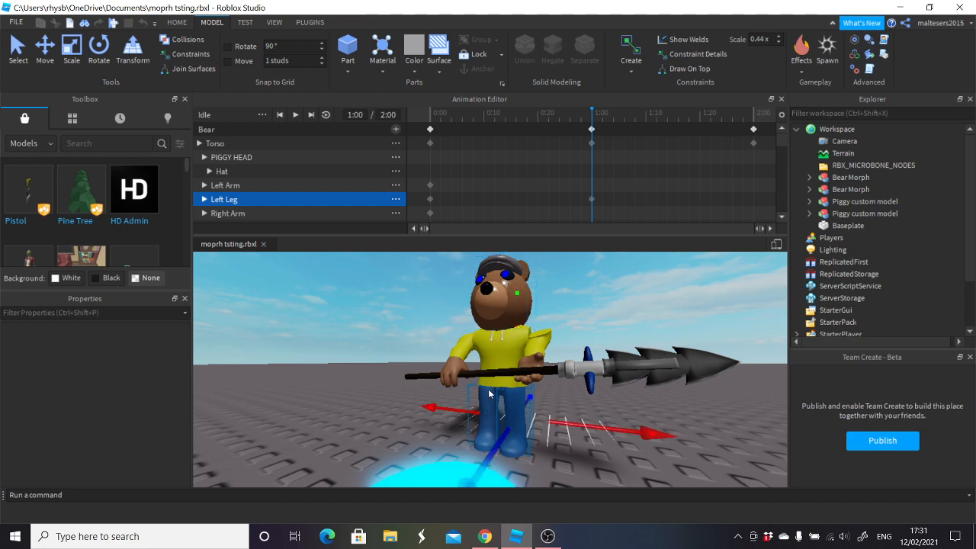
- Adjust the right leg's height slightly at 1:00, comparing it with the pose at 0:00
{"action": "left_click", "coordinate": [491, 418]}
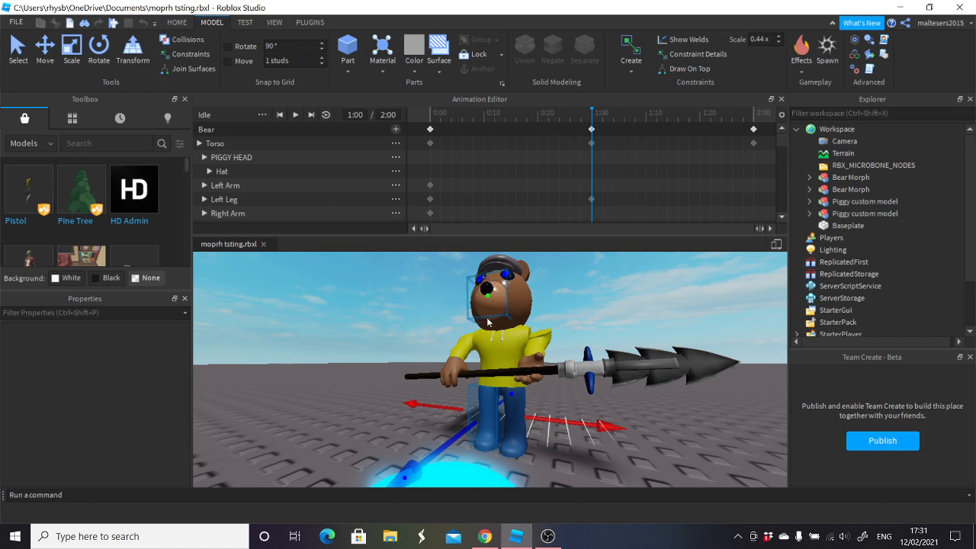
{"action": "left_click", "coordinate": [488, 298]}
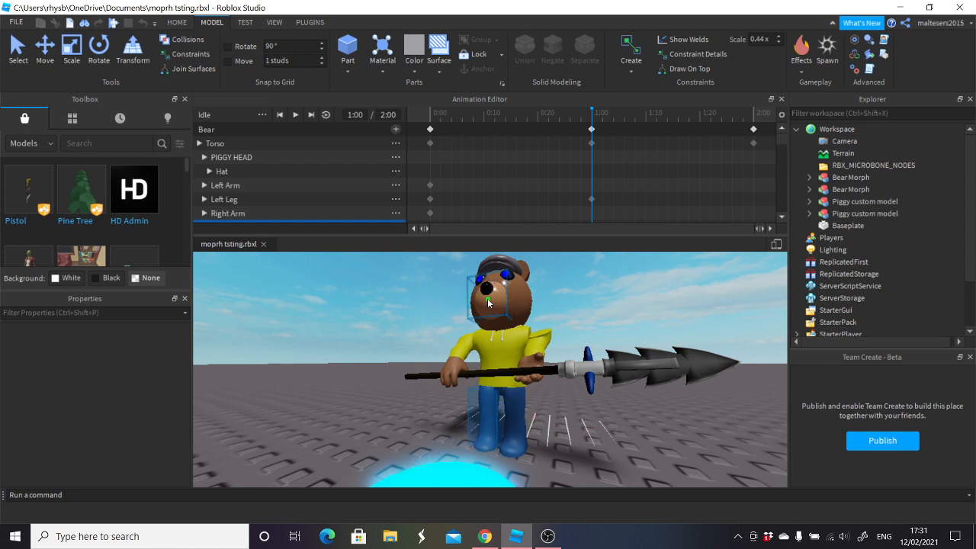
{"action": "left_click", "coordinate": [609, 313]}
{"action": "left_click_drag", "start_coordinate": [592, 115], "coordinate": [425, 143]}
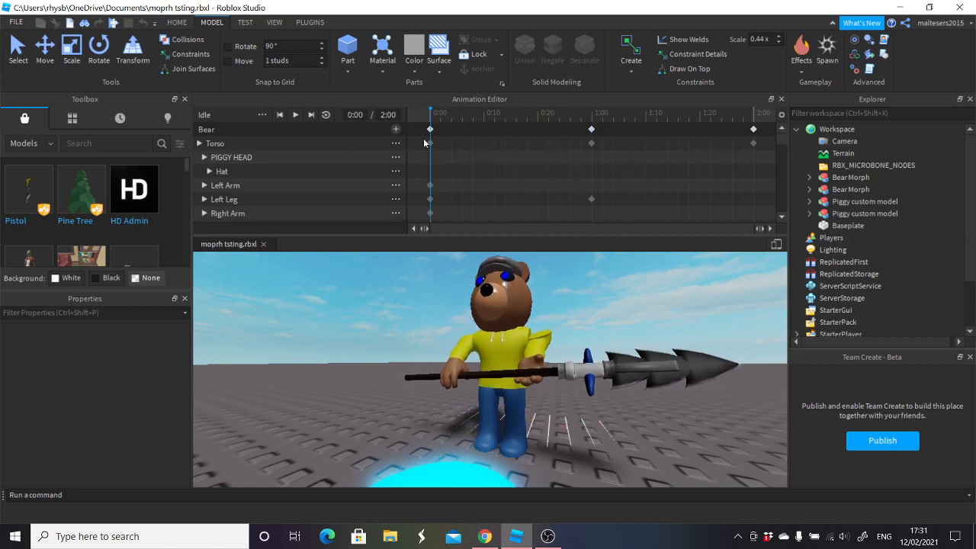
{"action": "left_click", "coordinate": [592, 143]}
{"action": "left_click", "coordinate": [490, 400]}
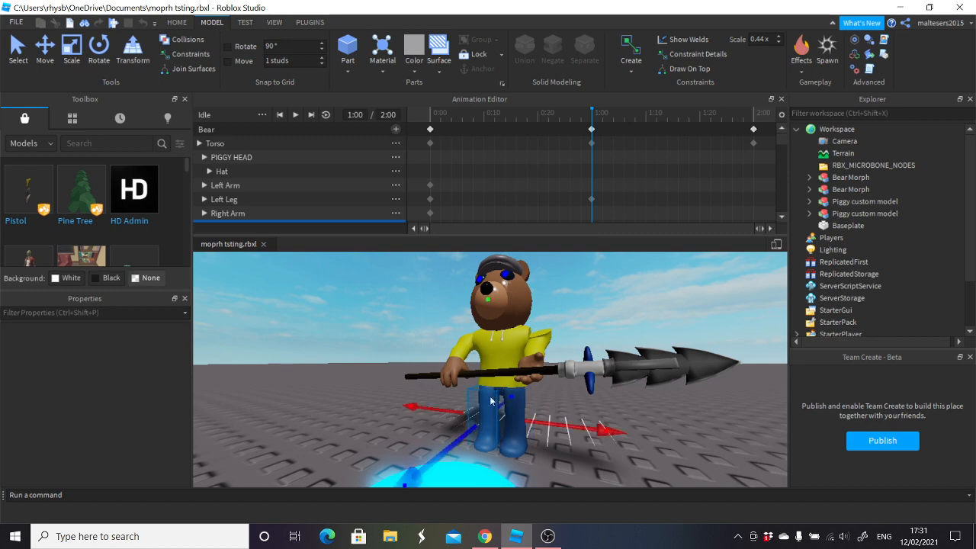
{"action": "left_click_drag", "start_coordinate": [488, 300], "coordinate": [484, 299]}
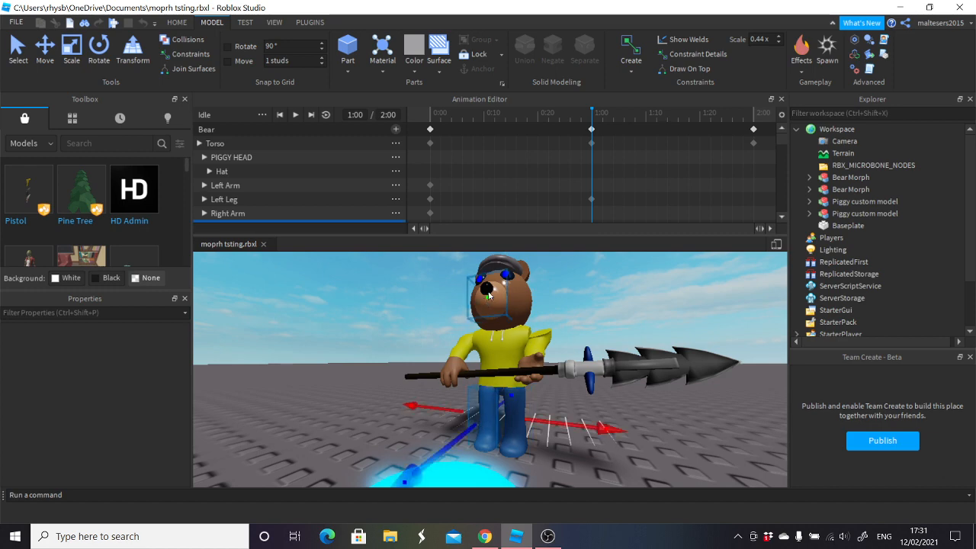
- Preview the Idle animation from 0:00 to check the leg and torso movement
{"action": "left_click_drag", "start_coordinate": [591, 116], "coordinate": [645, 177]}
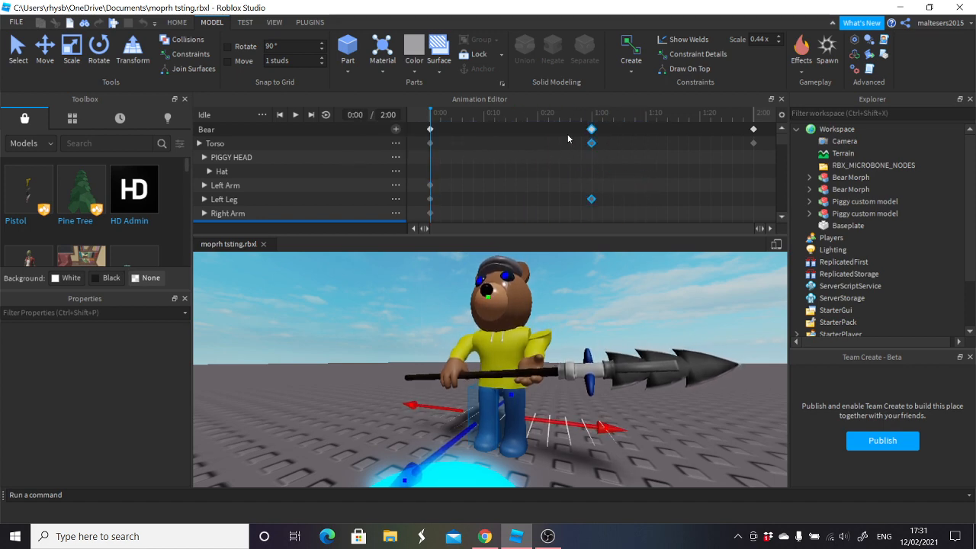
{"action": "left_click_drag", "start_coordinate": [433, 114], "coordinate": [361, 134]}
{"action": "scroll", "coordinate": [685, 387], "scroll_direction": "down", "scroll_amount": 2}
{"action": "right_click_drag", "start_coordinate": [686, 377], "coordinate": [605, 296]}
{"action": "scroll", "coordinate": [684, 387], "scroll_direction": "down", "scroll_amount": 2}
{"action": "left_click", "coordinate": [678, 389]}
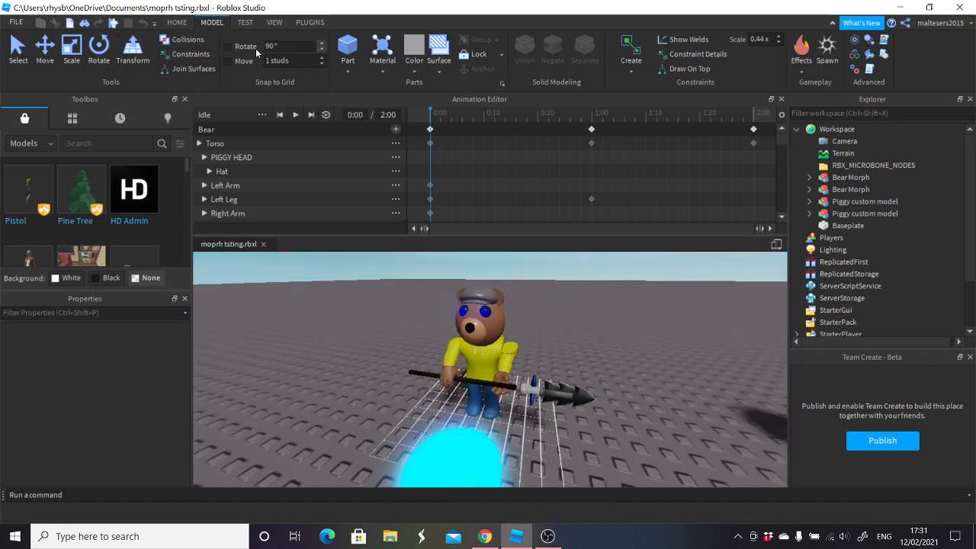
{"action": "left_click", "coordinate": [296, 115]}
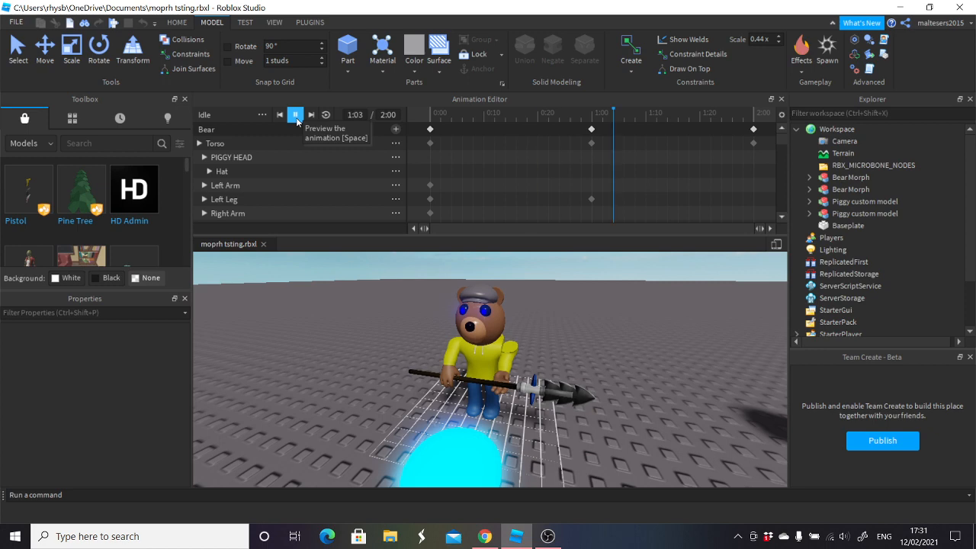
{"action": "scroll", "coordinate": [708, 456], "scroll_direction": "up", "scroll_amount": 5}
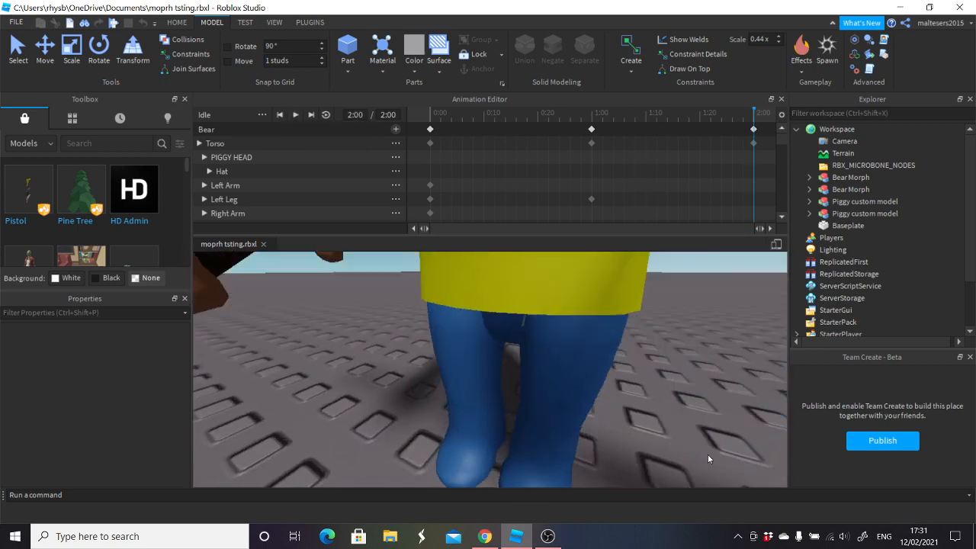
- Turn on looping for the Idle animation, play it briefly, and return to 0:00
{"action": "scroll", "coordinate": [706, 450], "scroll_direction": "down", "scroll_amount": 2}
{"action": "left_click", "coordinate": [326, 115]}
{"action": "scroll", "coordinate": [645, 360], "scroll_direction": "down", "scroll_amount": 3}
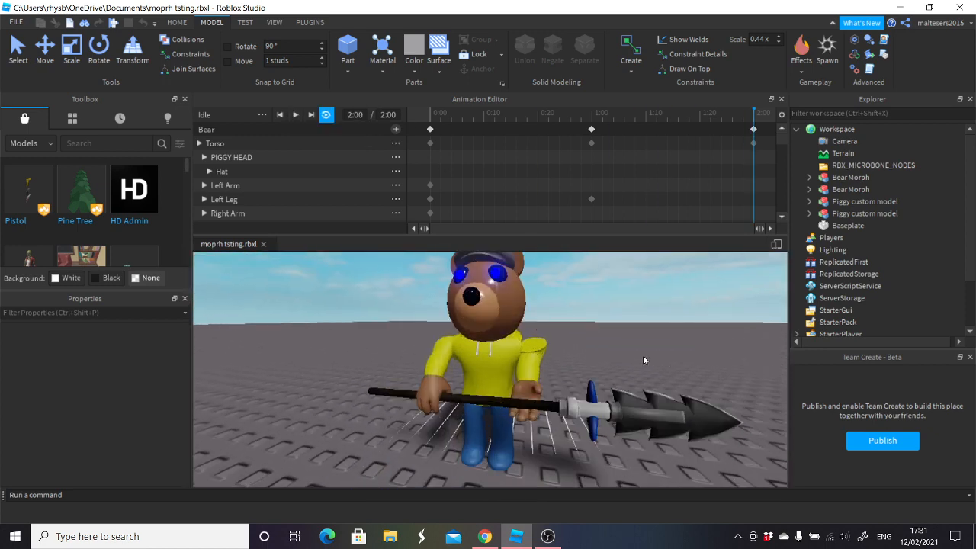
{"action": "left_click", "coordinate": [295, 115]}
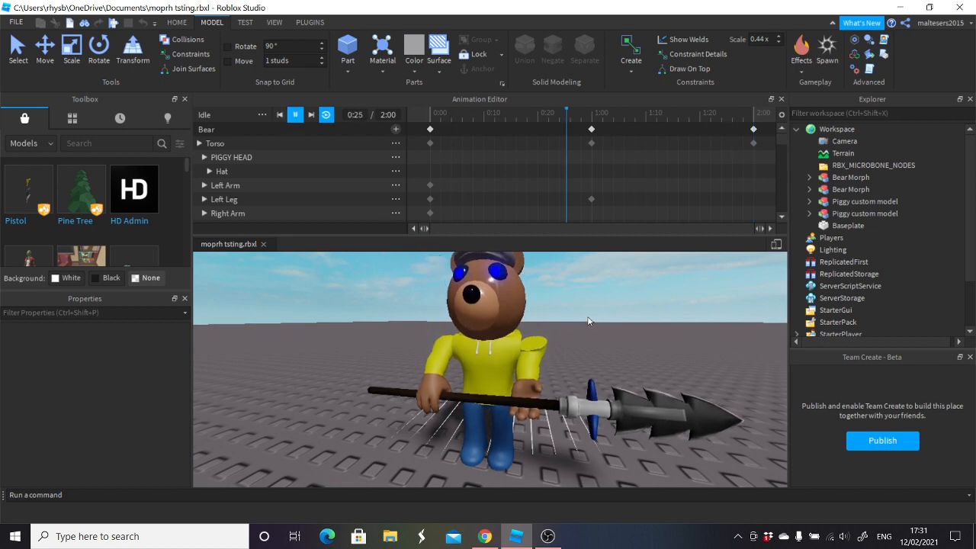
{"action": "left_click", "coordinate": [296, 115]}
{"action": "left_click_drag", "start_coordinate": [634, 121], "coordinate": [448, 150]}
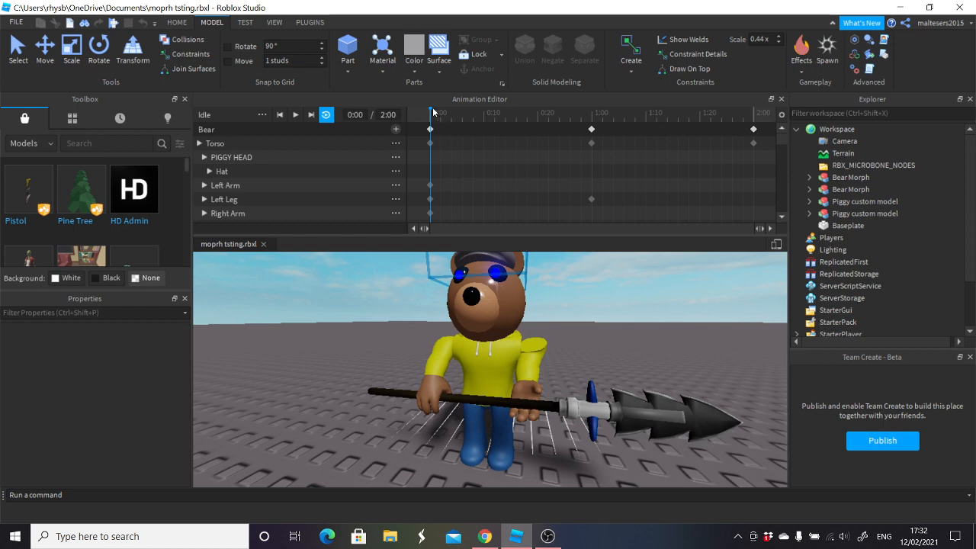
- Scrub between 0:00 and 0:14 and inspect the arm and leg keyframes on the timeline
{"action": "left_click_drag", "start_coordinate": [431, 114], "coordinate": [420, 146]}
{"action": "left_click_drag", "start_coordinate": [431, 114], "coordinate": [506, 120]}
{"action": "scroll", "coordinate": [458, 186], "scroll_direction": "down", "scroll_amount": 1}
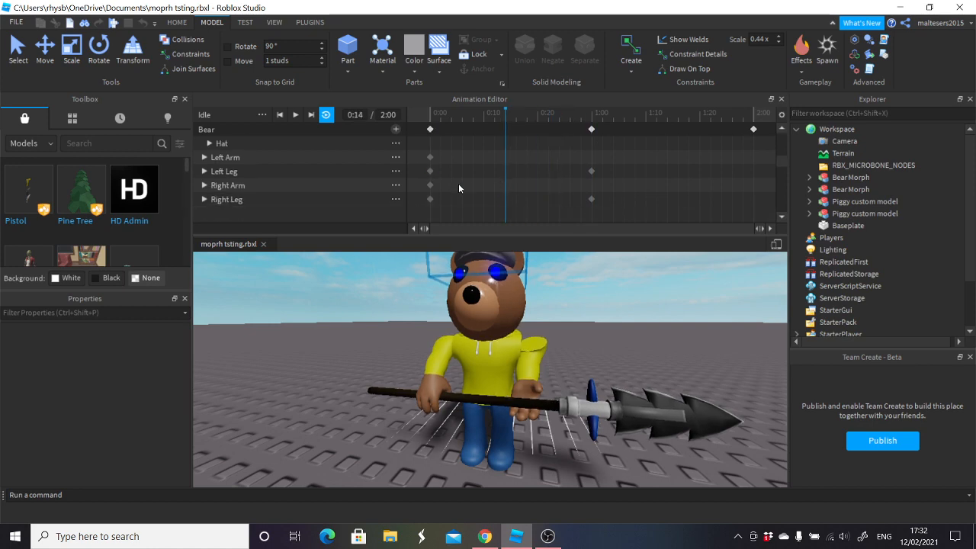
{"action": "left_click", "coordinate": [431, 199]}
{"action": "left_click_drag", "start_coordinate": [506, 113], "coordinate": [424, 115]}
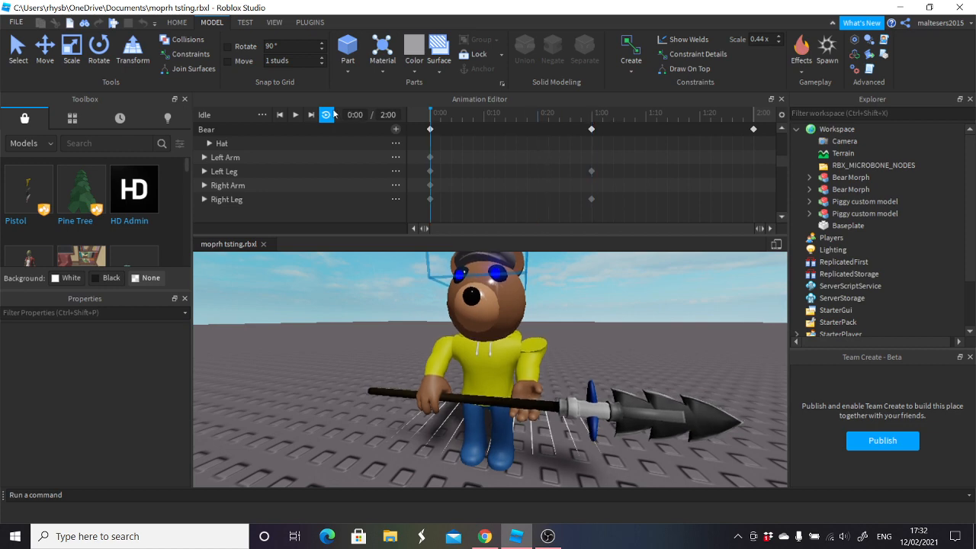
- Play the looped animation and examine the bear's feet up close from a low angle
{"action": "left_click", "coordinate": [299, 116]}
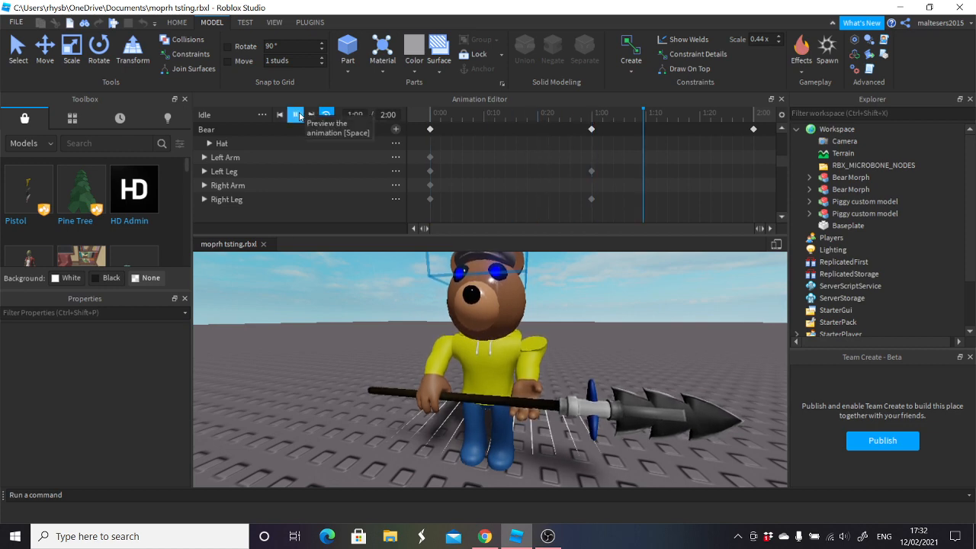
{"action": "scroll", "coordinate": [563, 446], "scroll_direction": "down", "scroll_amount": 2}
{"action": "right_click_drag", "start_coordinate": [563, 446], "coordinate": [565, 486]}
{"action": "scroll", "coordinate": [564, 481], "scroll_direction": "up", "scroll_amount": 5}
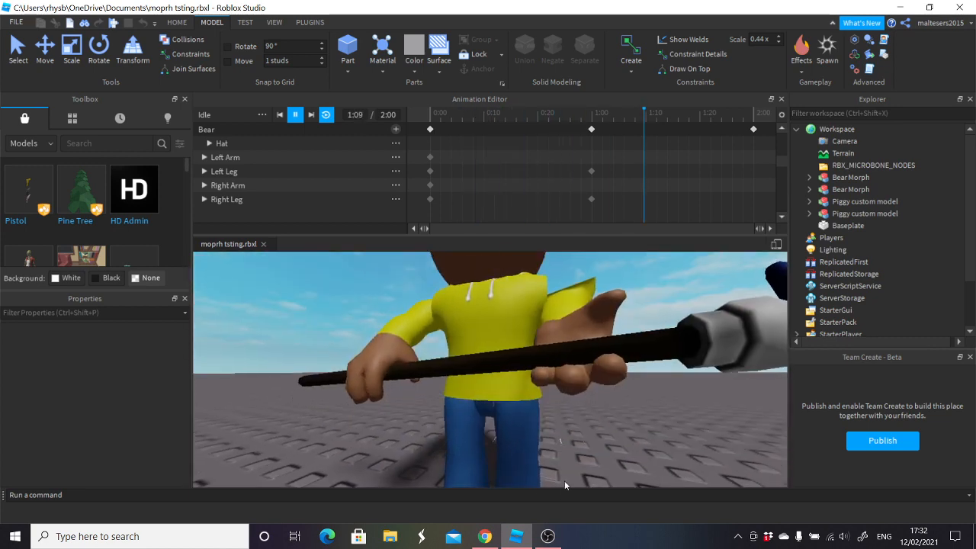
{"action": "scroll", "coordinate": [565, 481], "scroll_direction": "down", "scroll_amount": 5}
{"action": "scroll", "coordinate": [564, 481], "scroll_direction": "up", "scroll_amount": 5}
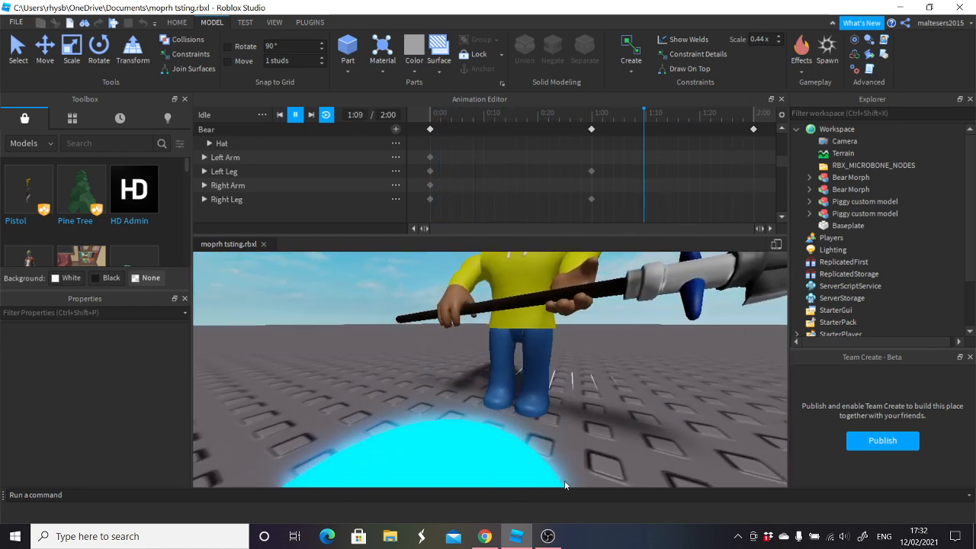
{"action": "right_click_drag", "start_coordinate": [565, 481], "coordinate": [565, 482]}
{"action": "scroll", "coordinate": [566, 481], "scroll_direction": "up", "scroll_amount": 5}
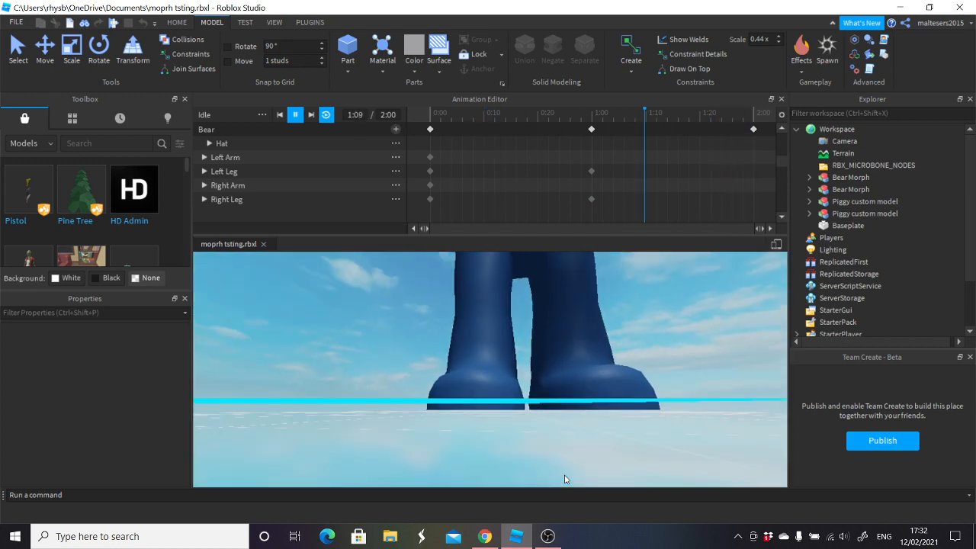
{"action": "left_click", "coordinate": [296, 114]}
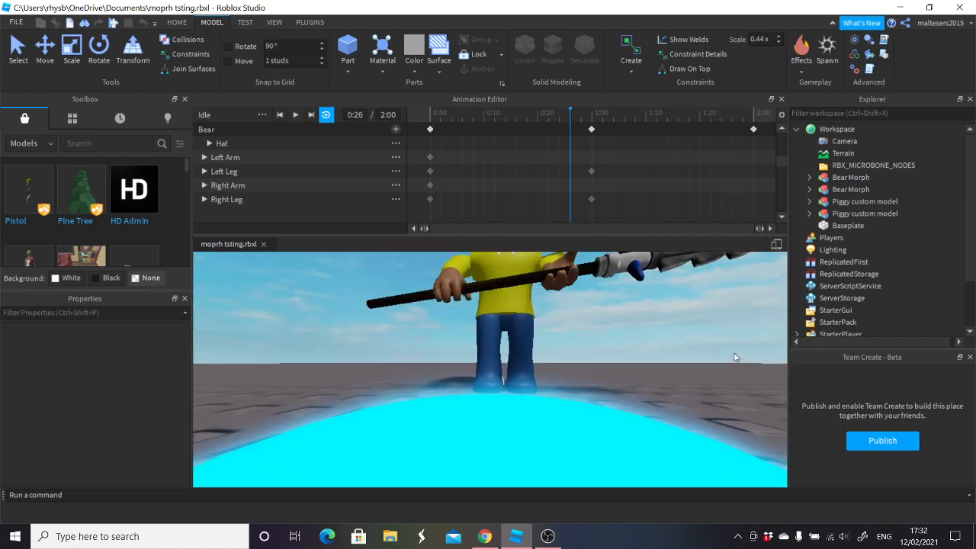
- Nudge the left leg slightly downward at the 1:00 keyframe and check its foot against the ground
{"action": "left_click_drag", "start_coordinate": [579, 120], "coordinate": [592, 120]}
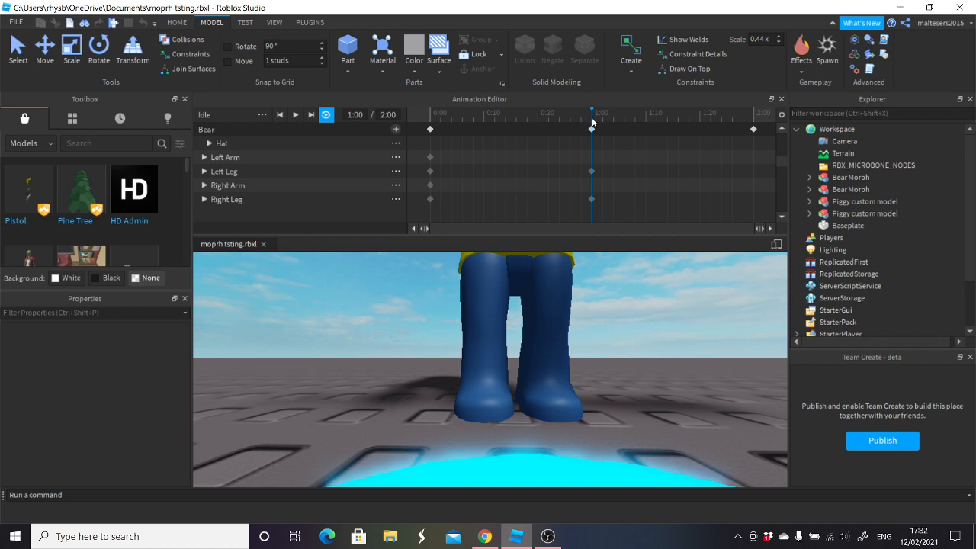
{"action": "left_click", "coordinate": [500, 371]}
{"action": "right_click_drag", "start_coordinate": [499, 373], "coordinate": [500, 329]}
{"action": "scroll", "coordinate": [500, 373], "scroll_direction": "down", "scroll_amount": 4}
{"action": "scroll", "coordinate": [500, 373], "scroll_direction": "down", "scroll_amount": 2}
{"action": "left_click", "coordinate": [501, 329]}
{"action": "scroll", "coordinate": [500, 325], "scroll_direction": "down", "scroll_amount": 3}
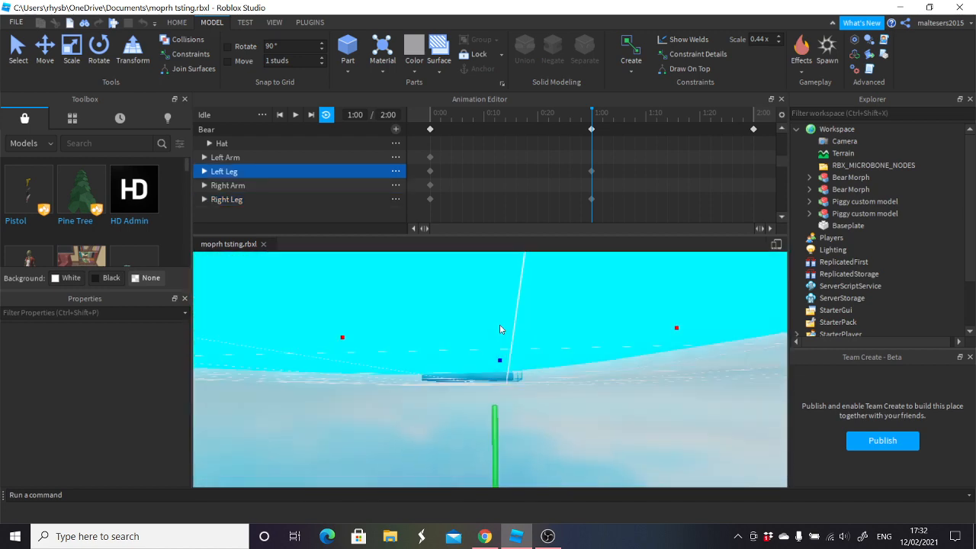
{"action": "left_click_drag", "start_coordinate": [496, 413], "coordinate": [496, 417]}
{"action": "right_click_drag", "start_coordinate": [515, 395], "coordinate": [515, 394]}
{"action": "scroll", "coordinate": [555, 318], "scroll_direction": "up", "scroll_amount": 2}
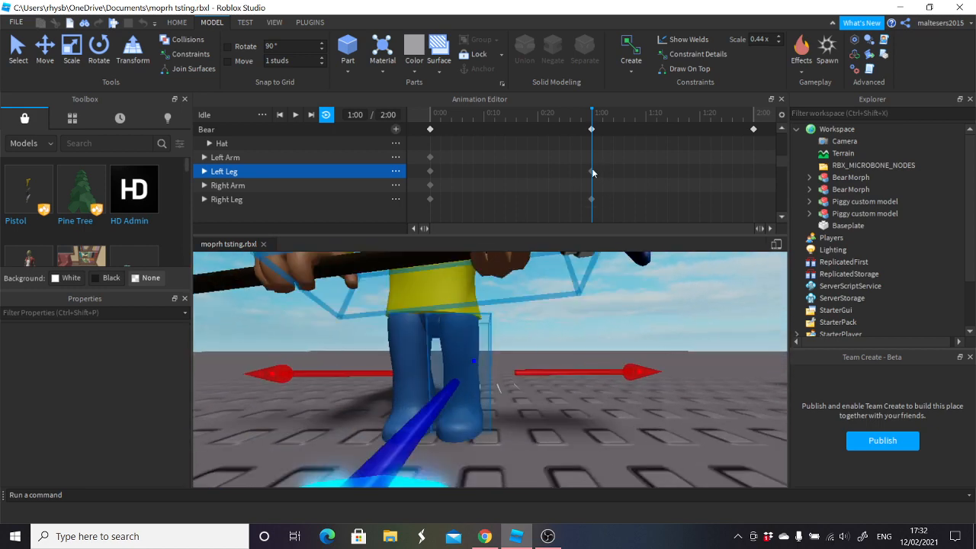
- Copy the 0:00 keyframes of the left leg and right leg to 2:00, and return to 0:00
{"action": "left_click", "coordinate": [592, 171]}
{"action": "left_click_drag", "start_coordinate": [600, 116], "coordinate": [761, 139]}
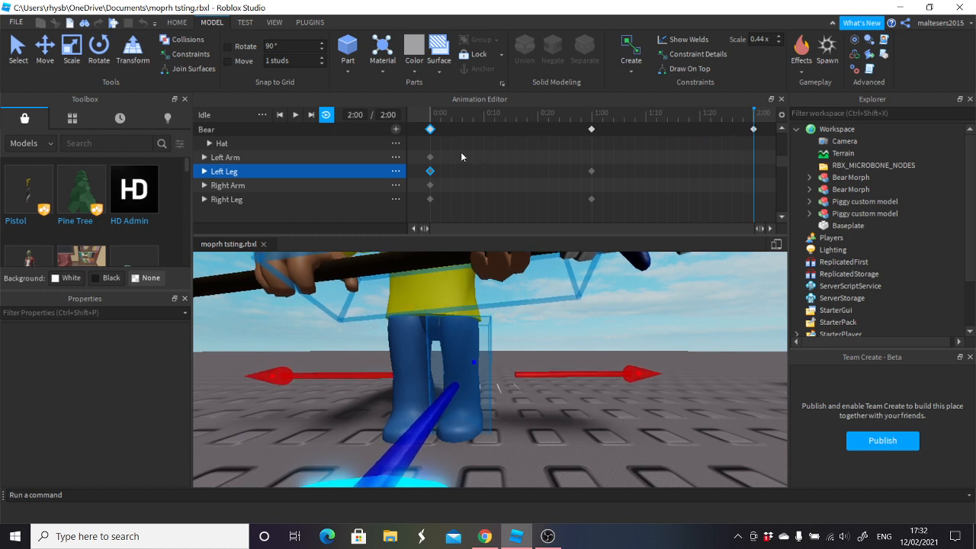
{"action": "key", "text": "ctrl+v"}
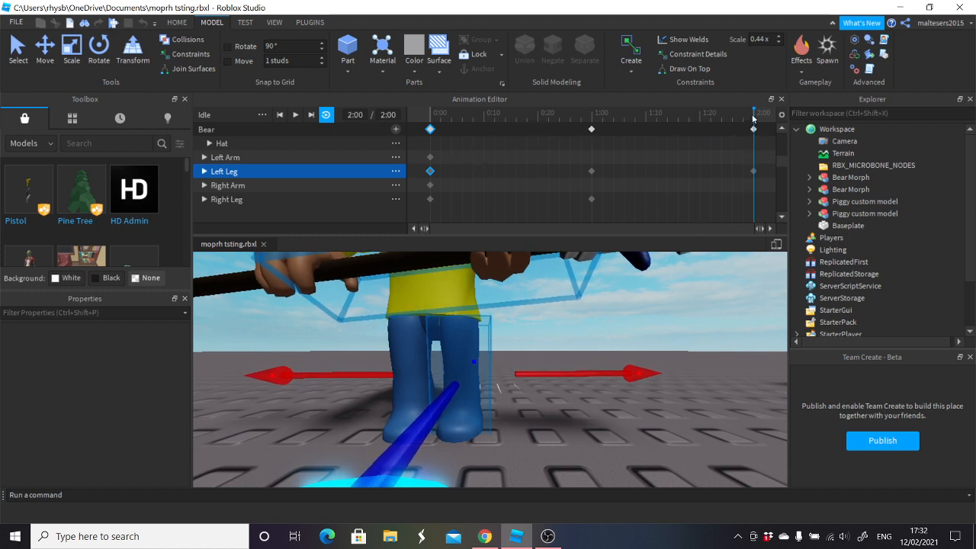
{"action": "left_click_drag", "start_coordinate": [754, 117], "coordinate": [598, 147]}
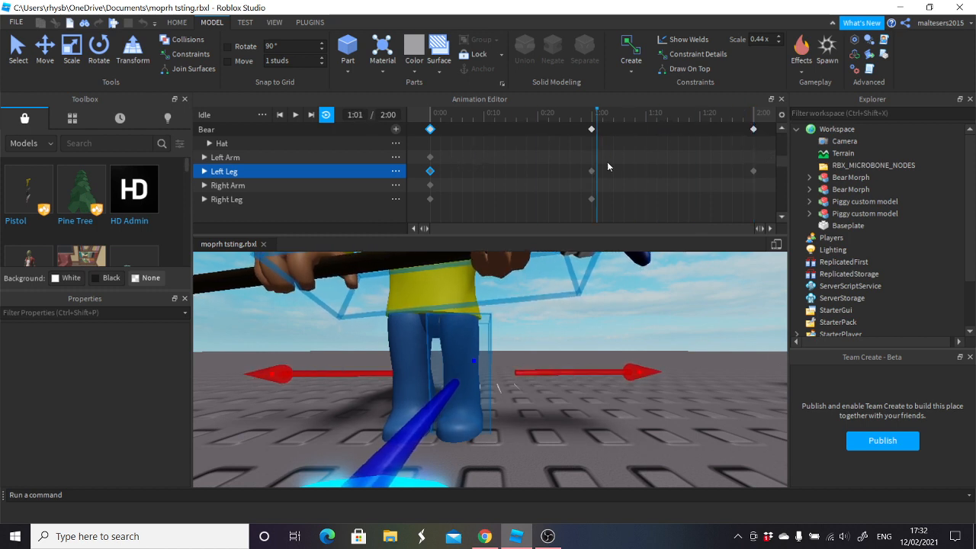
{"action": "left_click", "coordinate": [430, 199]}
{"action": "left_click_drag", "start_coordinate": [598, 116], "coordinate": [306, 151]}
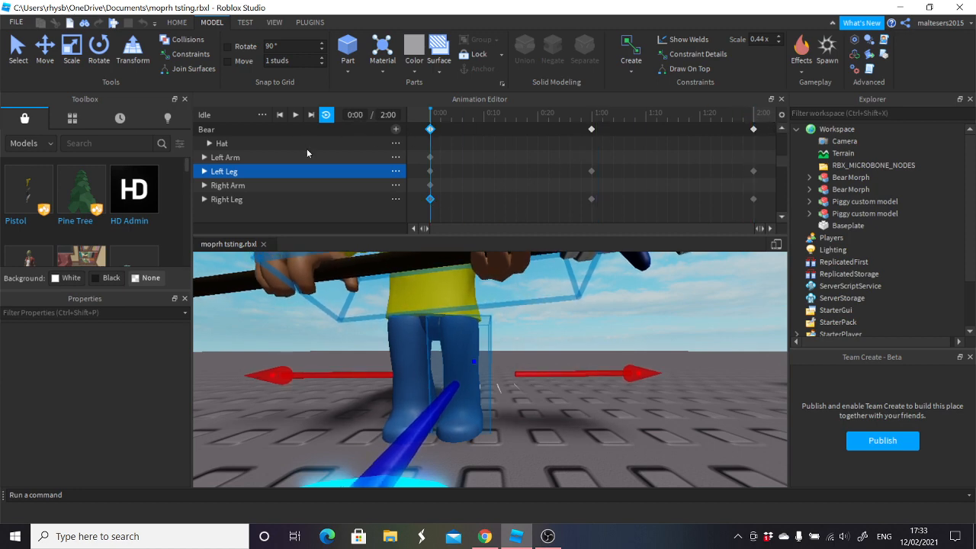
- Play the looped animation and examine the bear's feet up close, then the whole body
{"action": "left_click", "coordinate": [693, 369]}
{"action": "scroll", "coordinate": [693, 369], "scroll_direction": "down", "scroll_amount": 5}
{"action": "scroll", "coordinate": [663, 341], "scroll_direction": "up", "scroll_amount": 6}
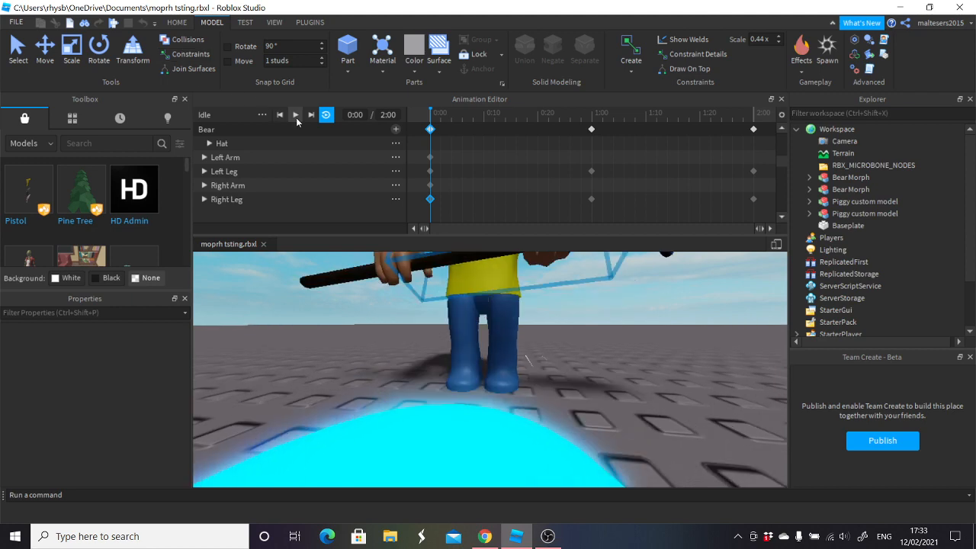
{"action": "left_click", "coordinate": [296, 114]}
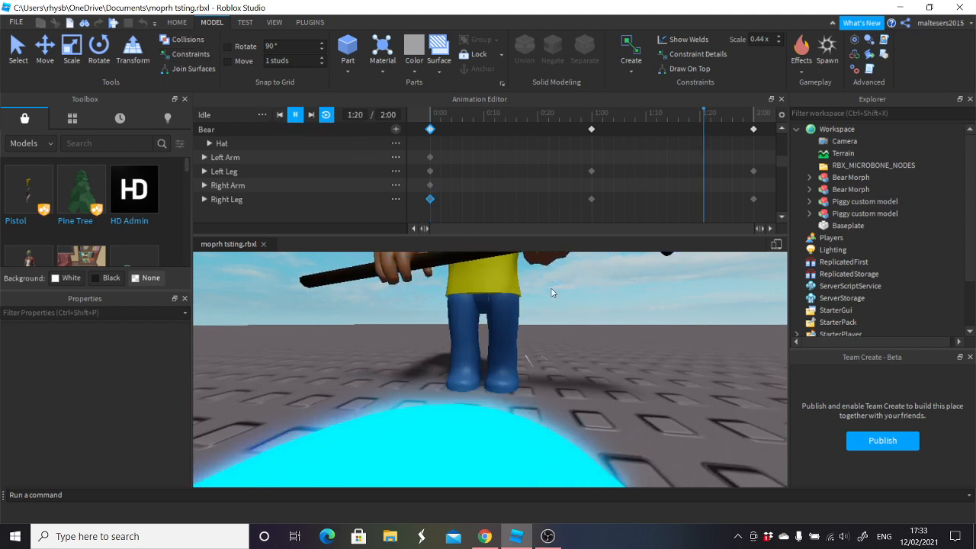
{"action": "scroll", "coordinate": [551, 288], "scroll_direction": "up", "scroll_amount": 5}
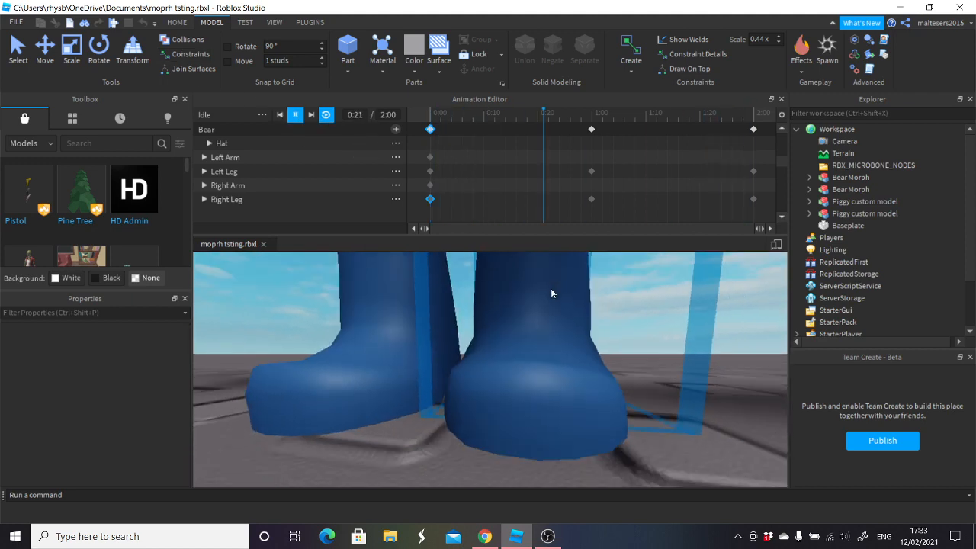
{"action": "scroll", "coordinate": [551, 288], "scroll_direction": "down", "scroll_amount": 2}
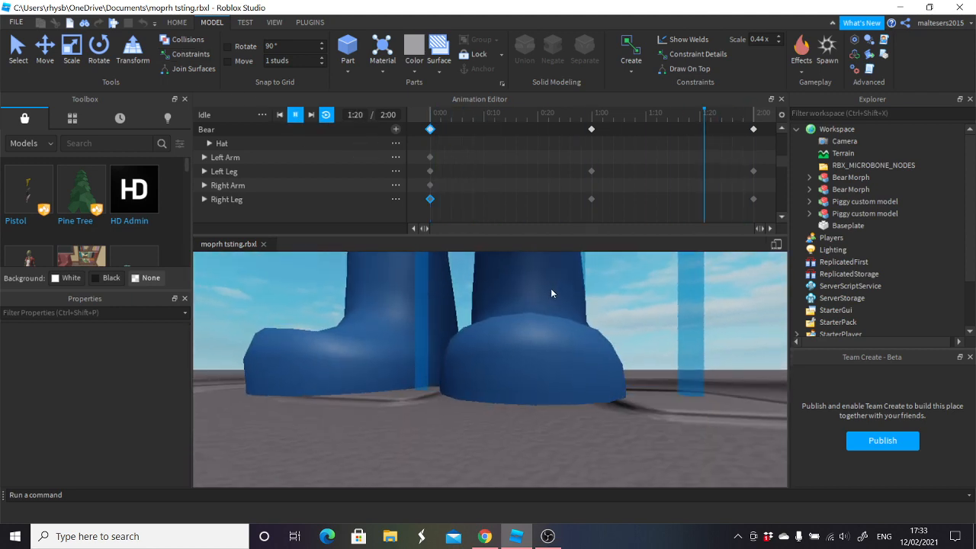
{"action": "scroll", "coordinate": [551, 288], "scroll_direction": "down", "scroll_amount": 5}
{"action": "right_click_drag", "start_coordinate": [550, 284], "coordinate": [551, 259]}
{"action": "scroll", "coordinate": [579, 305], "scroll_direction": "up", "scroll_amount": 2}
{"action": "scroll", "coordinate": [610, 320], "scroll_direction": "down", "scroll_amount": 1}
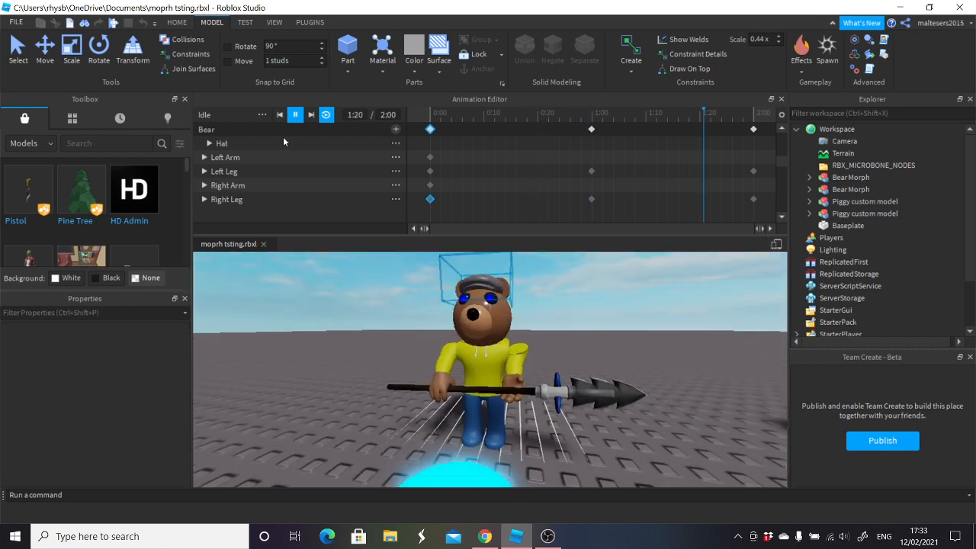
{"action": "scroll", "coordinate": [534, 305], "scroll_direction": "up", "scroll_amount": 1}
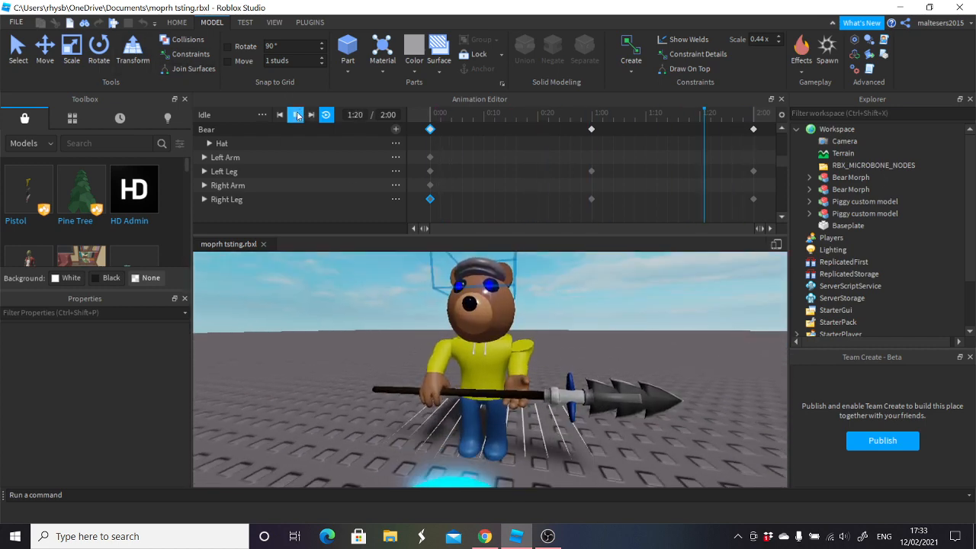
- Pause playback and tilt the bear's head sideways at 1:12 to add a head keyframe
{"action": "left_click", "coordinate": [295, 115]}
{"action": "left_click", "coordinate": [733, 114]}
{"action": "left_click_drag", "start_coordinate": [732, 115], "coordinate": [656, 114]}
{"action": "scroll", "coordinate": [606, 303], "scroll_direction": "down", "scroll_amount": 3}
{"action": "scroll", "coordinate": [606, 302], "scroll_direction": "up", "scroll_amount": 2}
{"action": "mouse_move", "coordinate": [606, 302]}
{"action": "right_mouse_down"}
{"action": "mouse_move", "coordinate": [605, 336]}
{"action": "mouse_move", "coordinate": [605, 288]}
{"action": "right_mouse_up"}
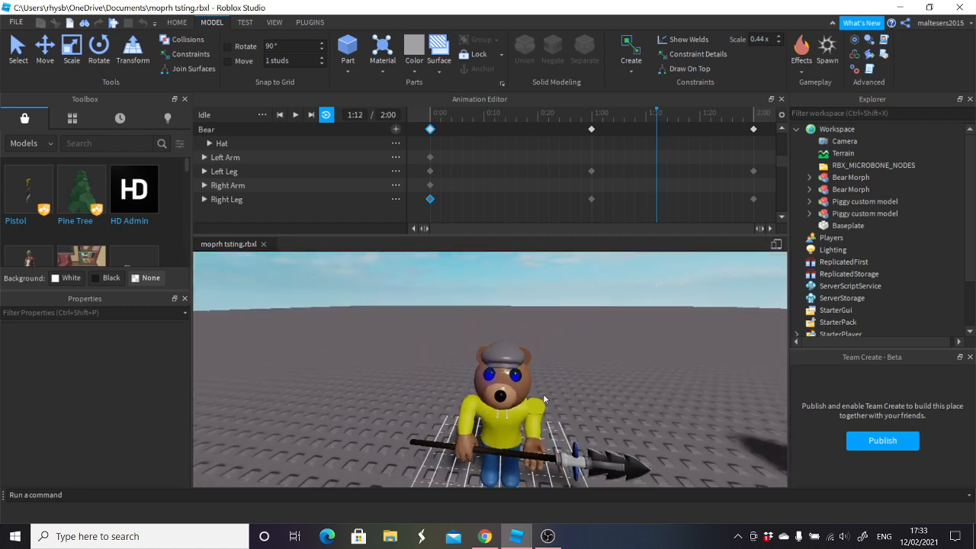
{"action": "left_click", "coordinate": [507, 365]}
{"action": "scroll", "coordinate": [507, 364], "scroll_direction": "down", "scroll_amount": 3}
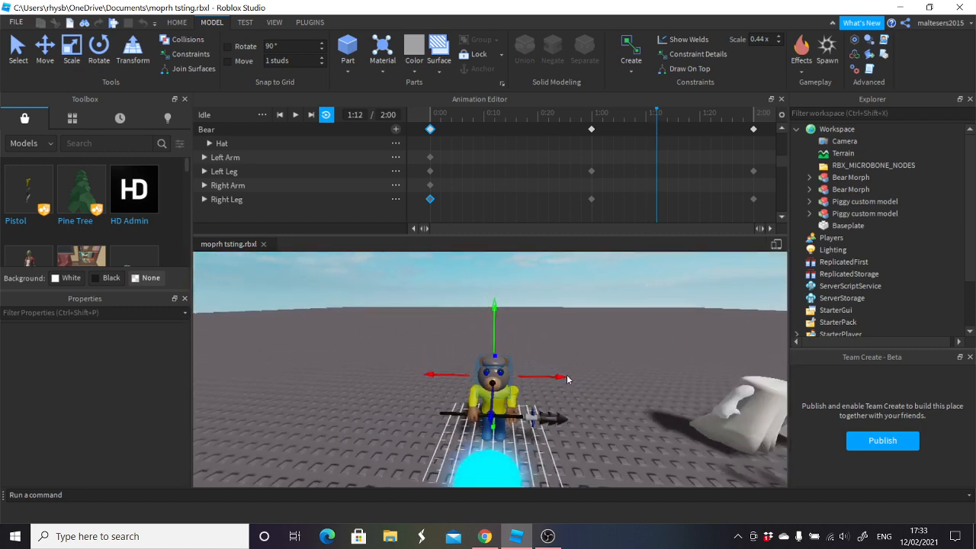
{"action": "scroll", "coordinate": [511, 363], "scroll_direction": "up", "scroll_amount": 4}
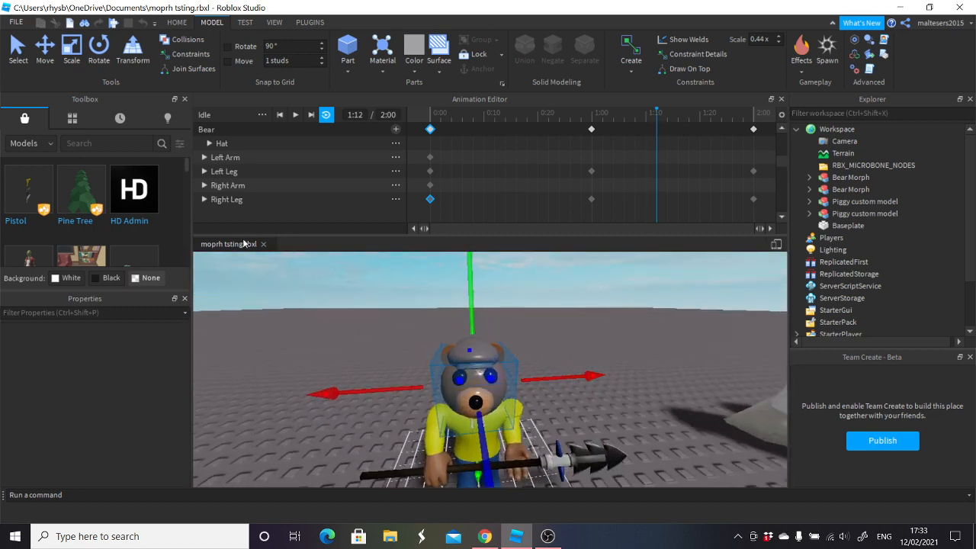
{"action": "left_click", "coordinate": [98, 49]}
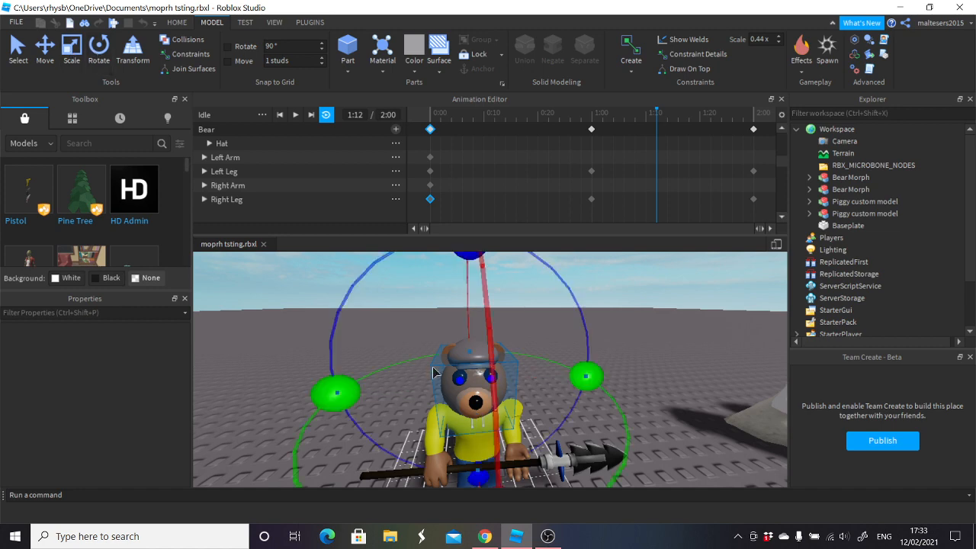
{"action": "left_click_drag", "start_coordinate": [466, 261], "coordinate": [400, 302]}
{"action": "left_click", "coordinate": [45, 49]}
{"action": "scroll", "coordinate": [456, 305], "scroll_direction": "down", "scroll_amount": 4}
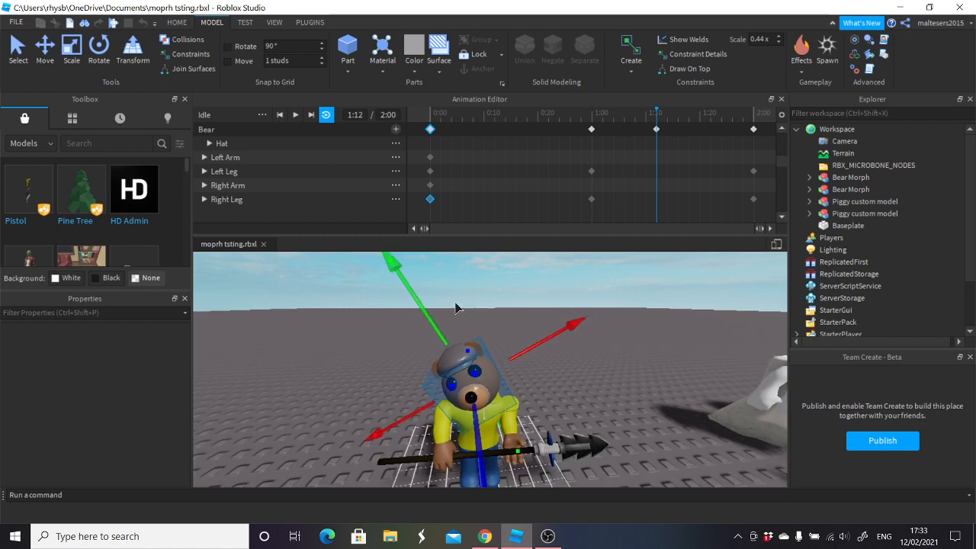
{"action": "right_click", "coordinate": [455, 306]}
- Advance to 1:13 and pitch the bear's tilted head upward with the Rotate tool
{"action": "left_click", "coordinate": [659, 112]}
{"action": "left_click_drag", "start_coordinate": [659, 114], "coordinate": [665, 116]}
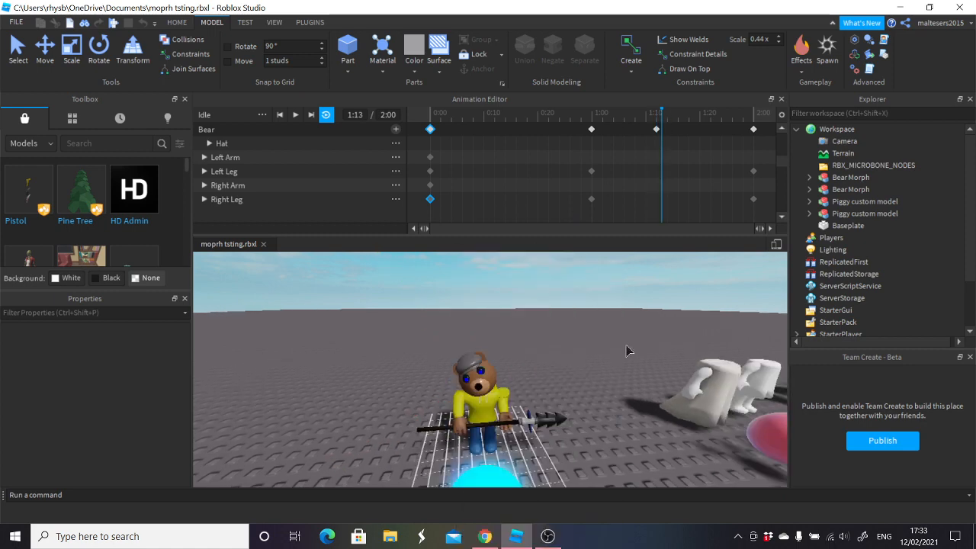
{"action": "scroll", "coordinate": [488, 358], "scroll_direction": "up", "scroll_amount": 5}
{"action": "left_click", "coordinate": [465, 348]}
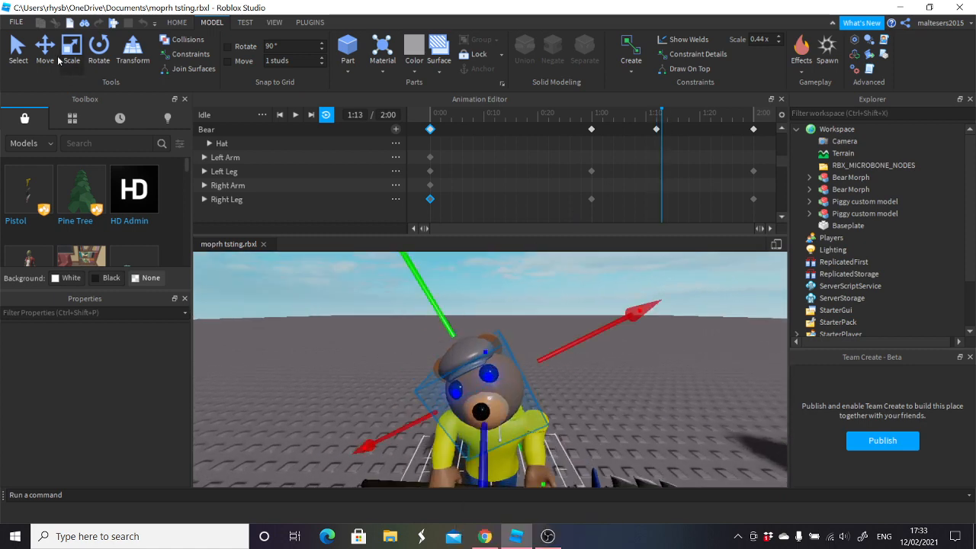
{"action": "left_click", "coordinate": [98, 47]}
{"action": "left_click_drag", "start_coordinate": [374, 445], "coordinate": [370, 415]}
{"action": "key", "text": "f"}
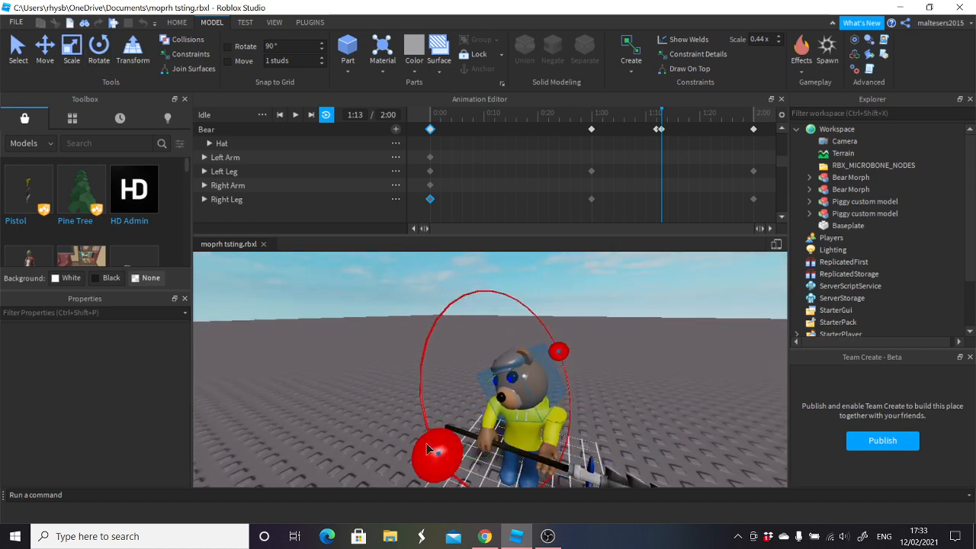
{"action": "left_click_drag", "start_coordinate": [426, 443], "coordinate": [425, 418]}
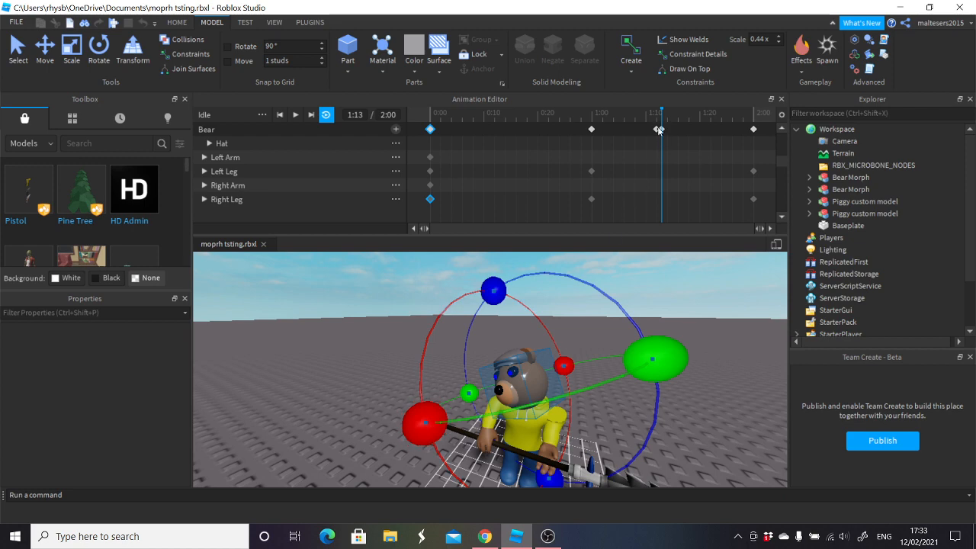
- At 1:14, reduce the head's sideways tilt, pitch it further up, and shift it slightly backward
{"action": "left_click_drag", "start_coordinate": [662, 119], "coordinate": [667, 120]}
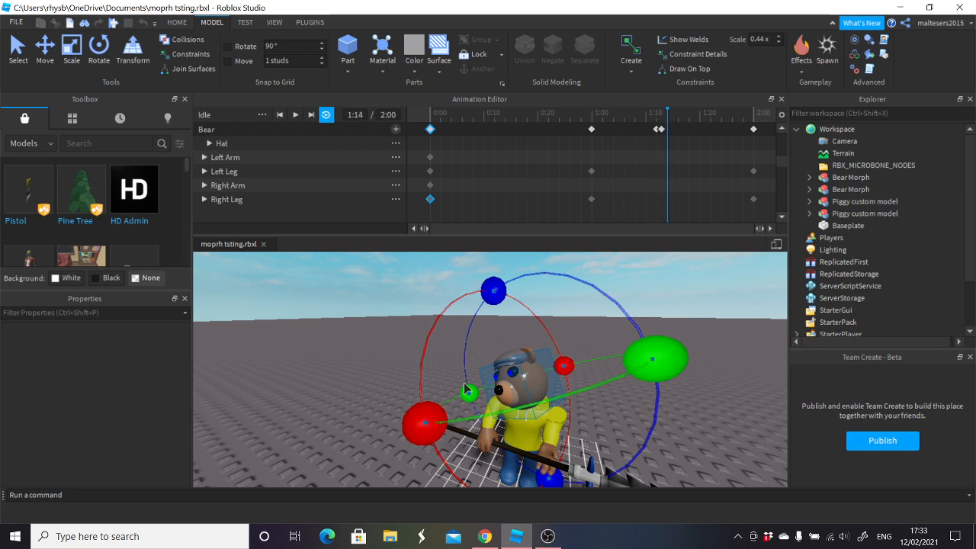
{"action": "left_click_drag", "start_coordinate": [511, 282], "coordinate": [528, 272]}
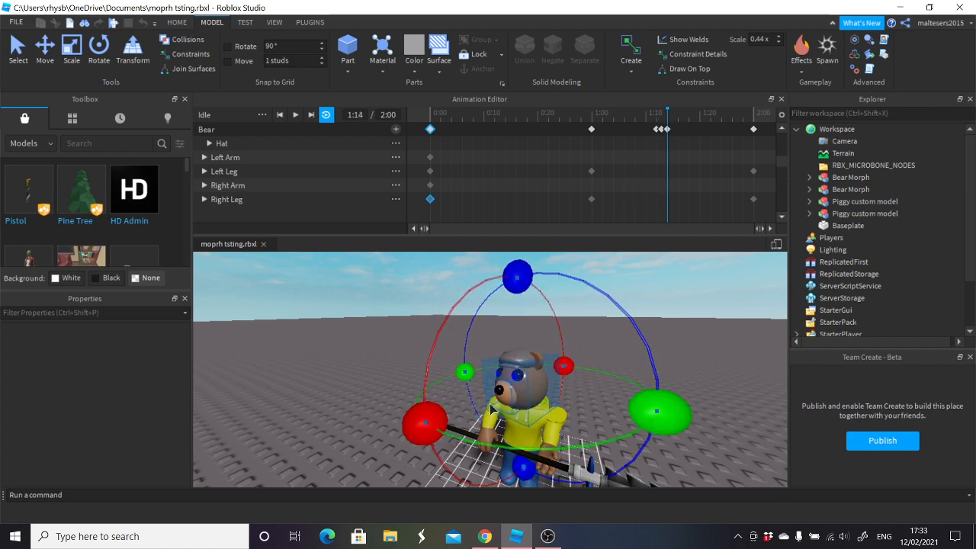
{"action": "left_click_drag", "start_coordinate": [437, 430], "coordinate": [420, 360]}
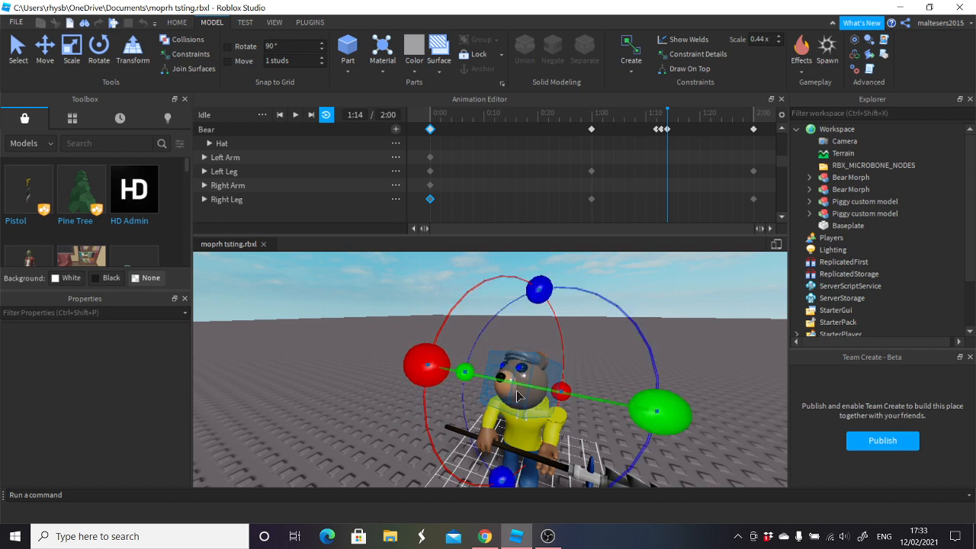
{"action": "left_click", "coordinate": [45, 51]}
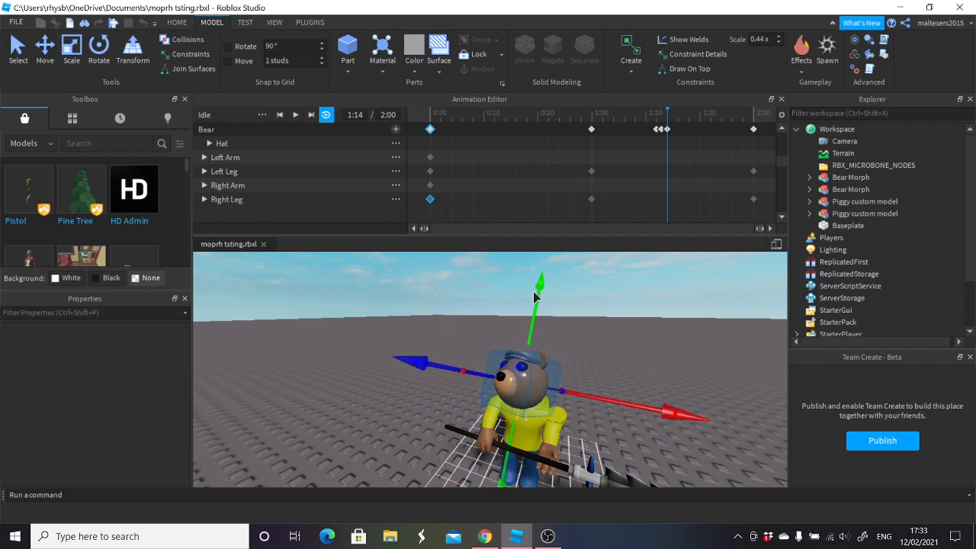
{"action": "left_click_drag", "start_coordinate": [450, 361], "coordinate": [463, 366]}
- Copy the PIGGY HEAD keyframe at 0:00 to 1:15
{"action": "left_click_drag", "start_coordinate": [668, 120], "coordinate": [673, 119]}
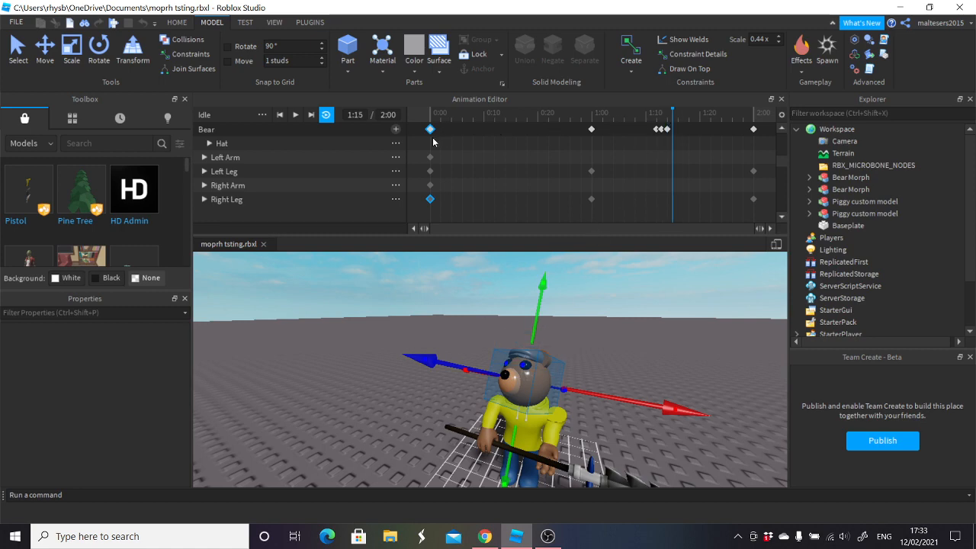
{"action": "scroll", "coordinate": [435, 143], "scroll_direction": "up", "scroll_amount": 2}
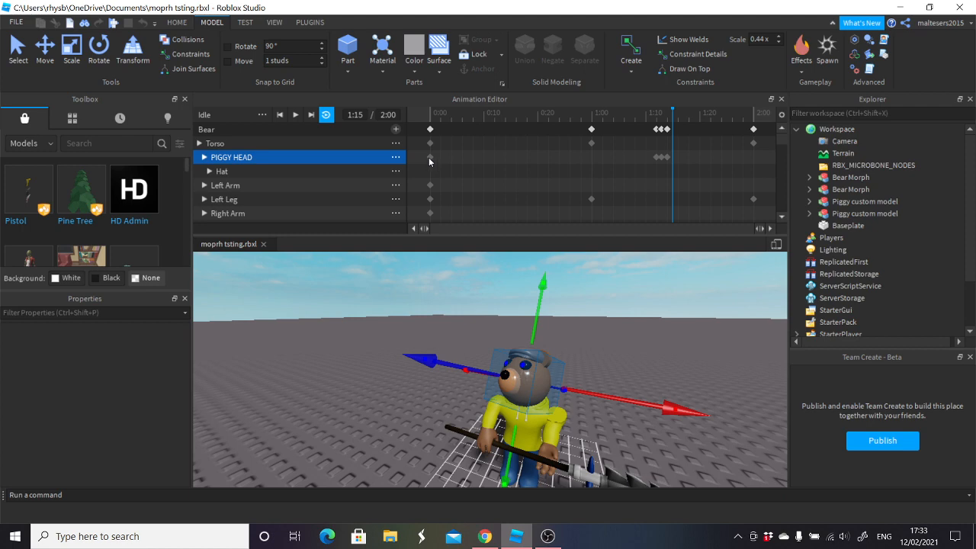
{"action": "key", "text": "ctrl+v"}
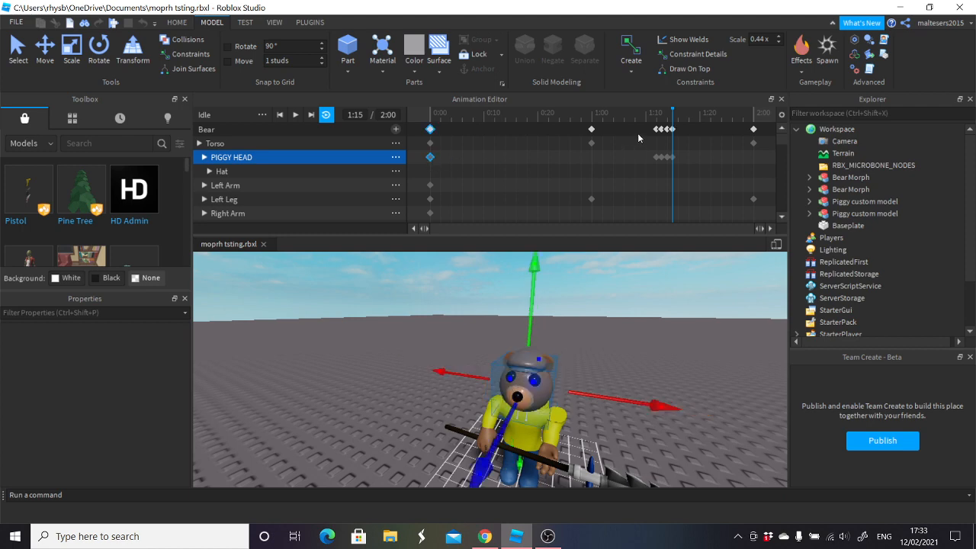
- Preview the head movement from 0:00 with the bear viewed from the front, and return to 0:00
{"action": "left_click_drag", "start_coordinate": [669, 117], "coordinate": [429, 118]}
{"action": "left_click", "coordinate": [370, 274]}
{"action": "right_click_drag", "start_coordinate": [387, 323], "coordinate": [387, 323]}
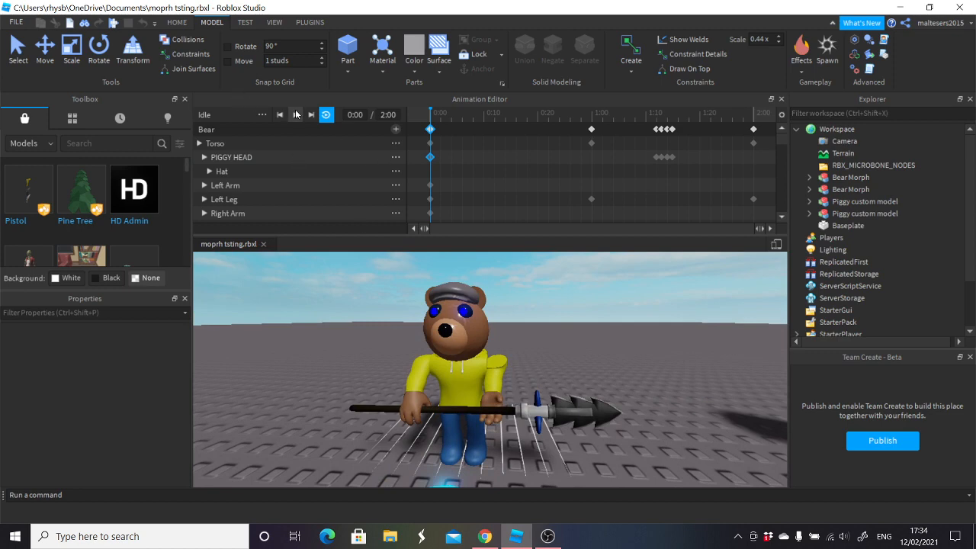
{"action": "left_click", "coordinate": [295, 114]}
{"action": "left_click", "coordinate": [296, 114]}
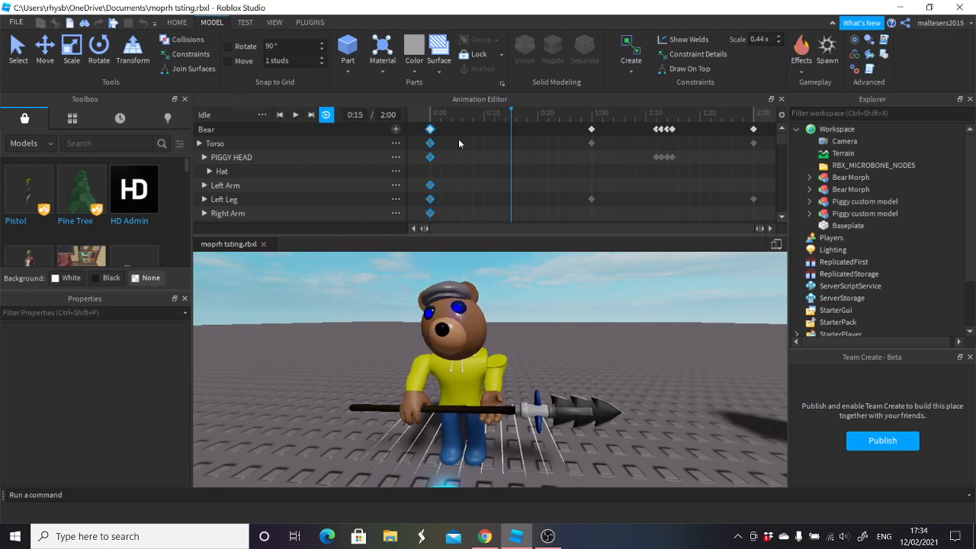
{"action": "left_click_drag", "start_coordinate": [510, 115], "coordinate": [430, 132]}
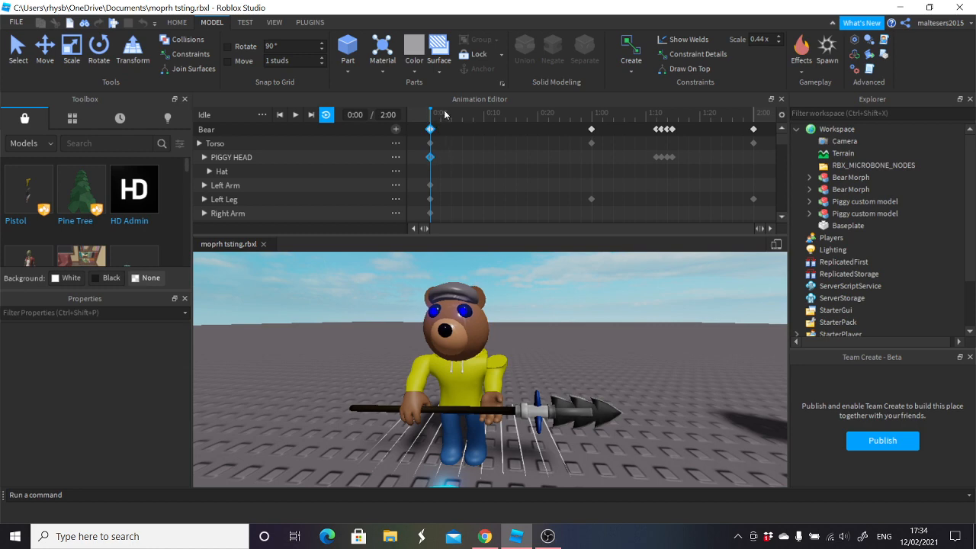
- Copy the PIGGY HEAD keyframe at 0:00 to 1:11 and replay the animation from the start
{"action": "left_click_drag", "start_coordinate": [446, 115], "coordinate": [653, 122]}
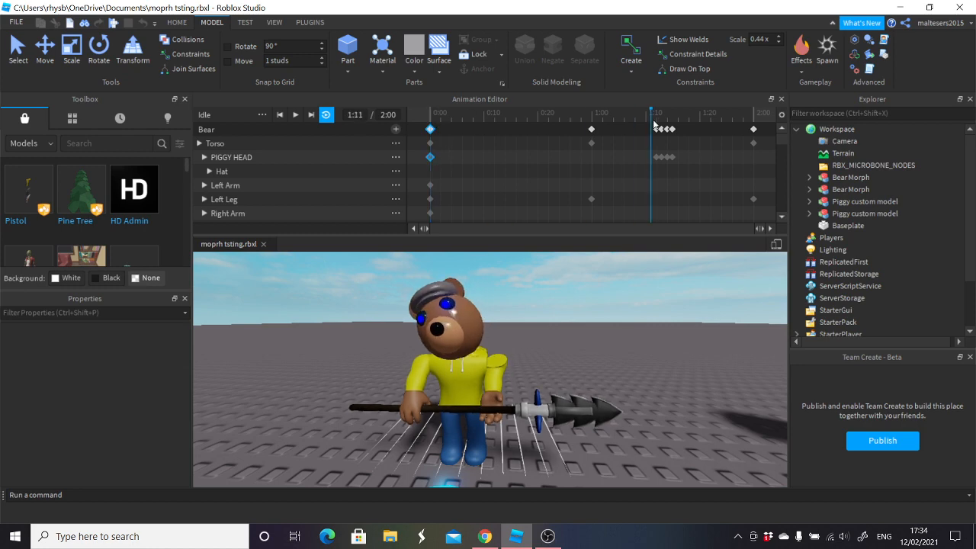
{"action": "key", "text": "ctrl+v"}
{"action": "left_click_drag", "start_coordinate": [652, 119], "coordinate": [212, 150]}
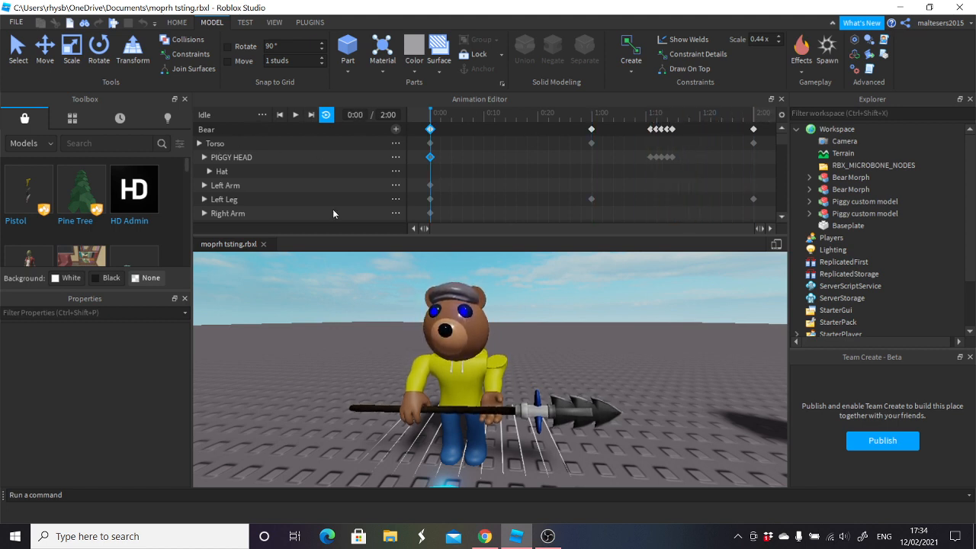
{"action": "left_click", "coordinate": [295, 115]}
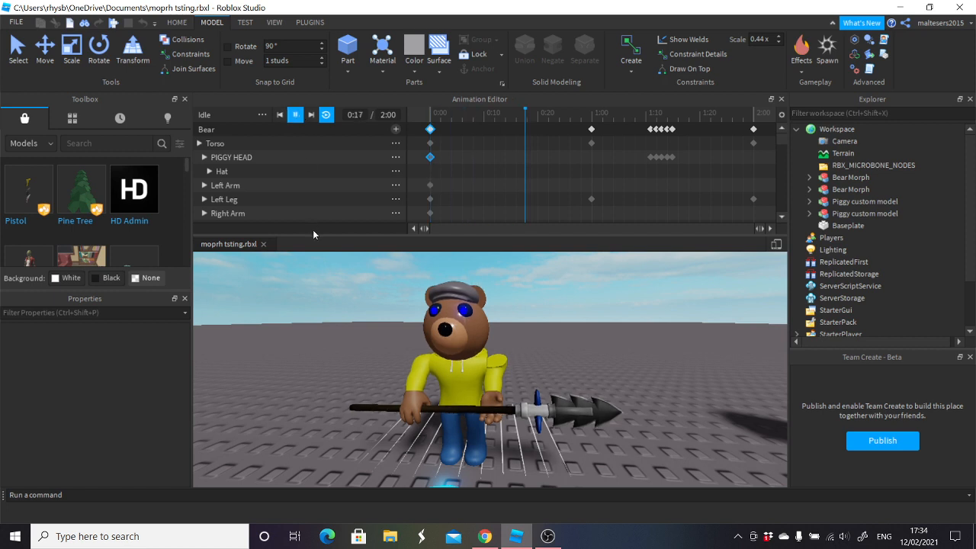
{"action": "left_click", "coordinate": [296, 114]}
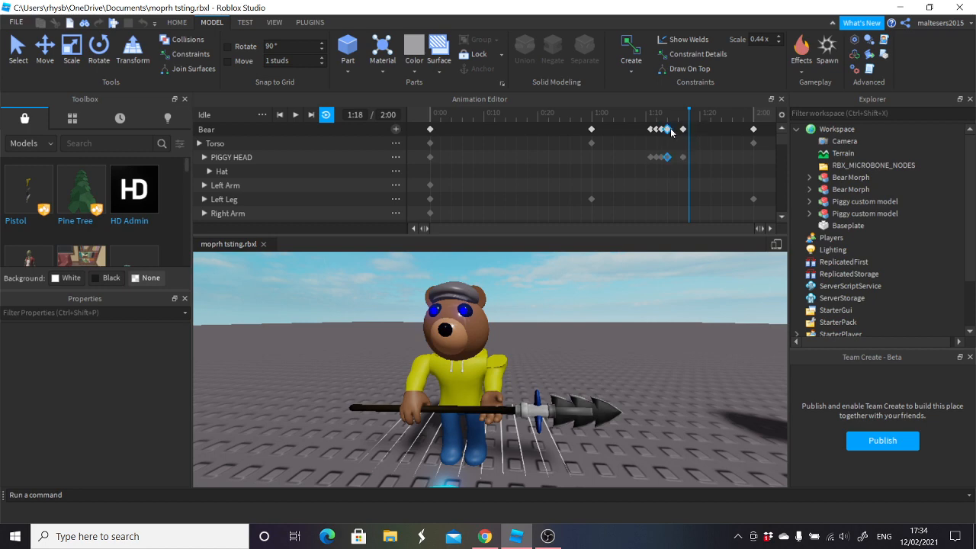
- Space the five PIGGY HEAD twitch keyframes two frames apart from 1:09 to 1:17 and replay the loop
{"action": "left_click", "coordinate": [646, 129]}
{"action": "left_click_drag", "start_coordinate": [688, 121], "coordinate": [385, 128]}
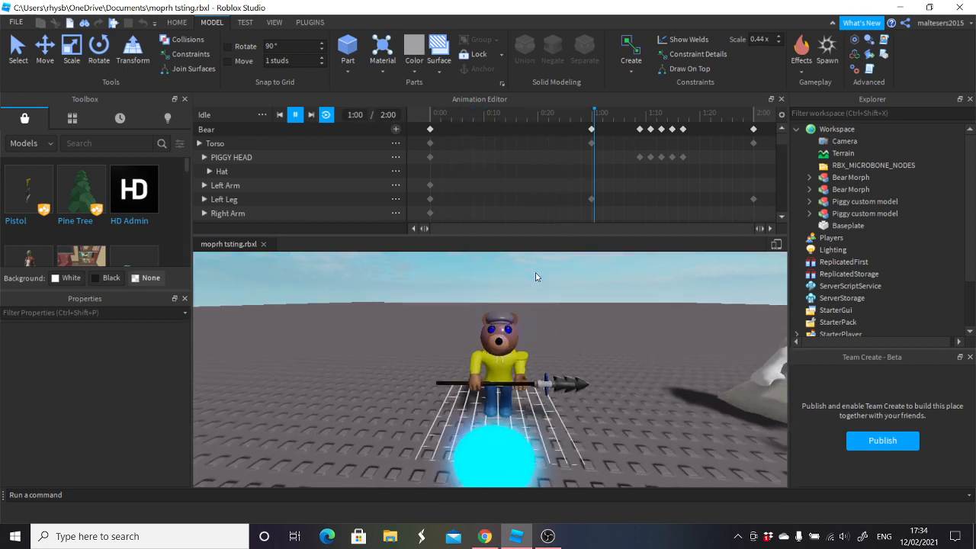
{"action": "scroll", "coordinate": [572, 279], "scroll_direction": "up", "scroll_amount": 3}
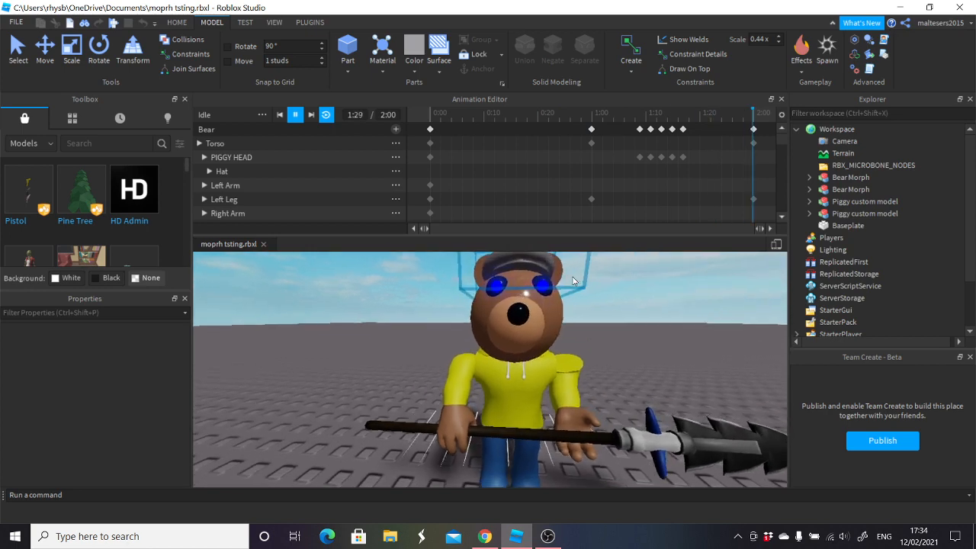
{"action": "scroll", "coordinate": [573, 280], "scroll_direction": "down", "scroll_amount": 4}
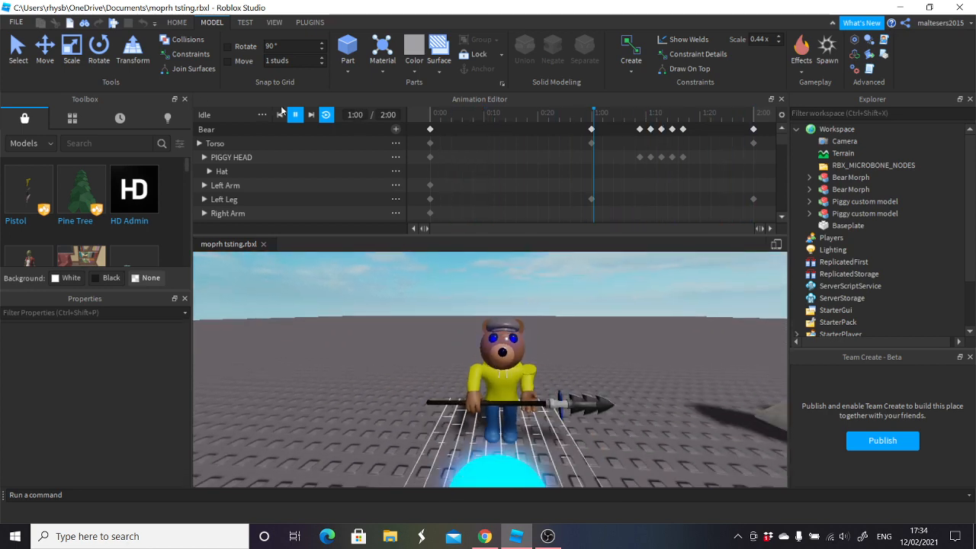
- Tilt the bear's head slightly further sideways at the 1:11 keyframe
{"action": "left_click", "coordinate": [651, 112]}
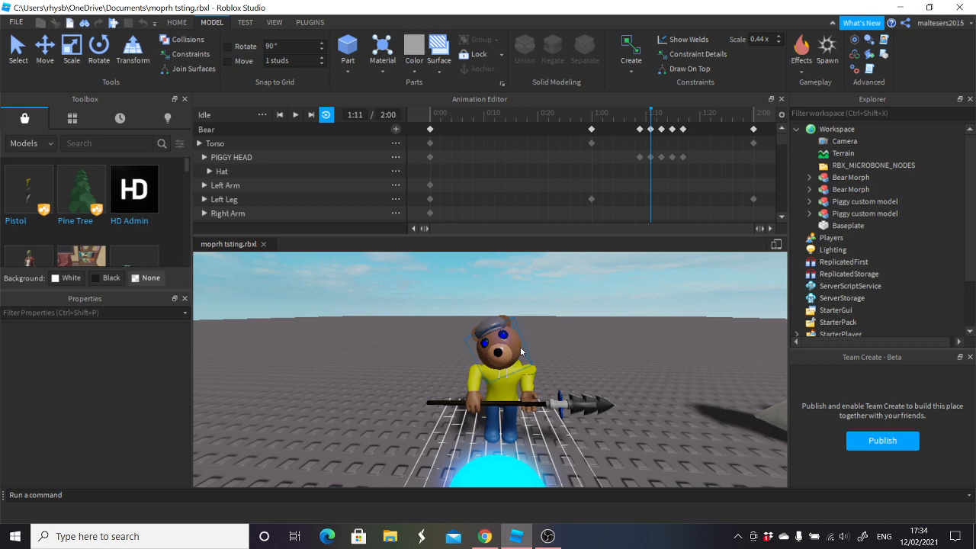
{"action": "left_click", "coordinate": [522, 352]}
{"action": "left_click", "coordinate": [97, 48]}
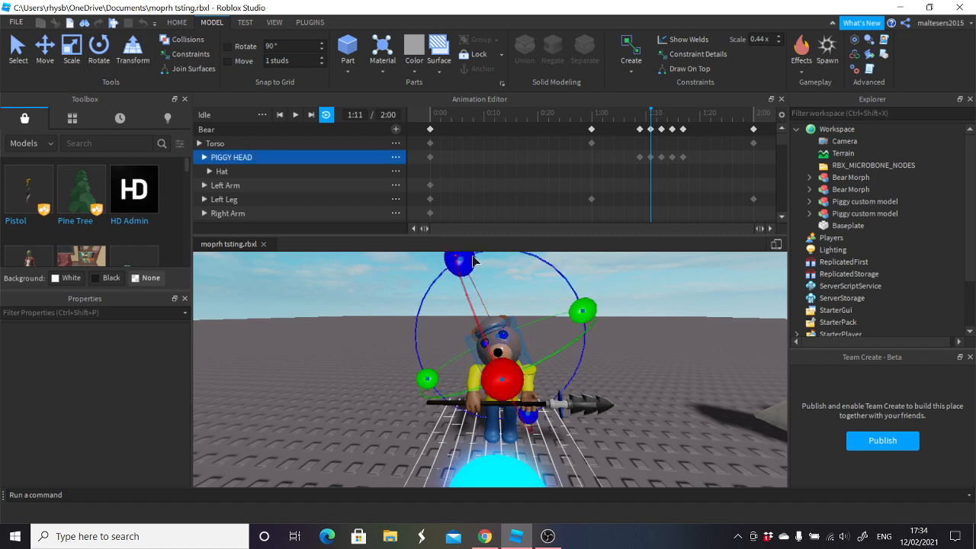
{"action": "mouse_move", "coordinate": [454, 264]}
{"action": "left_mouse_down"}
{"action": "mouse_move", "coordinate": [465, 263]}
{"action": "mouse_move", "coordinate": [458, 266]}
{"action": "left_mouse_up"}
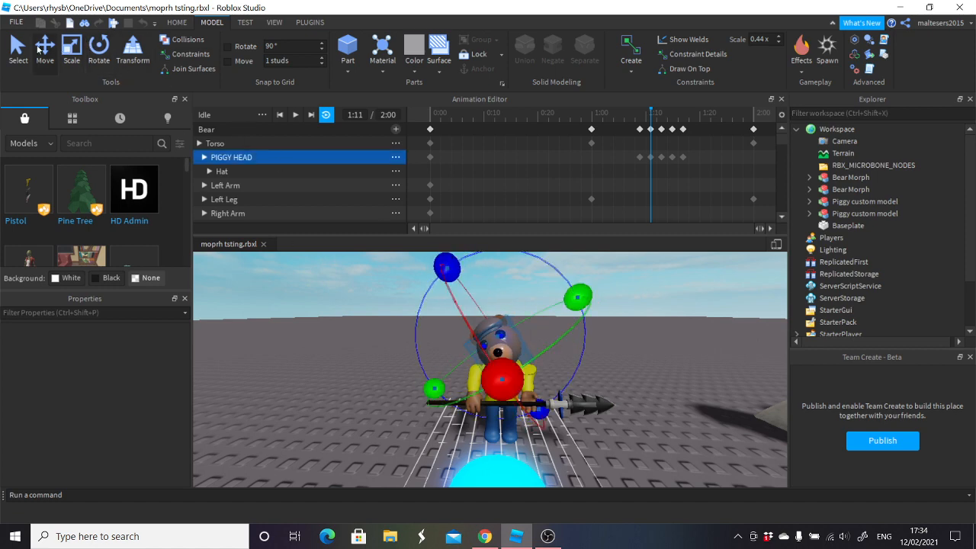
- Nudge the bear's head slightly sideways with the Move tool at the 1:11 keyframe and deselect it
{"action": "left_click", "coordinate": [39, 47]}
{"action": "left_click_drag", "start_coordinate": [458, 373], "coordinate": [456, 372]}
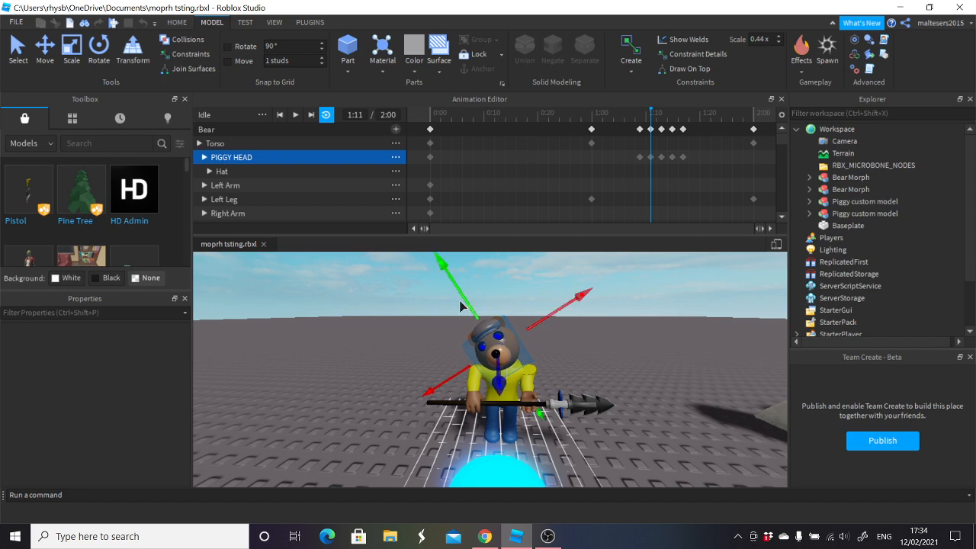
{"action": "left_click_drag", "start_coordinate": [460, 306], "coordinate": [458, 303]}
{"action": "left_click", "coordinate": [621, 322]}
{"action": "scroll", "coordinate": [621, 321], "scroll_direction": "up", "scroll_amount": 6}
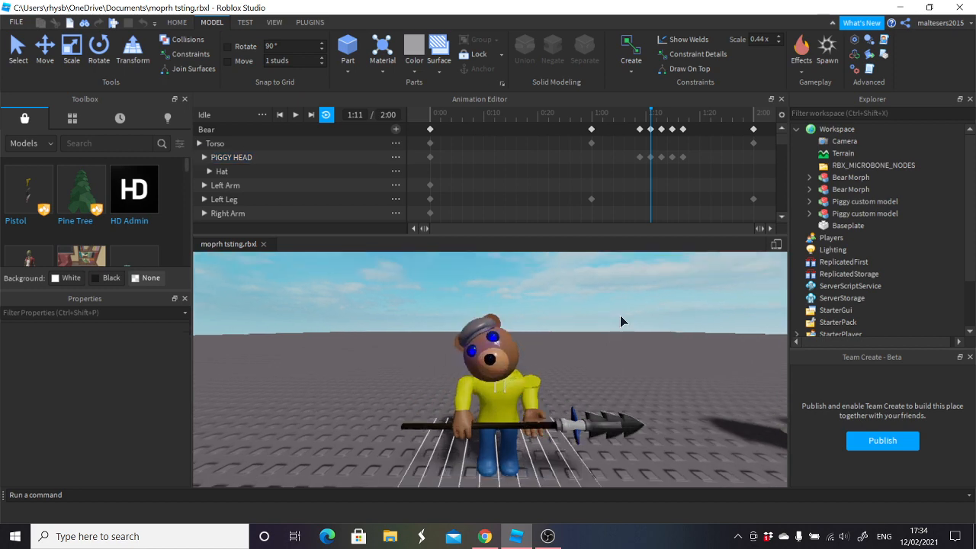
- Adjust the rotation of the bear's head at the 1:13 and 1:15 keyframes and return the timeline to 0:00
{"action": "scroll", "coordinate": [620, 322], "scroll_direction": "down", "scroll_amount": 2}
{"action": "left_click_drag", "start_coordinate": [652, 117], "coordinate": [662, 117]}
{"action": "left_click", "coordinate": [429, 368]}
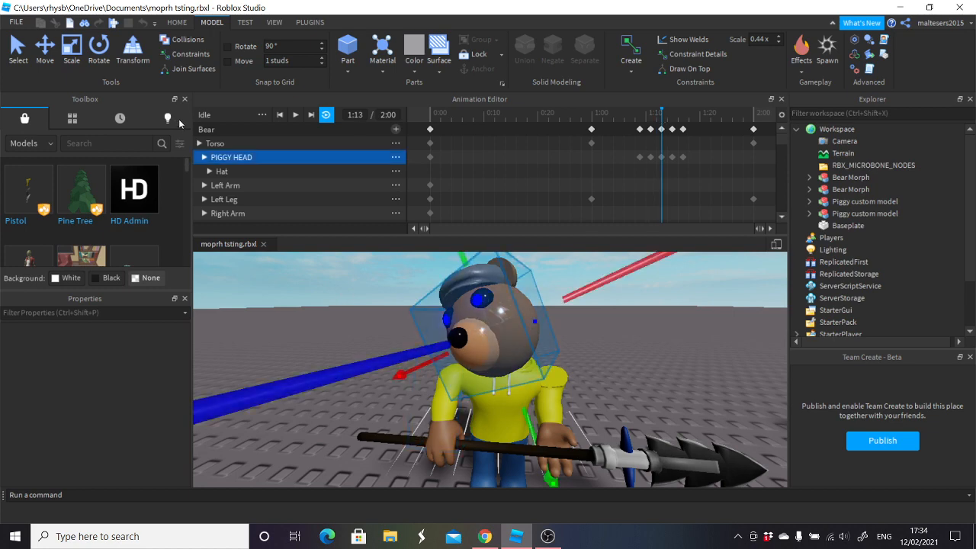
{"action": "key", "text": "r"}
{"action": "right_click_drag", "start_coordinate": [393, 259], "coordinate": [393, 269]}
{"action": "scroll", "coordinate": [392, 270], "scroll_direction": "down", "scroll_amount": 2}
{"action": "left_click_drag", "start_coordinate": [396, 403], "coordinate": [655, 302]}
{"action": "left_click", "coordinate": [673, 115]}
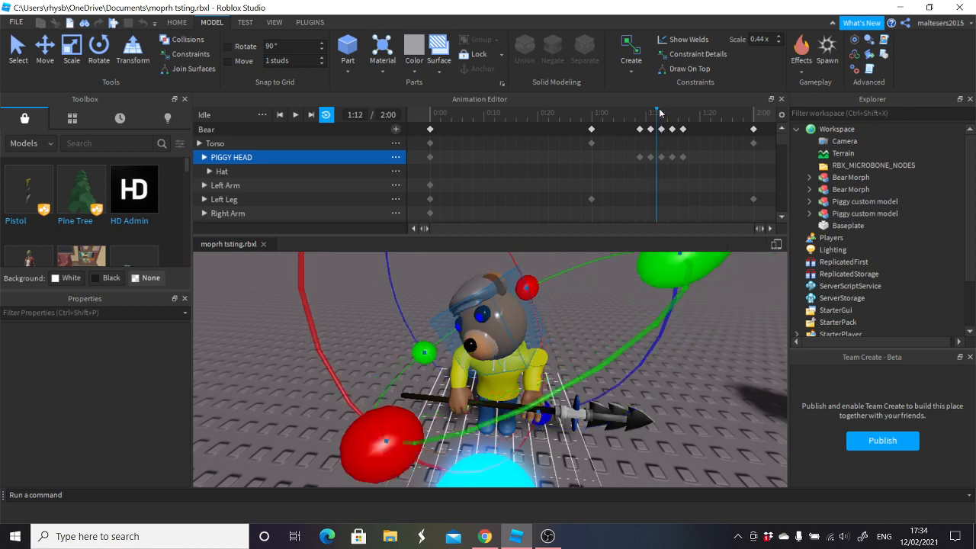
{"action": "left_click_drag", "start_coordinate": [380, 309], "coordinate": [376, 261]}
{"action": "left_click_drag", "start_coordinate": [673, 115], "coordinate": [431, 122]}
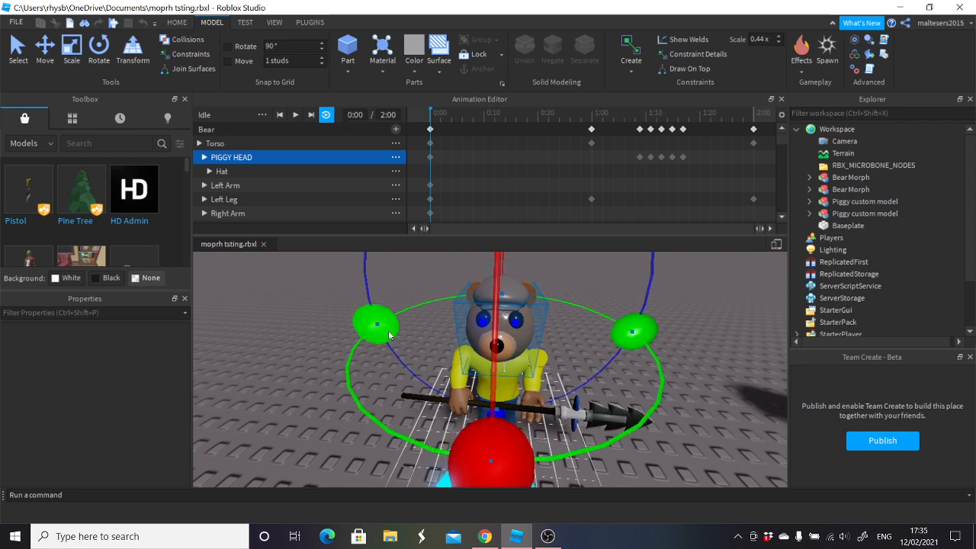
- Replay the animation with the bear viewed from the front, pause it and scrub to the end at 2:00
{"action": "left_click", "coordinate": [392, 366]}
{"action": "scroll", "coordinate": [392, 367], "scroll_direction": "up", "scroll_amount": 3}
{"action": "right_click_drag", "start_coordinate": [391, 367], "coordinate": [391, 336]}
{"action": "scroll", "coordinate": [391, 367], "scroll_direction": "down", "scroll_amount": 3}
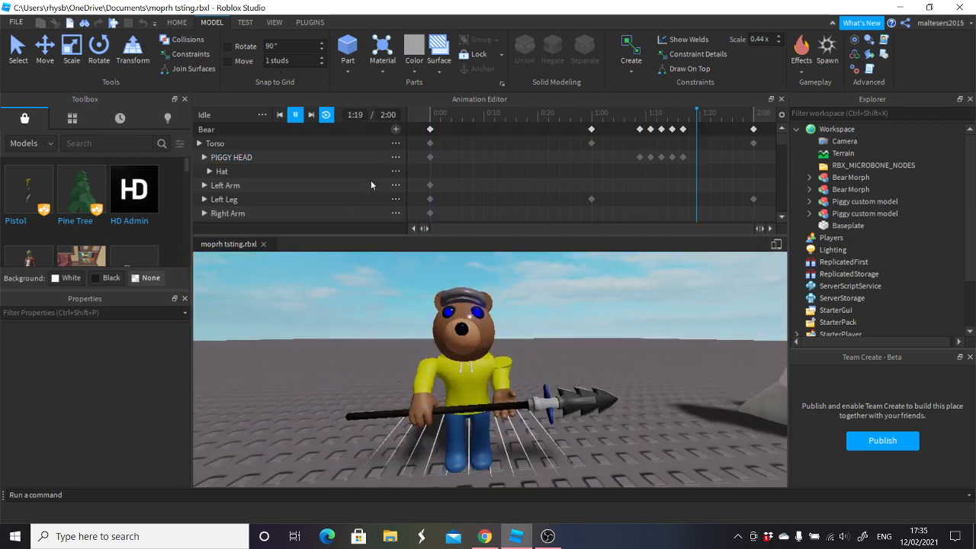
{"action": "mouse_move", "coordinate": [647, 354]}
{"action": "right_mouse_down"}
{"action": "mouse_move", "coordinate": [638, 375]}
{"action": "mouse_move", "coordinate": [634, 347]}
{"action": "mouse_move", "coordinate": [650, 357]}
{"action": "right_mouse_up"}
{"action": "scroll", "coordinate": [647, 353], "scroll_direction": "up", "scroll_amount": 1}
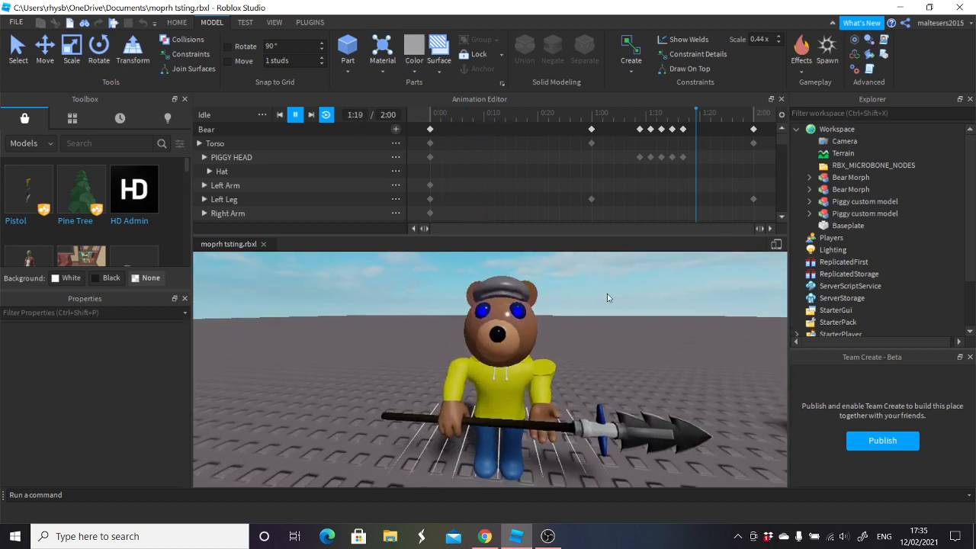
{"action": "left_click", "coordinate": [295, 114]}
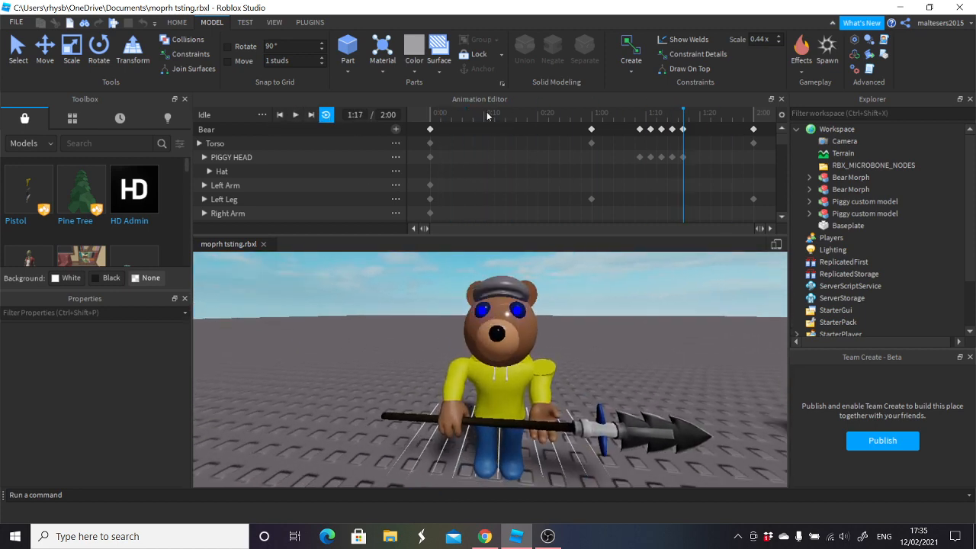
{"action": "left_click_drag", "start_coordinate": [682, 120], "coordinate": [780, 118]}
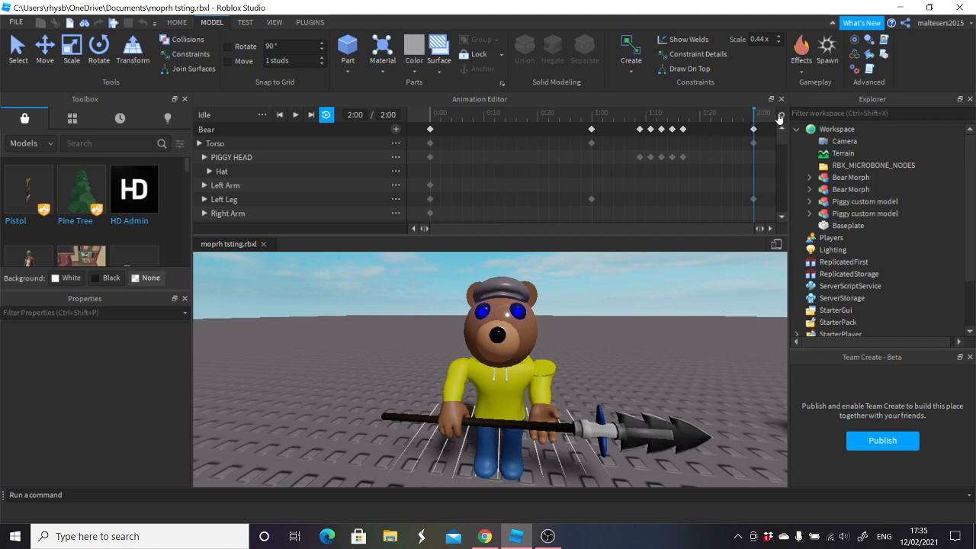
{"action": "scroll", "coordinate": [649, 334], "scroll_direction": "down", "scroll_amount": 2}
{"action": "scroll", "coordinate": [649, 334], "scroll_direction": "up", "scroll_amount": 1}
{"action": "right_click_drag", "start_coordinate": [649, 334], "coordinate": [644, 343]}
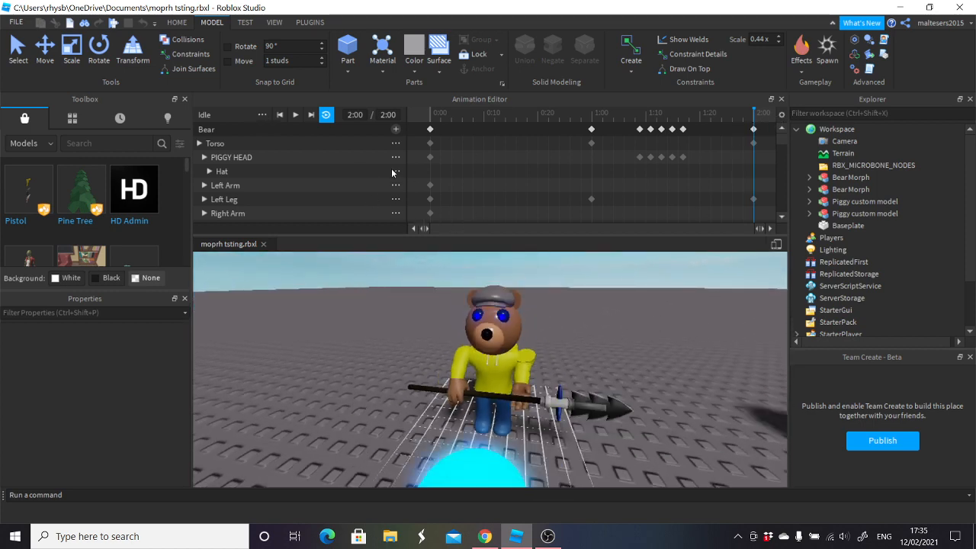
- Find AnimateSauce among the My Models assets and insert it into the Workspace
{"action": "left_click", "coordinate": [73, 119]}
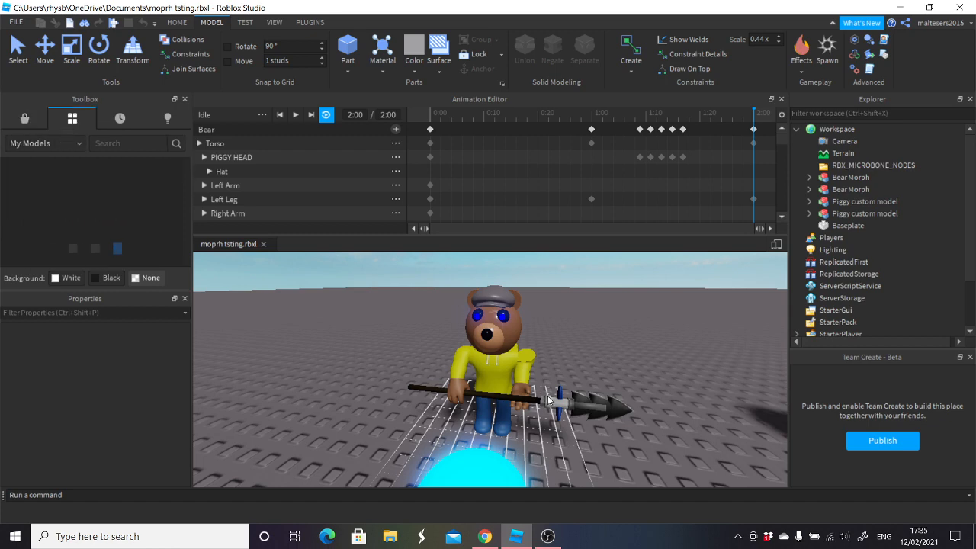
{"action": "left_click", "coordinate": [525, 538]}
{"action": "left_click", "coordinate": [518, 537]}
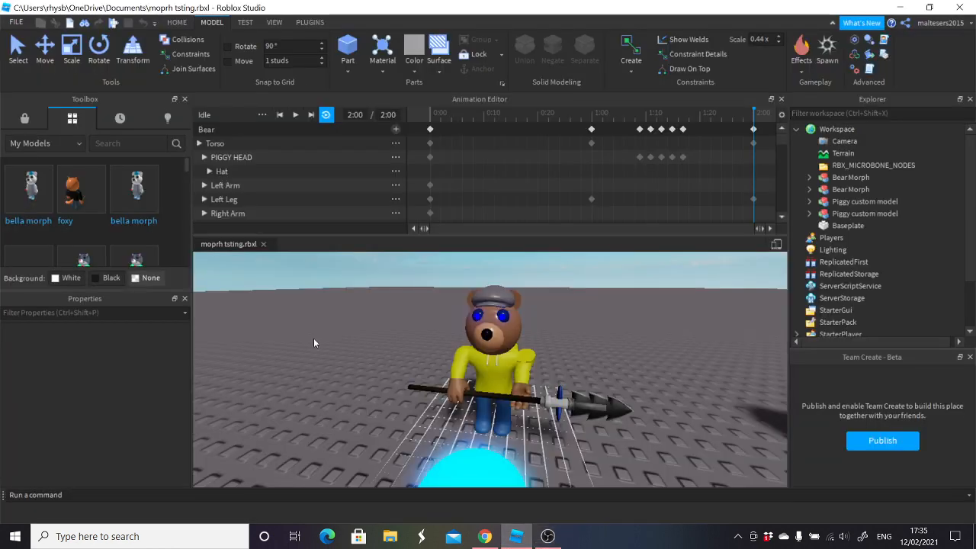
{"action": "mouse_move", "coordinate": [90, 202]}
{"action": "scroll", "coordinate": [91, 202], "scroll_direction": "down", "scroll_amount": 5}
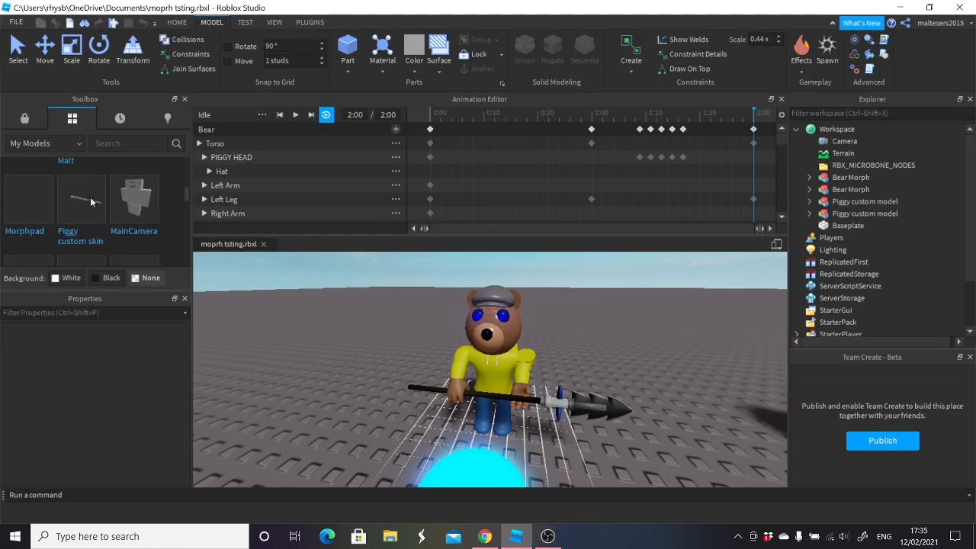
{"action": "scroll", "coordinate": [114, 187], "scroll_direction": "down", "scroll_amount": 5}
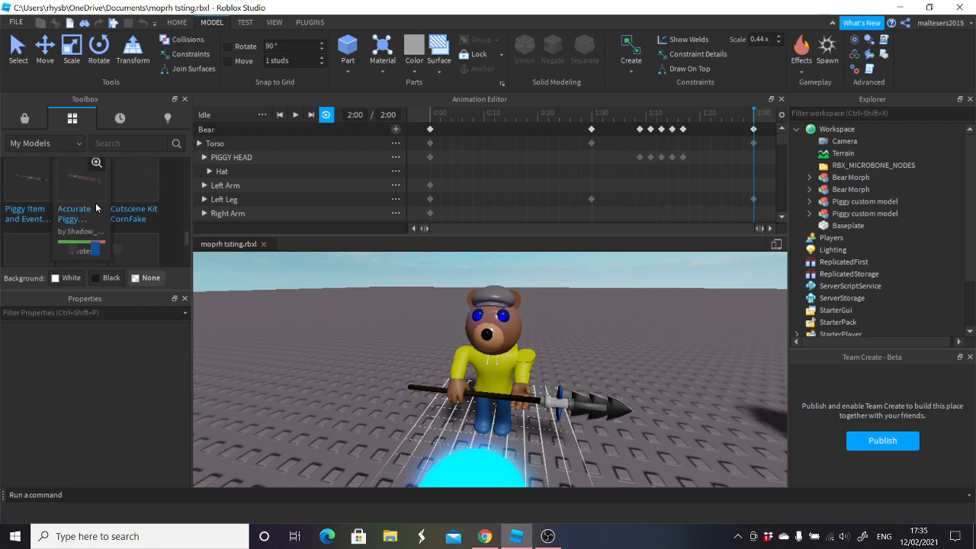
{"action": "scroll", "coordinate": [99, 187], "scroll_direction": "up", "scroll_amount": 1}
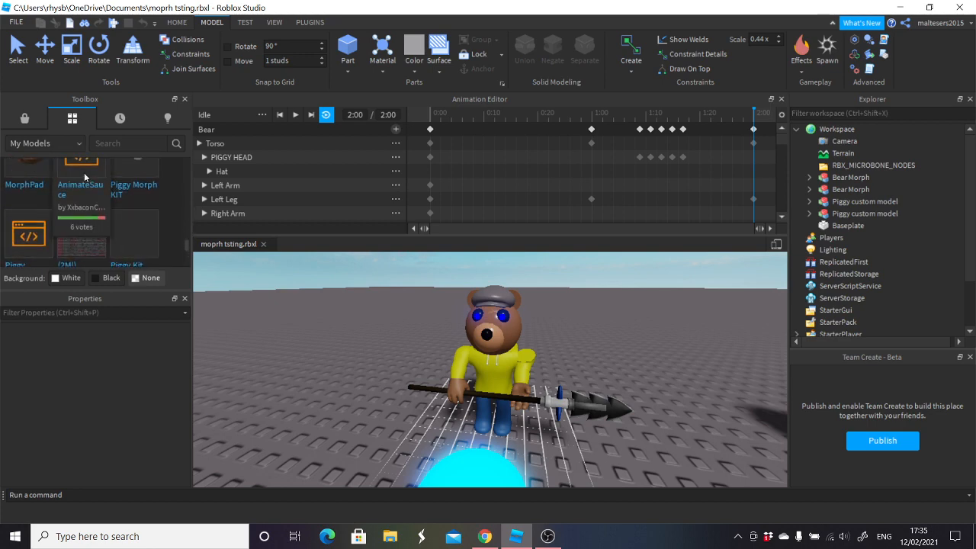
{"action": "left_click", "coordinate": [104, 175]}
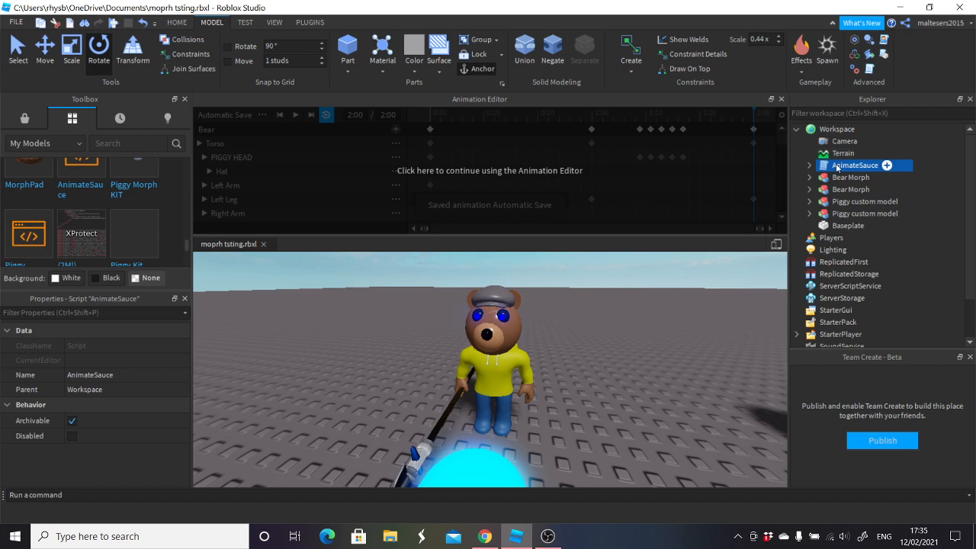
- Move the AnimateSauce script into the Bear model of the second Bear Morph and expand its contents
{"action": "left_click_drag", "start_coordinate": [839, 164], "coordinate": [839, 225]}
{"action": "left_click", "coordinate": [852, 188]}
{"action": "left_click", "coordinate": [845, 201]}
{"action": "left_click", "coordinate": [855, 214]}
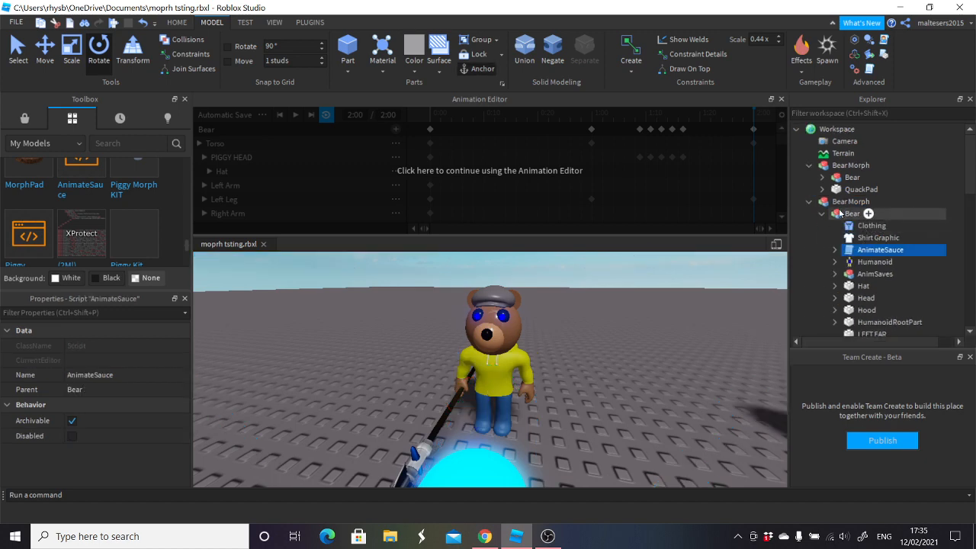
{"action": "left_click", "coordinate": [841, 215]}
{"action": "left_click", "coordinate": [838, 251]}
{"action": "left_click", "coordinate": [823, 250]}
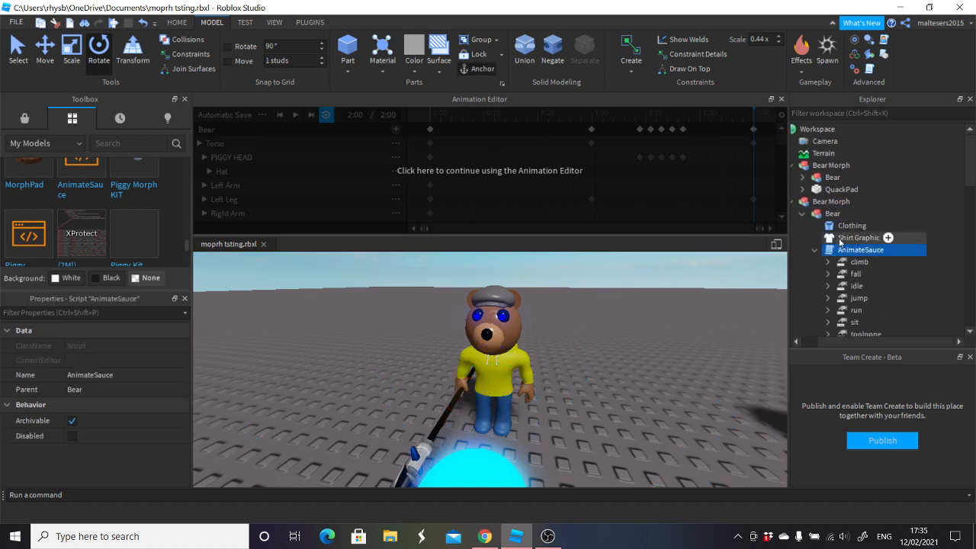
{"action": "scroll", "coordinate": [839, 243], "scroll_direction": "down", "scroll_amount": 2}
- Resume editing the bear's animation and export it as a Roblox asset
{"action": "left_click", "coordinate": [594, 163]}
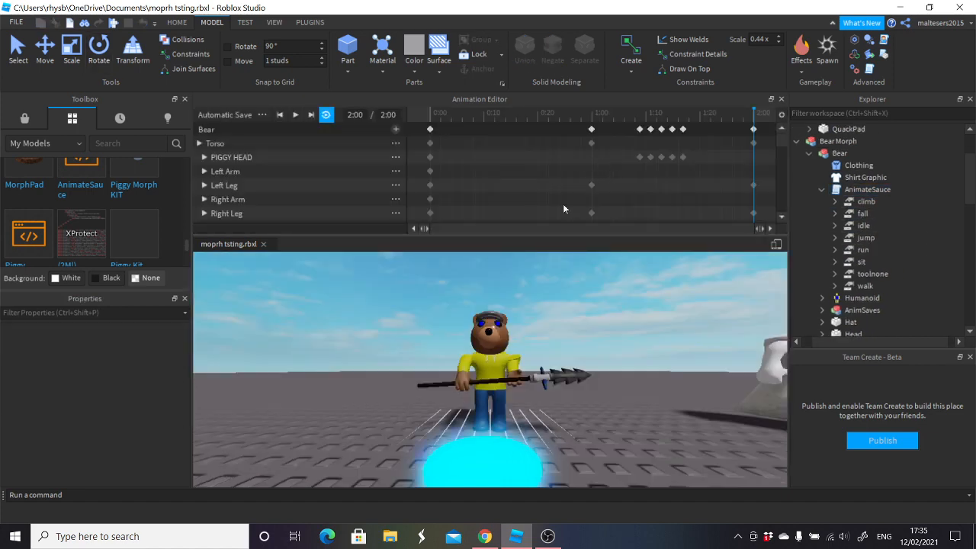
{"action": "right_click_drag", "start_coordinate": [561, 300], "coordinate": [554, 313]}
{"action": "left_click", "coordinate": [268, 115]}
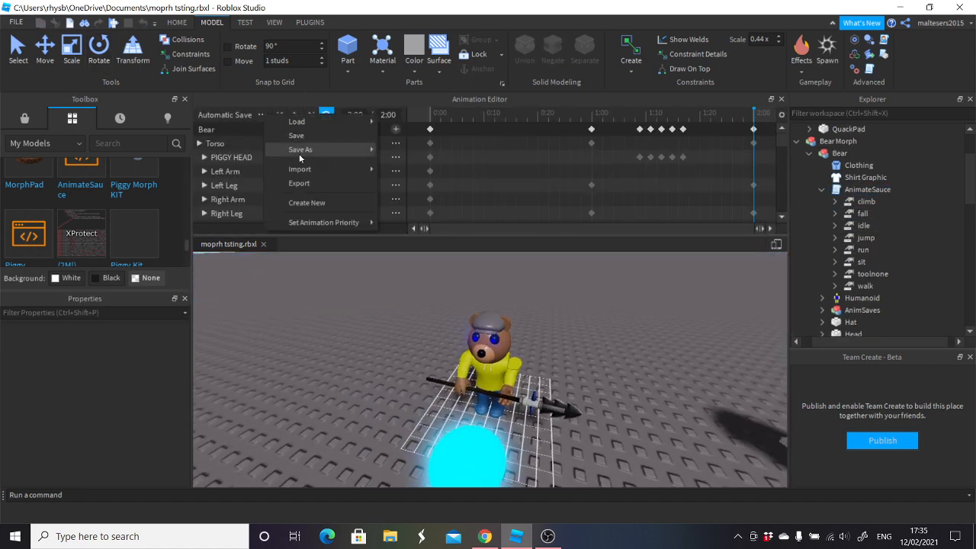
{"action": "left_click", "coordinate": [303, 182]}
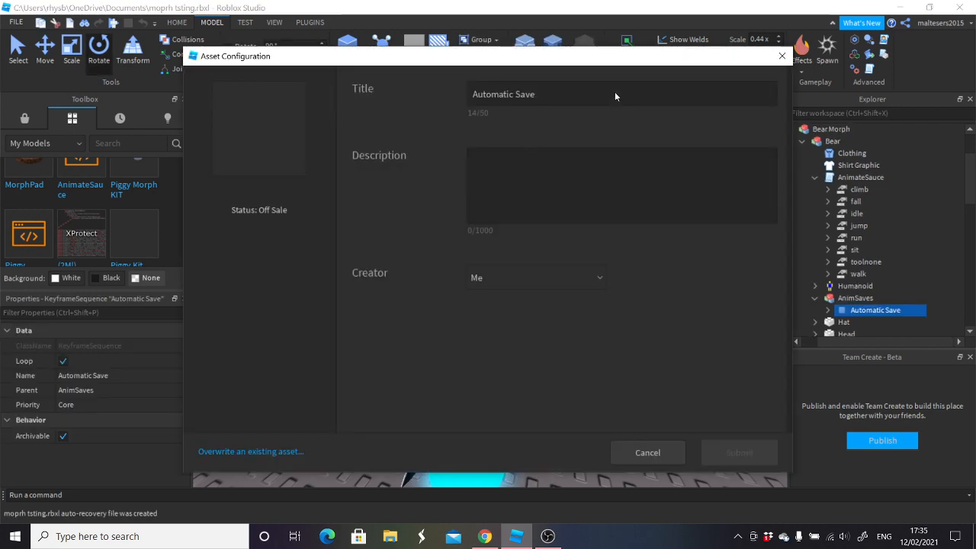
- Submit the exported animation with the title "Bear idle" and description "dsawdwad", and copy its asset ID
{"action": "left_click", "coordinate": [616, 96]}
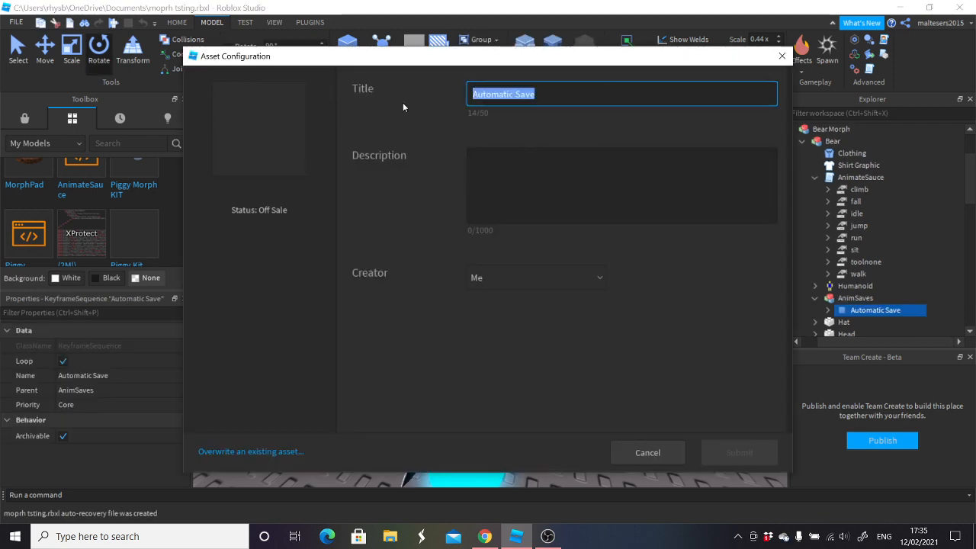
{"action": "type", "text": "Bear"}
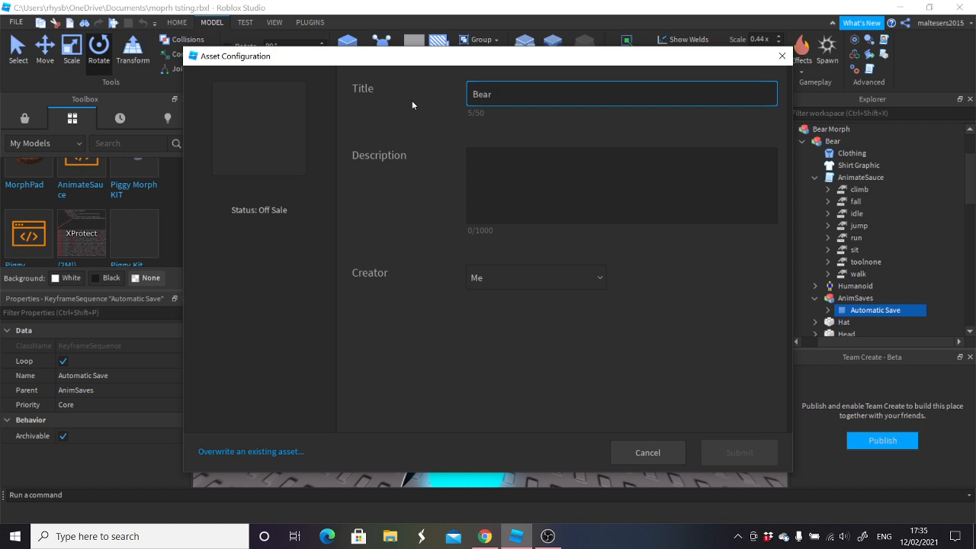
{"action": "type", "text": " idle"}
{"action": "key", "text": "Return"}
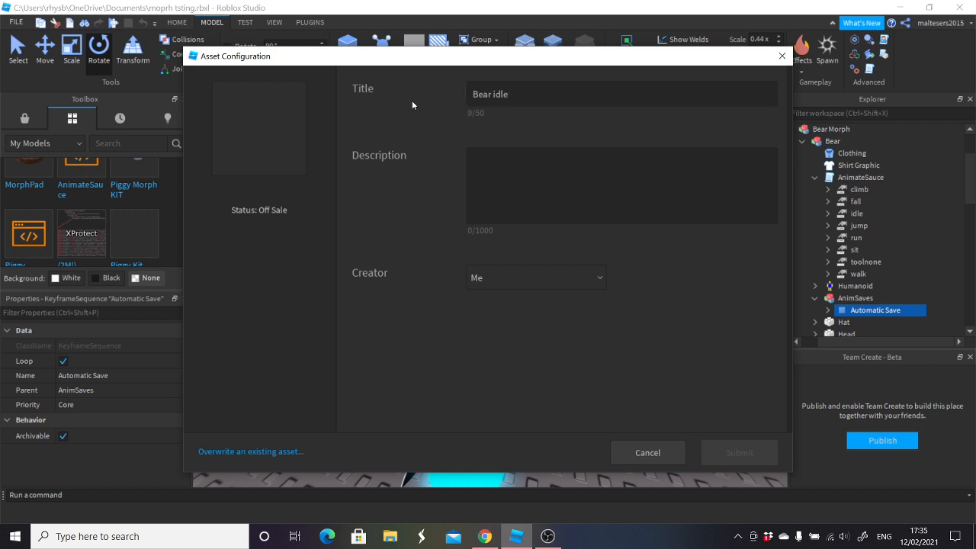
{"action": "left_click", "coordinate": [488, 203]}
{"action": "type", "text": "dawdwad"}
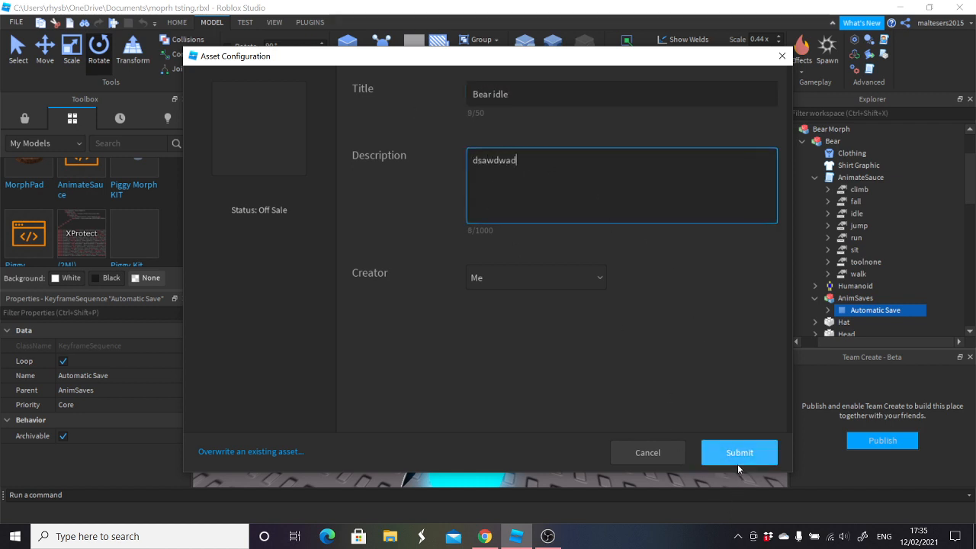
{"action": "left_click", "coordinate": [737, 461]}
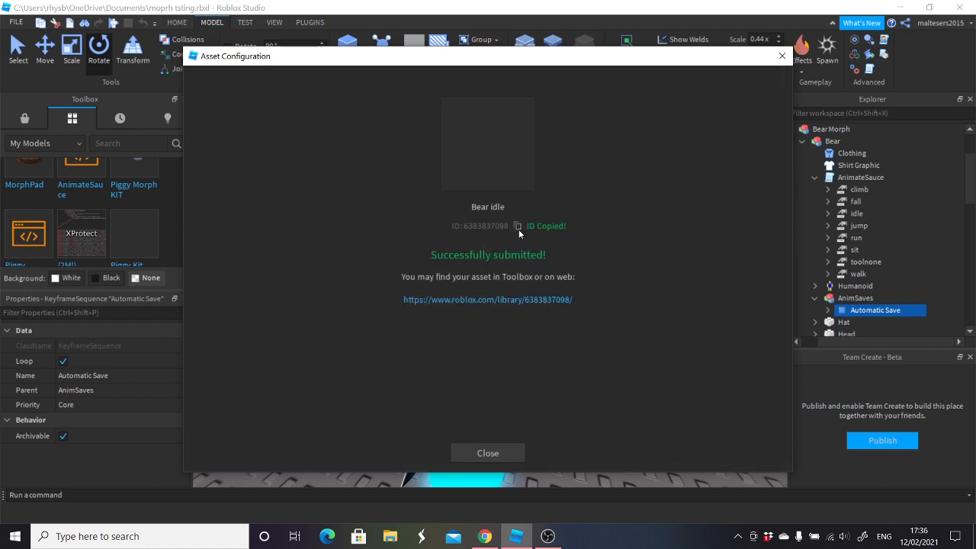
{"action": "left_click", "coordinate": [506, 454]}
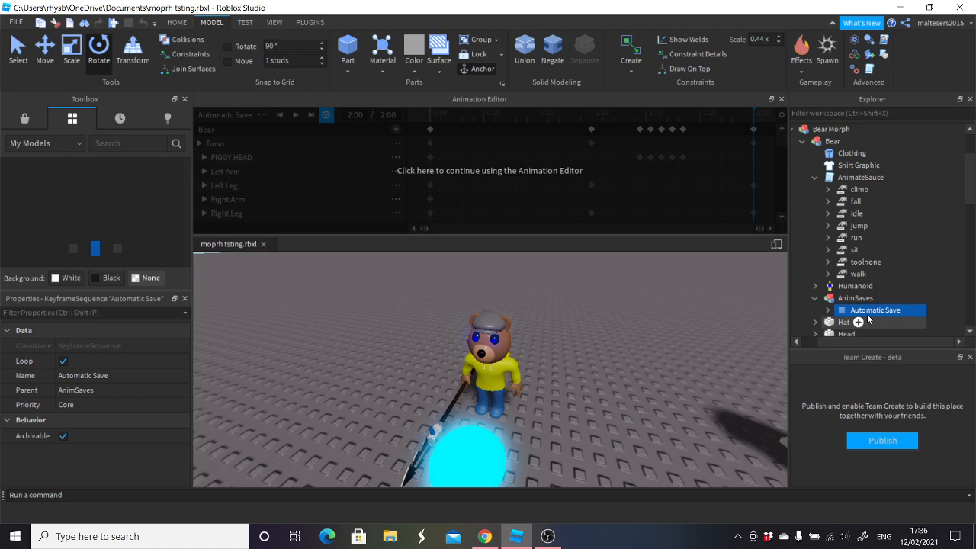
{"action": "left_click", "coordinate": [829, 310]}
{"action": "scroll", "coordinate": [865, 298], "scroll_direction": "down", "scroll_amount": 1}
{"action": "left_click", "coordinate": [828, 273]}
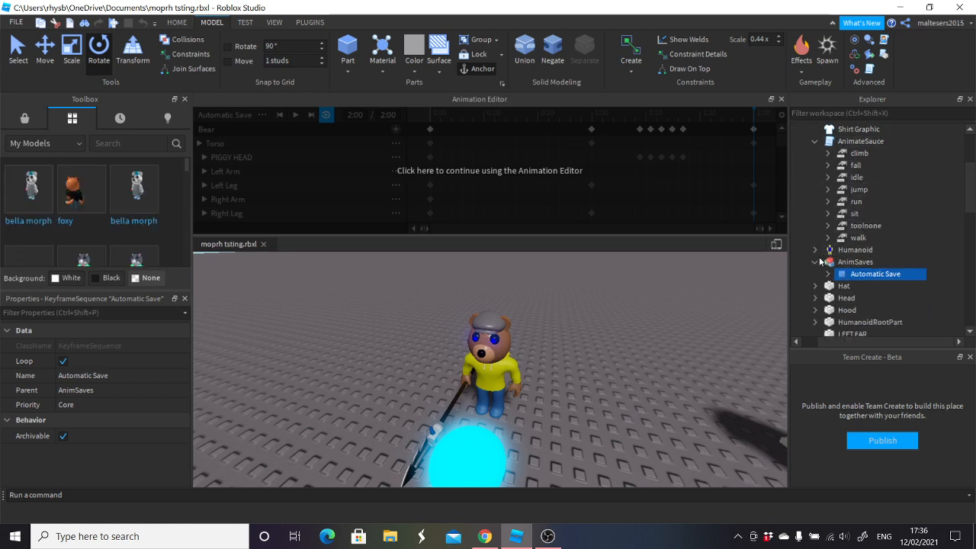
{"action": "left_click", "coordinate": [815, 262]}
{"action": "scroll", "coordinate": [841, 275], "scroll_direction": "up", "scroll_amount": 2}
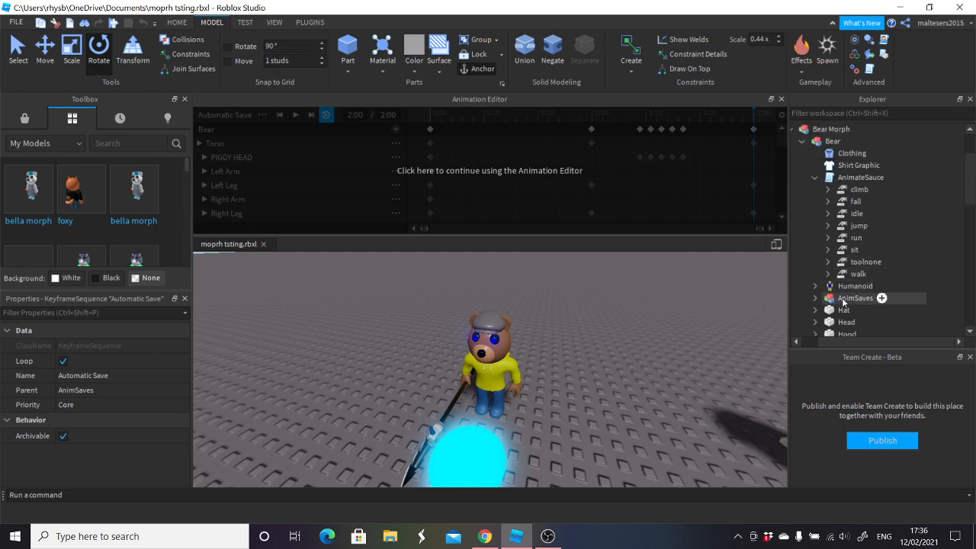
{"action": "left_click", "coordinate": [829, 214]}
{"action": "left_click", "coordinate": [900, 226]}
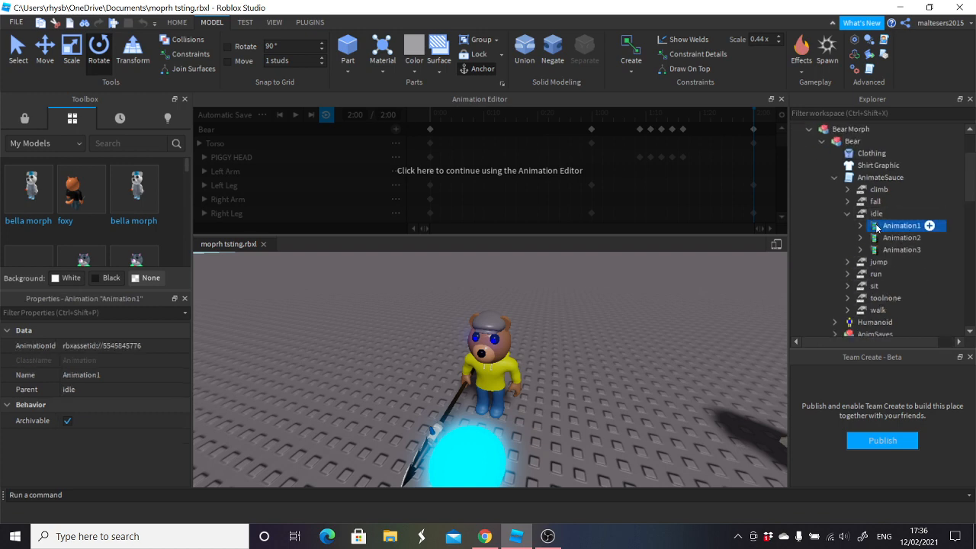
{"action": "left_click", "coordinate": [122, 345]}
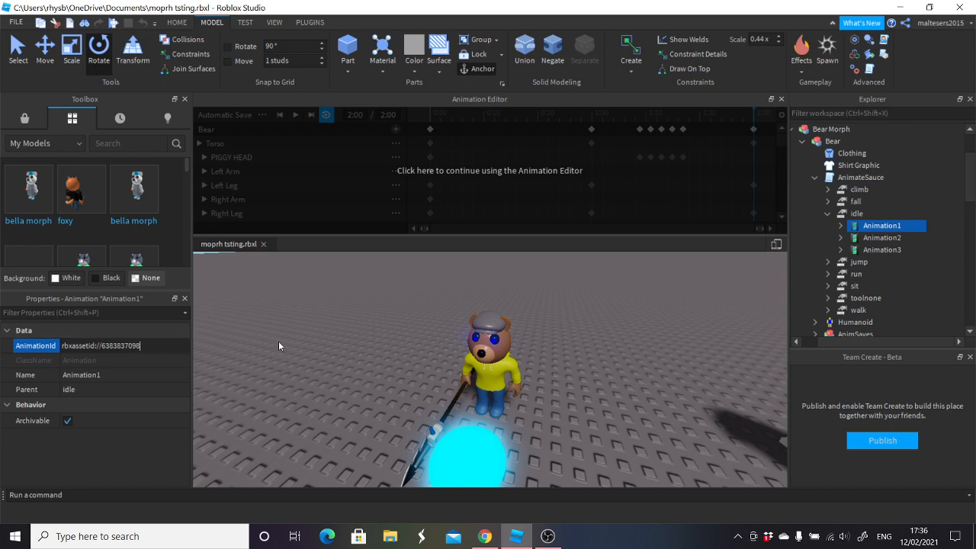
{"action": "key", "text": "Return"}
- Start a Play Here test of the game near the Bear Morph
{"action": "scroll", "coordinate": [524, 322], "scroll_direction": "down", "scroll_amount": 3}
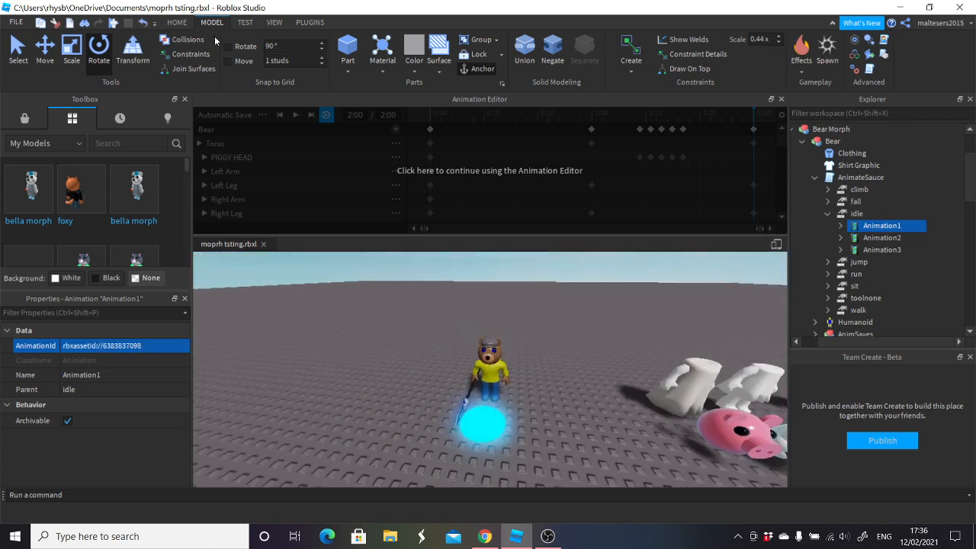
{"action": "left_click", "coordinate": [177, 22]}
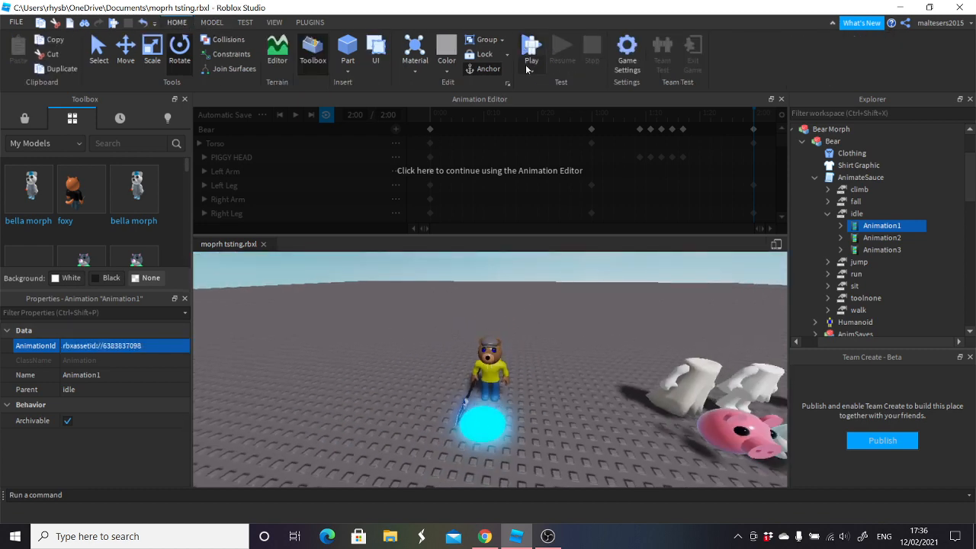
{"action": "left_click", "coordinate": [526, 68]}
{"action": "left_click", "coordinate": [561, 98]}
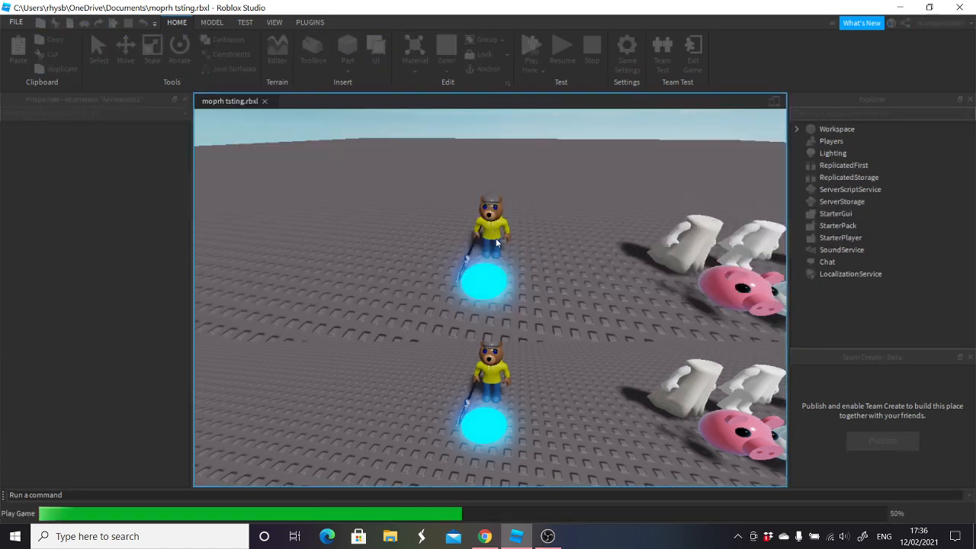
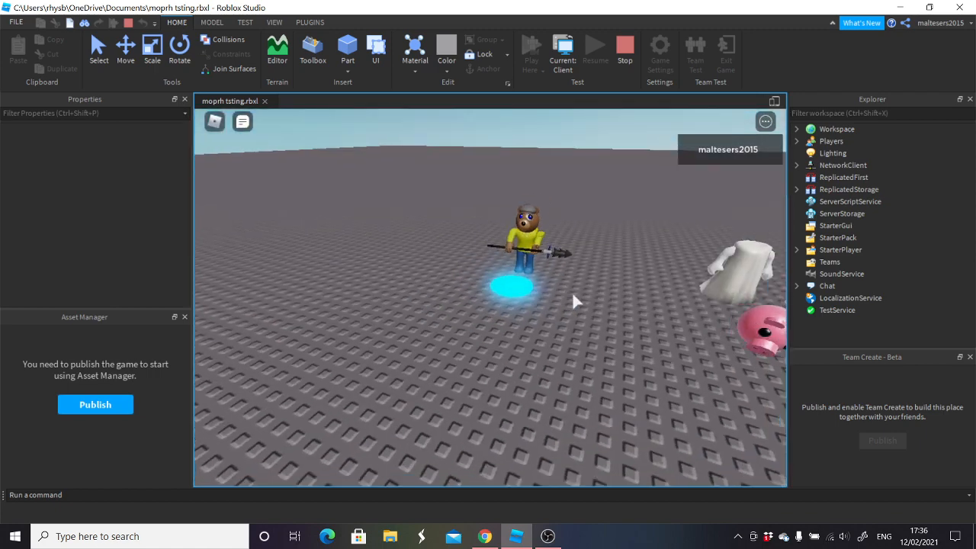
- Walk the morphed bear around to check its idle animation in the test, and stop the test
{"action": "key", "text": "s"}
{"action": "key", "text": "s"}
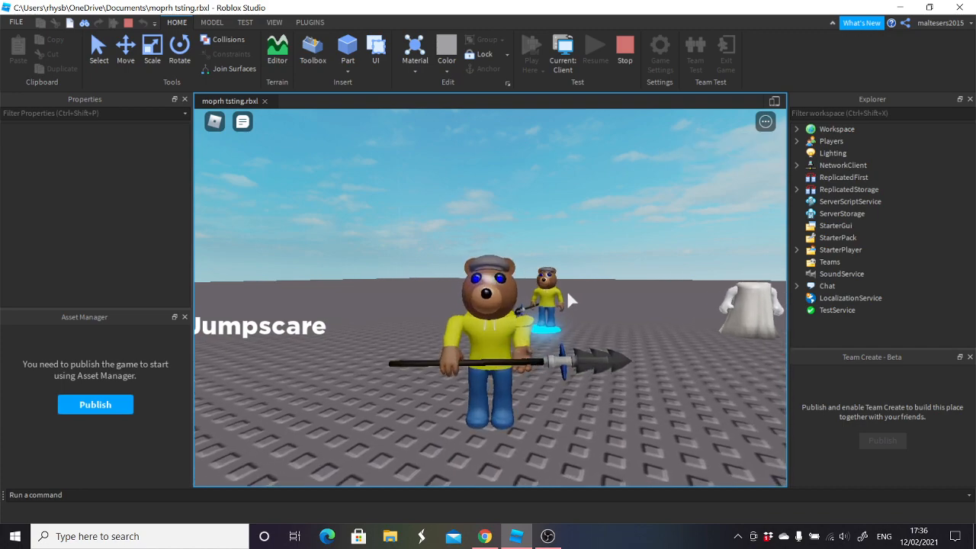
{"action": "key", "text": "s"}
{"action": "right_click_drag", "start_coordinate": [566, 293], "coordinate": [567, 294]}
{"action": "key", "text": "w"}
{"action": "key", "text": "s"}
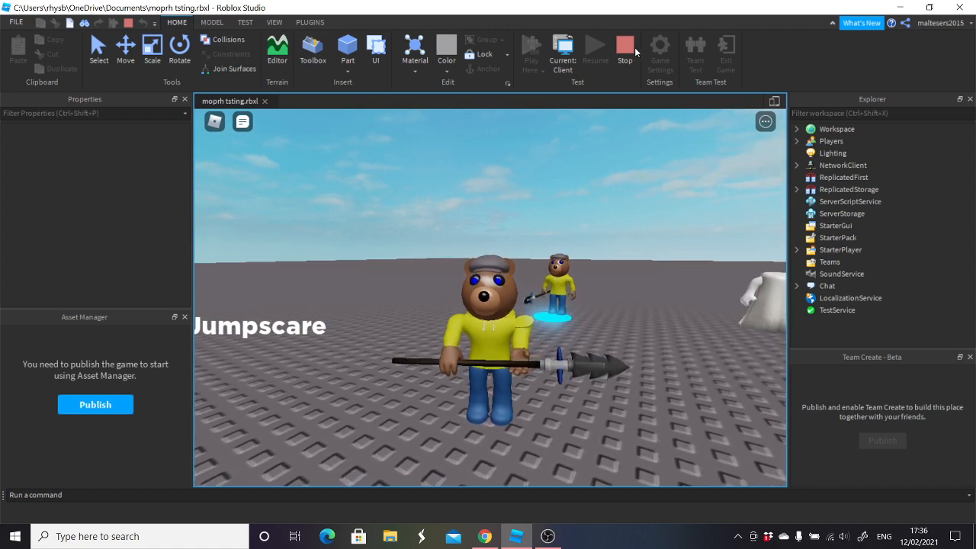
{"action": "left_click", "coordinate": [614, 51]}
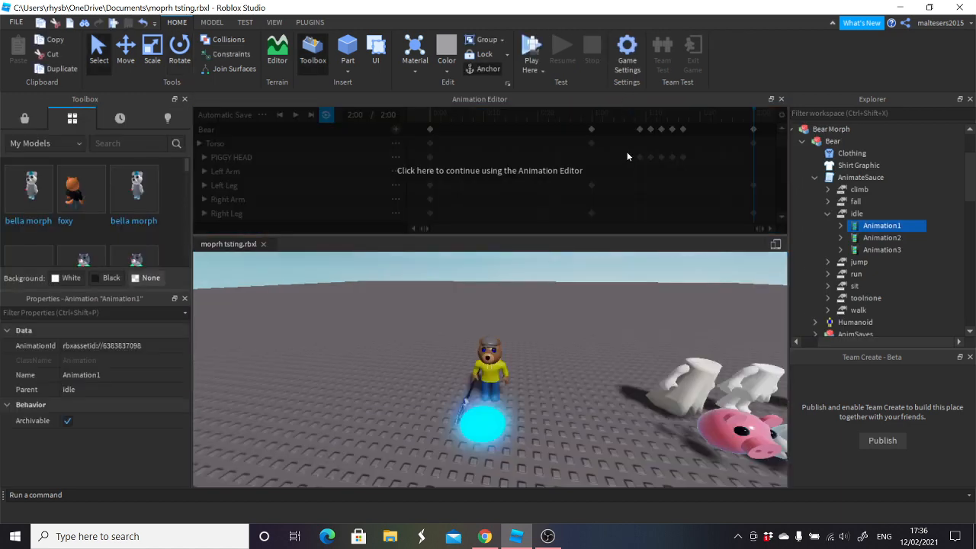
- Resume the Animation Editor for the bear and create a new animation named "Bear walk"
{"action": "left_click", "coordinate": [491, 174]}
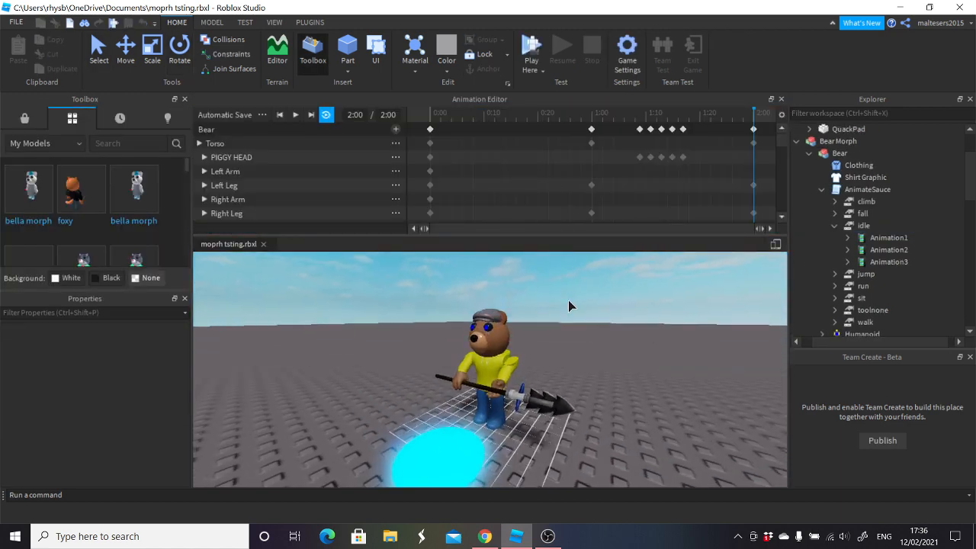
{"action": "left_click", "coordinate": [432, 130]}
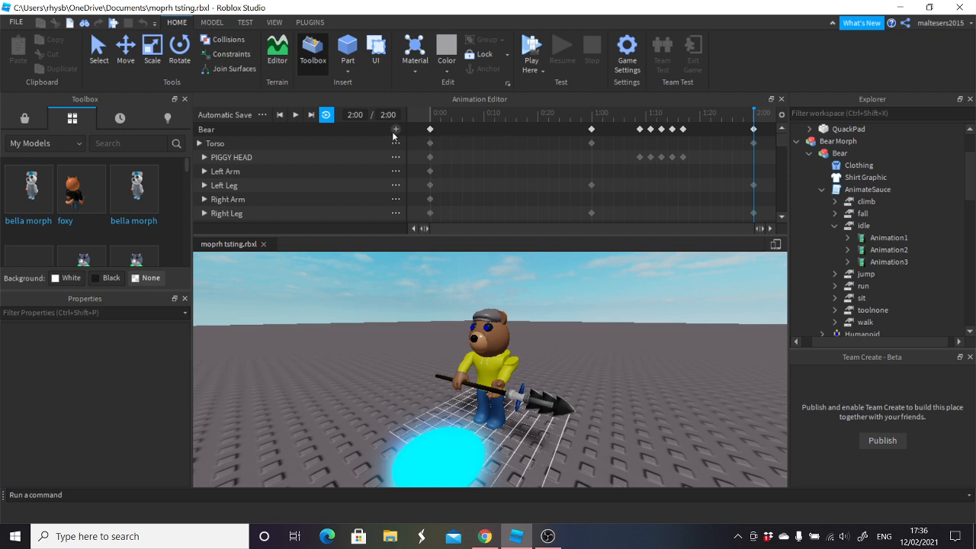
{"action": "left_click", "coordinate": [262, 115]}
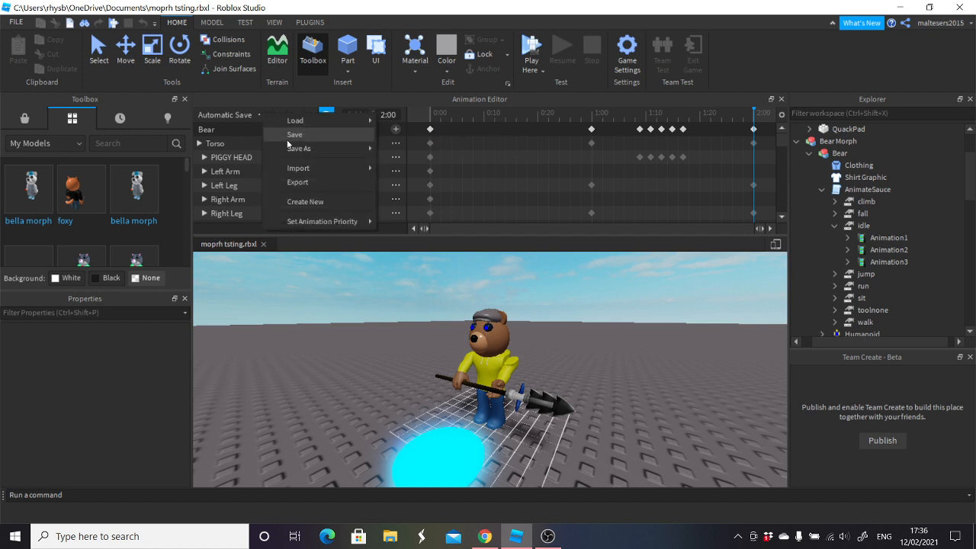
{"action": "left_click", "coordinate": [307, 203]}
{"action": "left_click_drag", "start_coordinate": [555, 165], "coordinate": [390, 174]}
{"action": "type", "text": "Bear walk"}
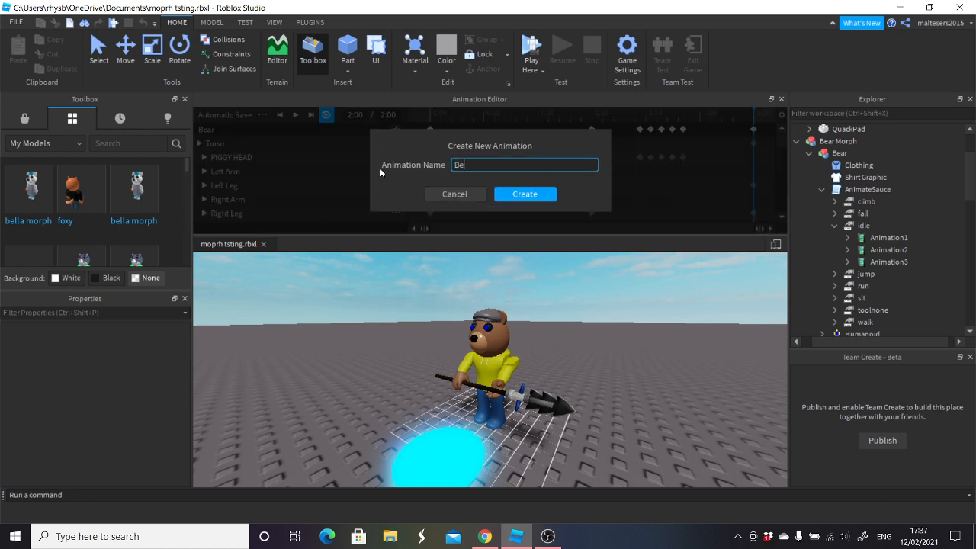
{"action": "key", "text": "Return"}
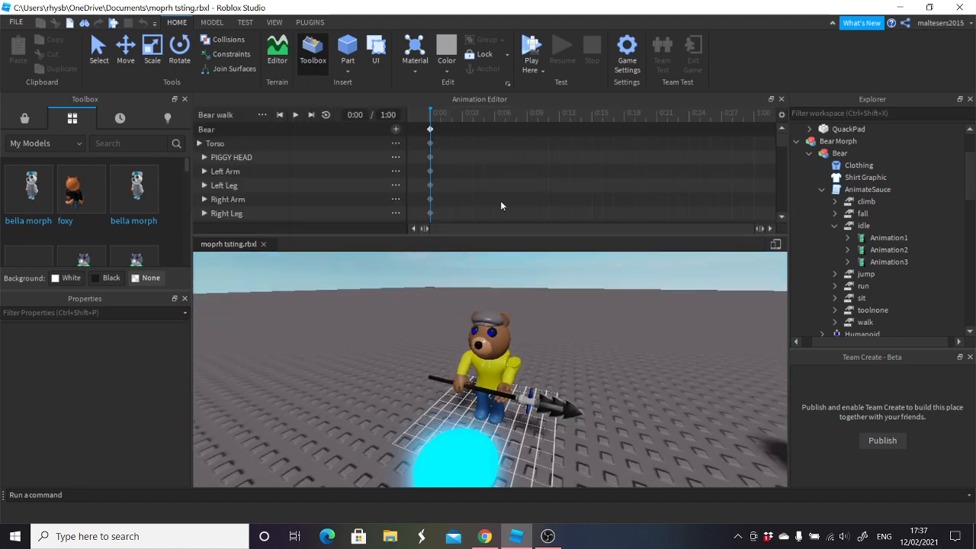
- Set the length of the Bear walk animation to 2:00
{"action": "left_click", "coordinate": [495, 123]}
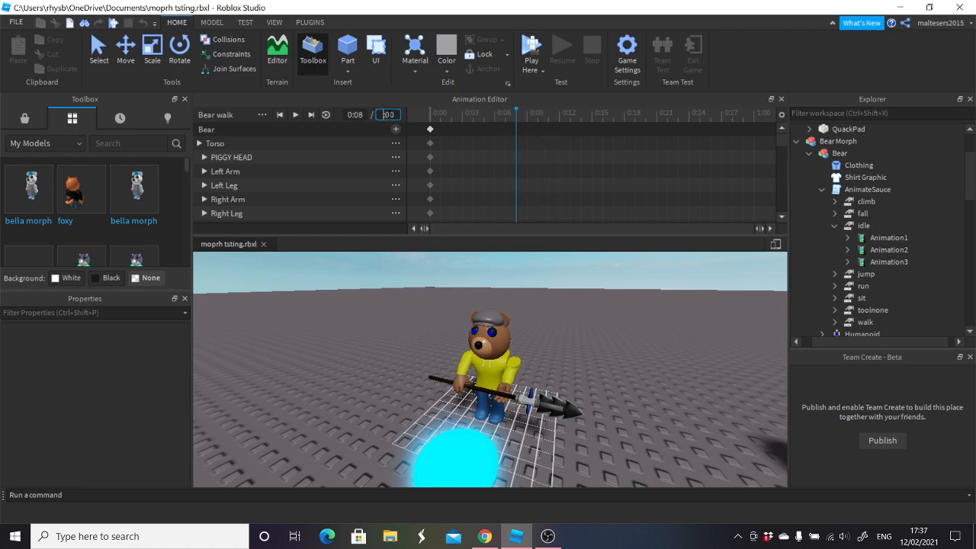
{"action": "type", "text": "2"}
{"action": "key", "text": "Return"}
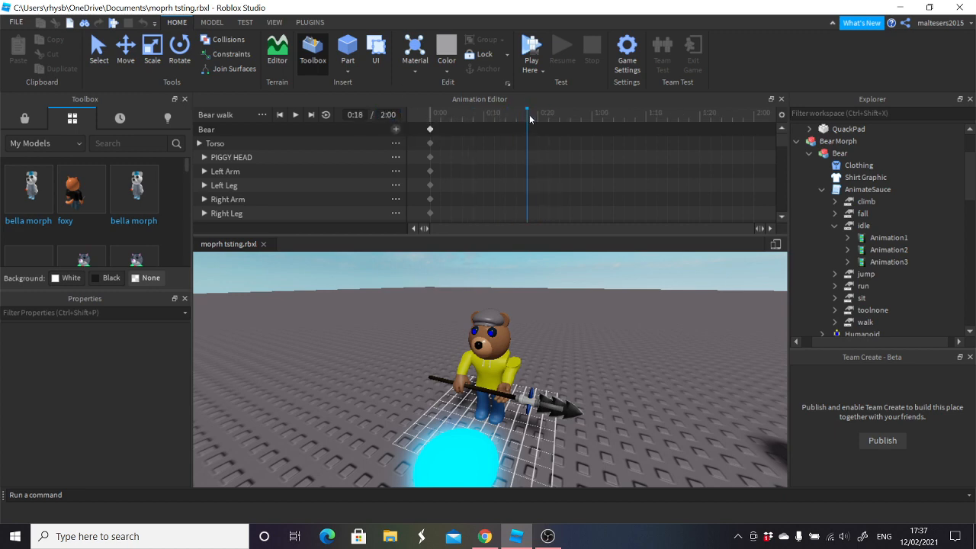
- At 0:20, rotate the bear's Torso slightly so the body leans forward
{"action": "right_click_drag", "start_coordinate": [634, 368], "coordinate": [635, 368]}
{"action": "scroll", "coordinate": [547, 341], "scroll_direction": "up", "scroll_amount": 4}
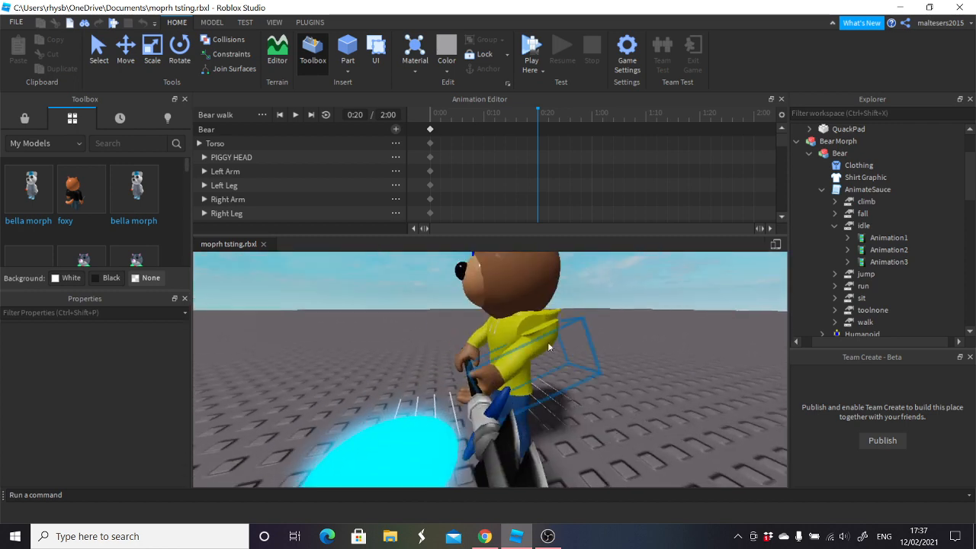
{"action": "left_click", "coordinate": [499, 325]}
{"action": "scroll", "coordinate": [514, 320], "scroll_direction": "down", "scroll_amount": 4}
{"action": "left_click", "coordinate": [128, 52]}
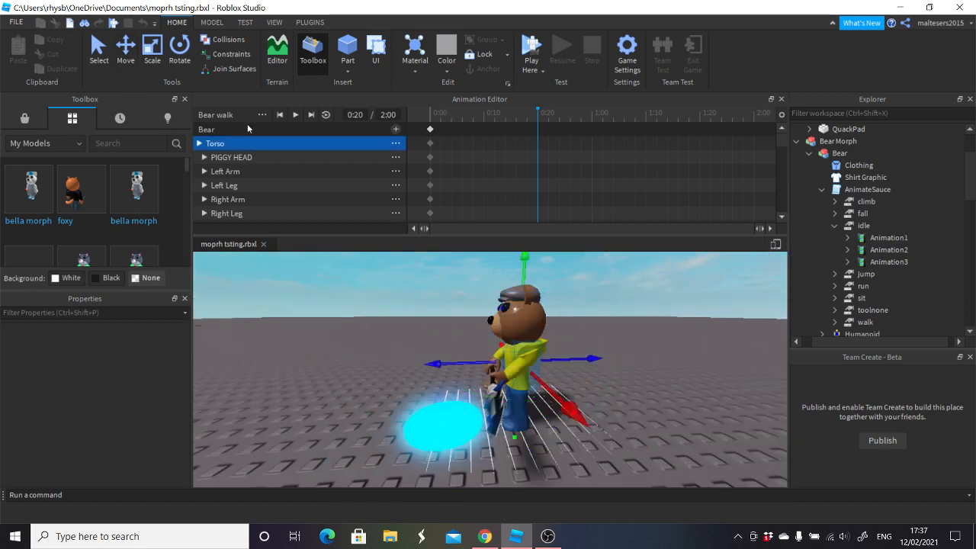
{"action": "left_click", "coordinate": [180, 50]}
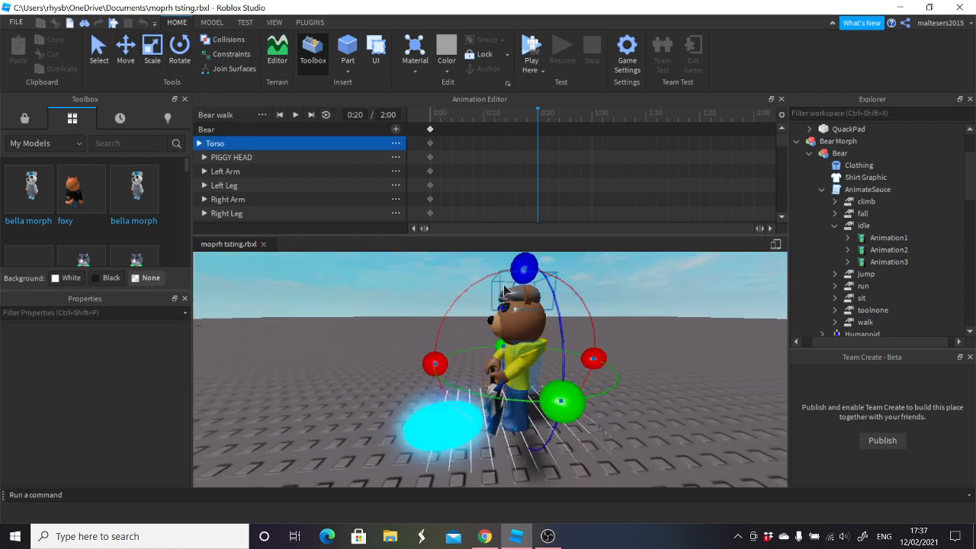
{"action": "left_click_drag", "start_coordinate": [438, 363], "coordinate": [440, 373]}
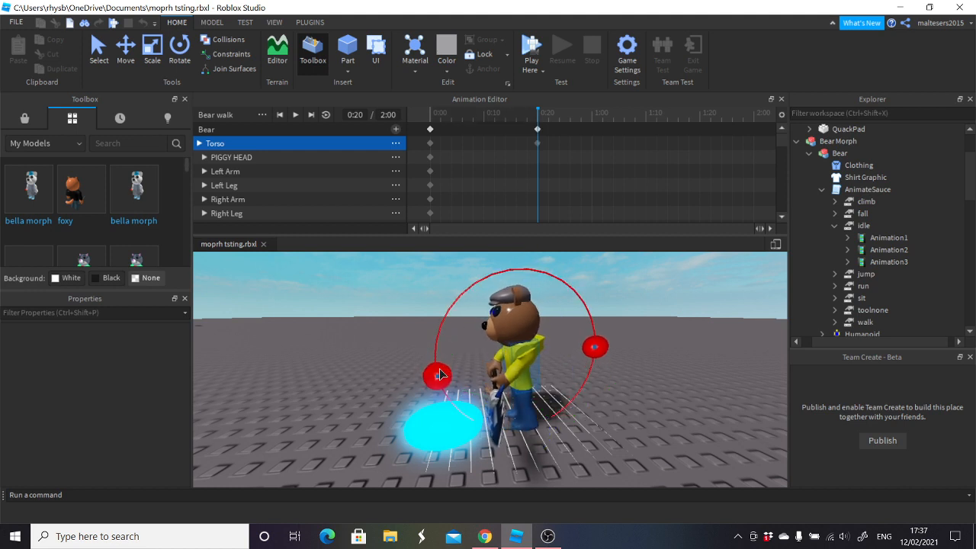
- Rotate the bear's Left Leg slightly forward at 0:20 to offset the torso lean
{"action": "left_click", "coordinate": [584, 445]}
{"action": "left_click", "coordinate": [523, 412]}
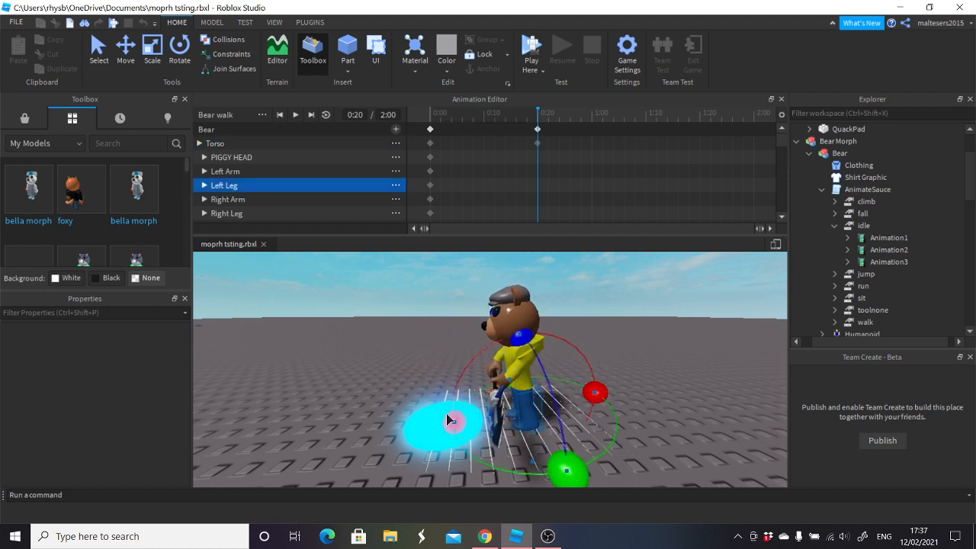
{"action": "left_click_drag", "start_coordinate": [450, 421], "coordinate": [465, 405]}
{"action": "left_click", "coordinate": [126, 51]}
- Examine the bear's leaning pose at 0:20 from close up and from several sides
{"action": "left_click", "coordinate": [642, 405]}
{"action": "key", "text": "w"}
{"action": "right_click_drag", "start_coordinate": [642, 405], "coordinate": [620, 404]}
{"action": "left_click", "coordinate": [379, 378]}
{"action": "key", "text": "s"}
{"action": "right_click_drag", "start_coordinate": [571, 373], "coordinate": [570, 370]}
{"action": "left_click", "coordinate": [633, 375]}
{"action": "key", "text": "s"}
{"action": "right_click_drag", "start_coordinate": [633, 375], "coordinate": [633, 376]}
{"action": "key", "text": "w"}
{"action": "key", "text": "w"}
{"action": "key", "text": "s"}
{"action": "key", "text": "w"}
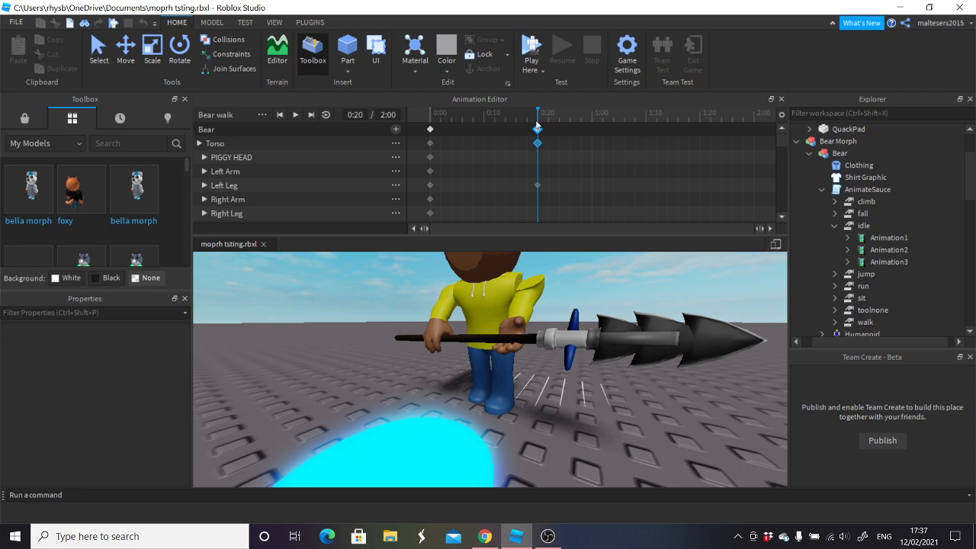
- Carry the Torso and Left Leg pose over to 0:00 and delete their keyframes at 0:20
{"action": "mouse_move", "coordinate": [538, 122]}
{"action": "left_mouse_down"}
{"action": "mouse_move", "coordinate": [441, 116]}
{"action": "mouse_move", "coordinate": [538, 127]}
{"action": "left_mouse_up"}
{"action": "left_click_drag", "start_coordinate": [538, 120], "coordinate": [431, 127]}
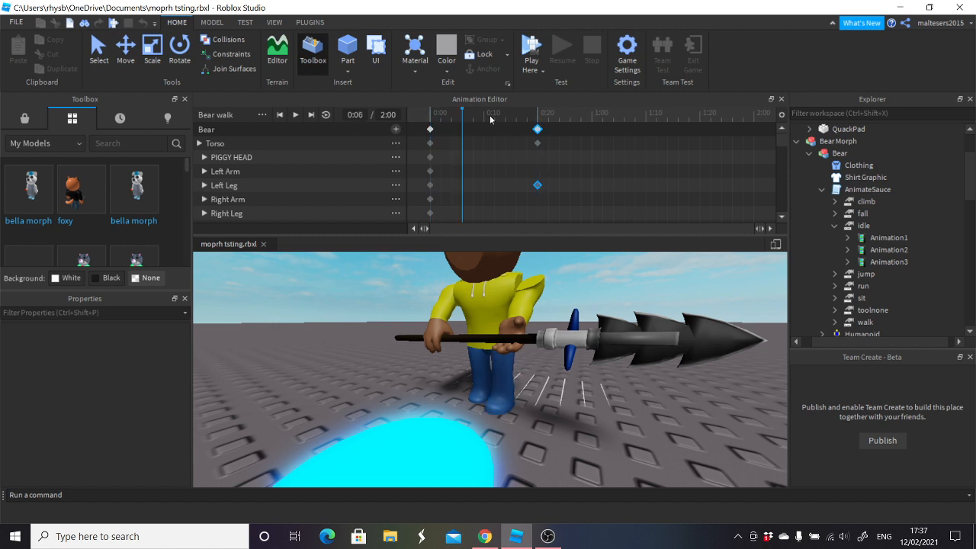
{"action": "key", "text": "Delete"}
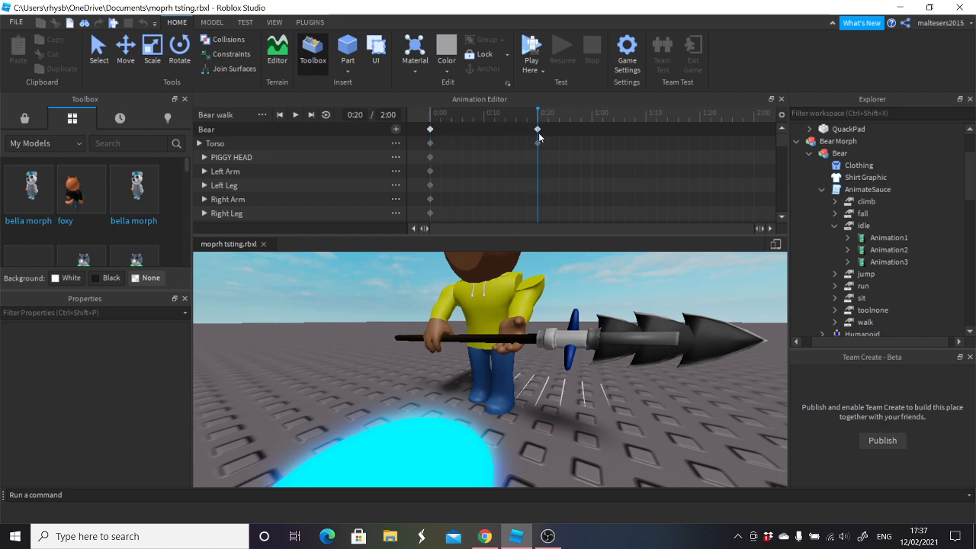
{"action": "key", "text": "Delete"}
- Look over the bear's legs from both sides with the playhead at 0:20
{"action": "scroll", "coordinate": [618, 283], "scroll_direction": "down", "scroll_amount": 5}
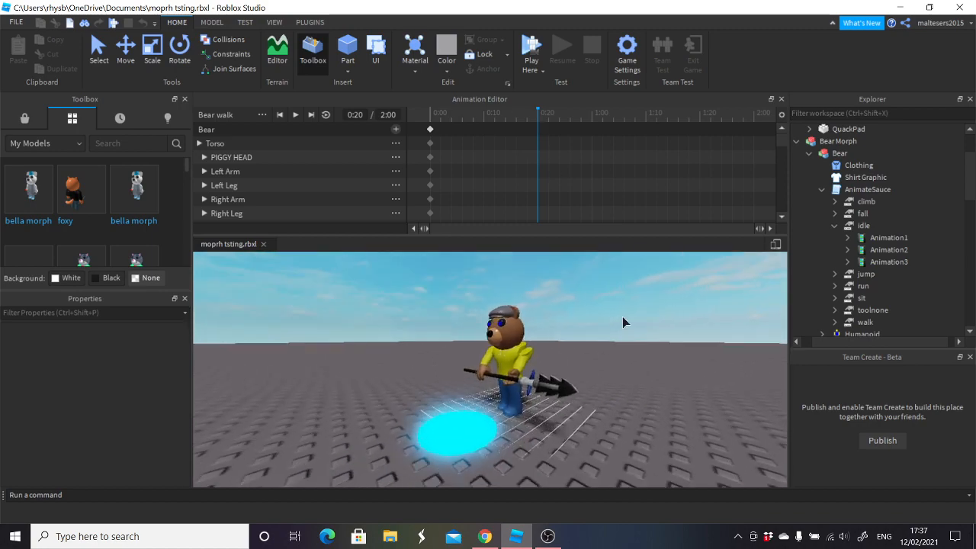
{"action": "scroll", "coordinate": [622, 316], "scroll_direction": "up", "scroll_amount": 8}
{"action": "scroll", "coordinate": [623, 323], "scroll_direction": "down", "scroll_amount": 4}
{"action": "right_click_drag", "start_coordinate": [623, 323], "coordinate": [623, 323]}
{"action": "scroll", "coordinate": [623, 323], "scroll_direction": "up", "scroll_amount": 4}
{"action": "scroll", "coordinate": [623, 323], "scroll_direction": "down", "scroll_amount": 4}
{"action": "left_click", "coordinate": [504, 354]}
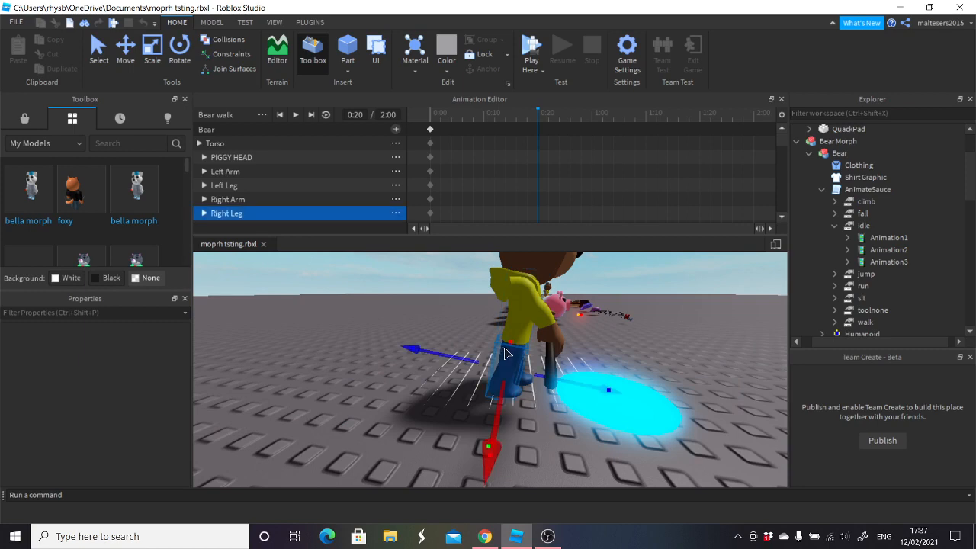
{"action": "scroll", "coordinate": [504, 353], "scroll_direction": "up", "scroll_amount": 1}
{"action": "right_click_drag", "start_coordinate": [504, 353], "coordinate": [505, 349]}
{"action": "left_click", "coordinate": [648, 353]}
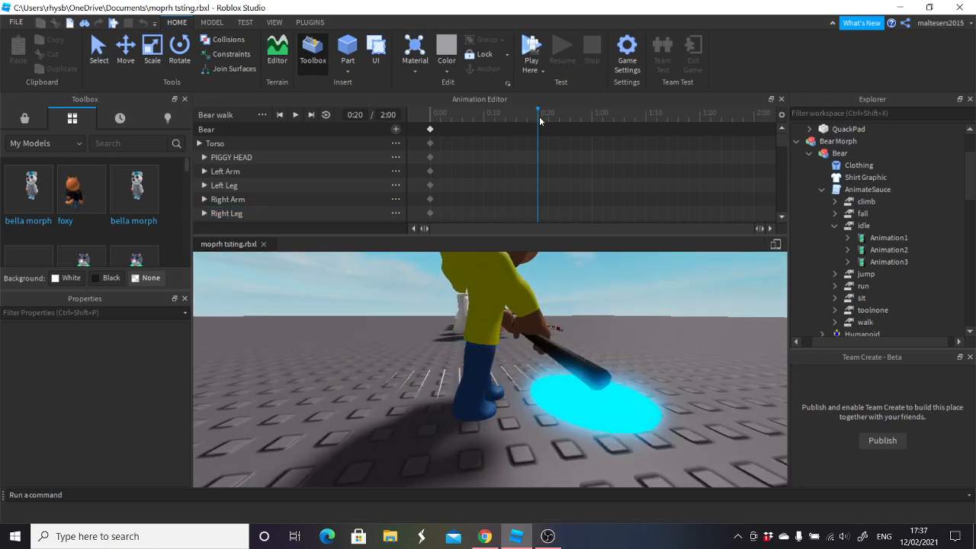
{"action": "right_click_drag", "start_coordinate": [501, 389], "coordinate": [505, 394]}
{"action": "scroll", "coordinate": [504, 393], "scroll_direction": "down", "scroll_amount": 3}
{"action": "scroll", "coordinate": [511, 388], "scroll_direction": "up", "scroll_amount": 3}
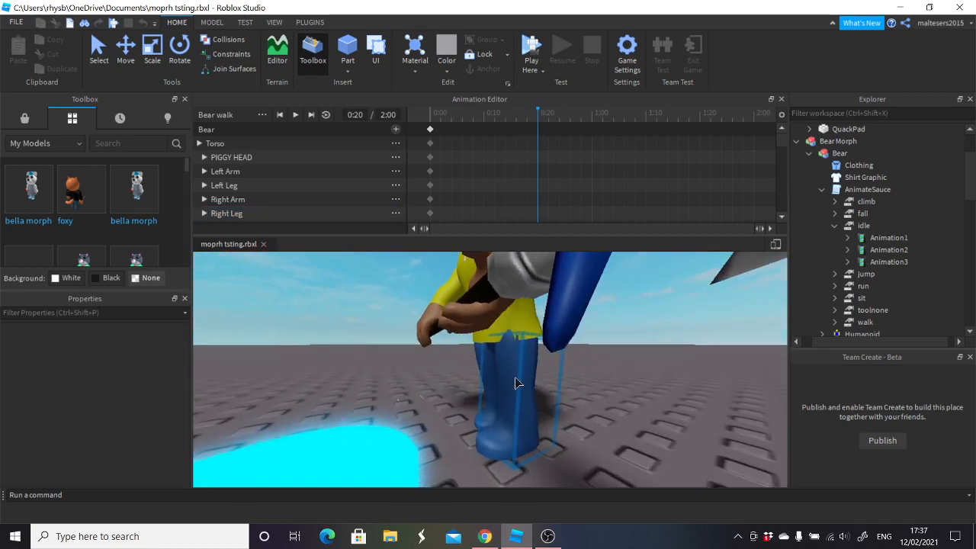
- At 0:20, rotate the bear's Left Leg forward and shift it slightly into a step
{"action": "left_click", "coordinate": [518, 377]}
{"action": "scroll", "coordinate": [543, 373], "scroll_direction": "down", "scroll_amount": 3}
{"action": "left_click", "coordinate": [179, 49]}
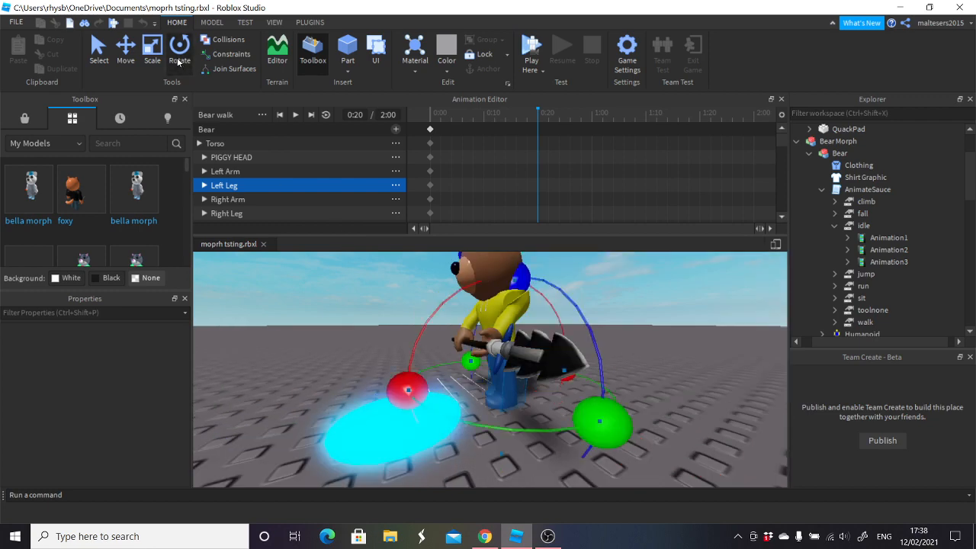
{"action": "left_click_drag", "start_coordinate": [408, 389], "coordinate": [408, 369]}
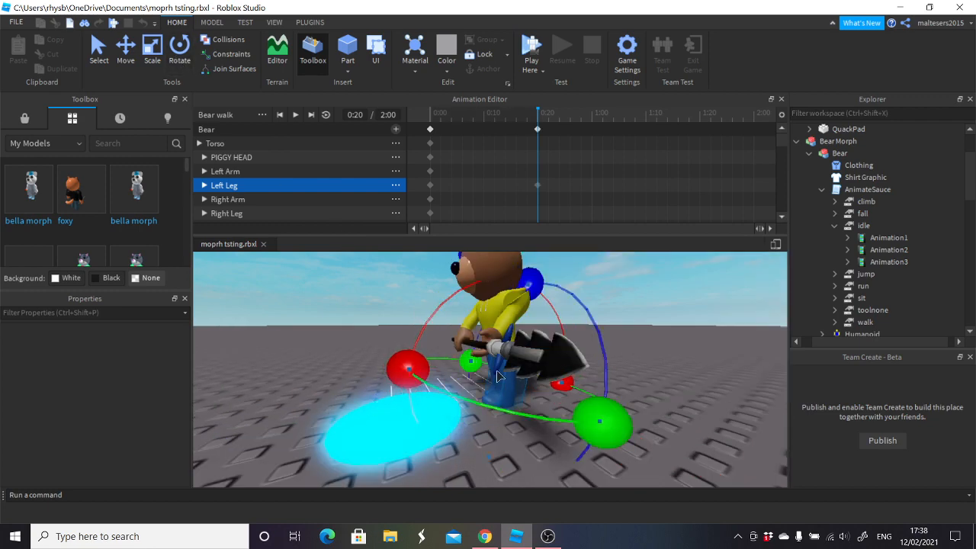
{"action": "left_click", "coordinate": [130, 57]}
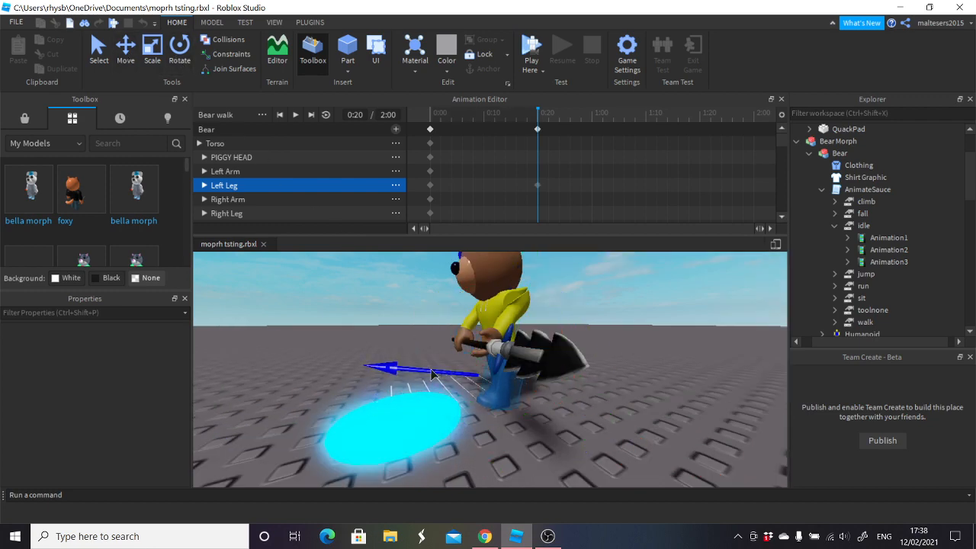
{"action": "left_click_drag", "start_coordinate": [536, 263], "coordinate": [534, 263]}
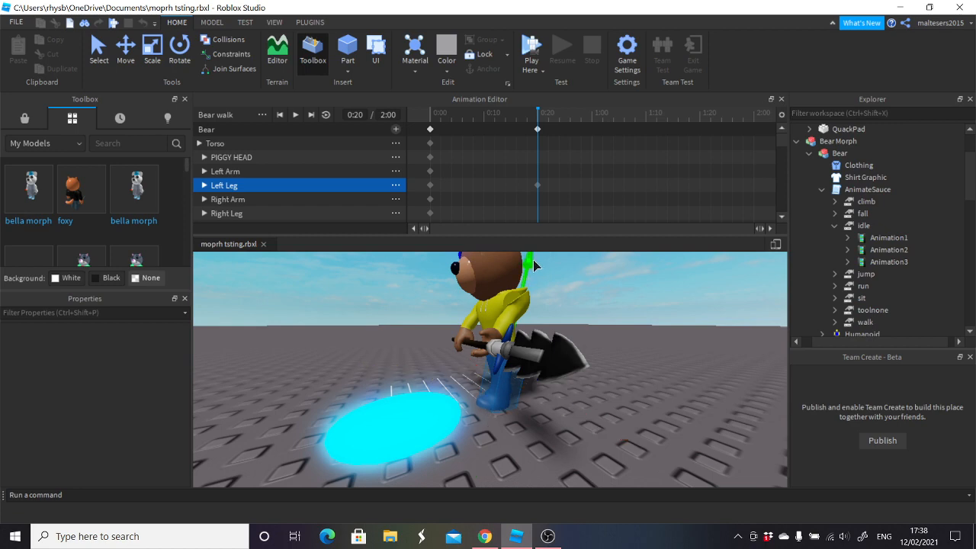
- Shift the bear's Right Leg slightly backward and rotate it back at 0:20
{"action": "left_click", "coordinate": [657, 323]}
{"action": "key", "text": "a"}
{"action": "right_click_drag", "start_coordinate": [658, 323], "coordinate": [658, 324]}
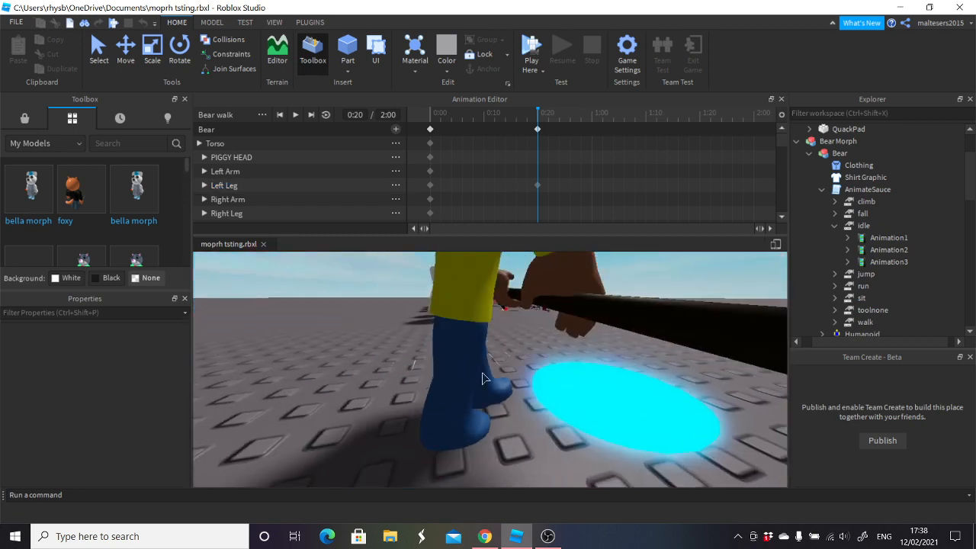
{"action": "left_click", "coordinate": [450, 390]}
{"action": "scroll", "coordinate": [449, 390], "scroll_direction": "down", "scroll_amount": 2}
{"action": "left_click_drag", "start_coordinate": [379, 379], "coordinate": [370, 381]}
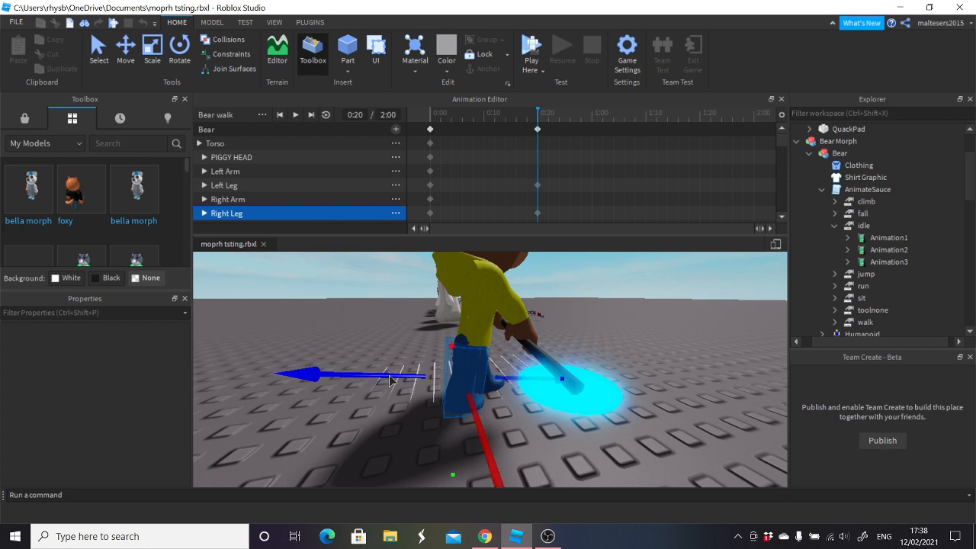
{"action": "left_click", "coordinate": [180, 47]}
{"action": "left_click_drag", "start_coordinate": [330, 356], "coordinate": [341, 352]}
{"action": "left_click", "coordinate": [411, 425]}
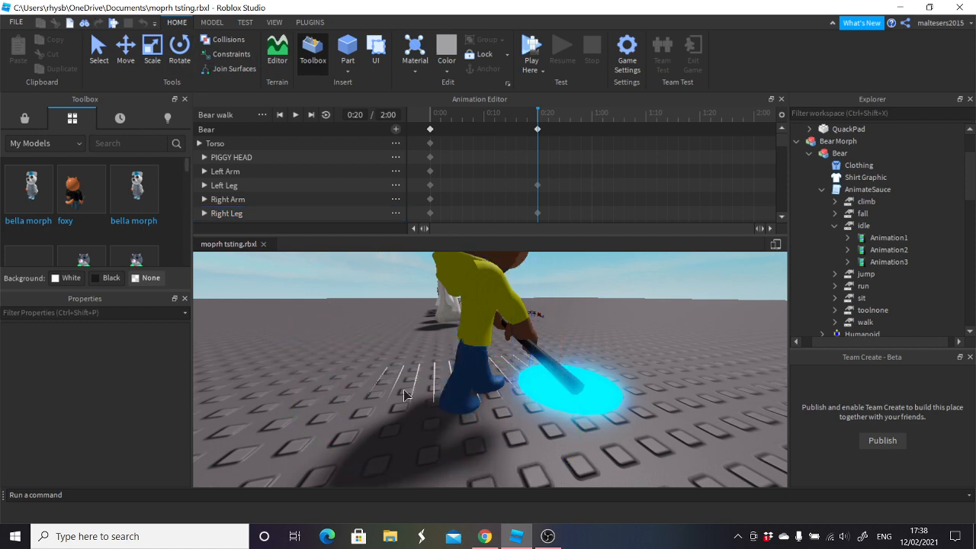
- Carry the stepping pose of both legs over to 0:00 and delete the leg keyframes at 0:19
{"action": "key", "text": "d"}
{"action": "right_click_drag", "start_coordinate": [461, 391], "coordinate": [464, 390]}
{"action": "key", "text": "w"}
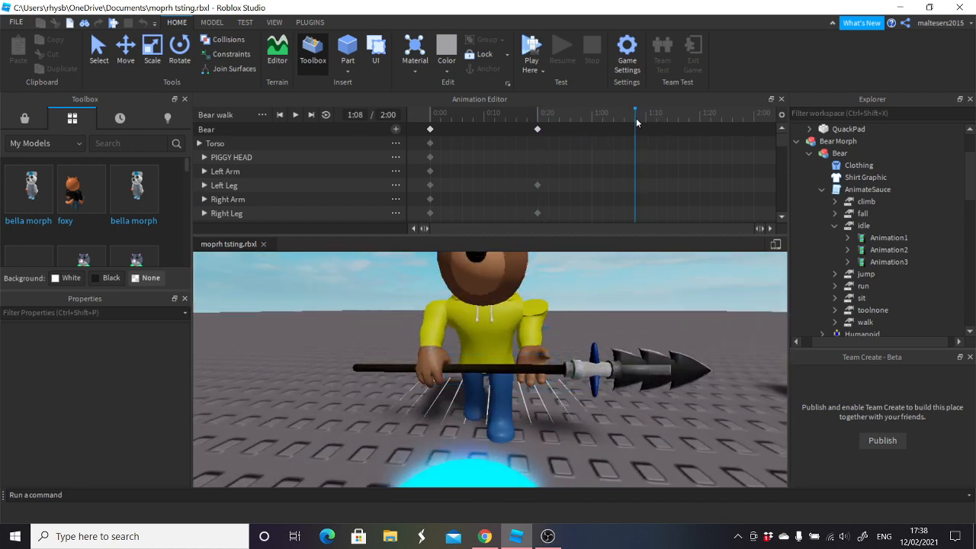
{"action": "left_click_drag", "start_coordinate": [538, 130], "coordinate": [446, 132]}
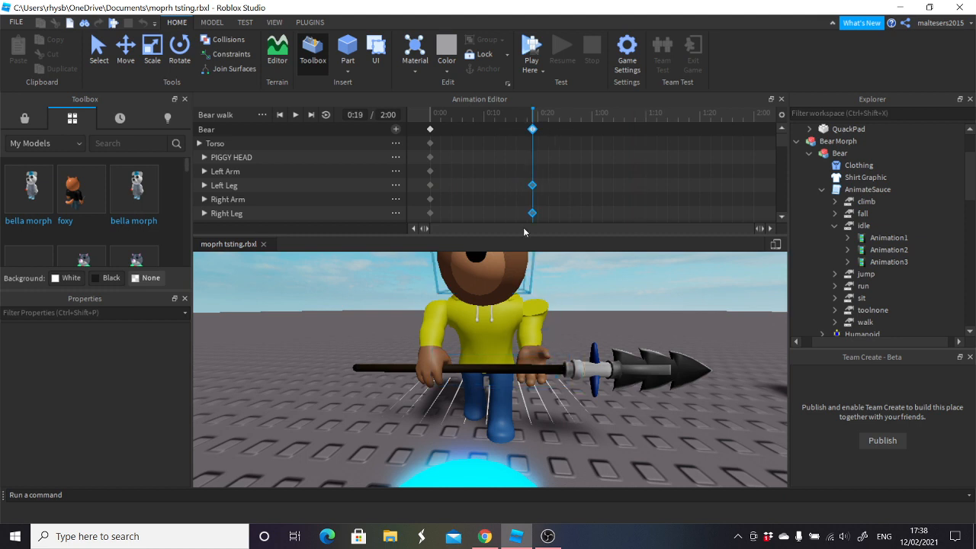
{"action": "left_click_drag", "start_coordinate": [532, 117], "coordinate": [428, 113]}
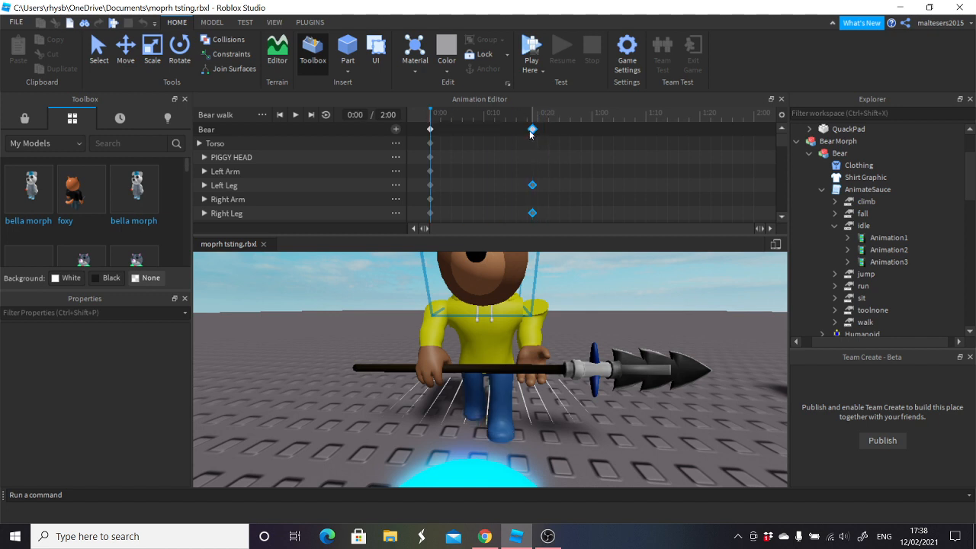
{"action": "key", "text": "Delete"}
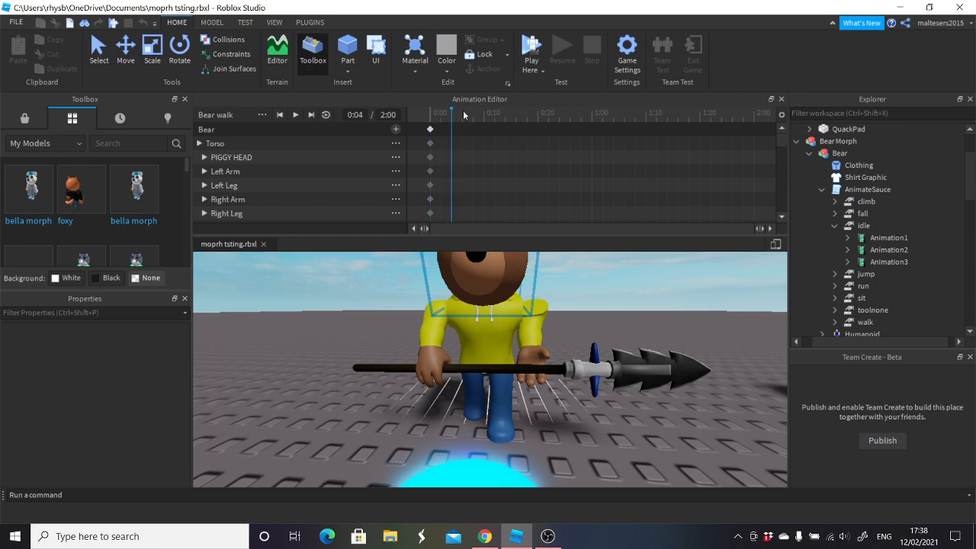
- At 1:00, rotate the bear's Left Leg backward into the opposite stepping pose
{"action": "left_click_drag", "start_coordinate": [463, 115], "coordinate": [513, 116]}
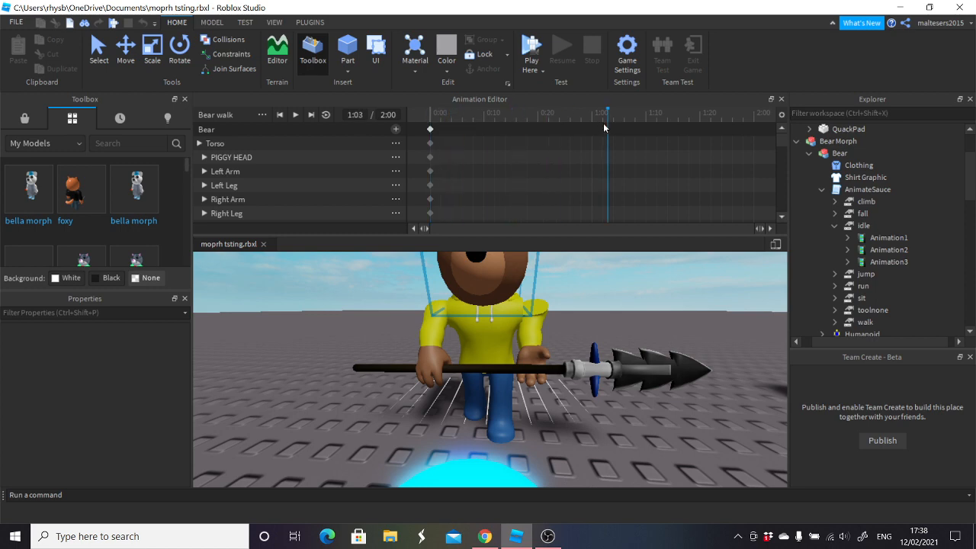
{"action": "right_click_drag", "start_coordinate": [659, 337], "coordinate": [512, 380]}
{"action": "left_click", "coordinate": [469, 383]}
{"action": "left_click", "coordinate": [500, 395]}
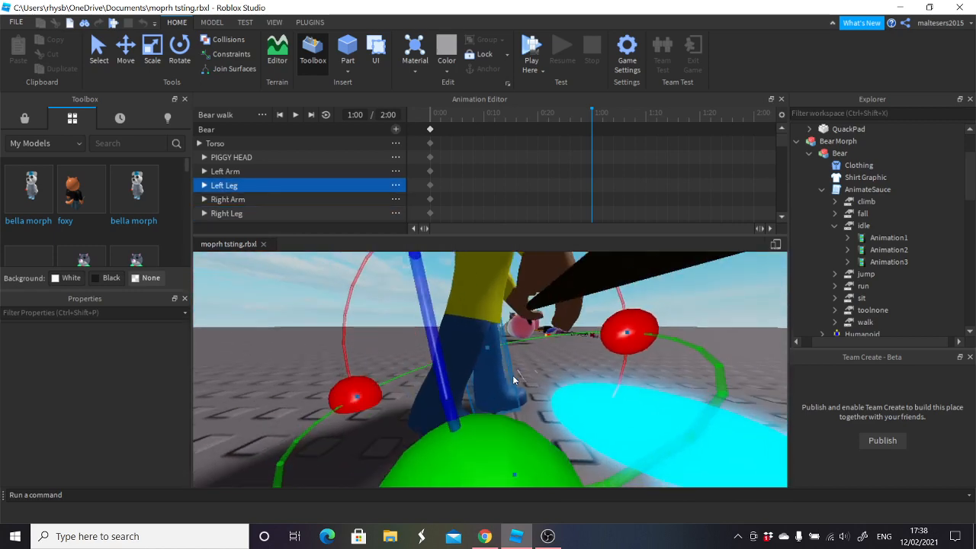
{"action": "left_click_drag", "start_coordinate": [348, 392], "coordinate": [357, 325]}
{"action": "left_click", "coordinate": [121, 58]}
{"action": "left_click", "coordinate": [173, 62]}
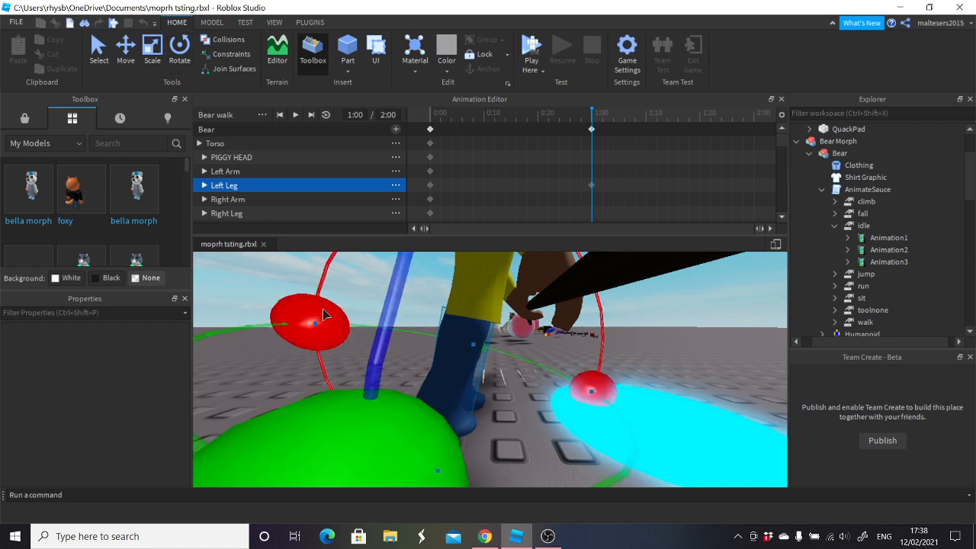
{"action": "left_click_drag", "start_coordinate": [322, 308], "coordinate": [323, 309]}
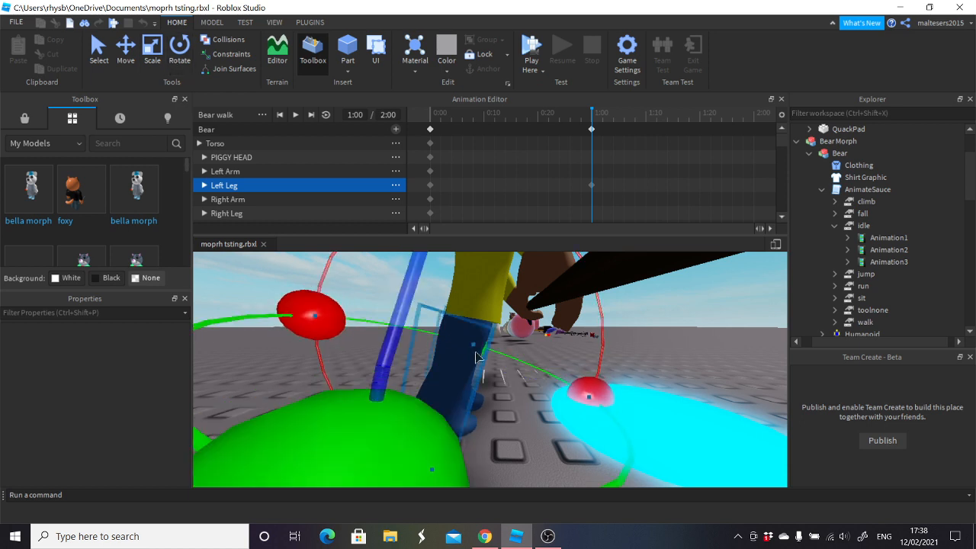
- Rotate the bear's Right Leg forward at 1:00 and shift it forward beneath the torso
{"action": "left_click", "coordinate": [475, 368]}
{"action": "left_click_drag", "start_coordinate": [250, 304], "coordinate": [263, 395]}
{"action": "left_click", "coordinate": [125, 50]}
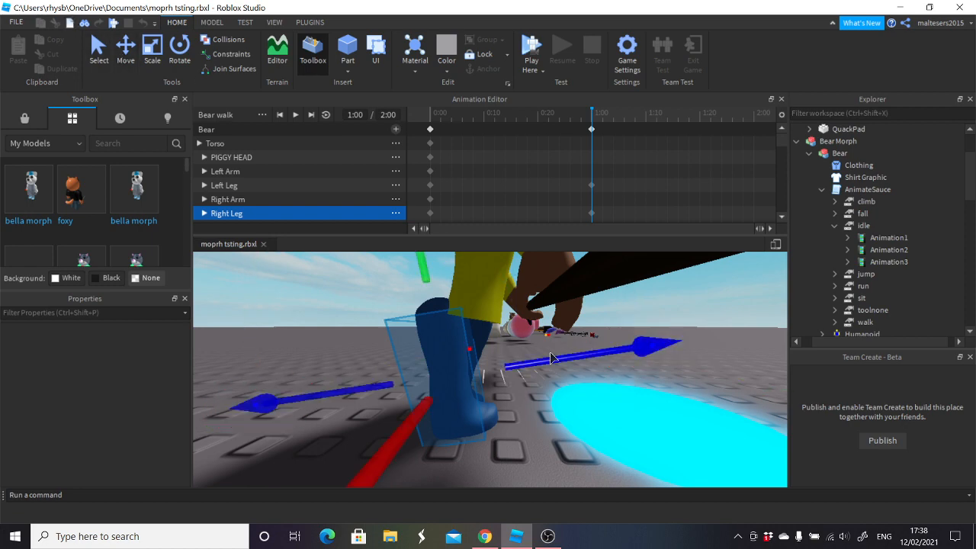
{"action": "left_click_drag", "start_coordinate": [554, 360], "coordinate": [593, 351]}
- Nudge the Right Leg slightly sideways and vertically so its hip lines up with the torso at 1:00
{"action": "right_click_drag", "start_coordinate": [513, 354], "coordinate": [512, 354]}
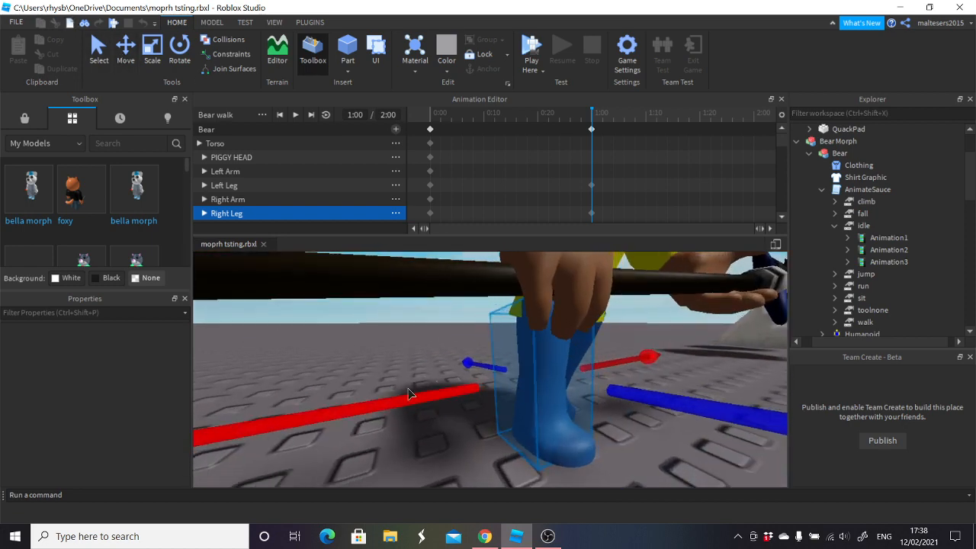
{"action": "left_click_drag", "start_coordinate": [410, 392], "coordinate": [409, 395]}
{"action": "right_click_drag", "start_coordinate": [409, 394], "coordinate": [416, 391]}
{"action": "scroll", "coordinate": [425, 344], "scroll_direction": "down", "scroll_amount": 5}
{"action": "right_click_drag", "start_coordinate": [425, 344], "coordinate": [447, 336]}
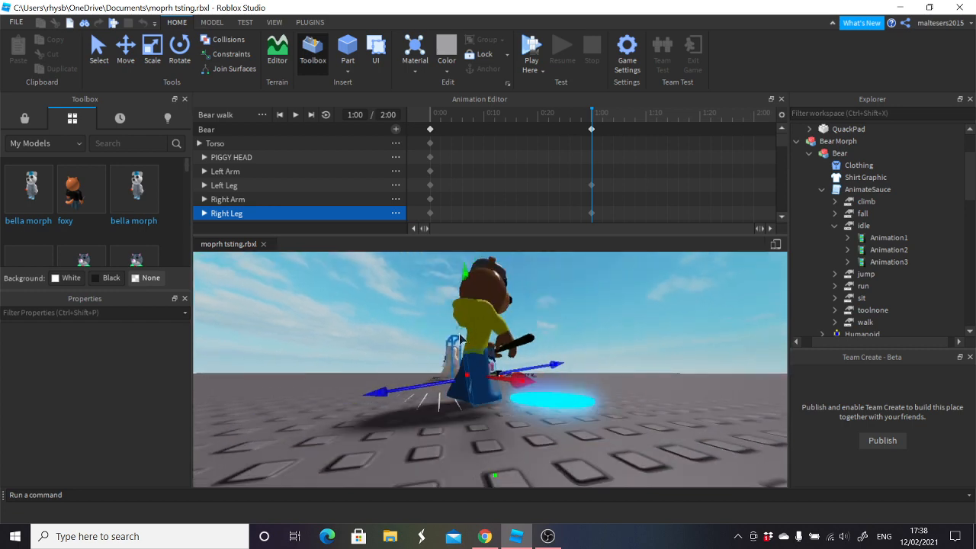
{"action": "left_click_drag", "start_coordinate": [466, 276], "coordinate": [466, 277]}
{"action": "scroll", "coordinate": [465, 277], "scroll_direction": "up", "scroll_amount": 5}
{"action": "right_click_drag", "start_coordinate": [466, 277], "coordinate": [464, 277]}
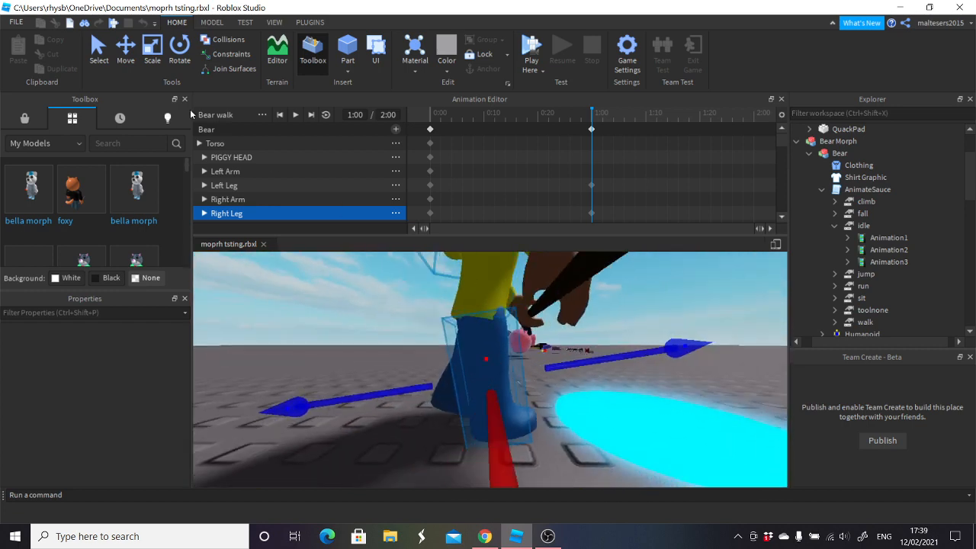
- Fine-tune the Right Leg's forward rotation at 1:00 and check the step from another angle
{"action": "left_click", "coordinate": [180, 50]}
{"action": "left_click_drag", "start_coordinate": [328, 371], "coordinate": [362, 418]}
{"action": "left_click", "coordinate": [125, 52]}
{"action": "right_click_drag", "start_coordinate": [411, 398], "coordinate": [423, 411]}
{"action": "scroll", "coordinate": [410, 397], "scroll_direction": "down", "scroll_amount": 3}
- Copy the Left Leg and Right Leg keyframes from 0:00 to 2:00 and return the playhead to 0:00
{"action": "left_click", "coordinate": [412, 400]}
{"action": "scroll", "coordinate": [421, 412], "scroll_direction": "down", "scroll_amount": 4}
{"action": "scroll", "coordinate": [421, 412], "scroll_direction": "up", "scroll_amount": 3}
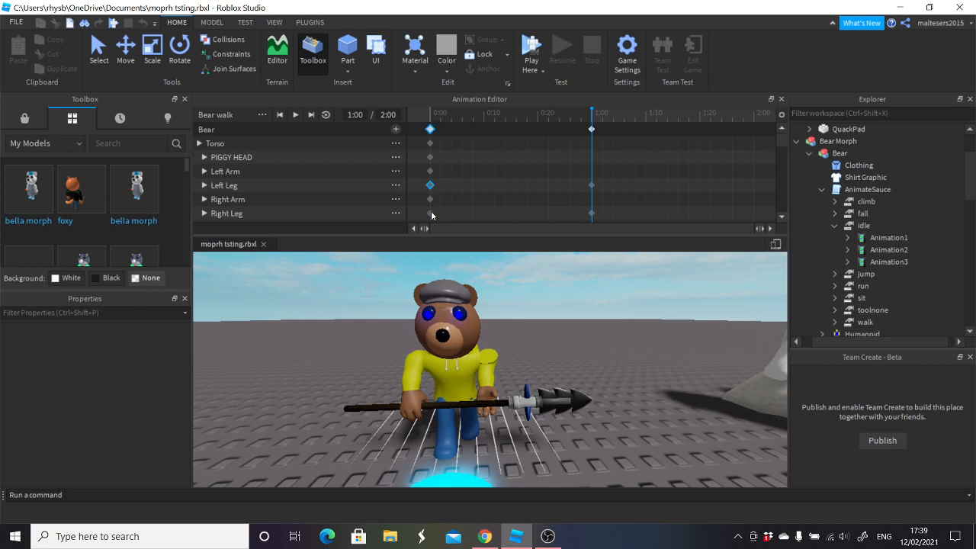
{"action": "left_click_drag", "start_coordinate": [596, 121], "coordinate": [429, 144]}
{"action": "key", "text": "ctrl+v"}
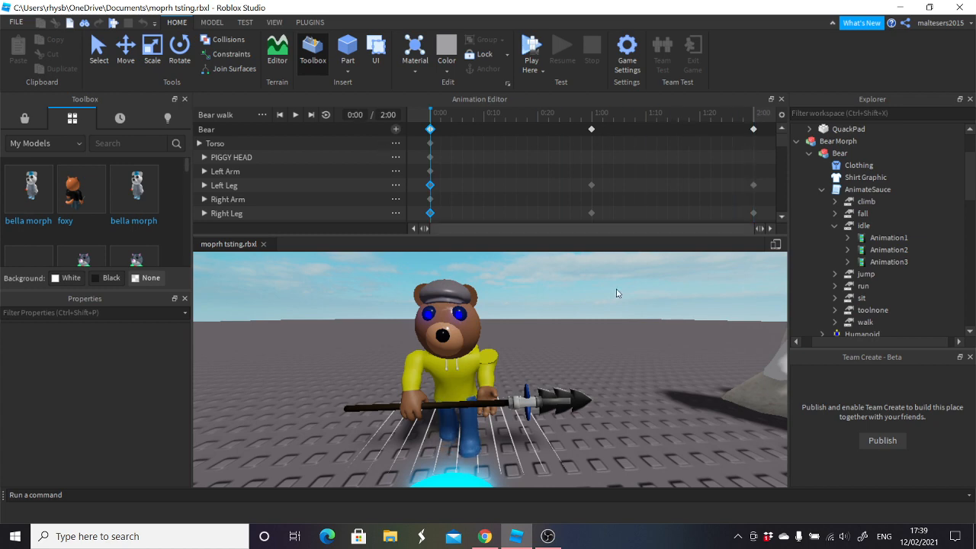
- Play the Bear walk animation with looping turned on to review the leg movement, and pause it
{"action": "right_click_drag", "start_coordinate": [678, 326], "coordinate": [678, 325]}
{"action": "scroll", "coordinate": [679, 328], "scroll_direction": "up", "scroll_amount": 3}
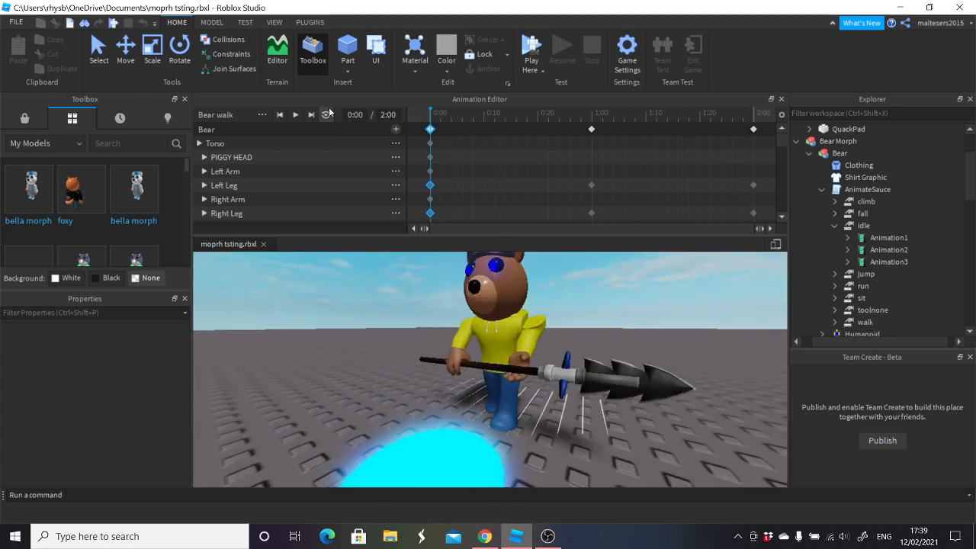
{"action": "left_click", "coordinate": [296, 116]}
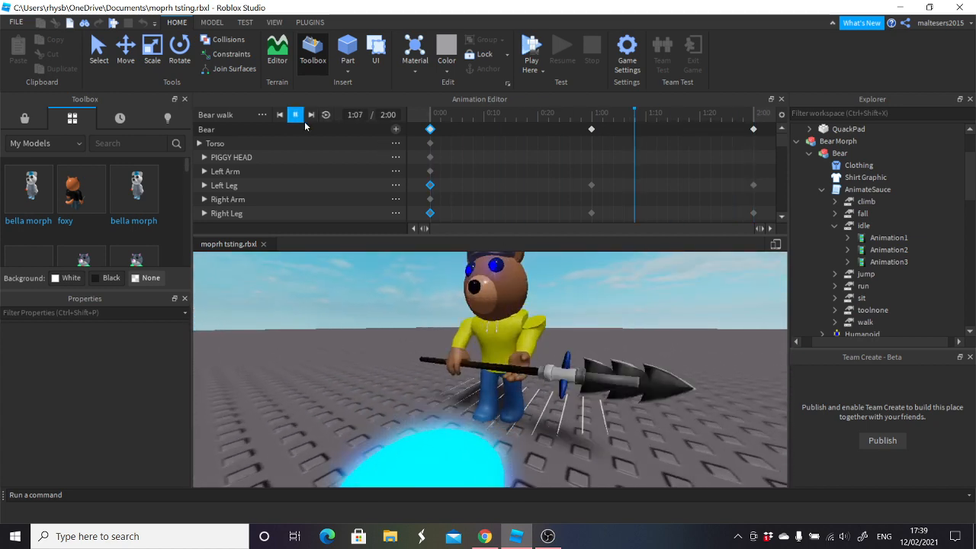
{"action": "scroll", "coordinate": [647, 344], "scroll_direction": "down", "scroll_amount": 3}
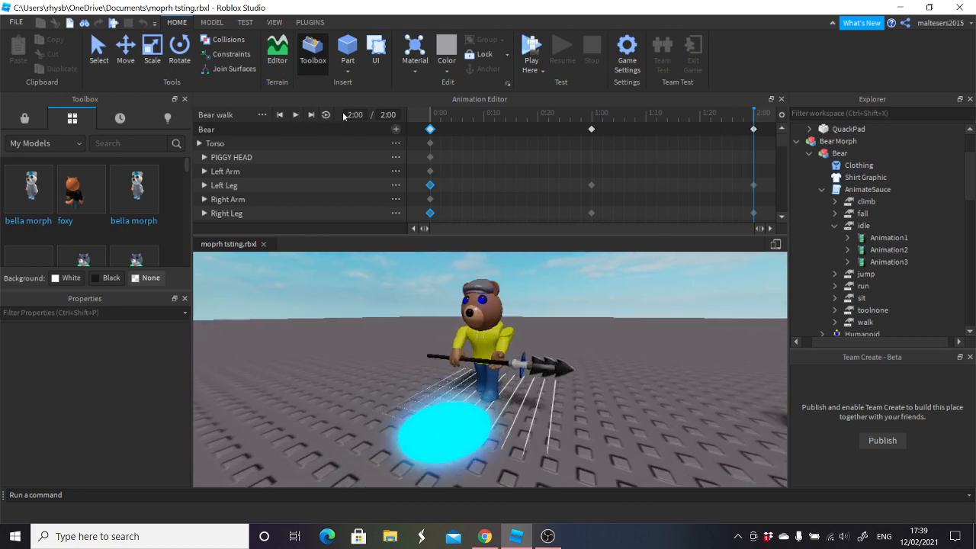
{"action": "left_click", "coordinate": [296, 115]}
{"action": "scroll", "coordinate": [626, 351], "scroll_direction": "up", "scroll_amount": 3}
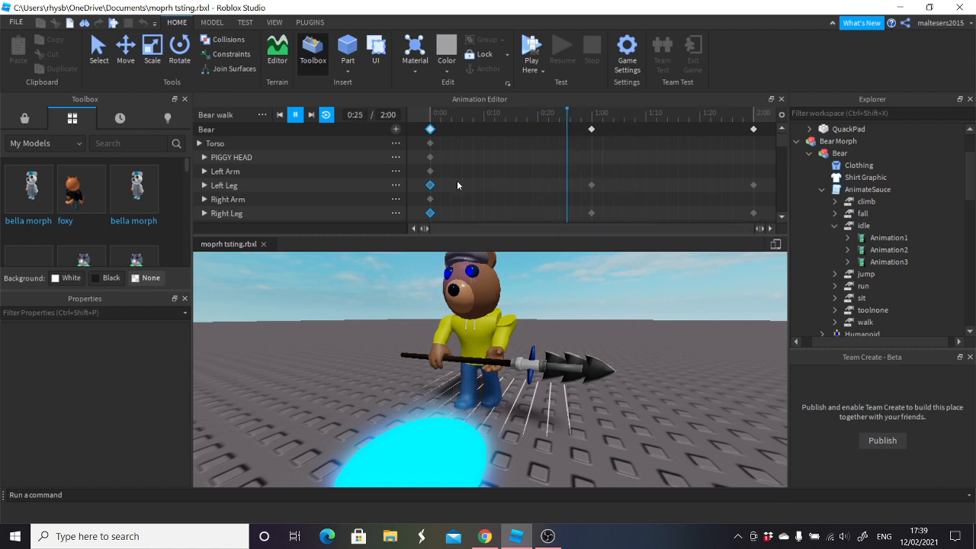
{"action": "left_click", "coordinate": [295, 115]}
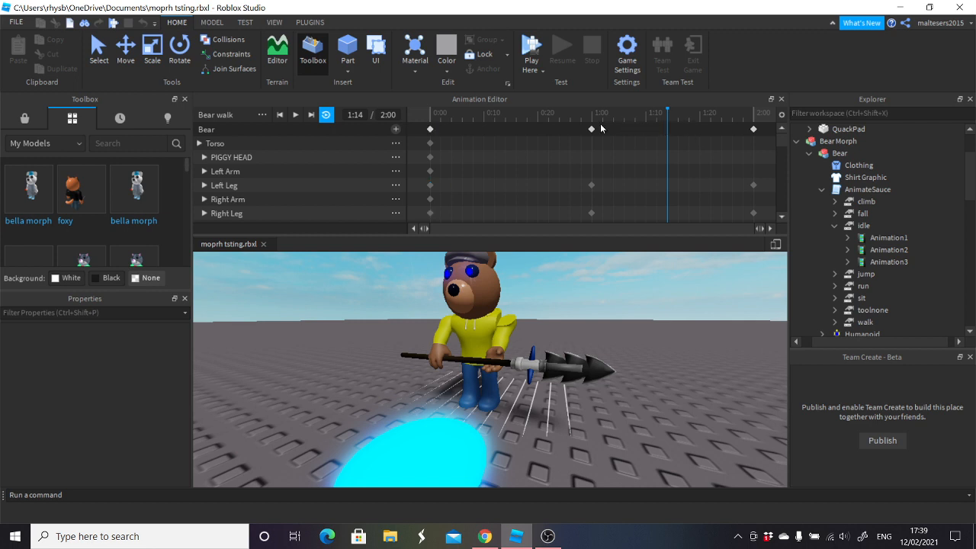
- At 1:00, raise the bear's Torso slightly
{"action": "left_click_drag", "start_coordinate": [668, 120], "coordinate": [608, 125]}
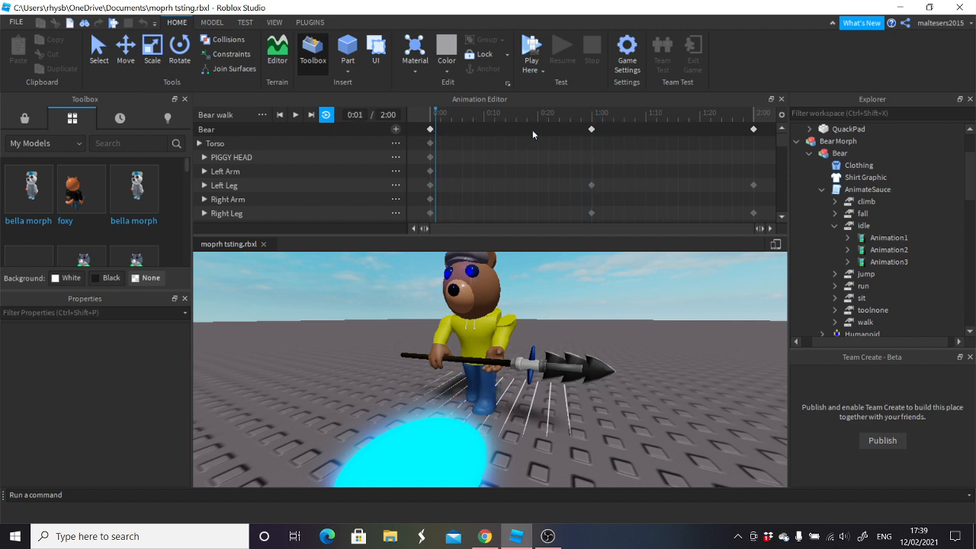
{"action": "left_click", "coordinate": [592, 130]}
{"action": "left_click", "coordinate": [479, 324]}
{"action": "scroll", "coordinate": [481, 305], "scroll_direction": "up", "scroll_amount": 2}
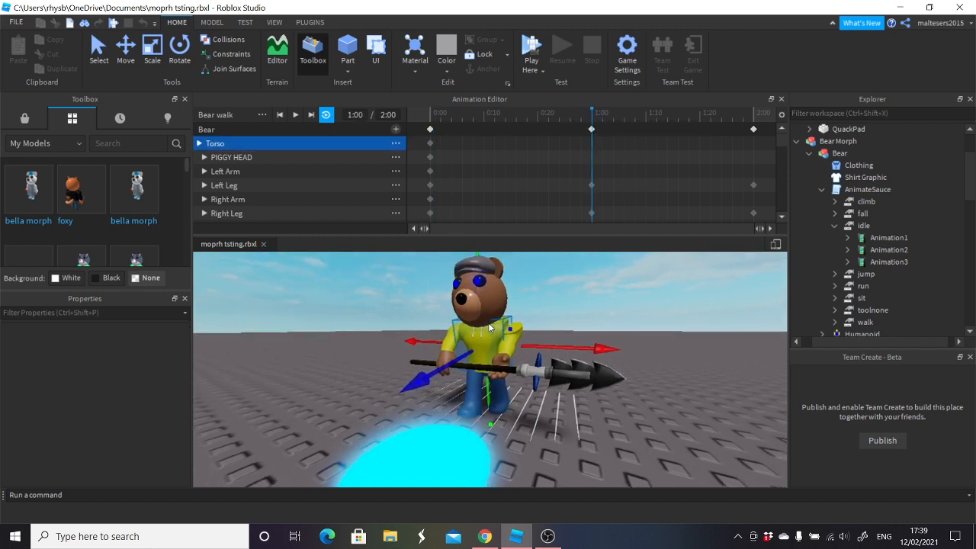
{"action": "left_click_drag", "start_coordinate": [486, 264], "coordinate": [487, 260]}
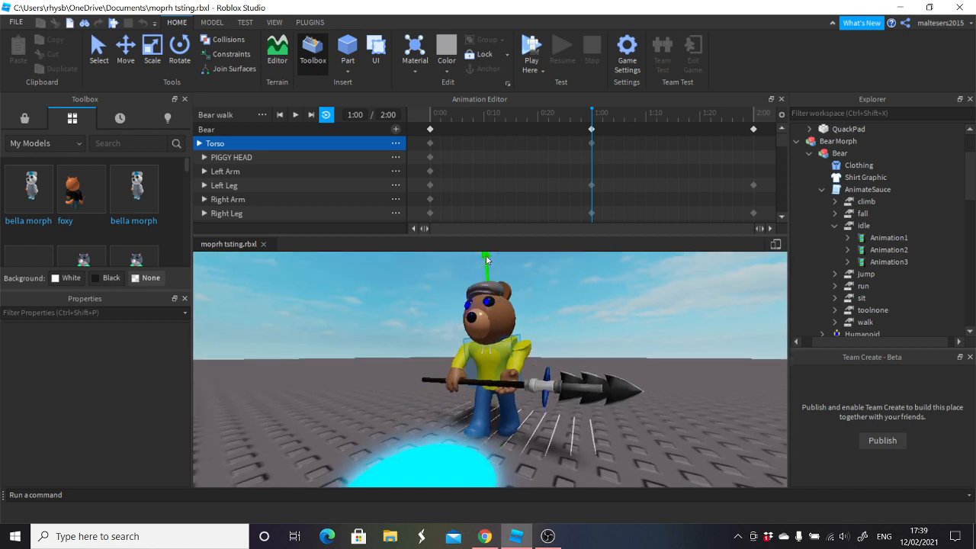
- Shift the Right Leg and Left Leg slightly down at 1:00 to offset the raised torso
{"action": "left_click", "coordinate": [482, 415]}
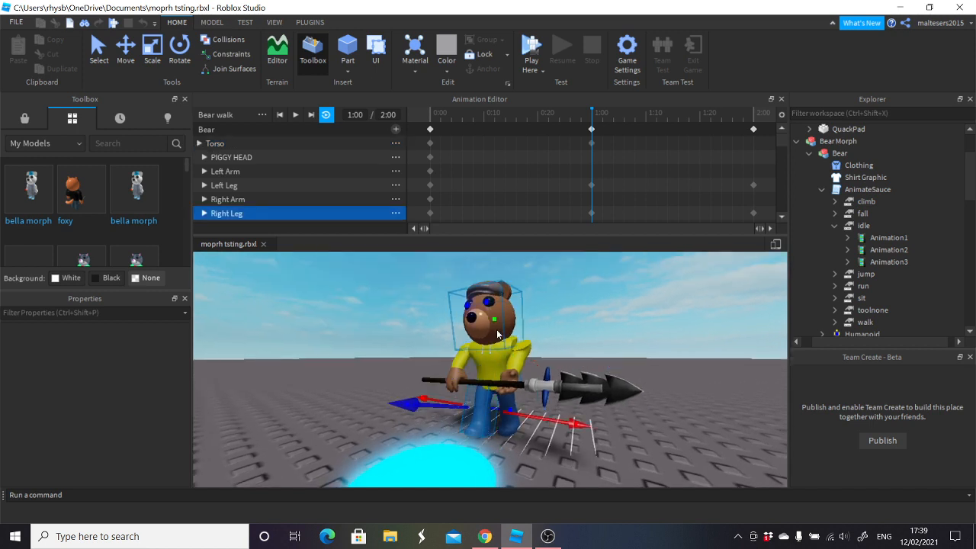
{"action": "left_click_drag", "start_coordinate": [496, 322], "coordinate": [496, 325]}
{"action": "left_click", "coordinate": [518, 412]}
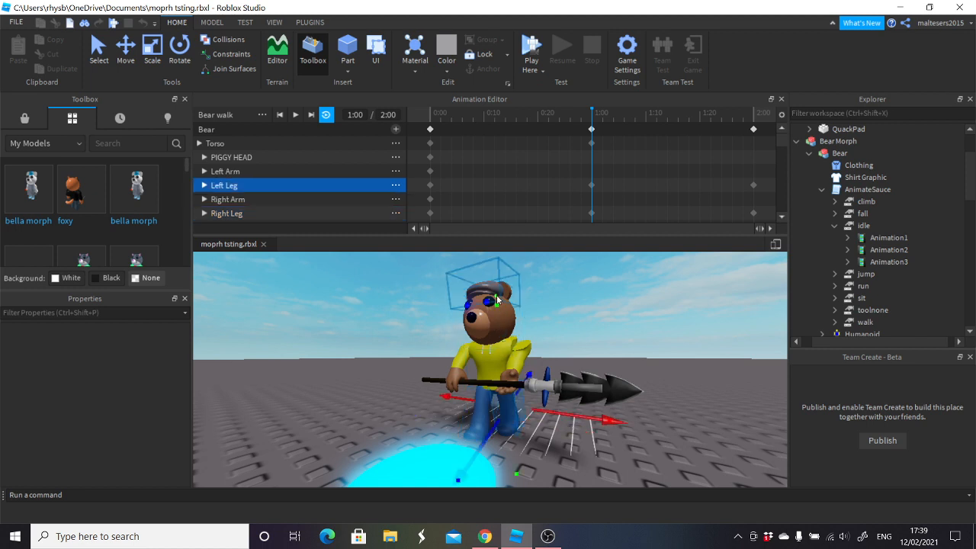
{"action": "left_click_drag", "start_coordinate": [496, 300], "coordinate": [500, 301]}
{"action": "left_click", "coordinate": [570, 293]}
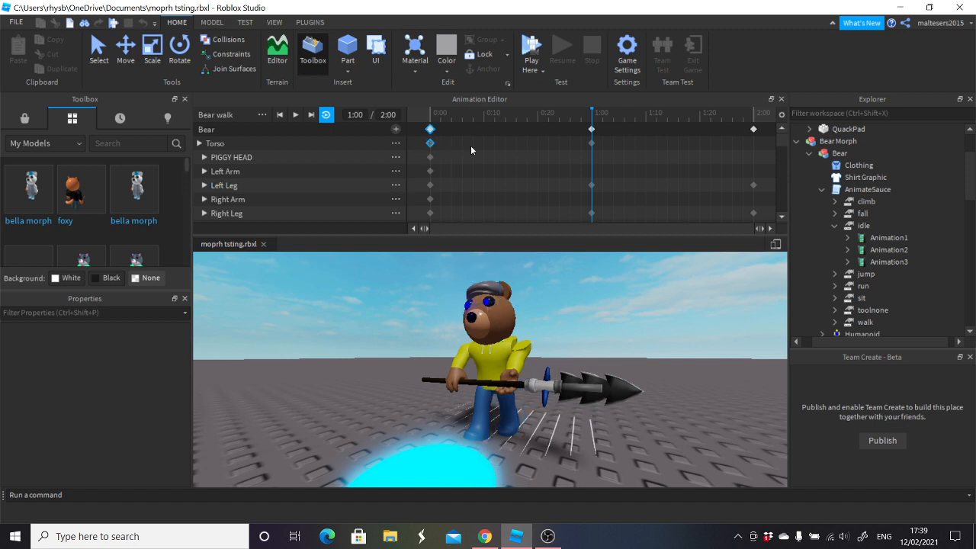
- Copy the Torso keyframe from 0:00 to 2:00 and play the walk loop from the start
{"action": "left_click_drag", "start_coordinate": [599, 122], "coordinate": [755, 113]}
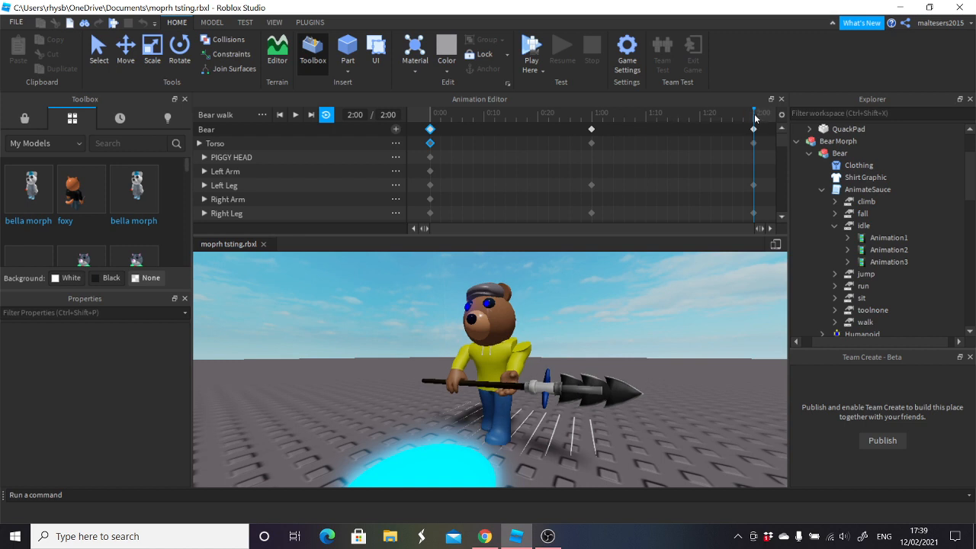
{"action": "left_click_drag", "start_coordinate": [756, 118], "coordinate": [429, 121]}
{"action": "left_click", "coordinate": [295, 114]}
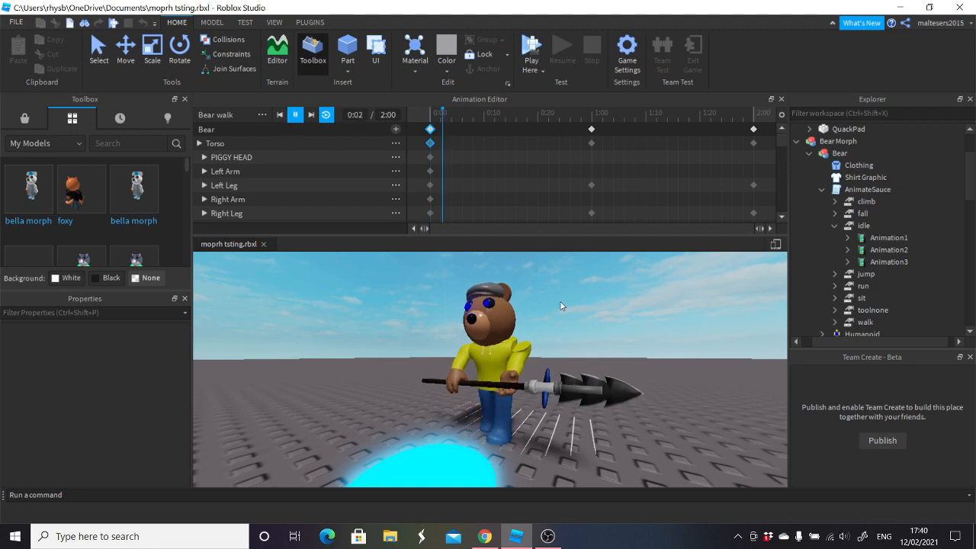
{"action": "left_click", "coordinate": [296, 115]}
- At 1:13, tilt the bear's PIGGY HEAD back so that it looks upward
{"action": "scroll", "coordinate": [634, 324], "scroll_direction": "down", "scroll_amount": 2}
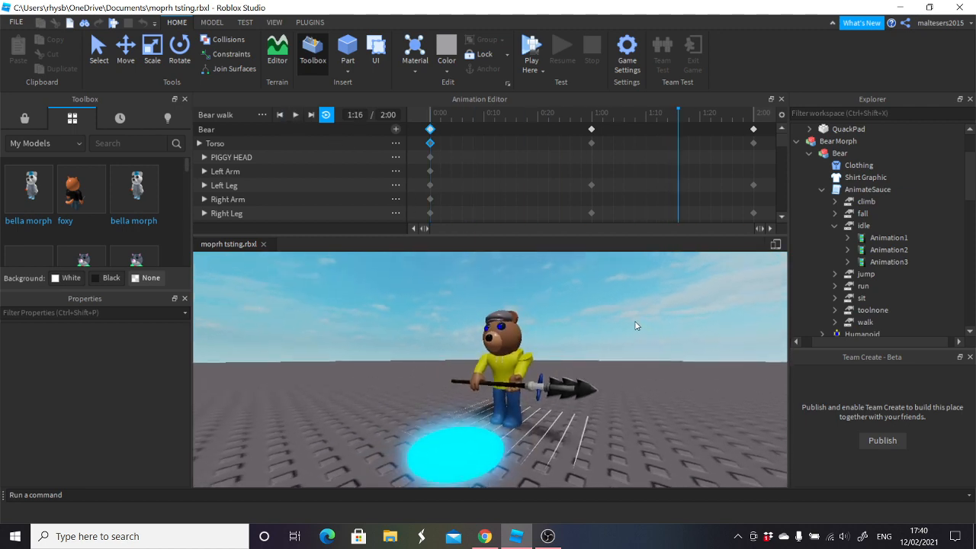
{"action": "scroll", "coordinate": [635, 323], "scroll_direction": "up", "scroll_amount": 5}
{"action": "right_click_drag", "start_coordinate": [635, 323], "coordinate": [660, 291]}
{"action": "scroll", "coordinate": [671, 334], "scroll_direction": "down", "scroll_amount": 5}
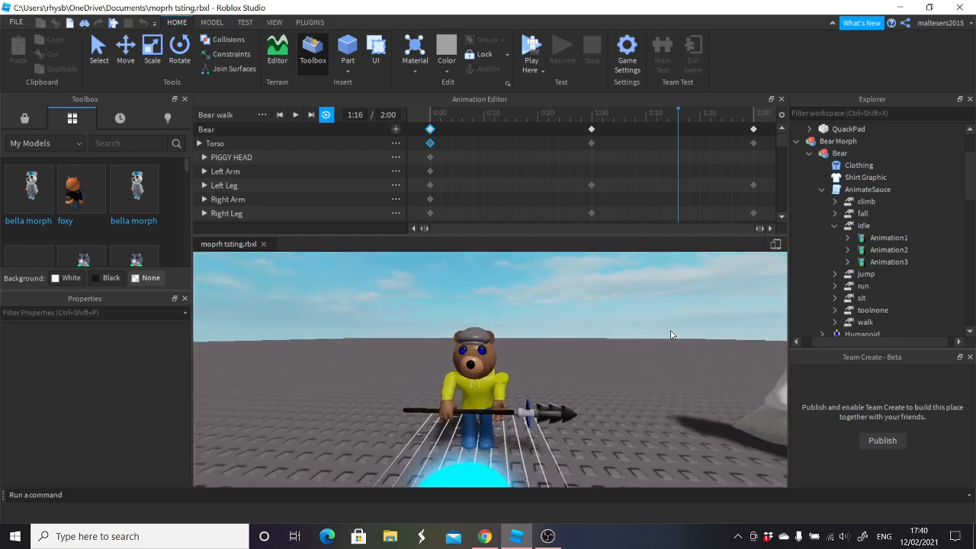
{"action": "scroll", "coordinate": [672, 334], "scroll_direction": "up", "scroll_amount": 2}
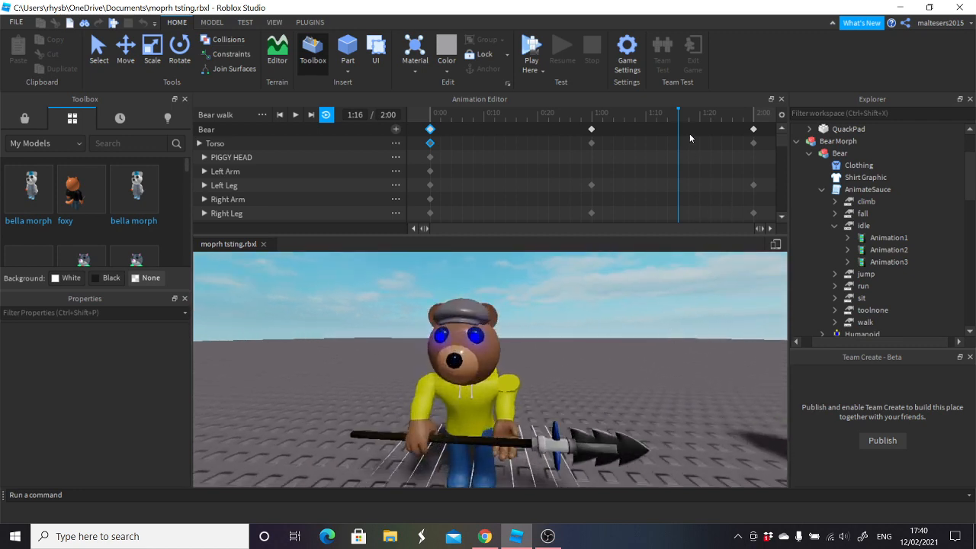
{"action": "left_click", "coordinate": [500, 354]}
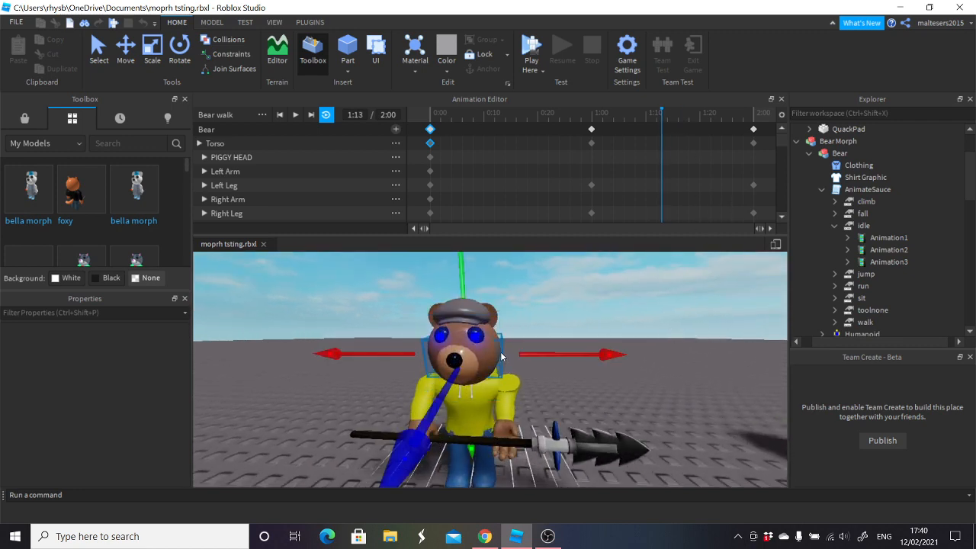
{"action": "left_click", "coordinate": [582, 308]}
{"action": "right_click_drag", "start_coordinate": [581, 307], "coordinate": [568, 335]}
{"action": "left_click", "coordinate": [518, 341]}
{"action": "scroll", "coordinate": [568, 334], "scroll_direction": "up", "scroll_amount": 3}
{"action": "scroll", "coordinate": [568, 336], "scroll_direction": "down", "scroll_amount": 3}
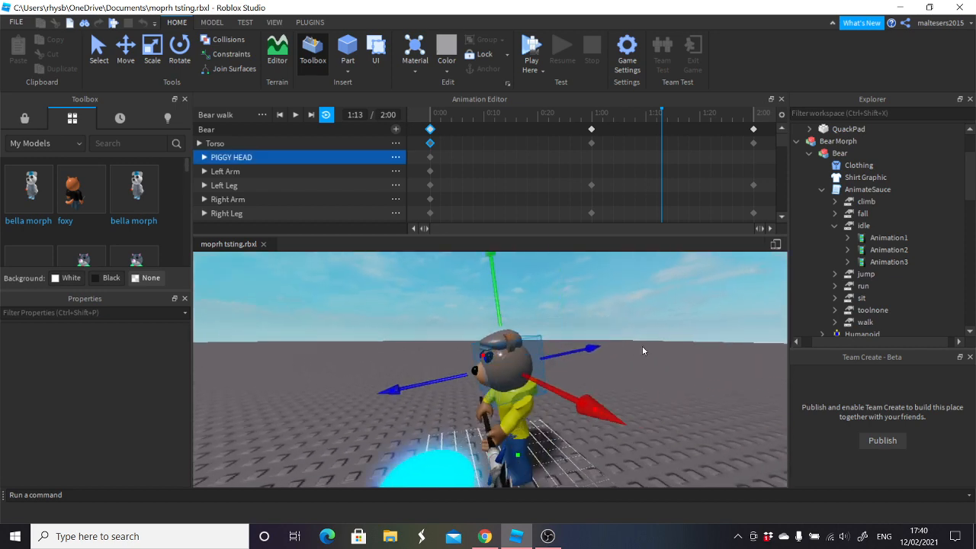
{"action": "left_click", "coordinate": [191, 52]}
{"action": "mouse_move", "coordinate": [412, 388]}
{"action": "left_mouse_down"}
{"action": "mouse_move", "coordinate": [416, 340]}
{"action": "mouse_move", "coordinate": [399, 316]}
{"action": "mouse_move", "coordinate": [399, 378]}
{"action": "left_mouse_up"}
- Copy the PIGGY HEAD keyframe from 0:00 to 1:15 and 1:11, on both sides of the head tilt
{"action": "left_click", "coordinate": [672, 114]}
{"action": "key", "text": "Delete"}
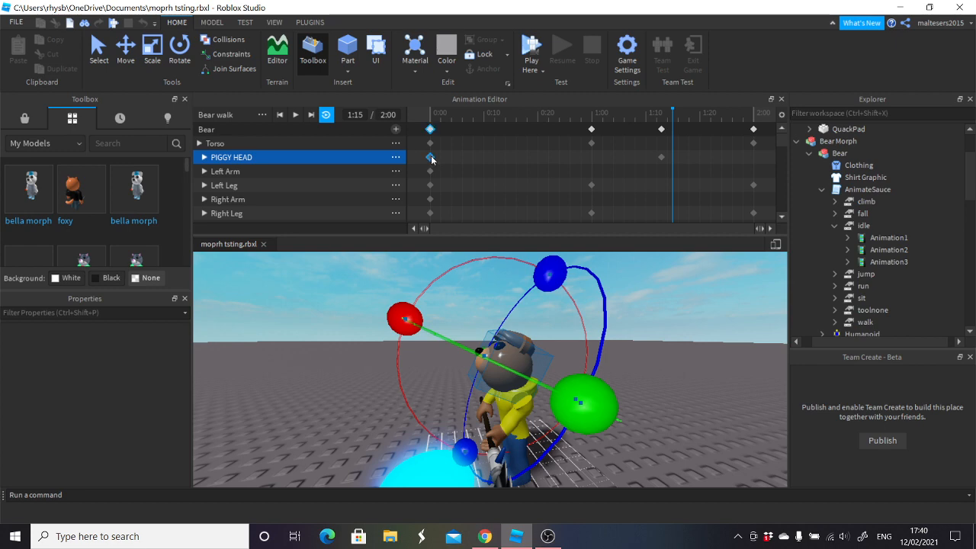
{"action": "key", "text": "ctrl+z"}
{"action": "left_click_drag", "start_coordinate": [671, 118], "coordinate": [331, 130]}
{"action": "left_click", "coordinate": [715, 348]}
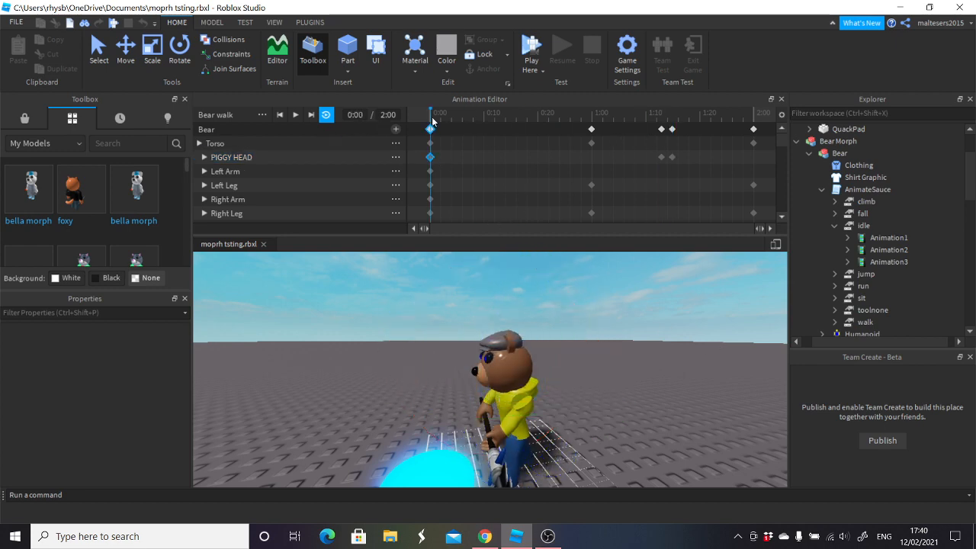
{"action": "left_click_drag", "start_coordinate": [433, 120], "coordinate": [363, 120]}
- Play the Bear walk loop to review the head tilt up close, and pause it
{"action": "left_click", "coordinate": [296, 116]}
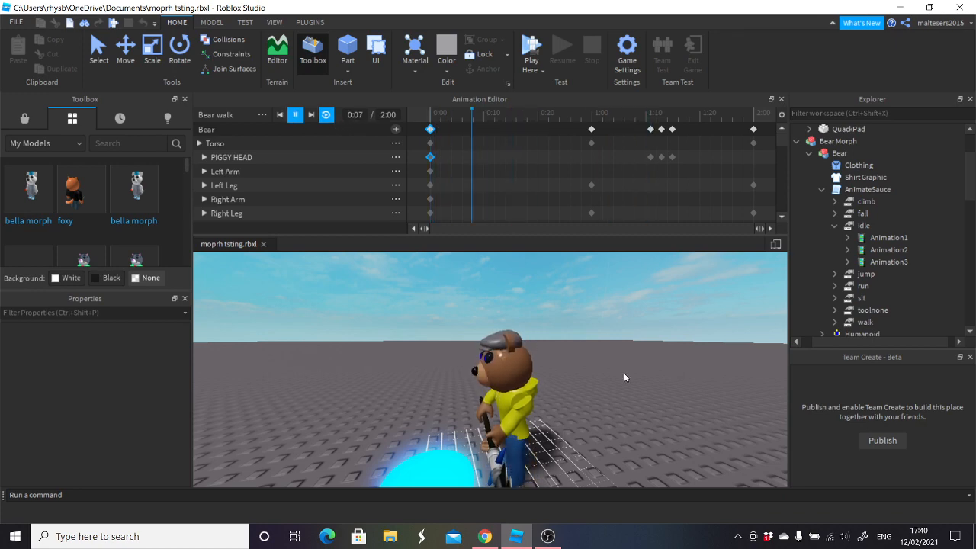
{"action": "scroll", "coordinate": [624, 373], "scroll_direction": "up", "scroll_amount": 2}
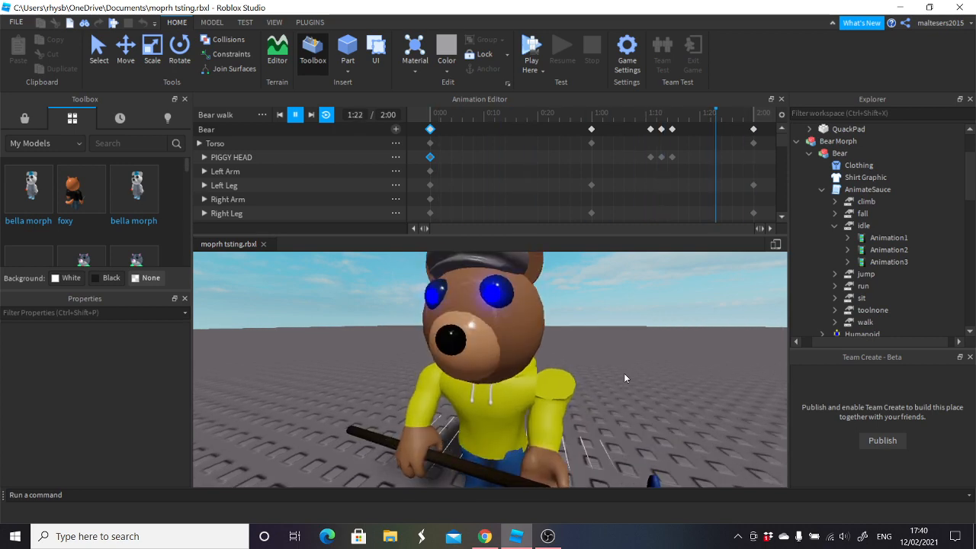
{"action": "scroll", "coordinate": [624, 373], "scroll_direction": "down", "scroll_amount": 2}
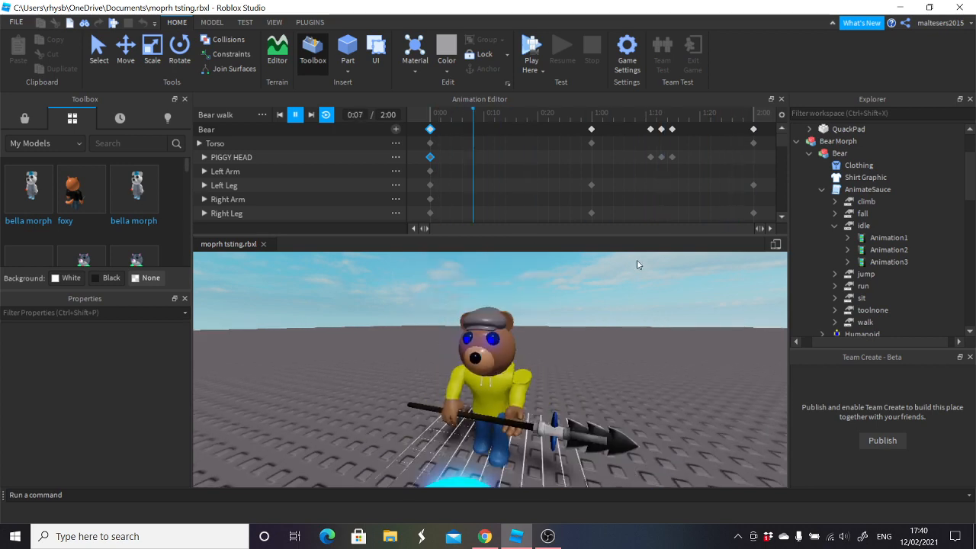
{"action": "scroll", "coordinate": [639, 264], "scroll_direction": "up", "scroll_amount": 1}
{"action": "left_click", "coordinate": [296, 115]}
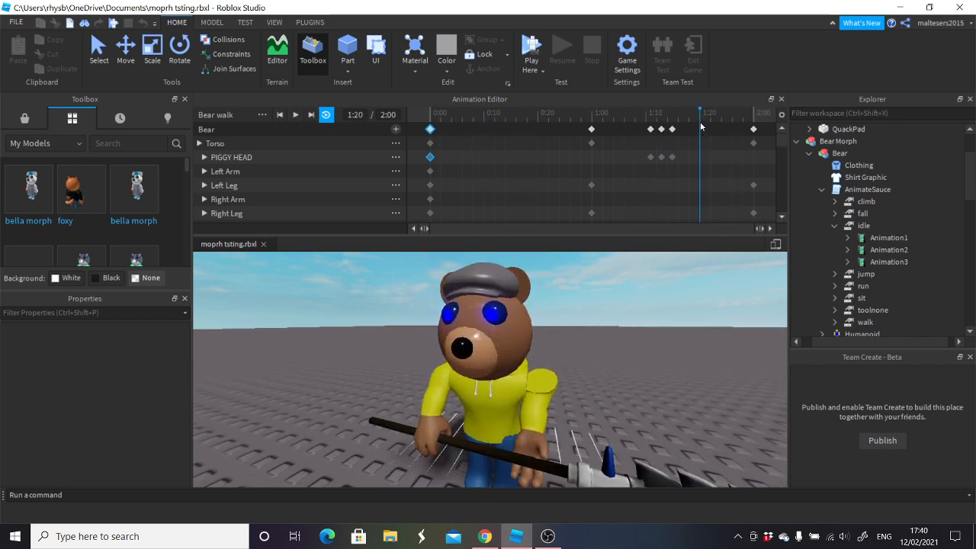
- At 1:13, tilt the bear's PIGGY HEAD further back and shift it slightly to fit the pose
{"action": "left_click_drag", "start_coordinate": [701, 118], "coordinate": [663, 117]}
{"action": "right_click_drag", "start_coordinate": [635, 284], "coordinate": [632, 315]}
{"action": "scroll", "coordinate": [573, 354], "scroll_direction": "down", "scroll_amount": 2}
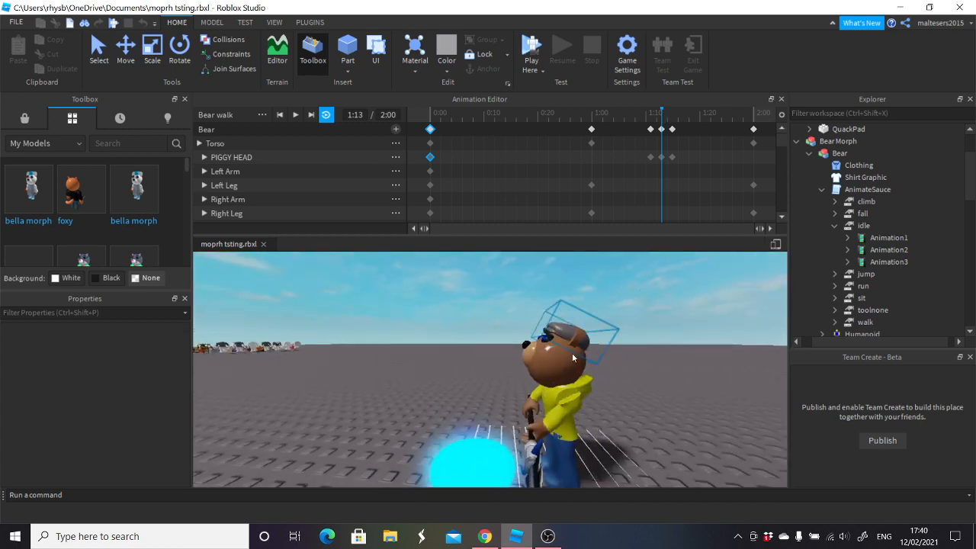
{"action": "left_click", "coordinate": [572, 362]}
{"action": "left_click", "coordinate": [544, 370]}
{"action": "left_click_drag", "start_coordinate": [466, 308], "coordinate": [486, 285]}
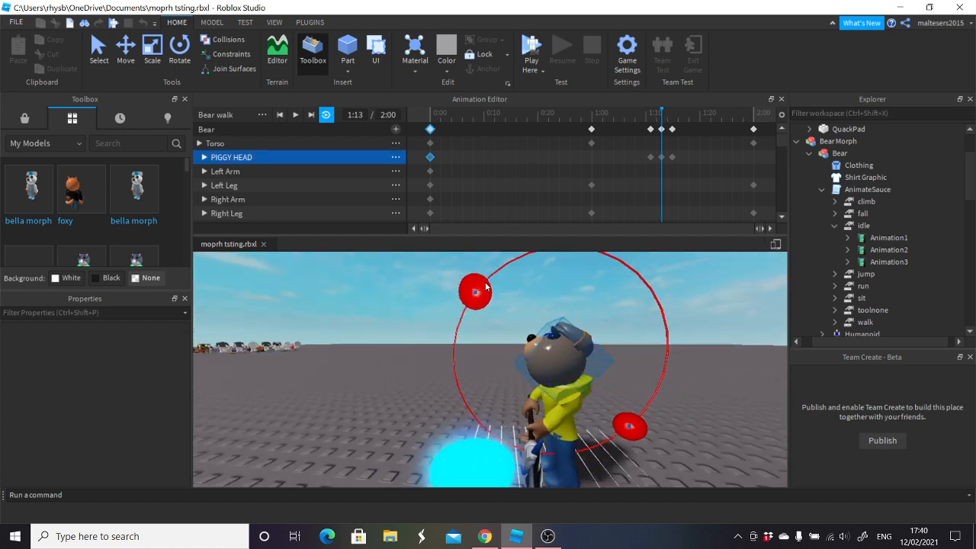
{"action": "left_click", "coordinate": [127, 55]}
{"action": "left_click_drag", "start_coordinate": [627, 291], "coordinate": [636, 279]}
{"action": "mouse_move", "coordinate": [615, 399]}
{"action": "left_mouse_down"}
{"action": "mouse_move", "coordinate": [620, 408]}
{"action": "mouse_move", "coordinate": [612, 403]}
{"action": "left_mouse_up"}
- Play the Bear walk loop from the start to review the adjusted head tilt, and pause it
{"action": "right_click_drag", "start_coordinate": [633, 406], "coordinate": [600, 417]}
{"action": "left_click", "coordinate": [600, 417]}
{"action": "key", "text": "a"}
{"action": "left_click_drag", "start_coordinate": [663, 116], "coordinate": [311, 137]}
{"action": "left_click", "coordinate": [296, 115]}
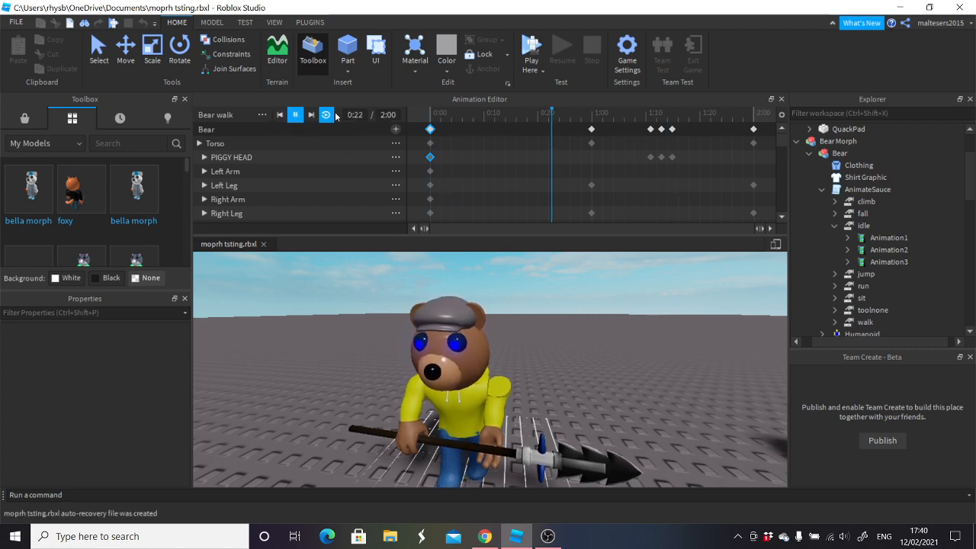
{"action": "left_click", "coordinate": [296, 115]}
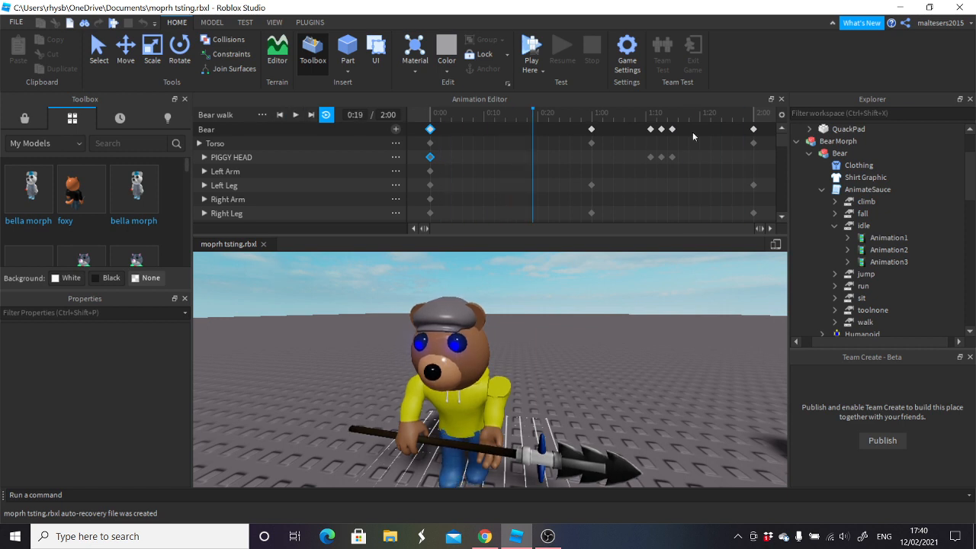
- Move the PIGGY HEAD keyframes around the head tilt outward to 1:10 and 1:16, and preview the loop
{"action": "left_click", "coordinate": [647, 130]}
{"action": "left_click_drag", "start_coordinate": [648, 131], "coordinate": [691, 156]}
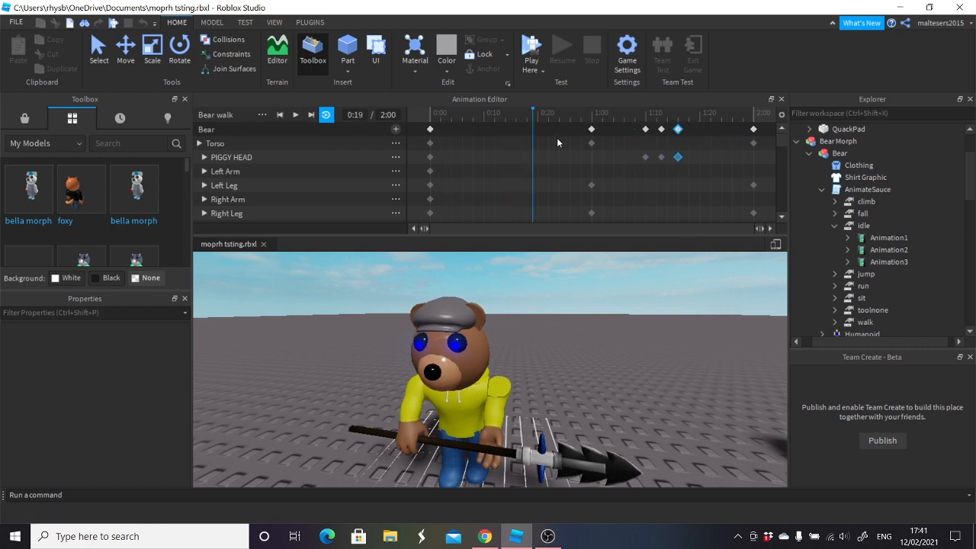
{"action": "left_click", "coordinate": [295, 115]}
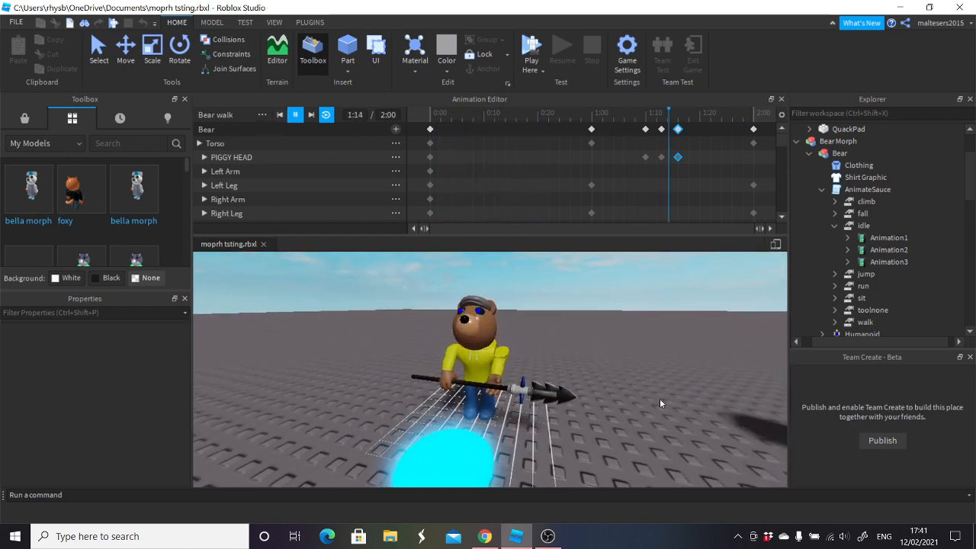
{"action": "left_click", "coordinate": [296, 116]}
- Export the Bear walk animation to Roblox with the description "dwadsd", copy its asset ID and close the export window
{"action": "left_click", "coordinate": [261, 115]}
{"action": "left_click", "coordinate": [302, 182]}
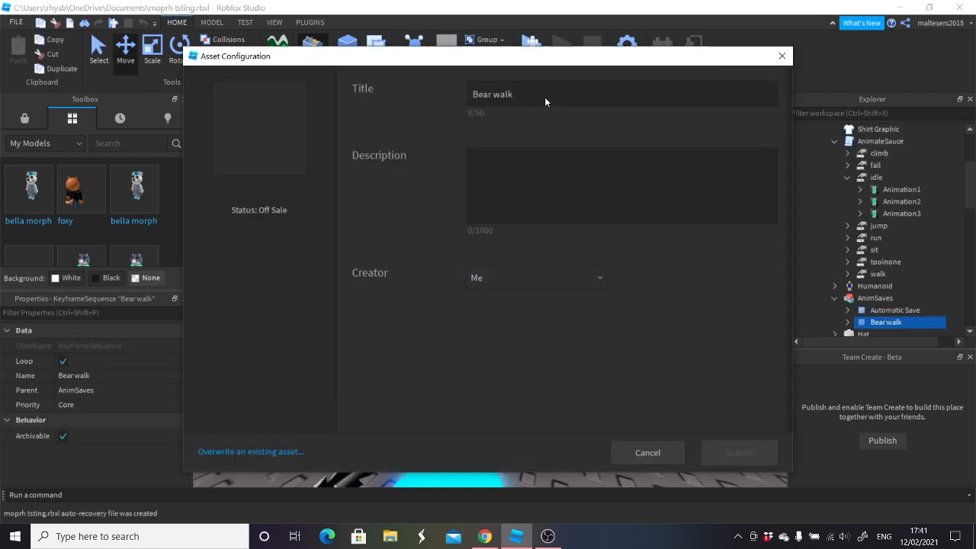
{"action": "left_click", "coordinate": [595, 183]}
{"action": "type", "text": "dwadsd"}
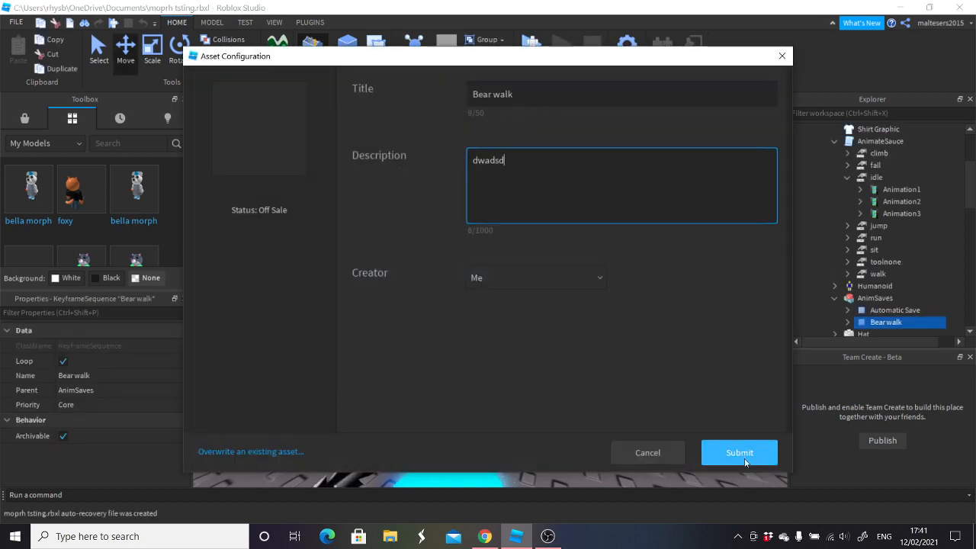
{"action": "left_click", "coordinate": [739, 453]}
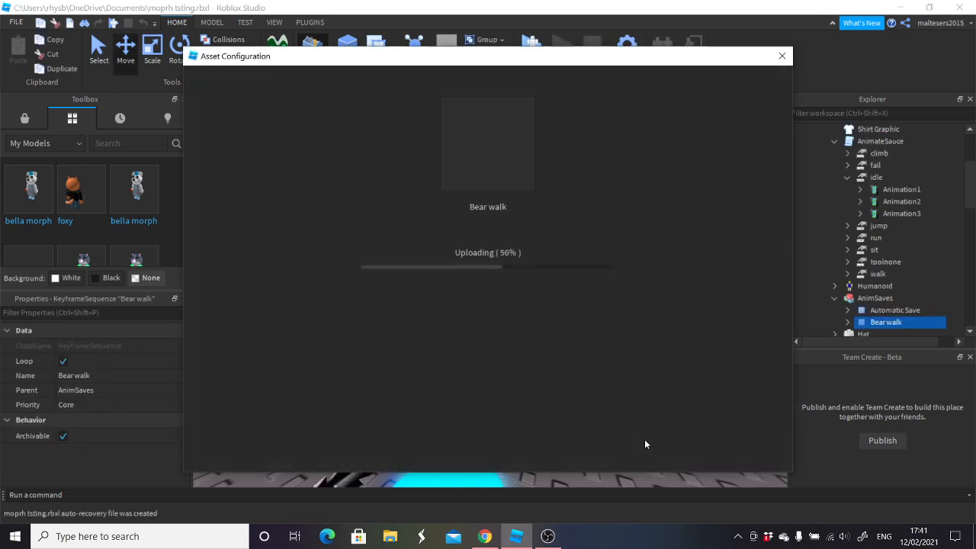
{"action": "left_click", "coordinate": [517, 226]}
{"action": "left_click", "coordinate": [518, 450]}
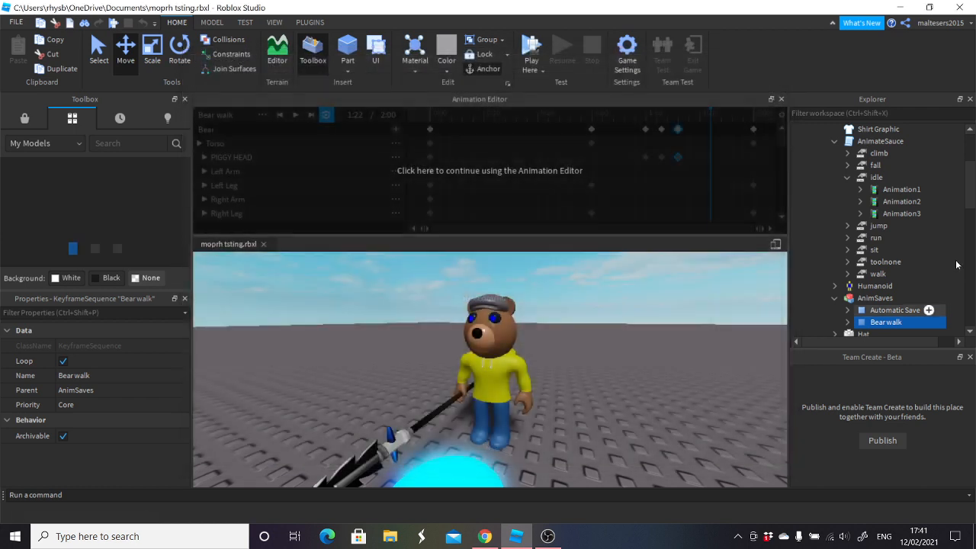
- Replace the ID number in the AnimationId of WalkAnim, under AnimateSauce's walk value, with the copied asset ID
{"action": "left_click", "coordinate": [829, 261]}
{"action": "left_click", "coordinate": [884, 275]}
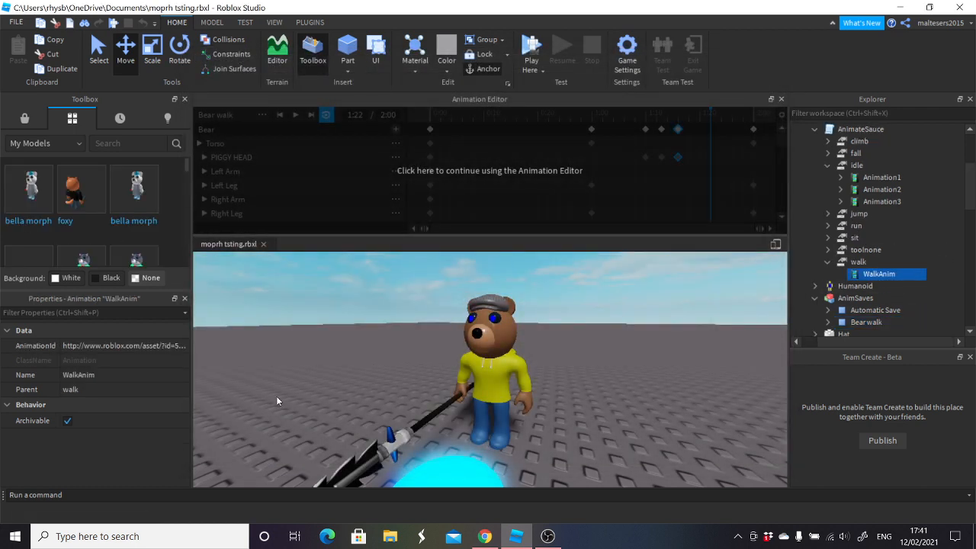
{"action": "left_click", "coordinate": [180, 347]}
{"action": "double_click", "coordinate": [180, 348]}
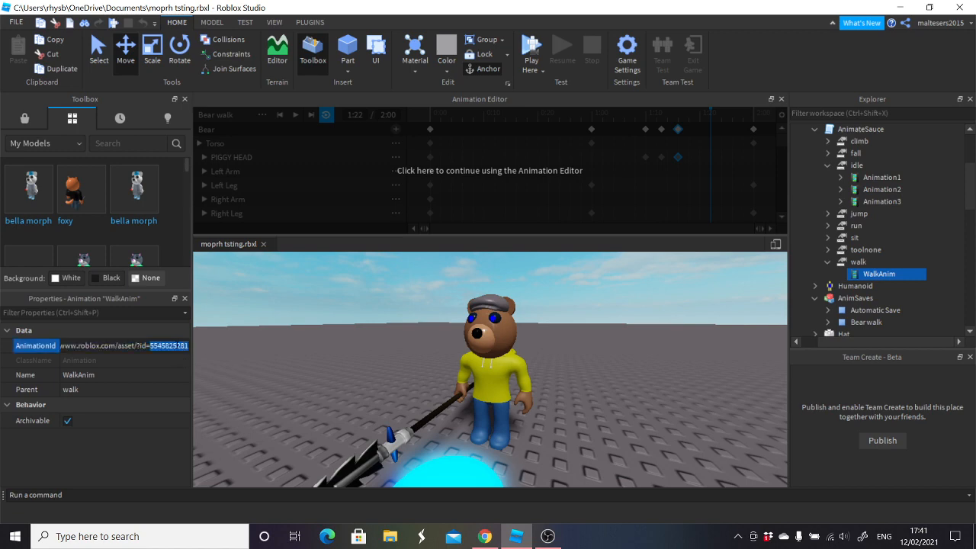
{"action": "key", "text": "BackSpace"}
{"action": "key", "text": "ctrl+v"}
{"action": "key", "text": "Return"}
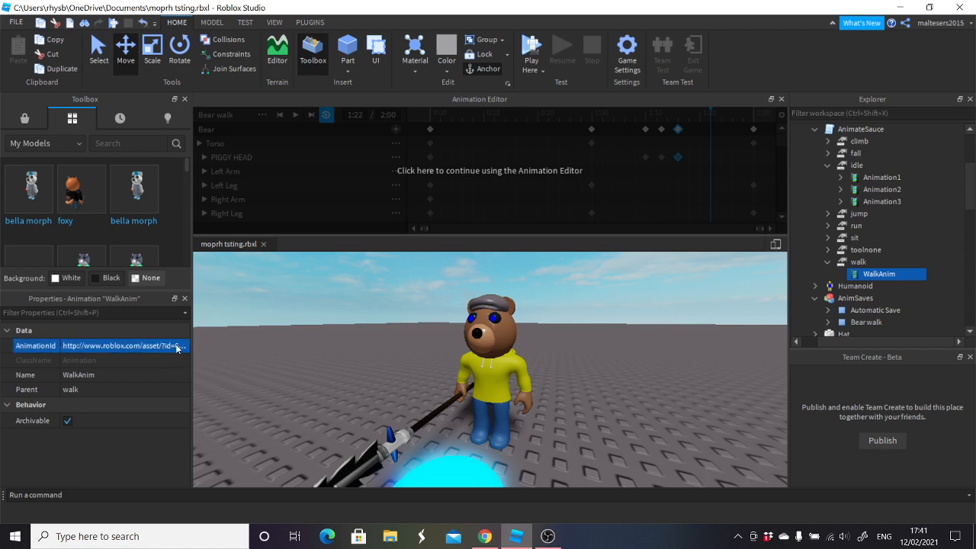
- Playtest the game, morph into the bear and walk around to check the walk and idle animations, and stop the test
{"action": "left_click", "coordinate": [532, 45]}
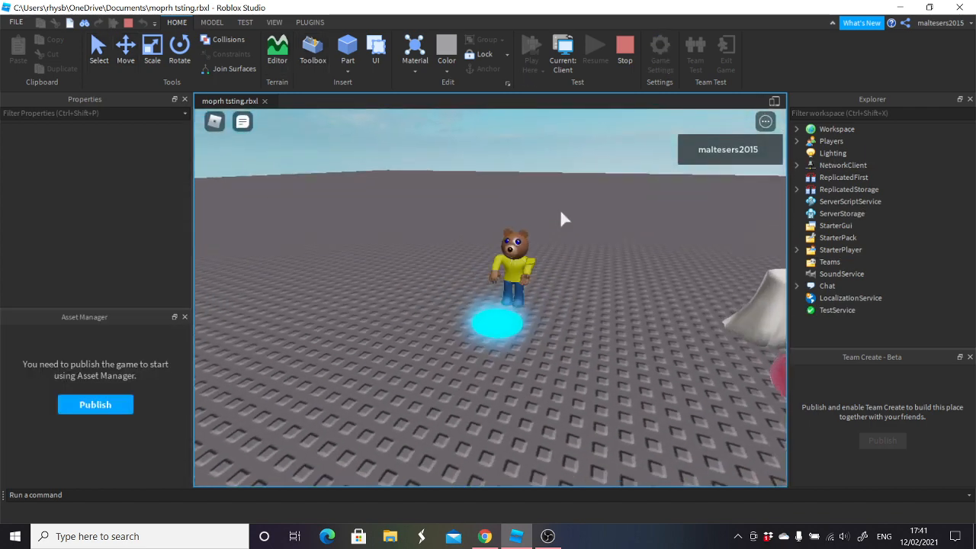
{"action": "key", "text": "s"}
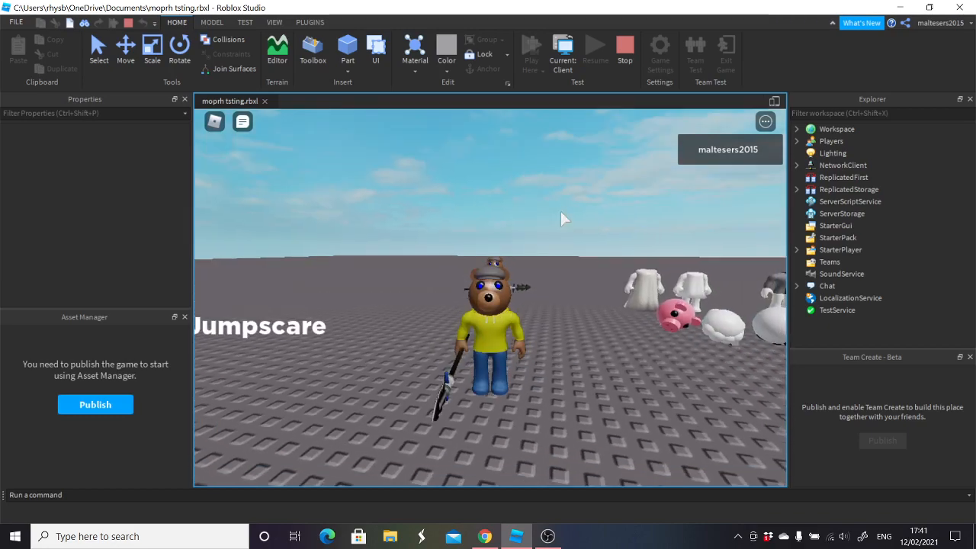
{"action": "right_click_drag", "start_coordinate": [560, 212], "coordinate": [561, 213]}
{"action": "key", "text": "s"}
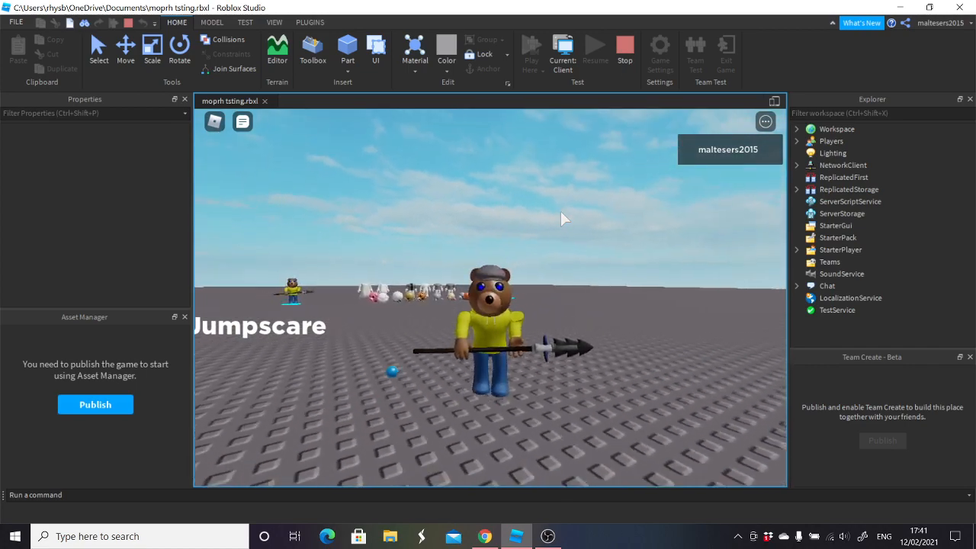
{"action": "key", "text": "s"}
{"action": "key", "text": "a"}
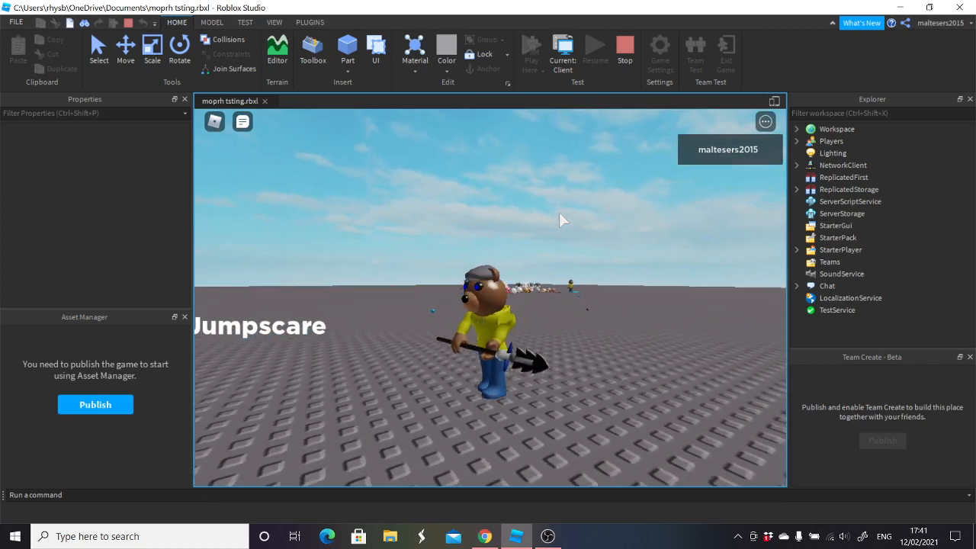
{"action": "right_click_drag", "start_coordinate": [560, 212], "coordinate": [532, 227]}
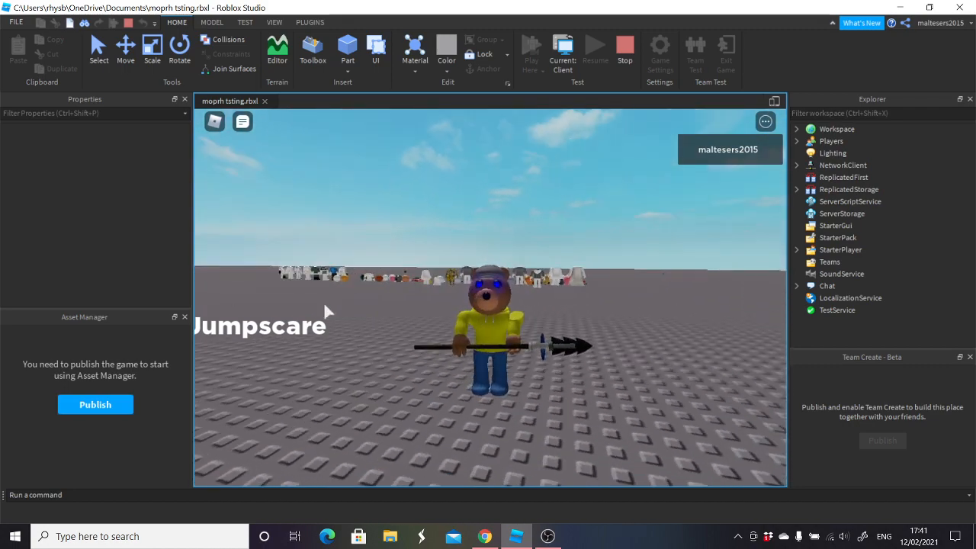
{"action": "right_click_drag", "start_coordinate": [487, 287], "coordinate": [518, 301]}
{"action": "key", "text": "w"}
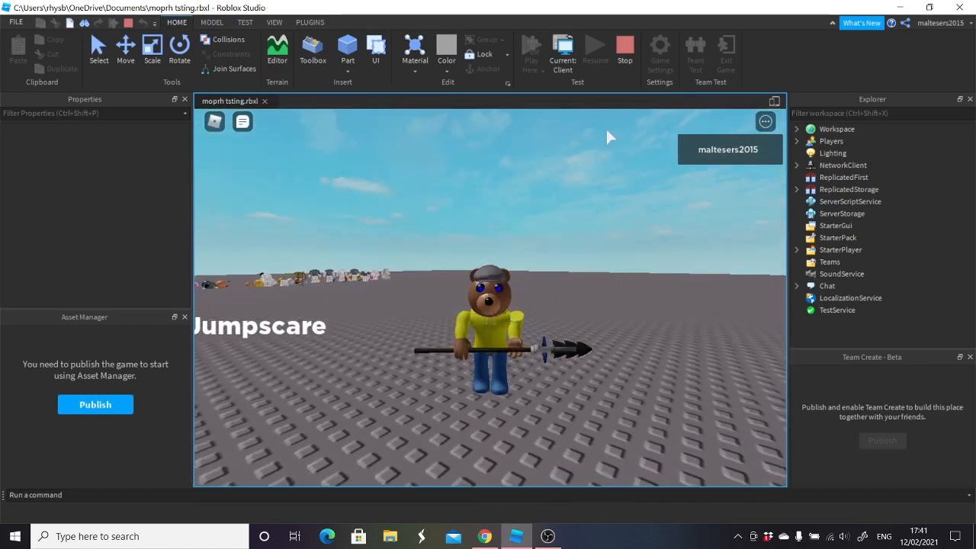
{"action": "left_click", "coordinate": [633, 46]}
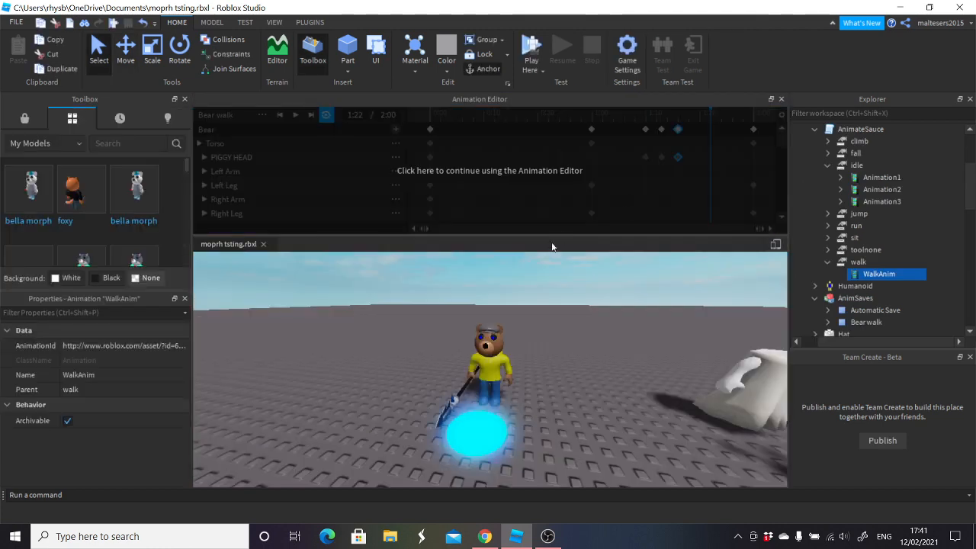
- Bring the bear morph back into close view and resume working in the Animation Editor
{"action": "scroll", "coordinate": [566, 334], "scroll_direction": "up", "scroll_amount": 4}
{"action": "right_click_drag", "start_coordinate": [566, 334], "coordinate": [566, 334]}
{"action": "scroll", "coordinate": [566, 334], "scroll_direction": "down", "scroll_amount": 4}
{"action": "scroll", "coordinate": [565, 334], "scroll_direction": "up", "scroll_amount": 2}
{"action": "left_click", "coordinate": [489, 377]}
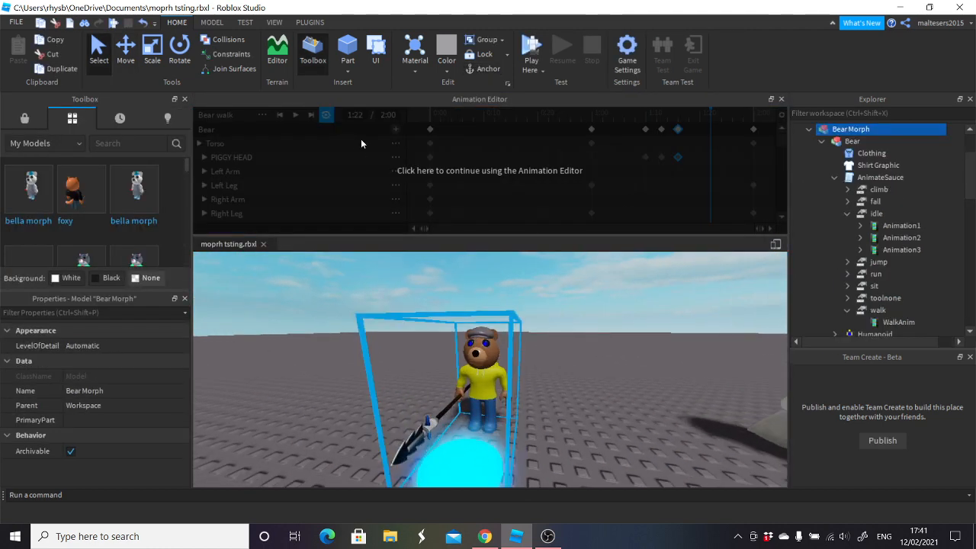
{"action": "left_click", "coordinate": [362, 144]}
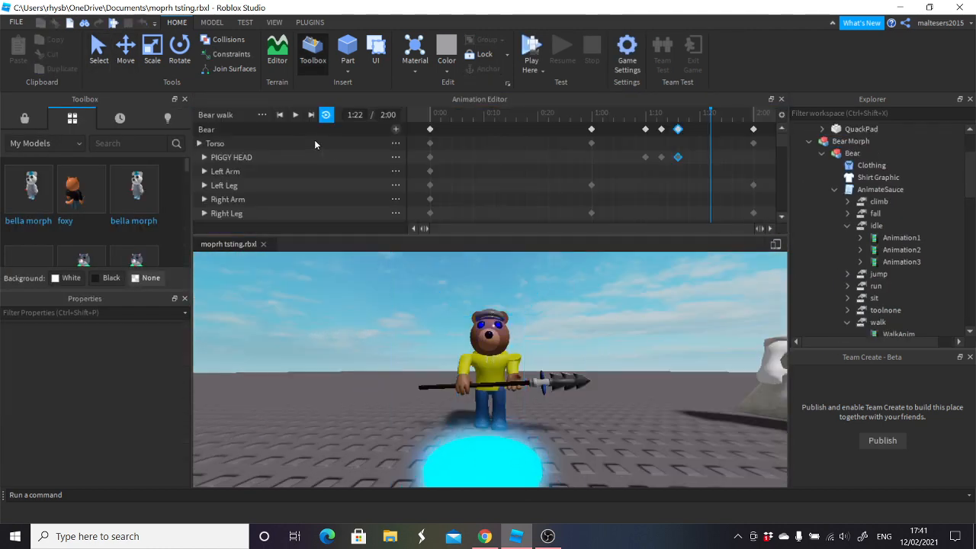
- Import the "Killing elly" animation from Roblox onto the bear and play it once
{"action": "left_click", "coordinate": [262, 114]}
{"action": "mouse_move", "coordinate": [330, 173]}
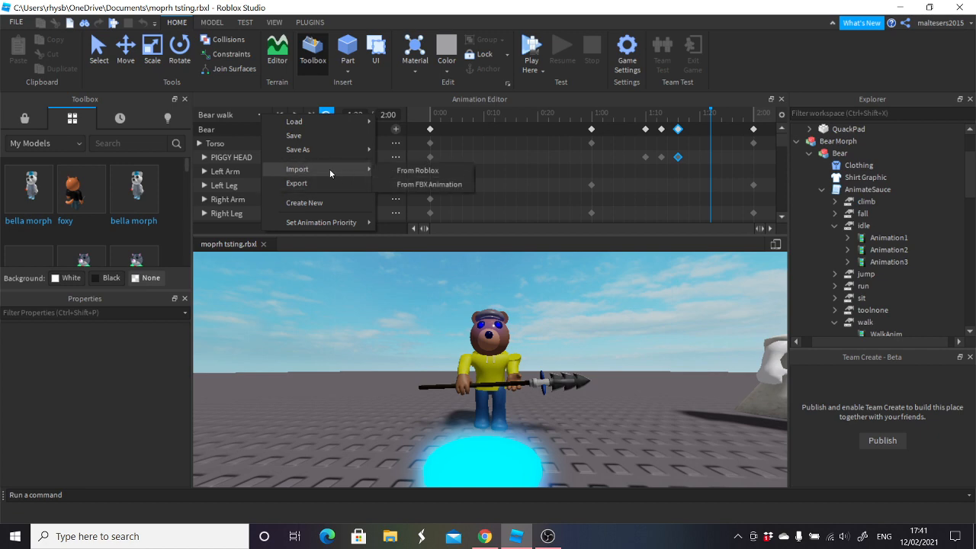
{"action": "left_click", "coordinate": [394, 169]}
{"action": "left_click", "coordinate": [263, 115]}
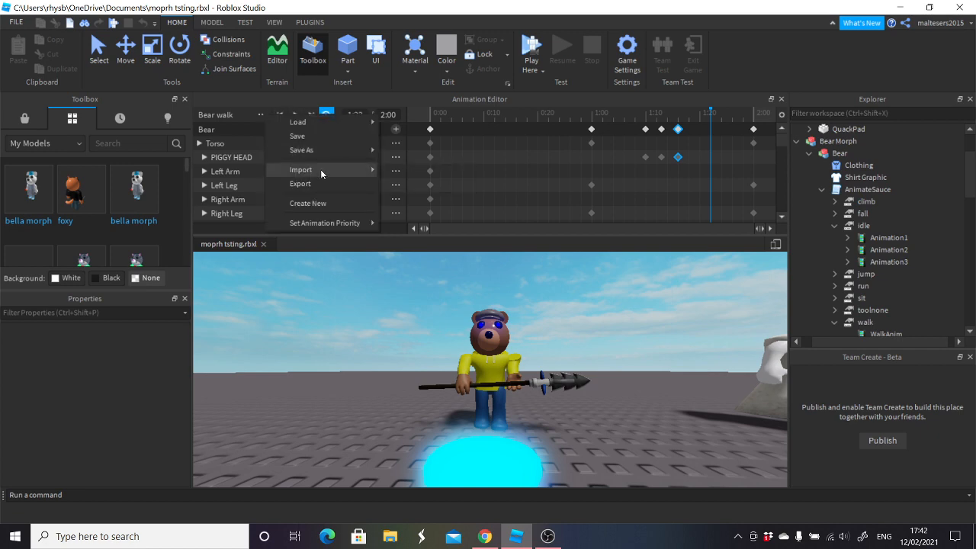
{"action": "mouse_move", "coordinate": [320, 170]}
{"action": "left_click", "coordinate": [408, 171]}
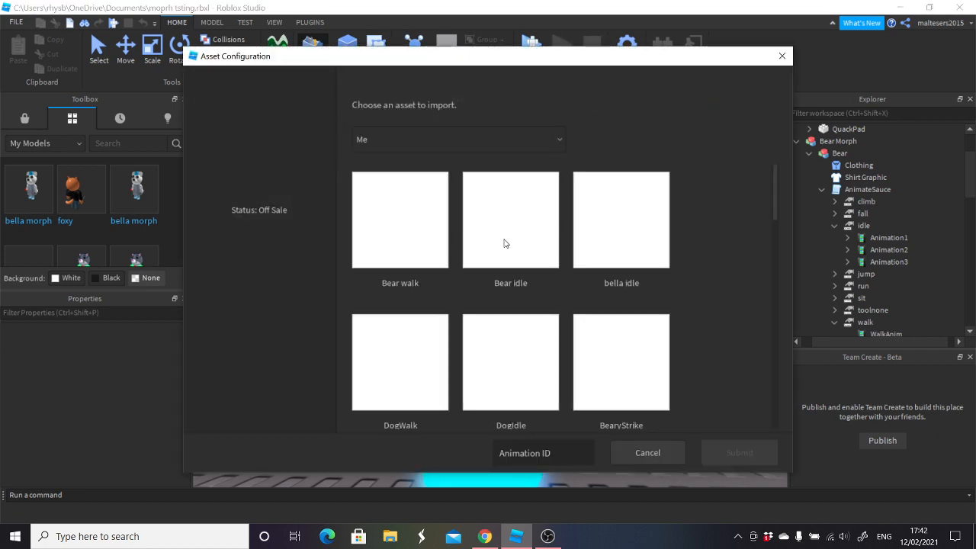
{"action": "scroll", "coordinate": [619, 258], "scroll_direction": "down", "scroll_amount": 5}
{"action": "scroll", "coordinate": [572, 262], "scroll_direction": "down", "scroll_amount": 3}
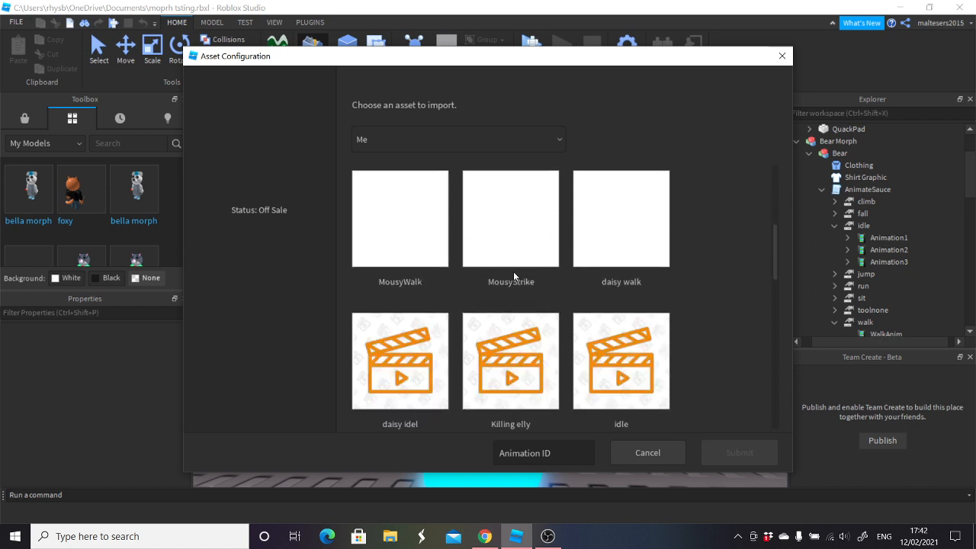
{"action": "scroll", "coordinate": [552, 291], "scroll_direction": "down", "scroll_amount": 3}
{"action": "scroll", "coordinate": [480, 298], "scroll_direction": "down", "scroll_amount": 3}
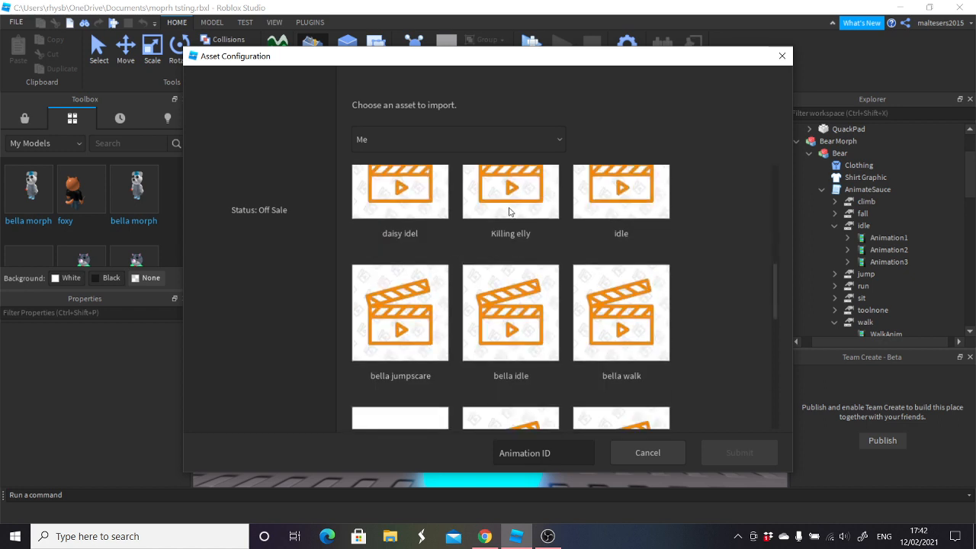
{"action": "left_click", "coordinate": [507, 194]}
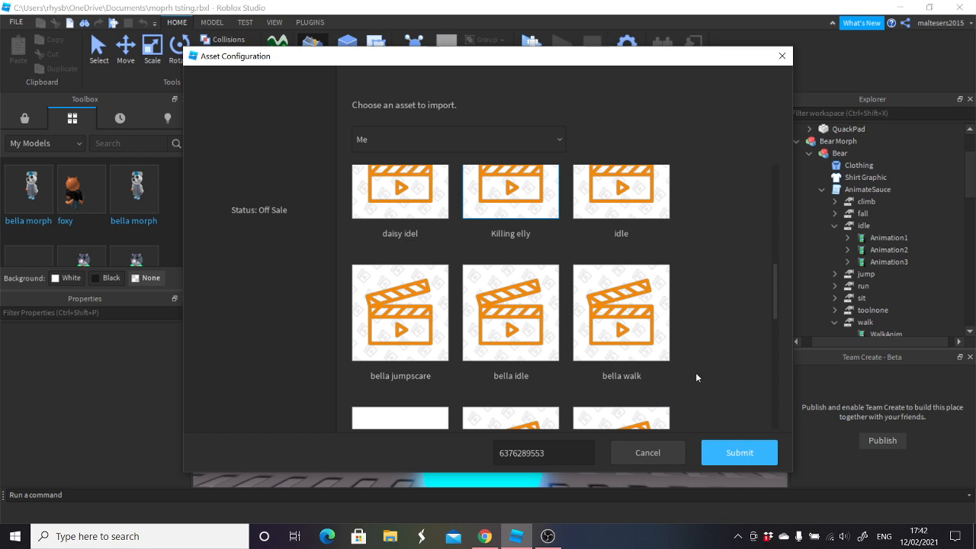
{"action": "left_click", "coordinate": [740, 452]}
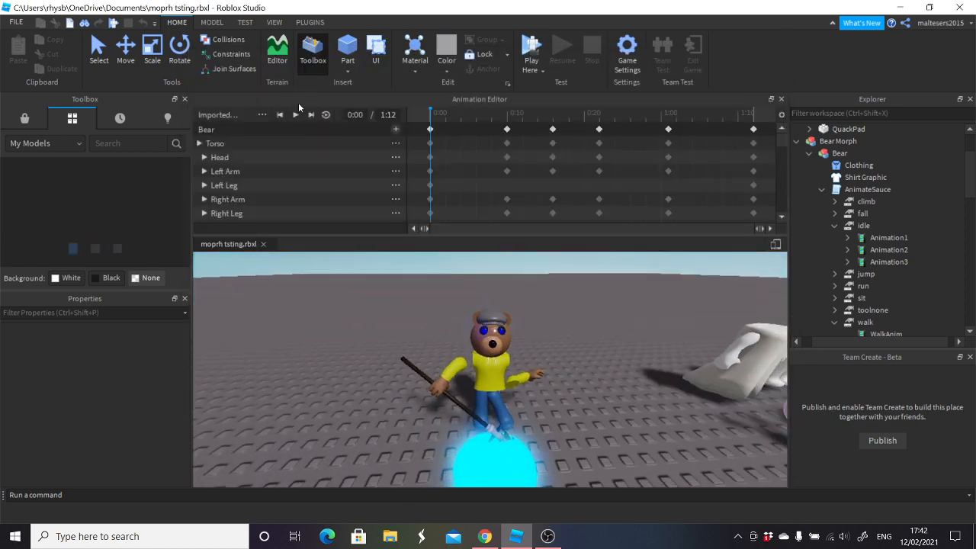
{"action": "left_click", "coordinate": [296, 114]}
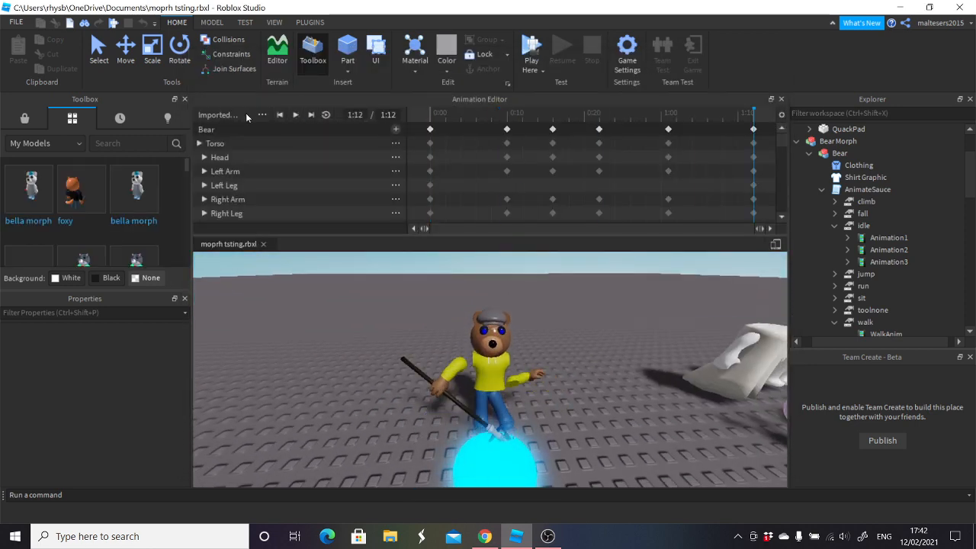
- Import the jumpscare animation from the existing Roblox animations onto the bear and preview it
{"action": "left_click", "coordinate": [263, 115]}
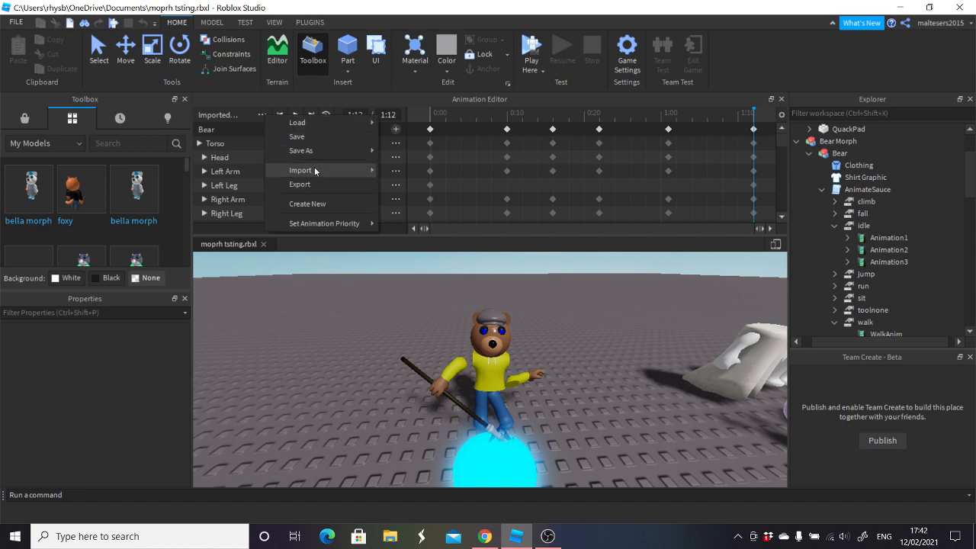
{"action": "mouse_move", "coordinate": [319, 170]}
{"action": "left_click", "coordinate": [412, 171]}
{"action": "scroll", "coordinate": [543, 233], "scroll_direction": "down", "scroll_amount": 5}
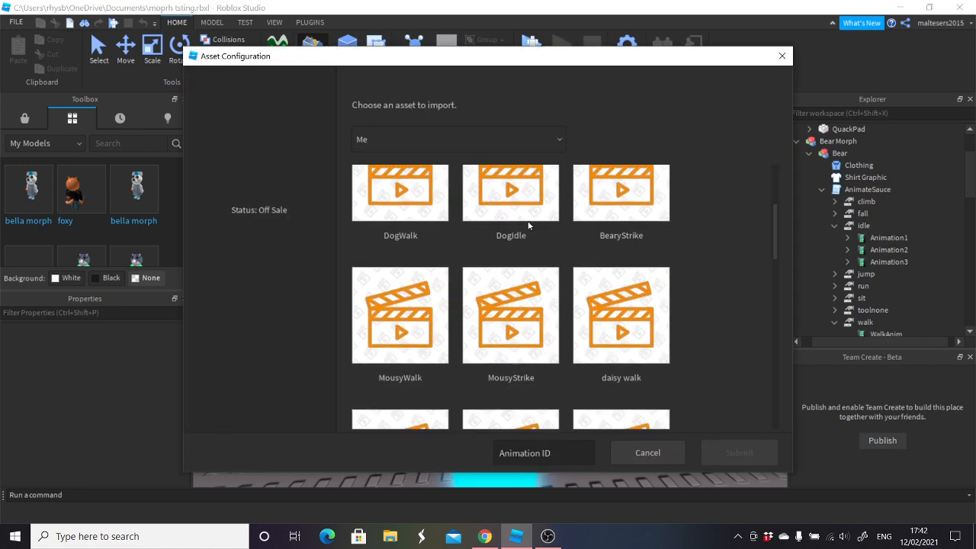
{"action": "scroll", "coordinate": [543, 233], "scroll_direction": "down", "scroll_amount": 5}
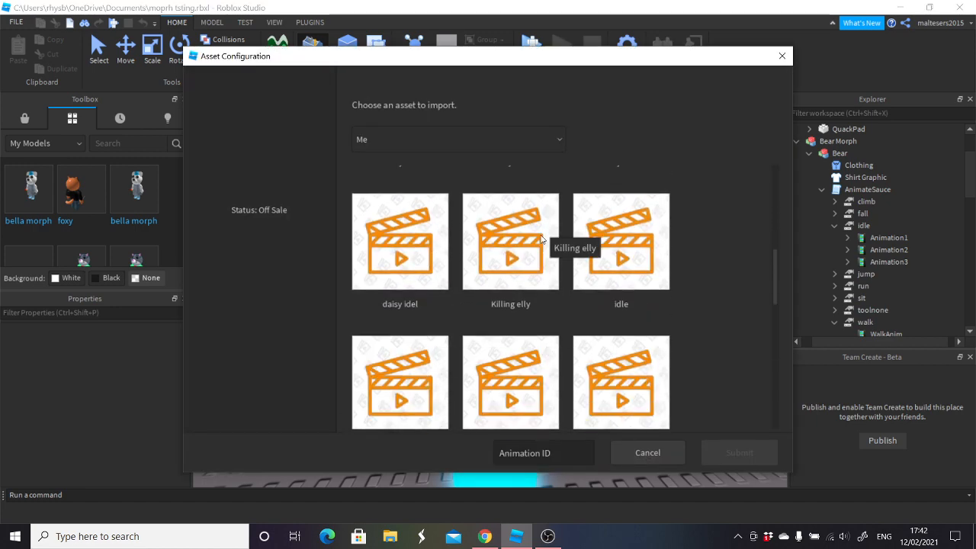
{"action": "scroll", "coordinate": [543, 238], "scroll_direction": "down", "scroll_amount": 5}
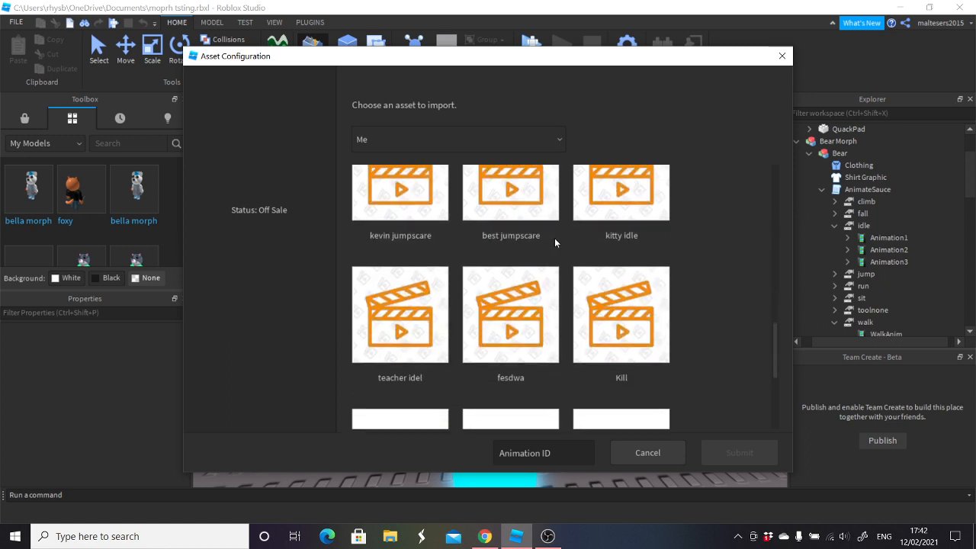
{"action": "scroll", "coordinate": [559, 240], "scroll_direction": "down", "scroll_amount": 4}
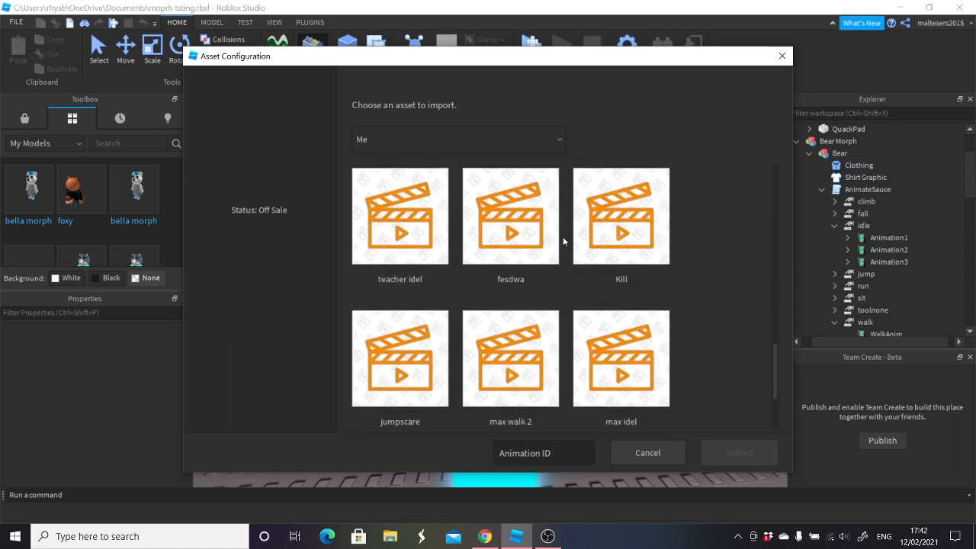
{"action": "scroll", "coordinate": [565, 238], "scroll_direction": "down", "scroll_amount": 3}
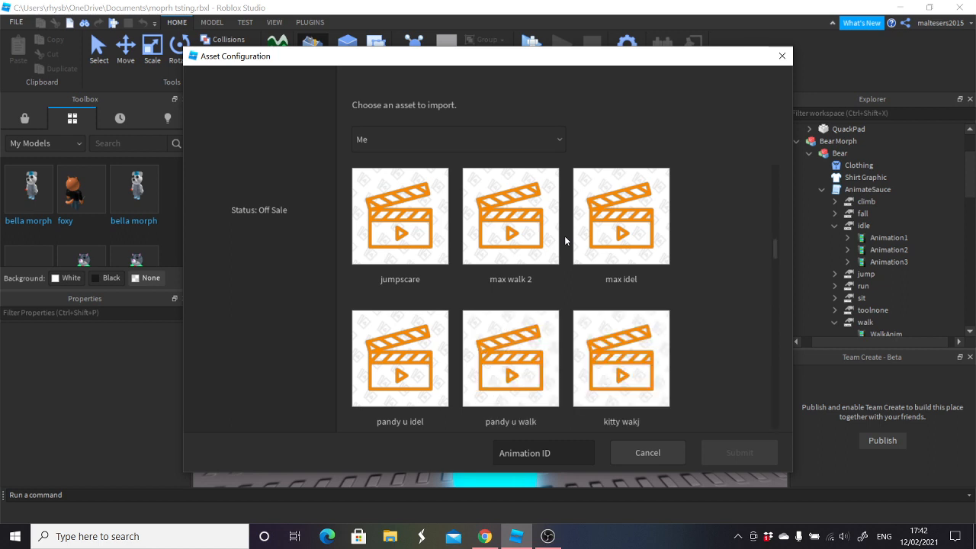
{"action": "scroll", "coordinate": [564, 235], "scroll_direction": "up", "scroll_amount": 2}
{"action": "left_click", "coordinate": [397, 318]}
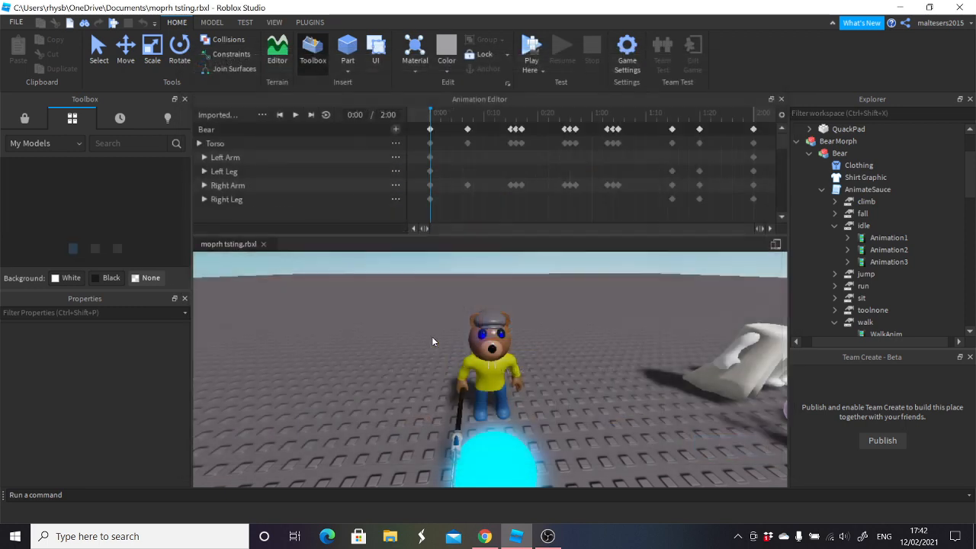
{"action": "left_click", "coordinate": [295, 114]}
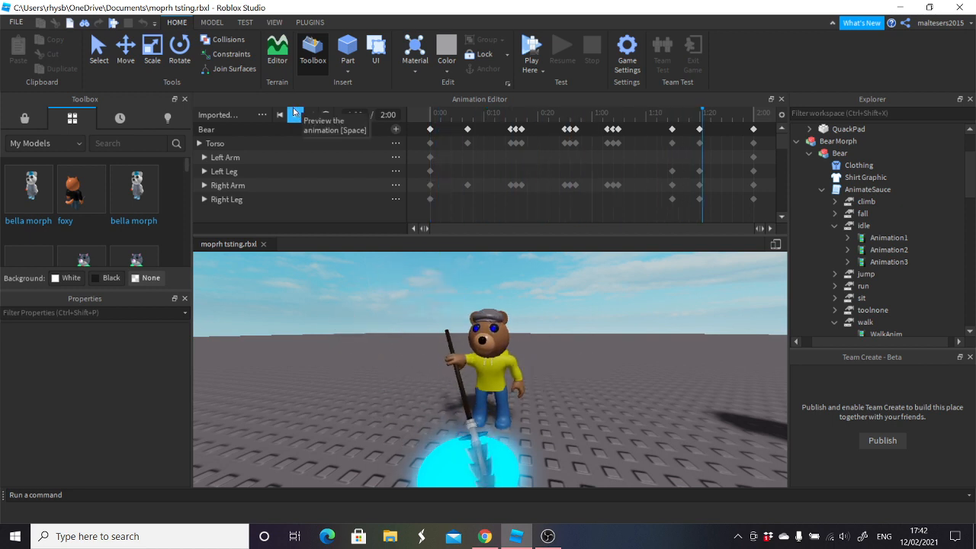
{"action": "left_click", "coordinate": [296, 114]}
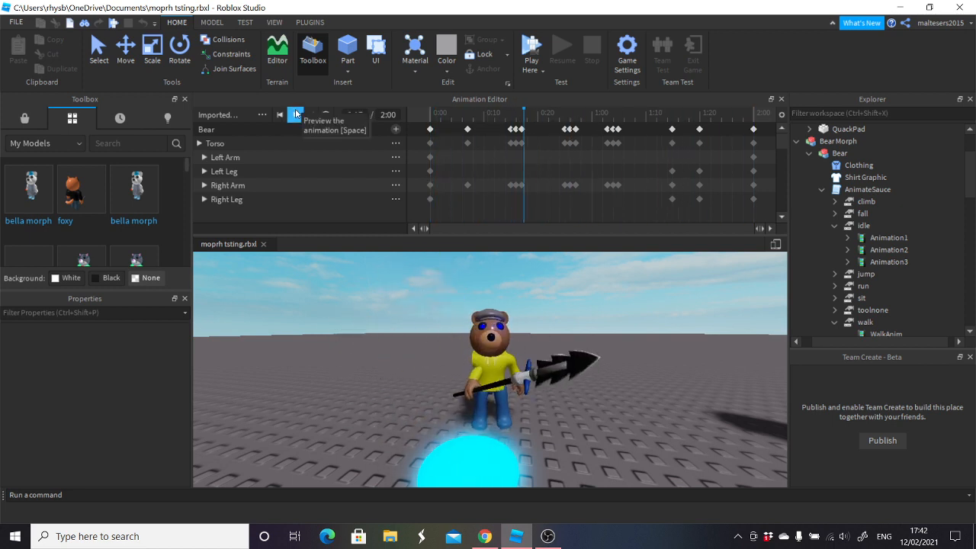
- Export the imported clip to Roblox with the title "bear jumpsacre" and a filler description, and copy the new asset ID
{"action": "left_click", "coordinate": [261, 115]}
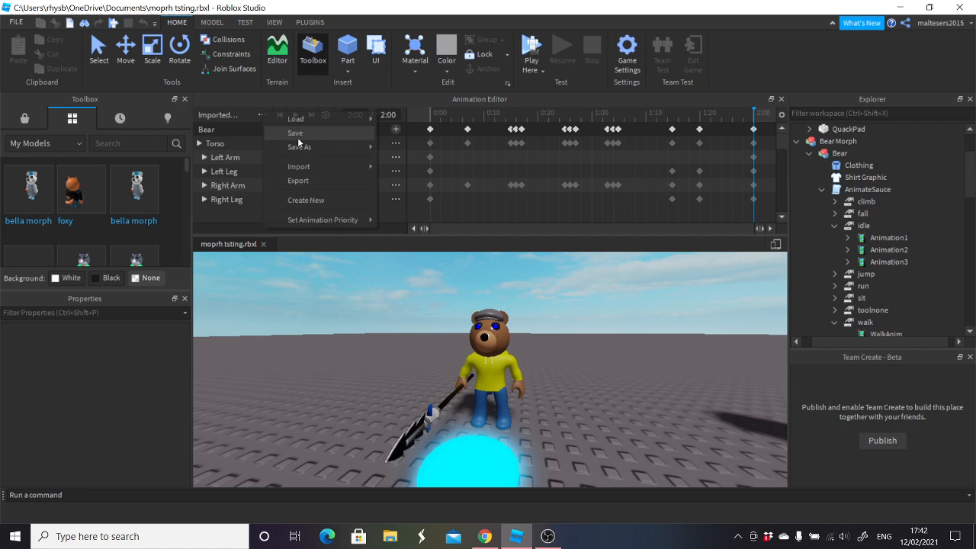
{"action": "left_click", "coordinate": [312, 181]}
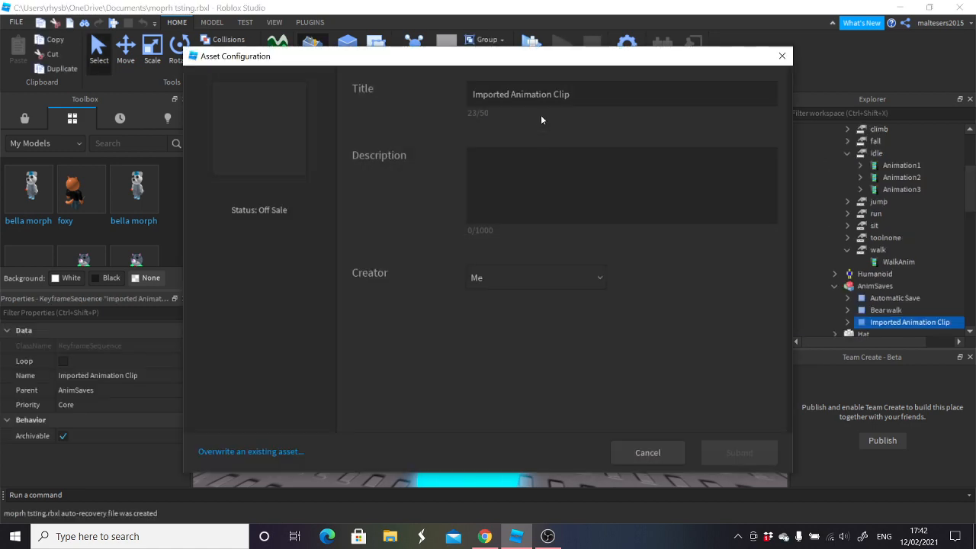
{"action": "left_click_drag", "start_coordinate": [551, 97], "coordinate": [400, 100]}
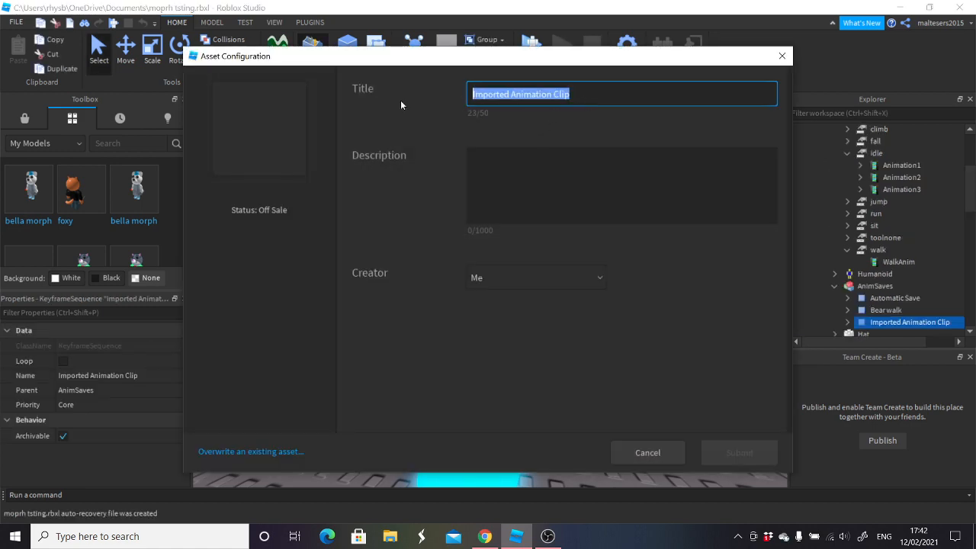
{"action": "type", "text": "bear jumpsacre"}
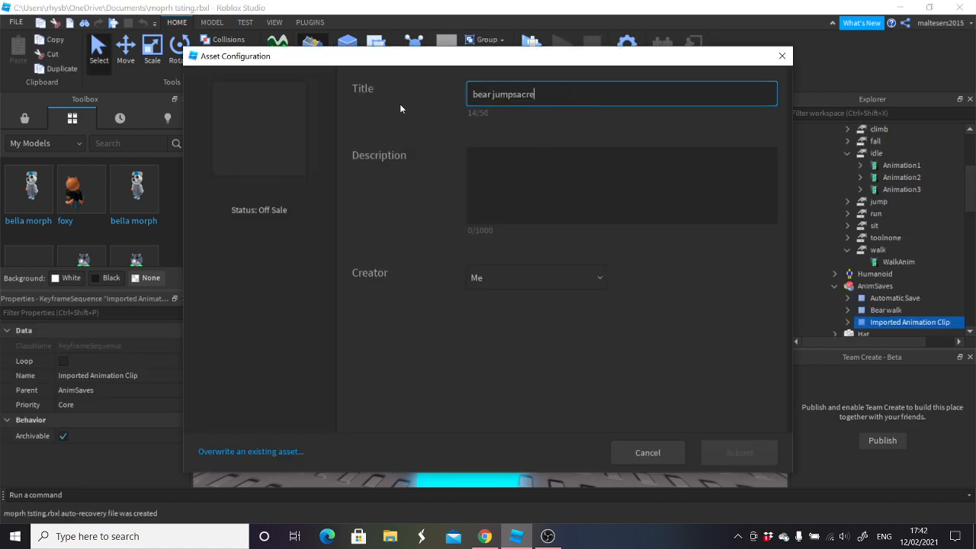
{"action": "key", "text": "Return"}
{"action": "left_click", "coordinate": [603, 206]}
{"action": "type", "text": "dsadsad"}
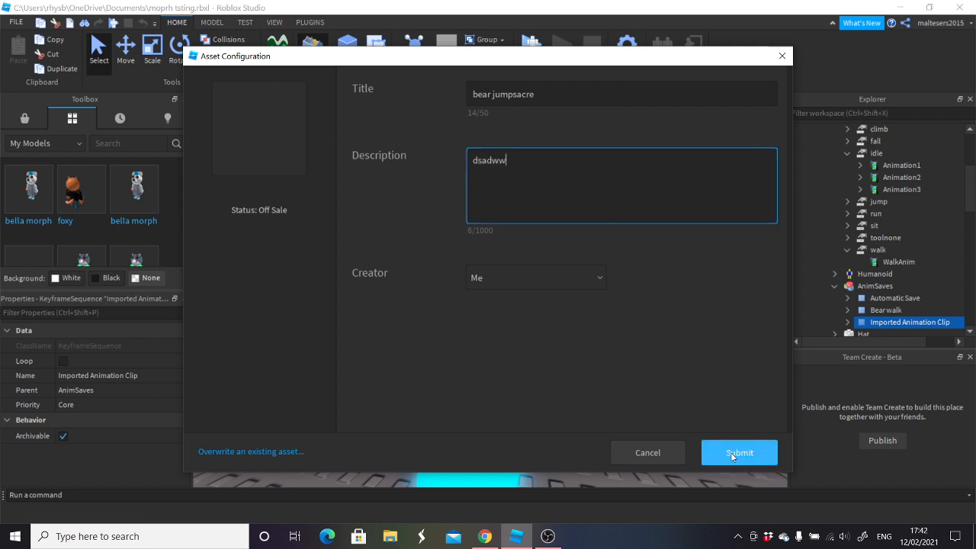
{"action": "left_click", "coordinate": [739, 453]}
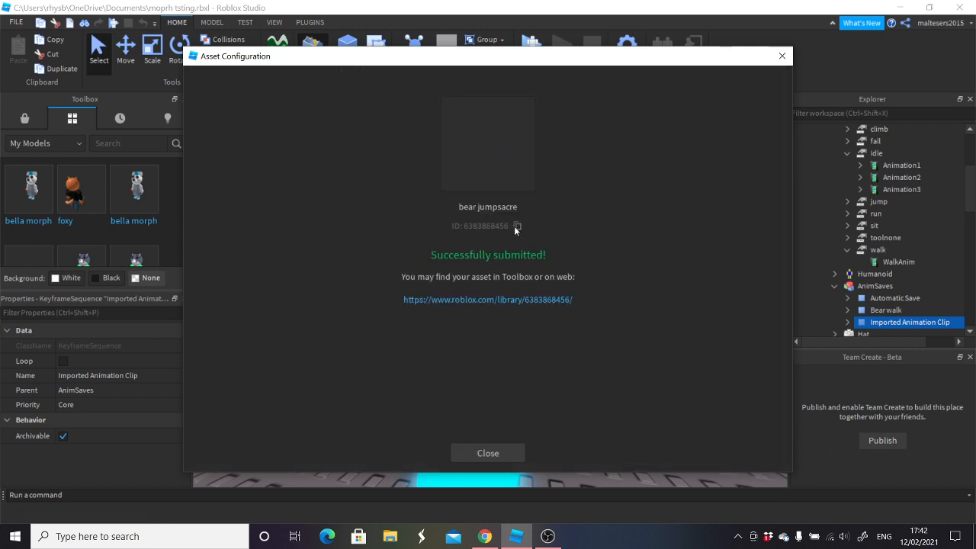
{"action": "left_click", "coordinate": [503, 453]}
- Replace the ID number in the AnimationId of Anim1, under the LocalScript of JumpscareGui's Button in Bear Morph's QuackPad, with the copied asset ID
{"action": "scroll", "coordinate": [877, 229], "scroll_direction": "up", "scroll_amount": 2}
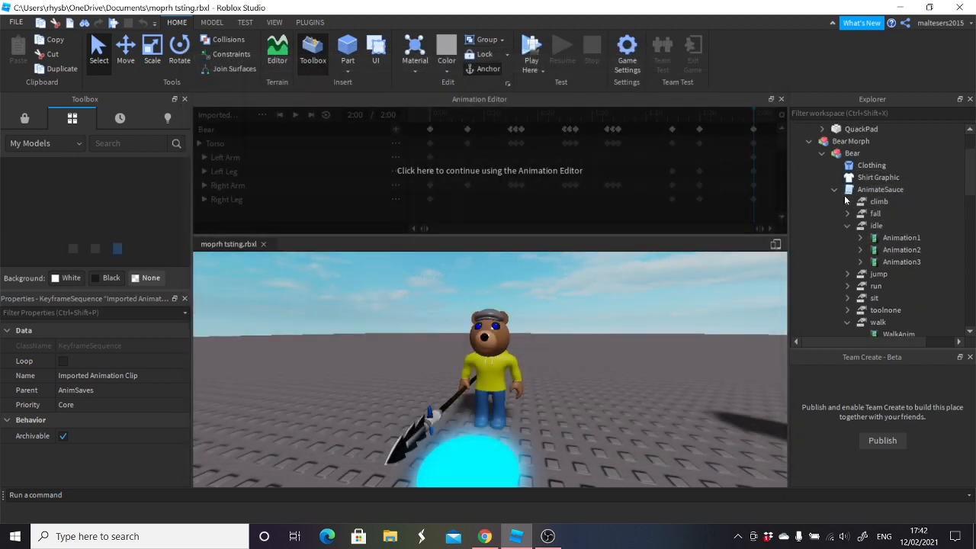
{"action": "left_click", "coordinate": [835, 190]}
{"action": "left_click", "coordinate": [822, 154]}
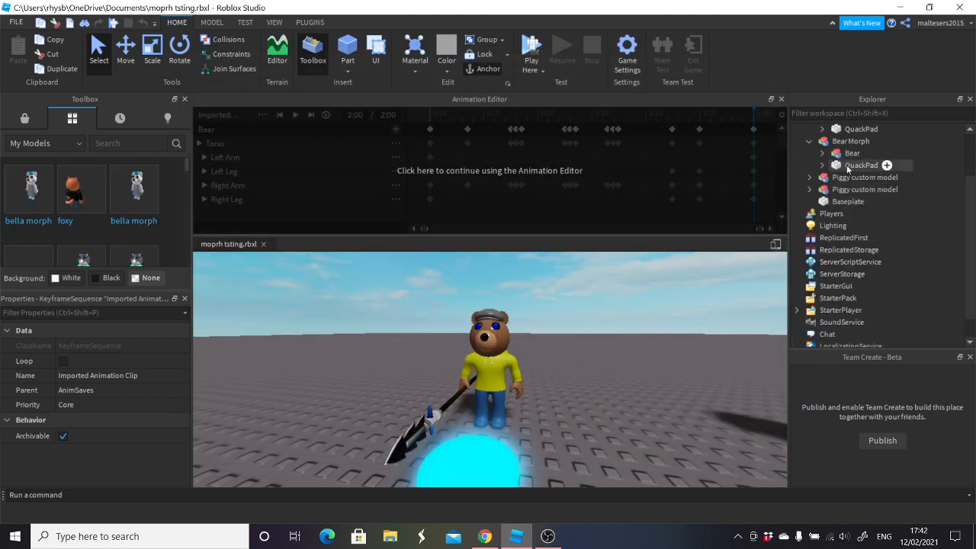
{"action": "left_click", "coordinate": [823, 165]}
{"action": "left_click", "coordinate": [834, 178]}
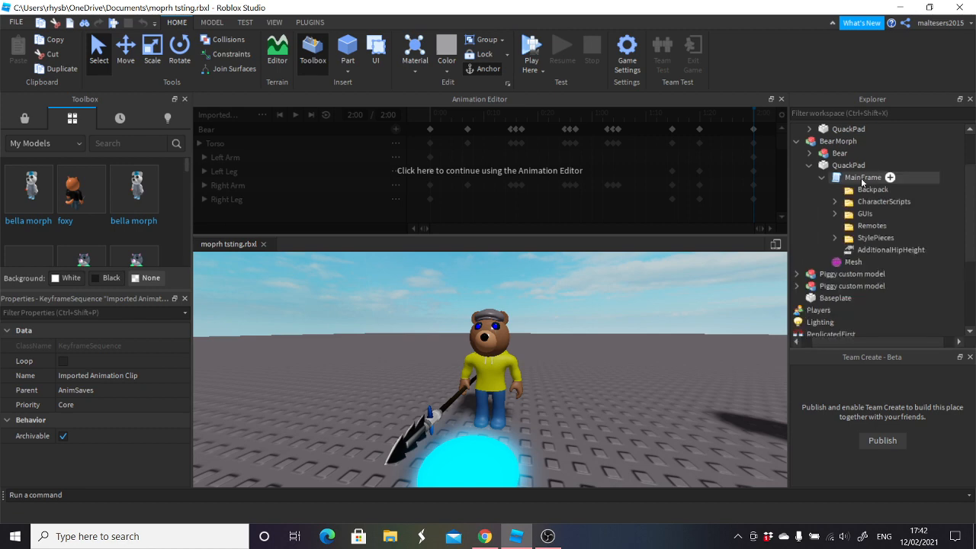
{"action": "left_click", "coordinate": [836, 214]}
{"action": "left_click", "coordinate": [848, 226]}
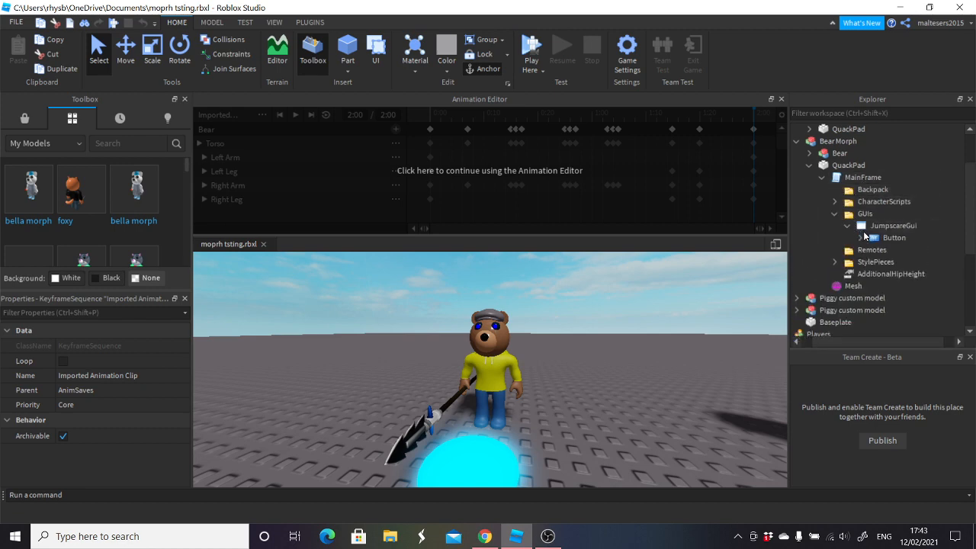
{"action": "left_click", "coordinate": [861, 238]}
{"action": "left_click", "coordinate": [873, 273]}
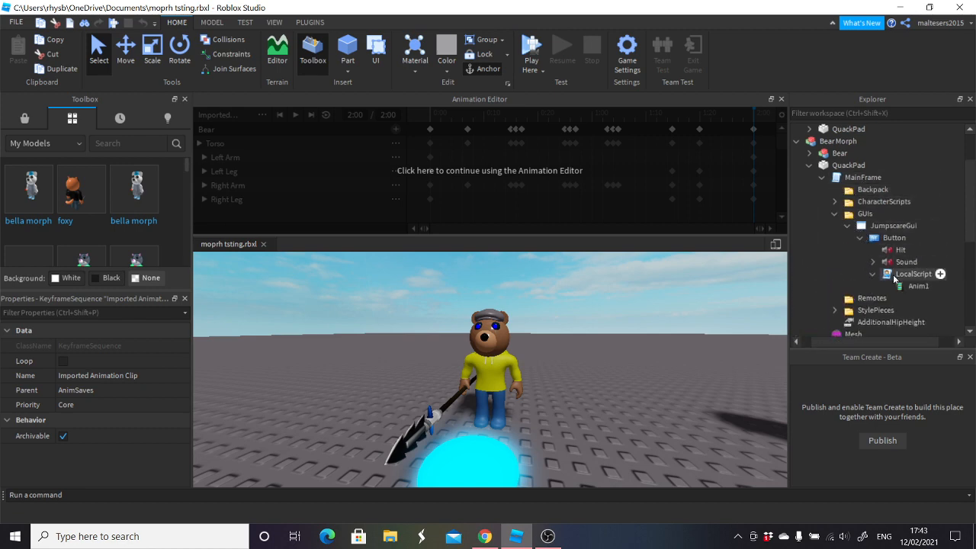
{"action": "left_click", "coordinate": [912, 286]}
{"action": "double_click", "coordinate": [145, 345]}
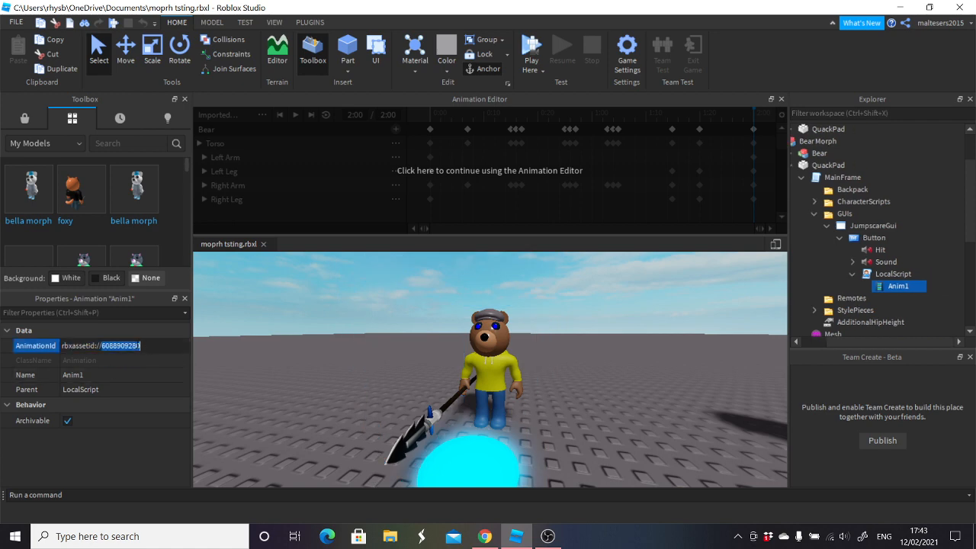
{"action": "left_click", "coordinate": [274, 349]}
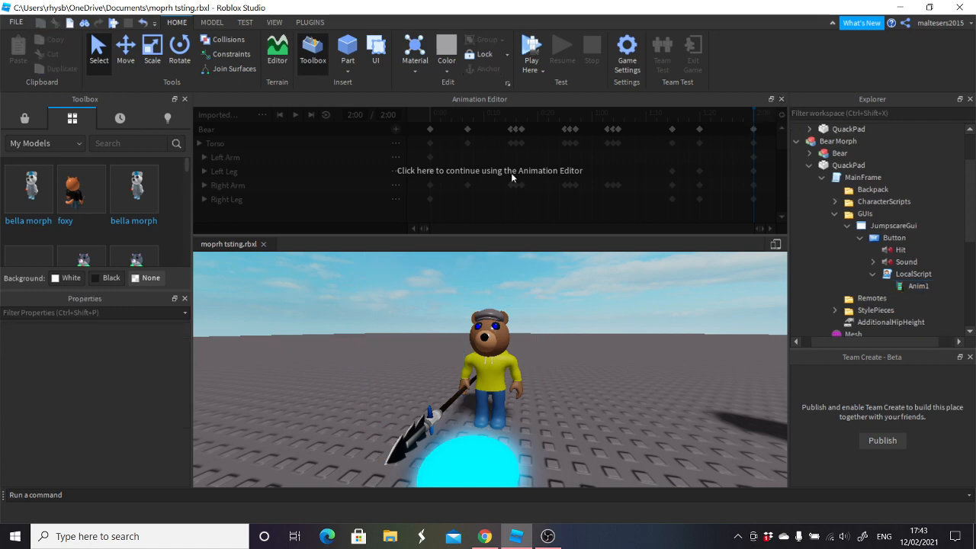
- Playtest the game, morph into the bear, trigger the Jumpscare button to check its animation, and stop the test
{"action": "left_click", "coordinate": [538, 49]}
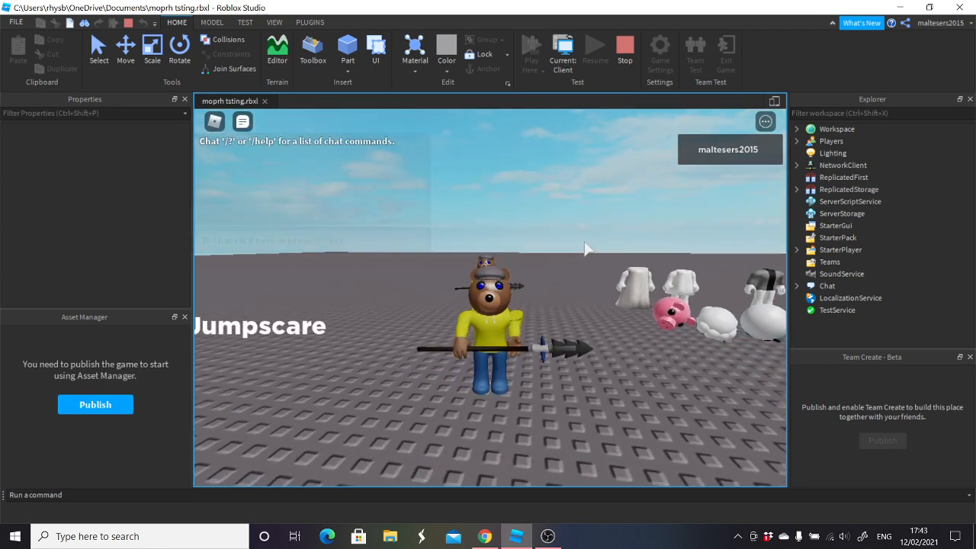
{"action": "right_click_drag", "start_coordinate": [550, 252], "coordinate": [546, 254]}
{"action": "key", "text": "s"}
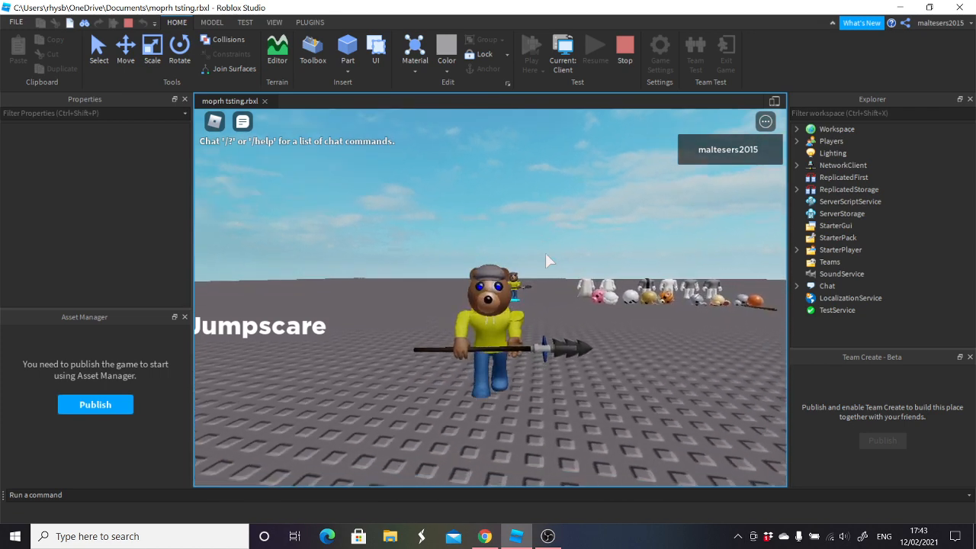
{"action": "left_click", "coordinate": [278, 335]}
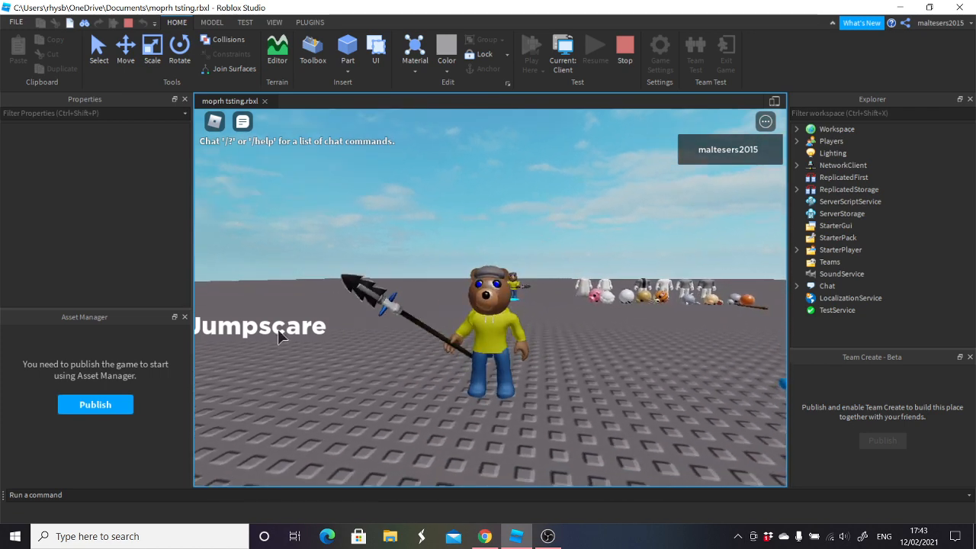
{"action": "right_click_drag", "start_coordinate": [566, 193], "coordinate": [508, 216]}
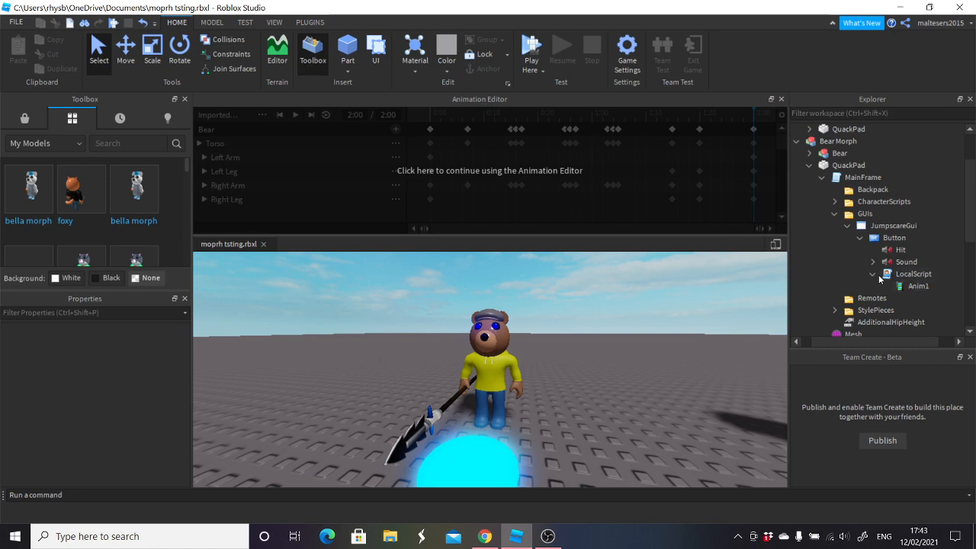
- Open the LocalScript of the JumpscareGui button for editing and close the Animation Editor
{"action": "left_click", "coordinate": [875, 276]}
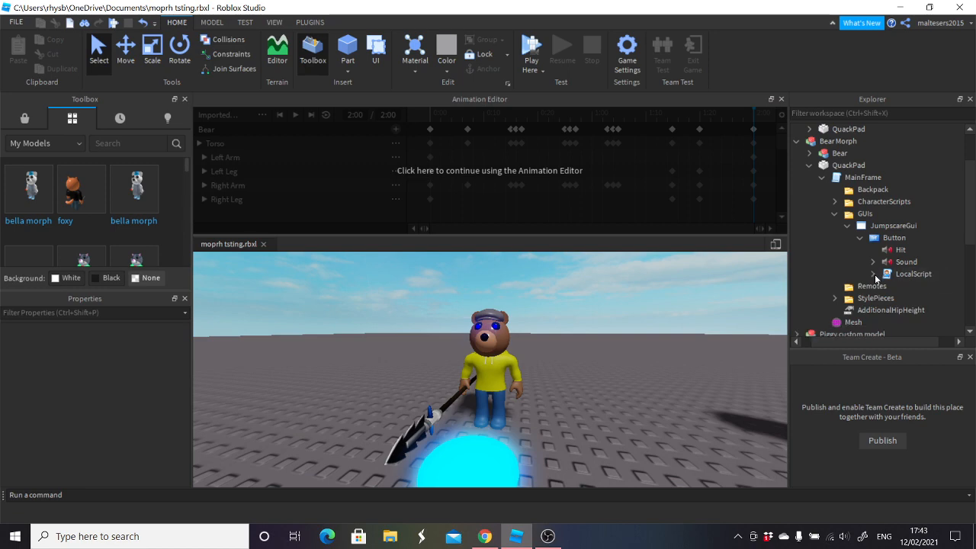
{"action": "left_click", "coordinate": [885, 275]}
{"action": "left_click", "coordinate": [874, 273]}
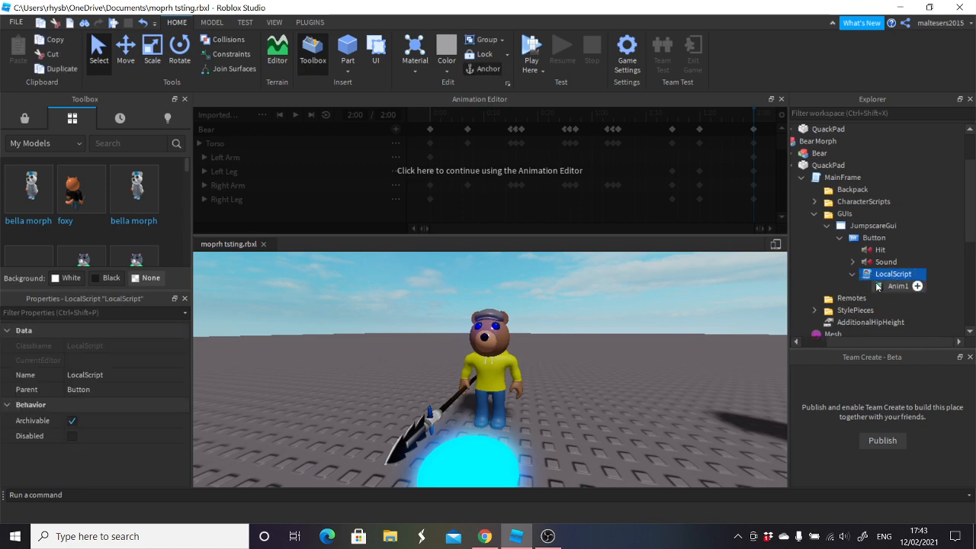
{"action": "left_click", "coordinate": [879, 287]}
{"action": "left_click", "coordinate": [871, 279]}
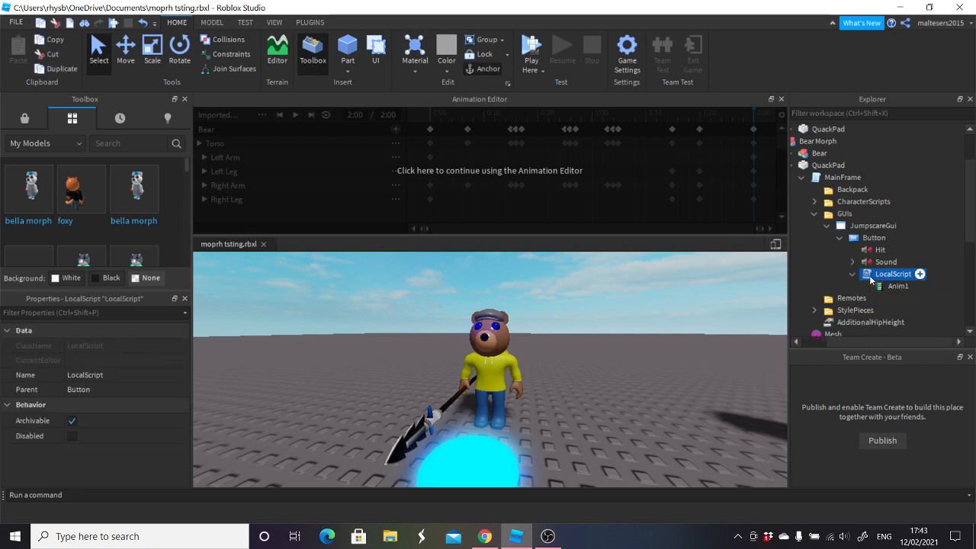
{"action": "double_click", "coordinate": [871, 279]}
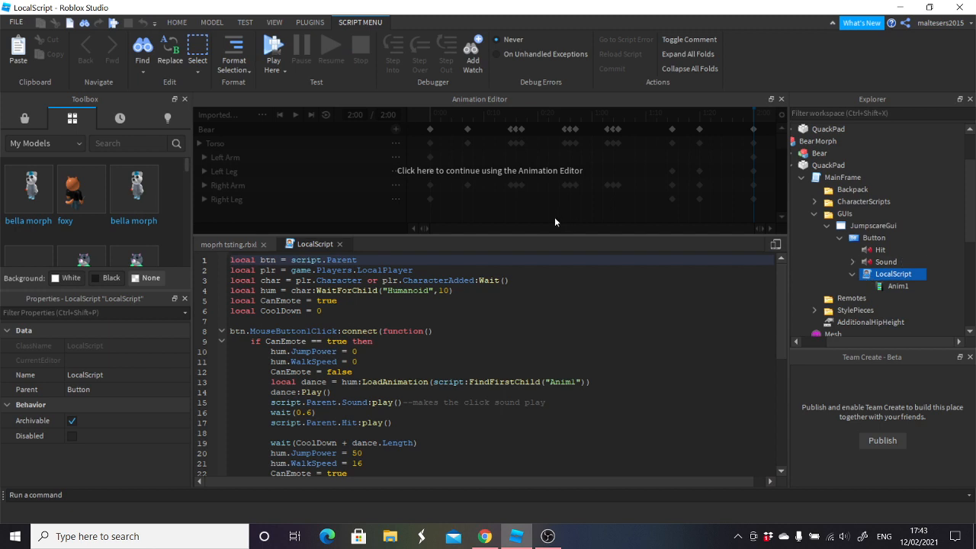
{"action": "left_click", "coordinate": [781, 100]}
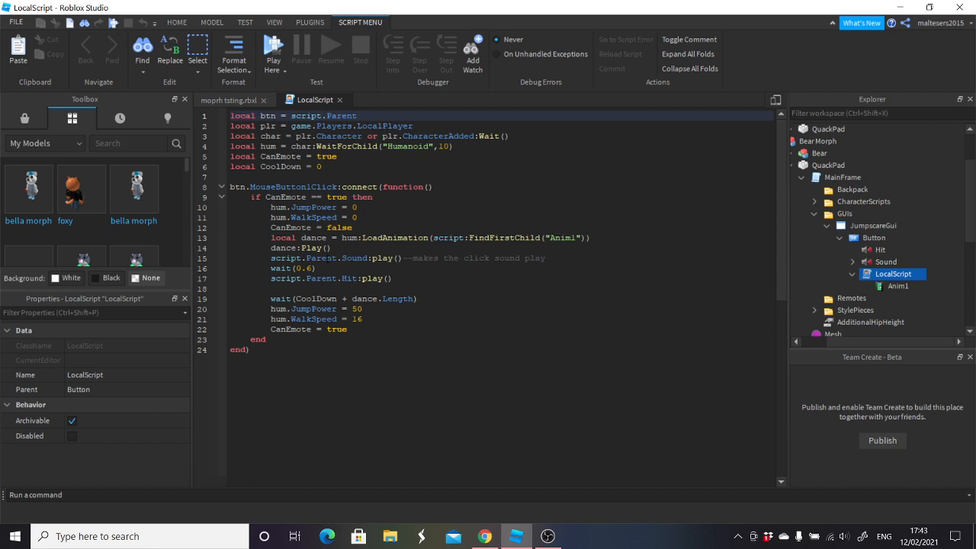
{"action": "left_click", "coordinate": [373, 259]}
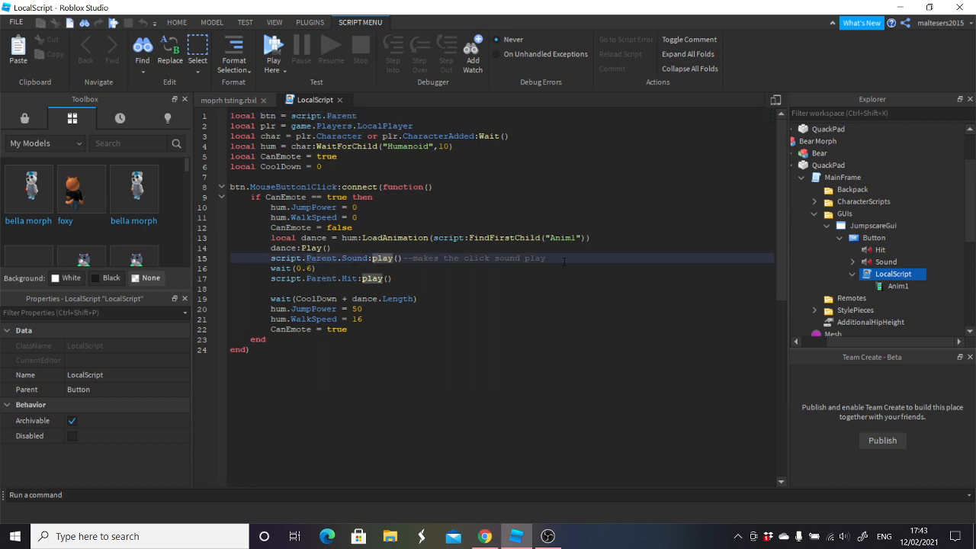
{"action": "left_click", "coordinate": [335, 268]}
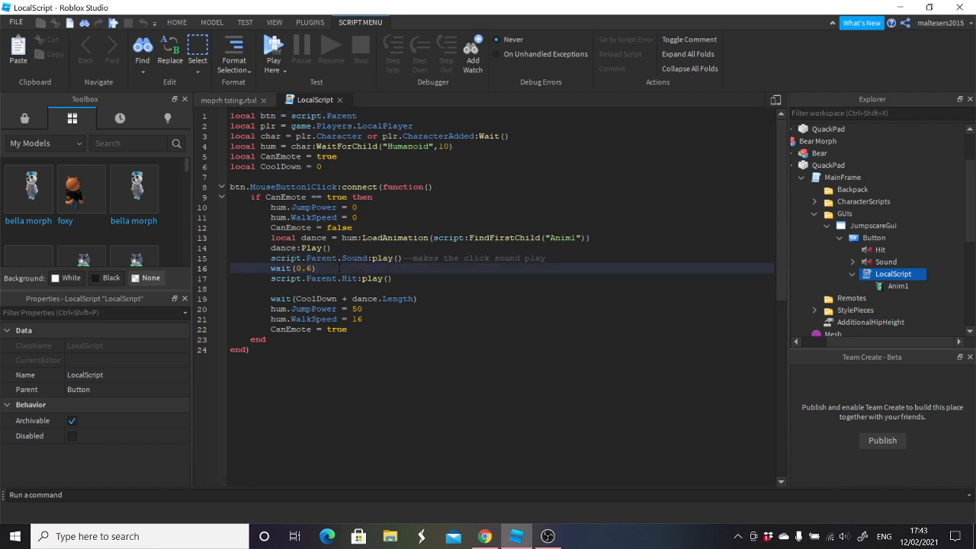
{"action": "key", "text": "Return"}
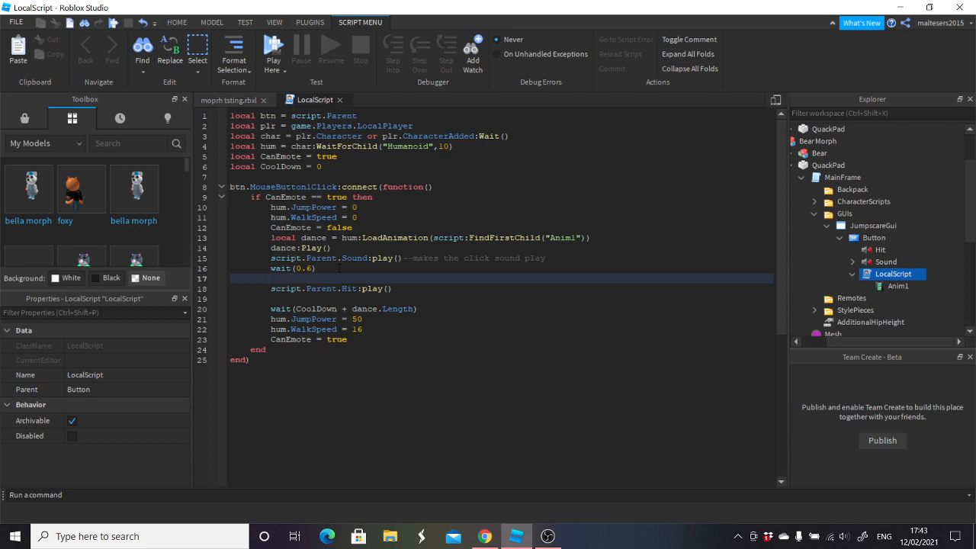
{"action": "left_click", "coordinate": [357, 269]}
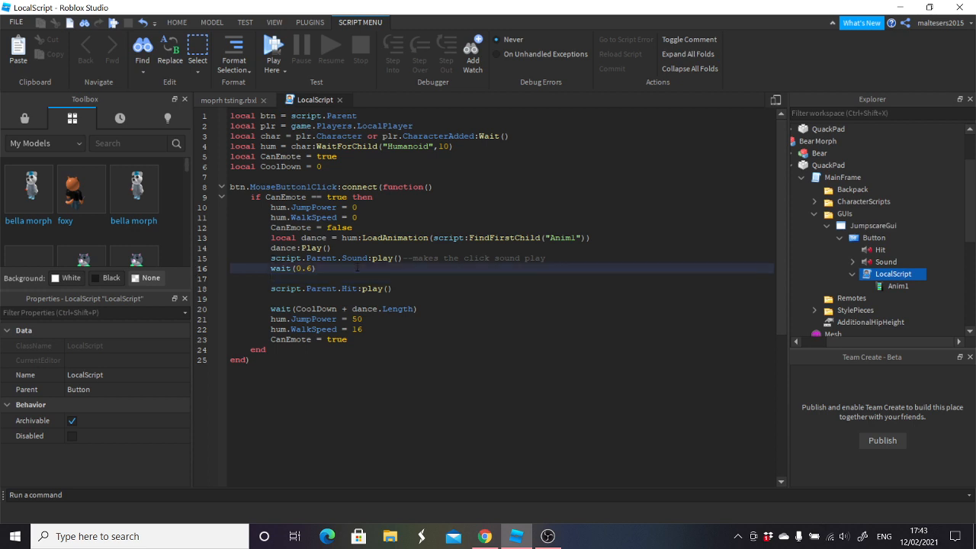
{"action": "left_click", "coordinate": [311, 280]}
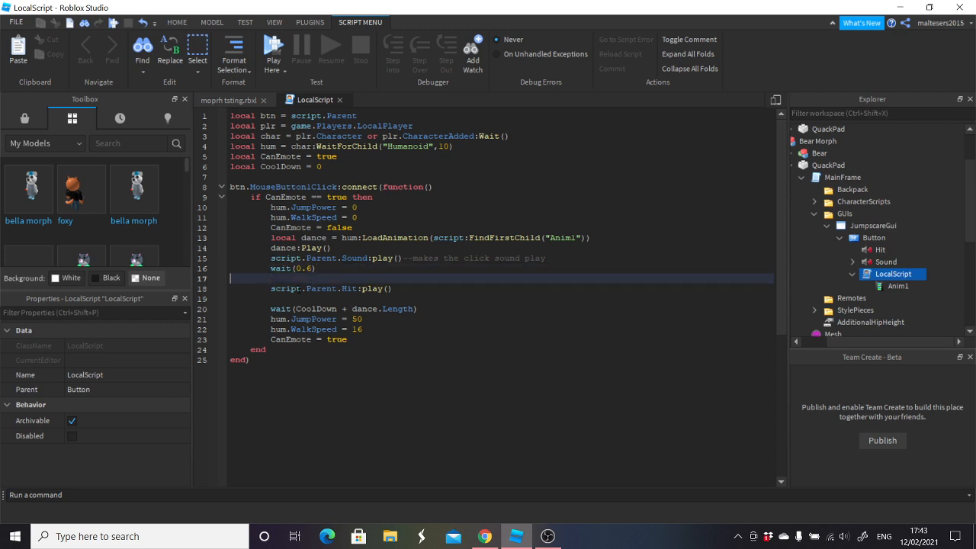
{"action": "key", "text": "BackSpace"}
- Copy the wait(0.6) and script.Parent.Hit:play() lines, paste the pair twice directly below, and close the LocalScript
{"action": "left_click_drag", "start_coordinate": [271, 269], "coordinate": [395, 278]}
{"action": "key", "text": "ctrl+c"}
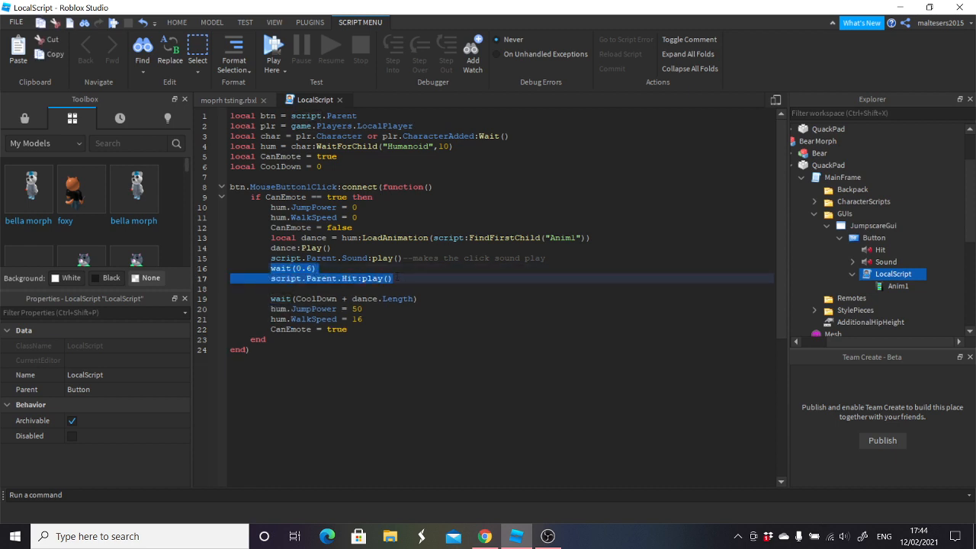
{"action": "left_click", "coordinate": [393, 286]}
{"action": "key", "text": "ctrl+v"}
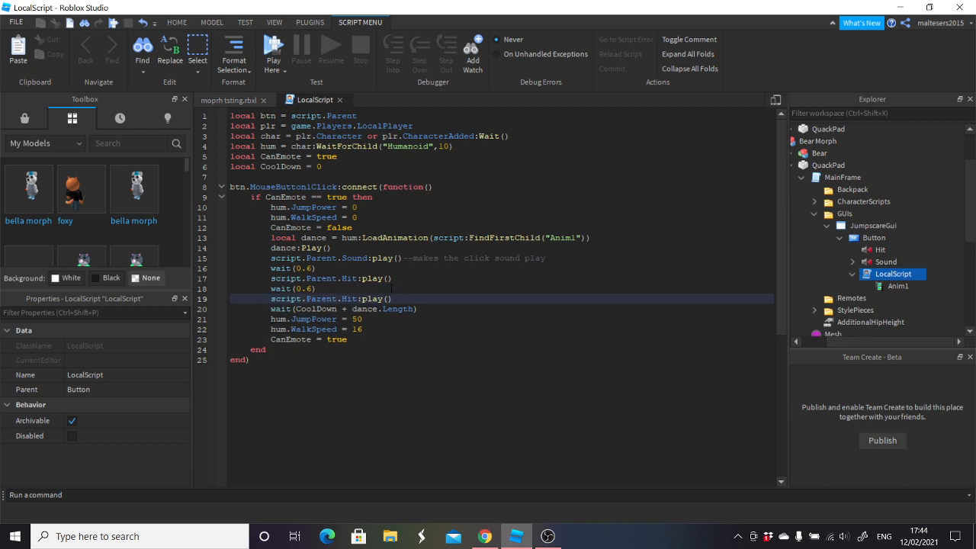
{"action": "key", "text": "Return"}
{"action": "key", "text": "ctrl+v"}
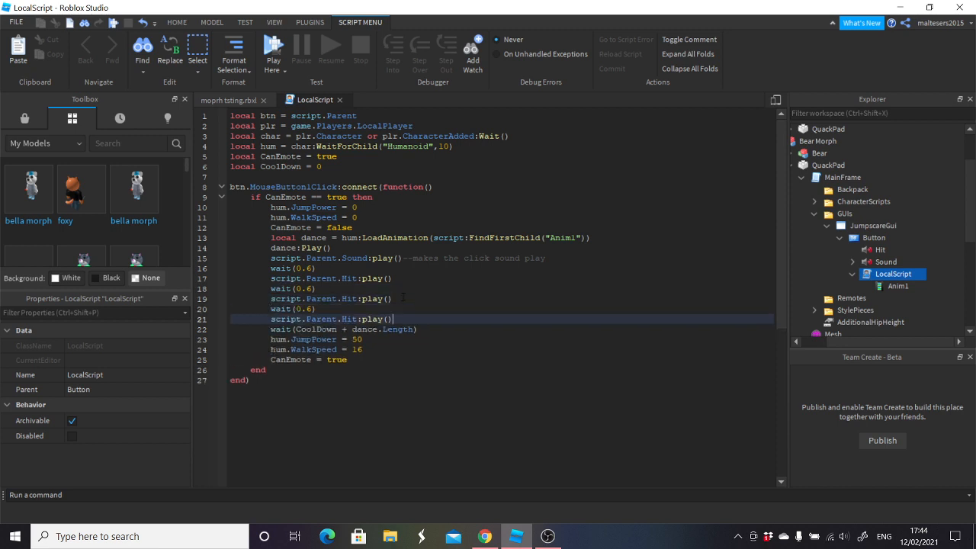
{"action": "key", "text": "Return"}
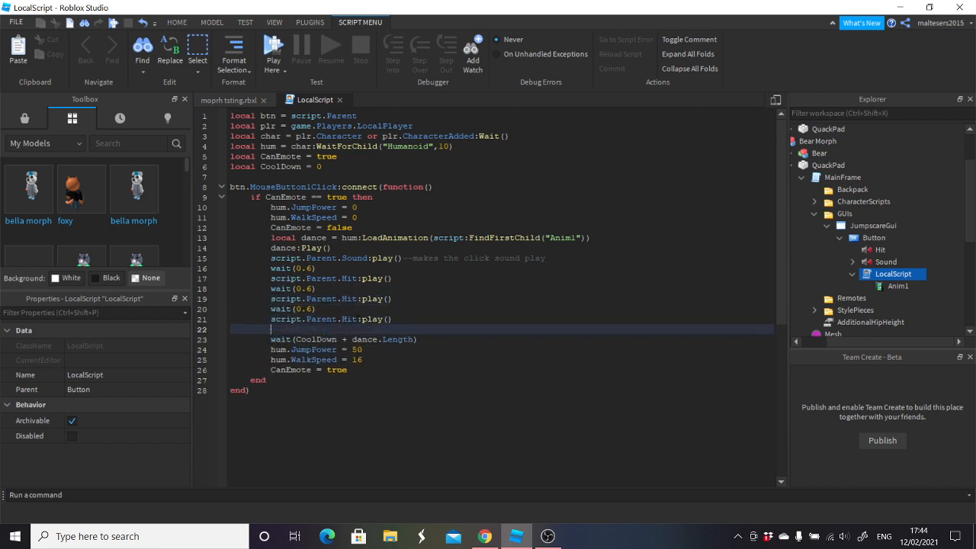
{"action": "left_click", "coordinate": [312, 267]}
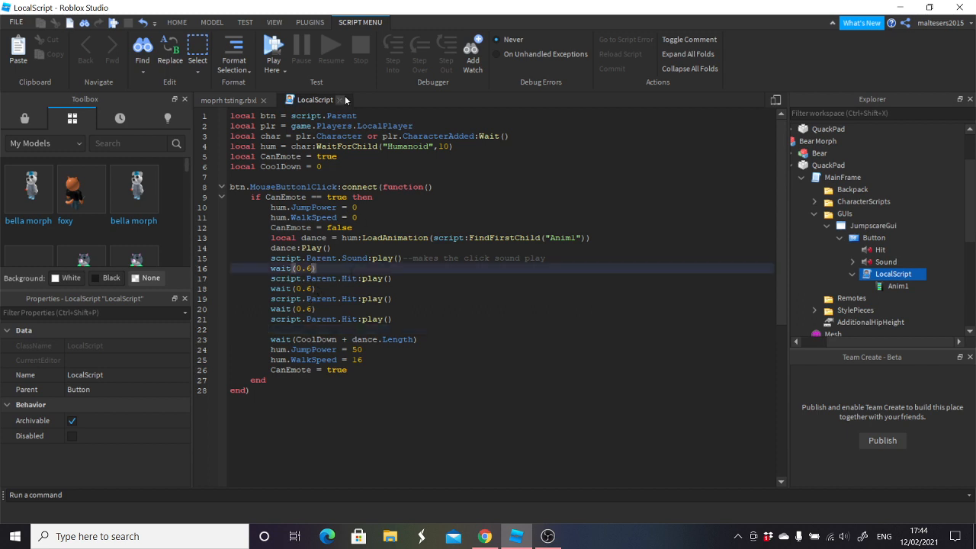
{"action": "left_click", "coordinate": [341, 100]}
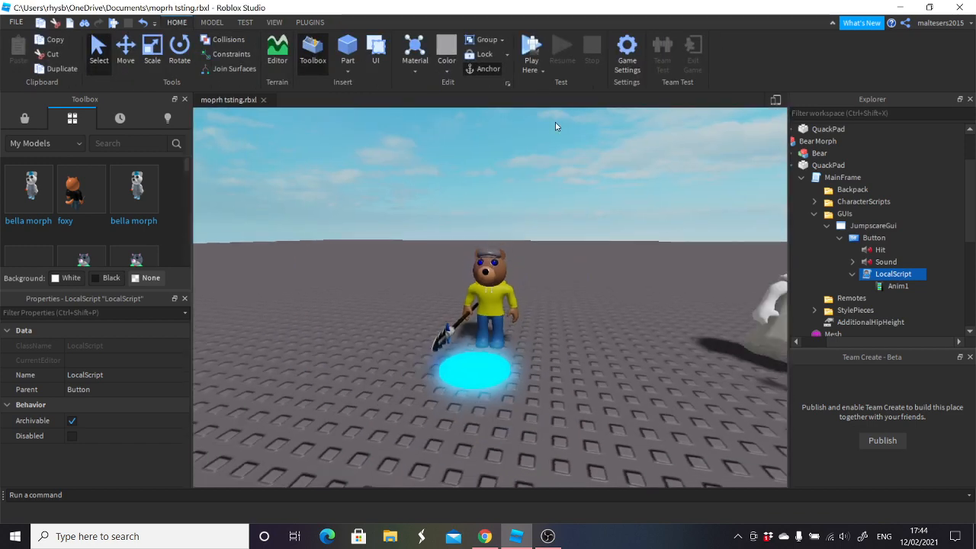
- Playtest the game as the bear and trigger the Jumpscare button to check the timing of the repeated hit sounds
{"action": "left_click", "coordinate": [543, 42]}
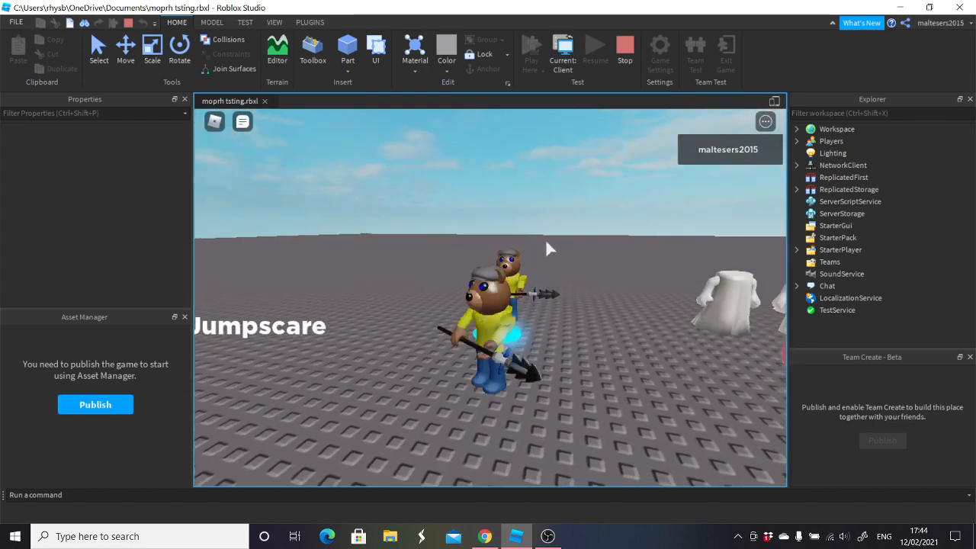
{"action": "key", "text": "s"}
{"action": "left_click", "coordinate": [269, 328]}
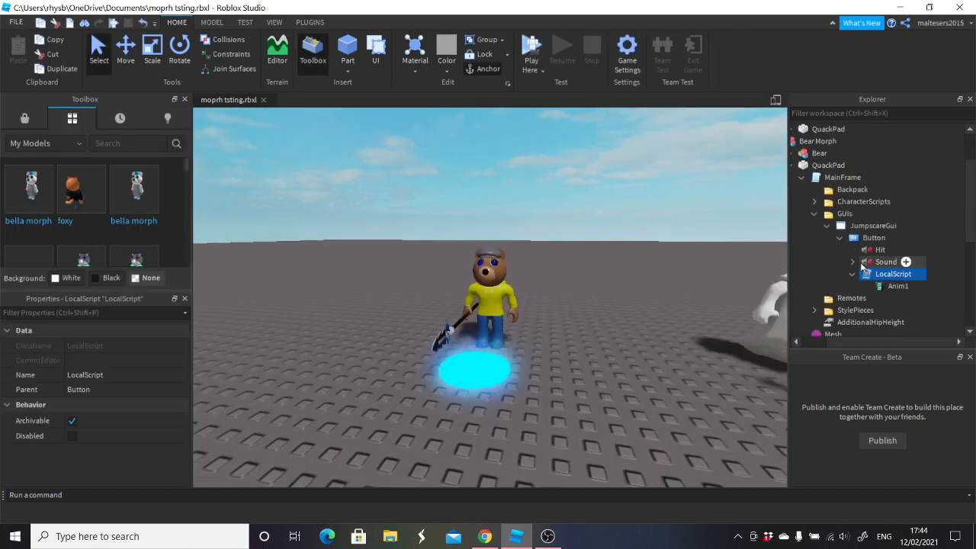
- Reopen the JumpscareGui button's LocalScript, set the three waits before the Hit sounds to 0.4, 0.5 and 0.5, and close the script
{"action": "left_click", "coordinate": [892, 286]}
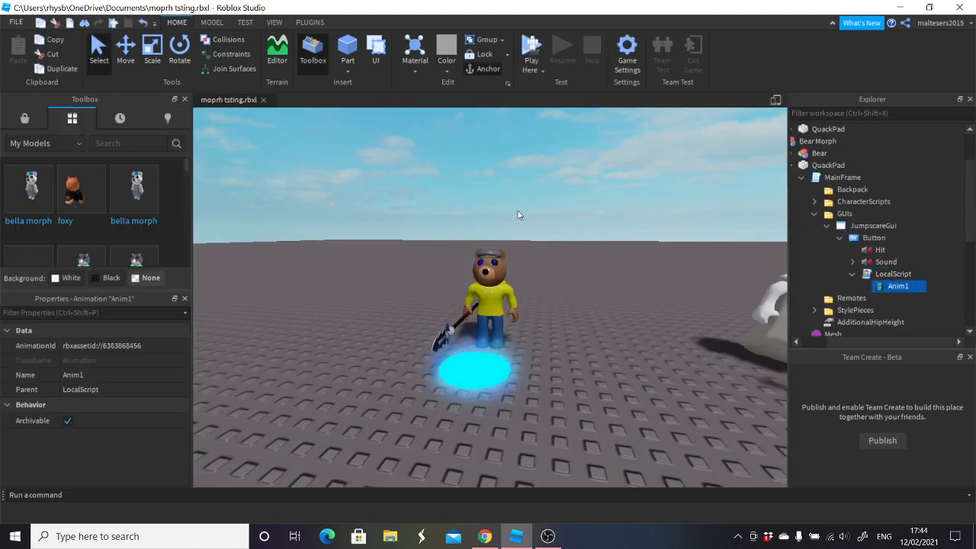
{"action": "double_click", "coordinate": [889, 274]}
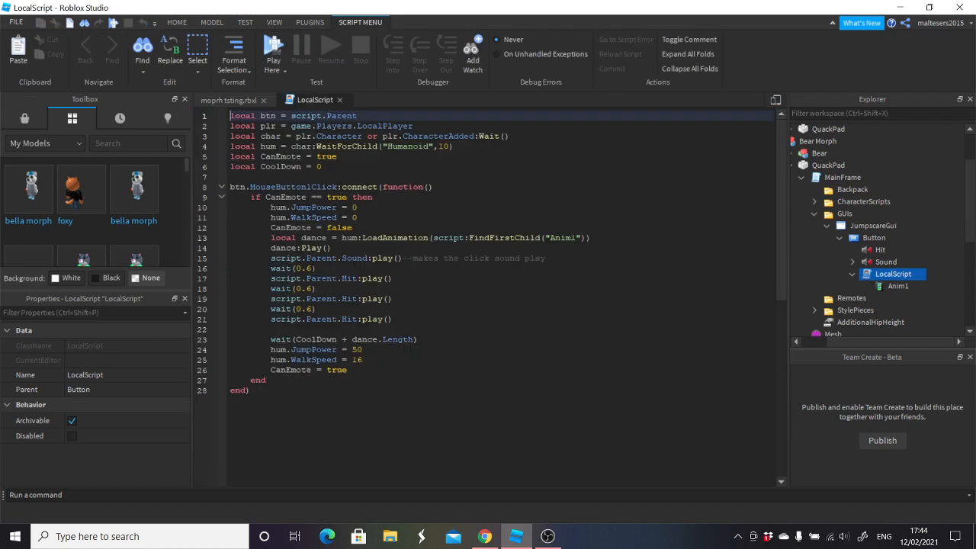
{"action": "left_click", "coordinate": [333, 268]}
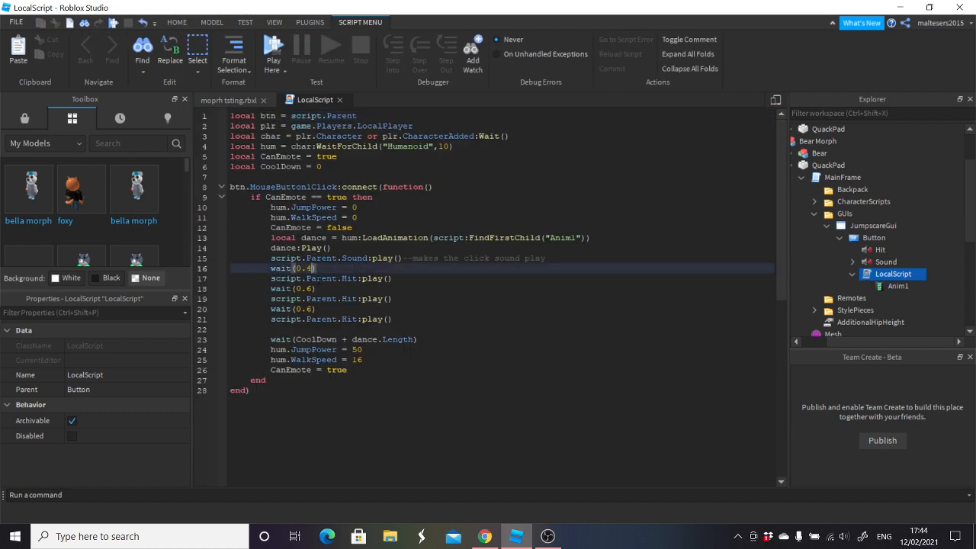
{"action": "left_click", "coordinate": [322, 289]}
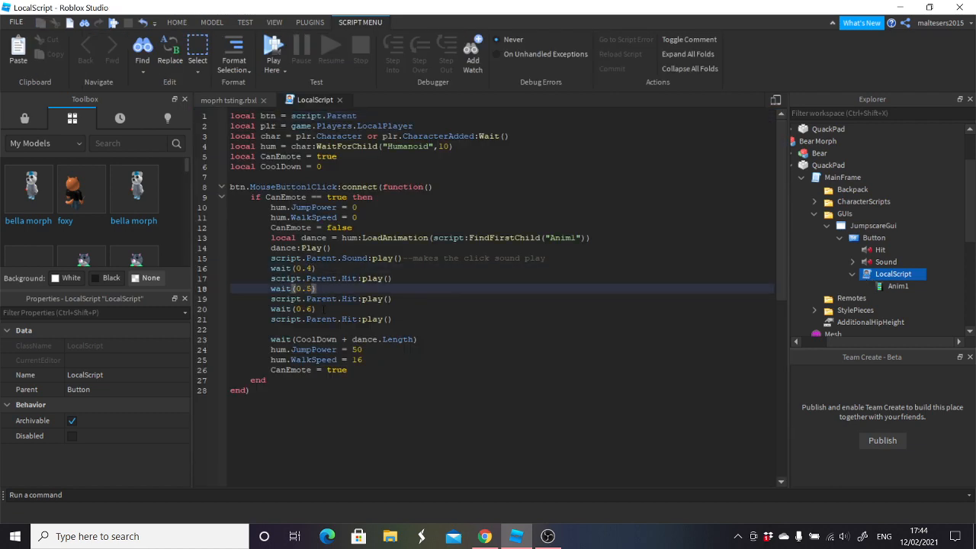
{"action": "left_click", "coordinate": [315, 309]}
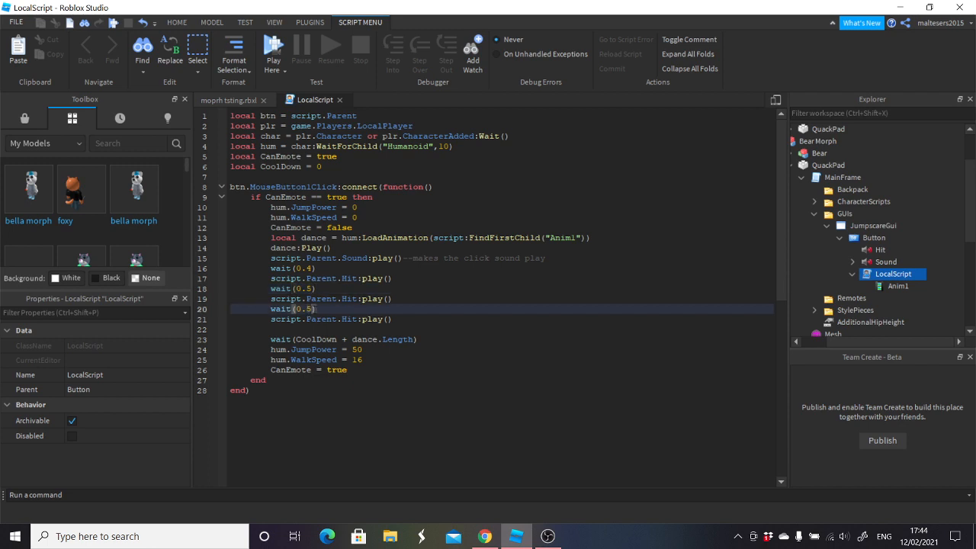
{"action": "left_click", "coordinate": [340, 101]}
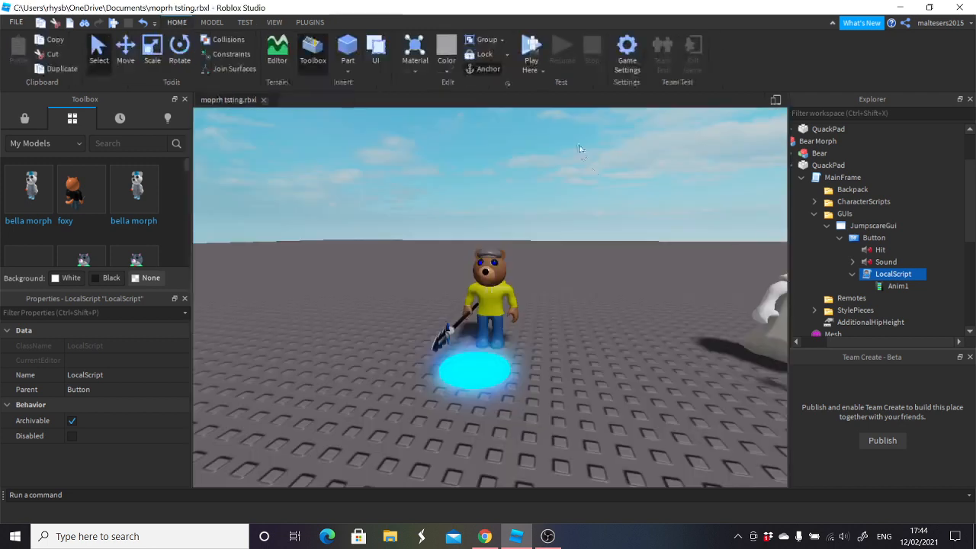
- Playtest again, morph into the bear at the glowing pad, walk around, trigger the Jumpscare with the adjusted waits, and stop the test
{"action": "left_click", "coordinate": [543, 52]}
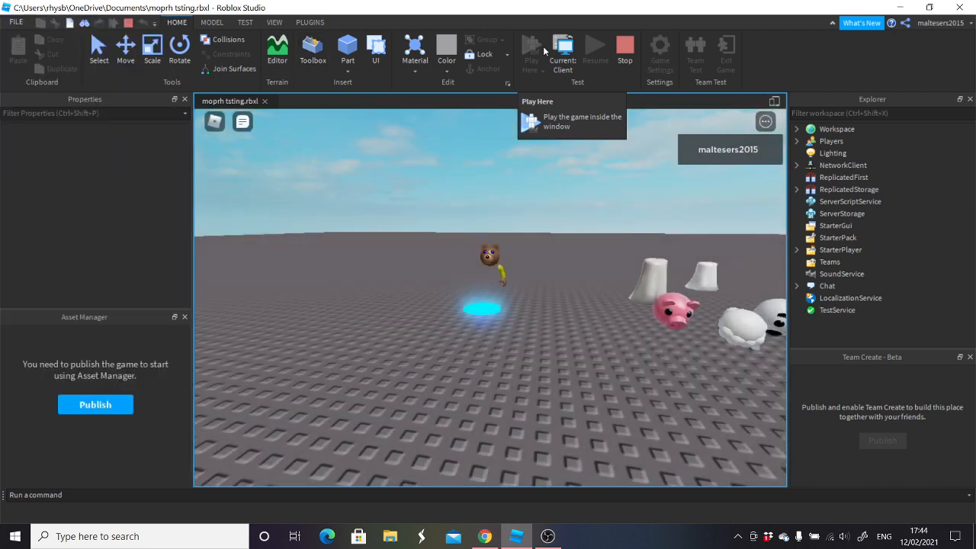
{"action": "right_click_drag", "start_coordinate": [566, 309], "coordinate": [567, 319]}
{"action": "key", "text": "w"}
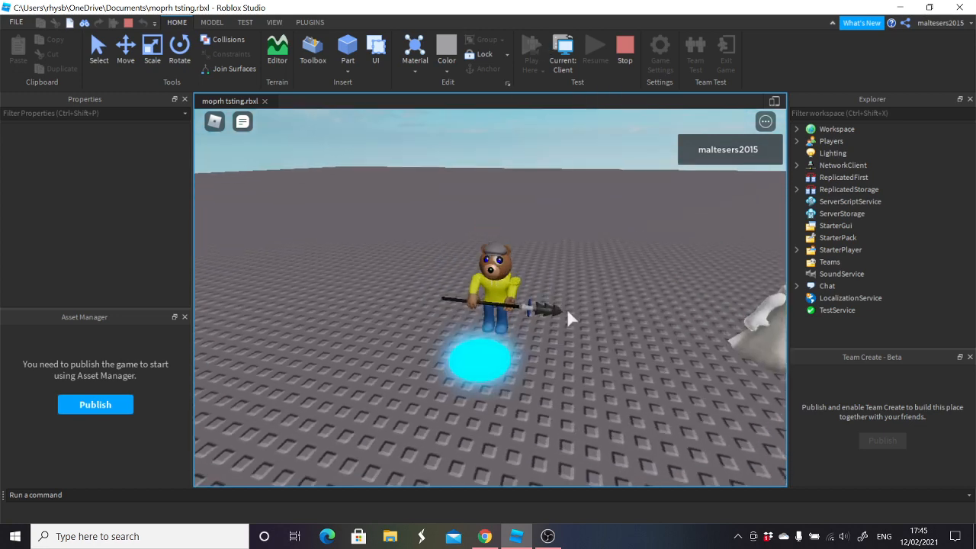
{"action": "key", "text": "s"}
{"action": "key", "text": "a"}
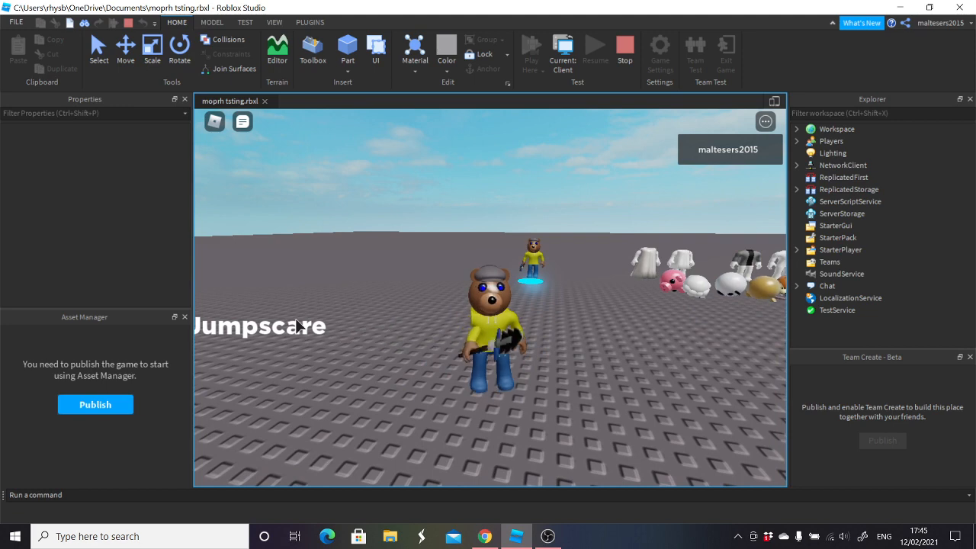
{"action": "right_click_drag", "start_coordinate": [408, 318], "coordinate": [418, 308]}
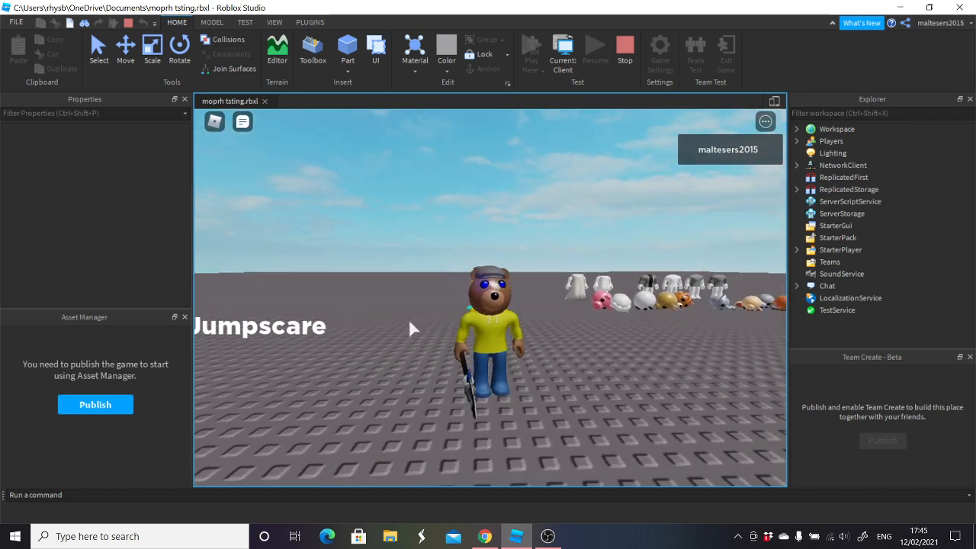
{"action": "key", "text": "s"}
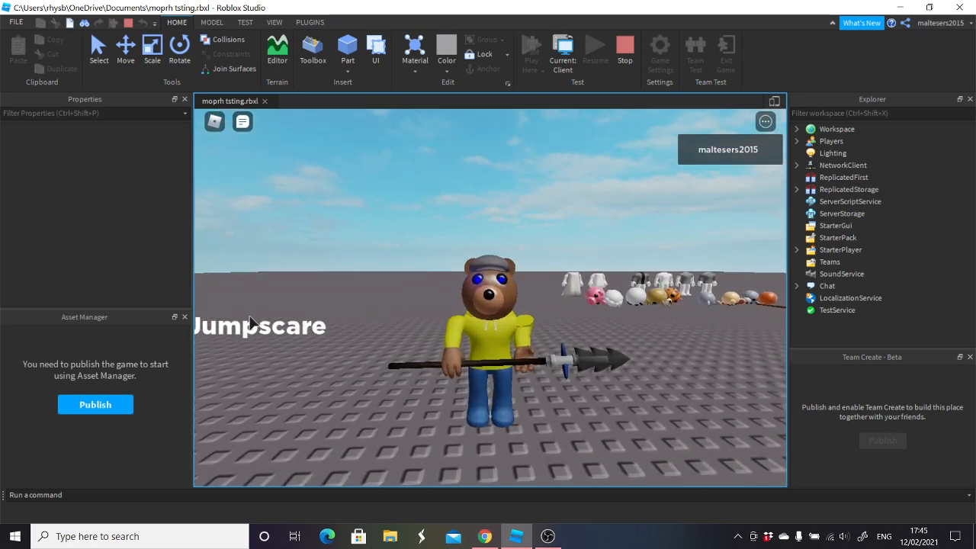
{"action": "scroll", "coordinate": [255, 325], "scroll_direction": "up", "scroll_amount": 2}
{"action": "left_click", "coordinate": [258, 331]}
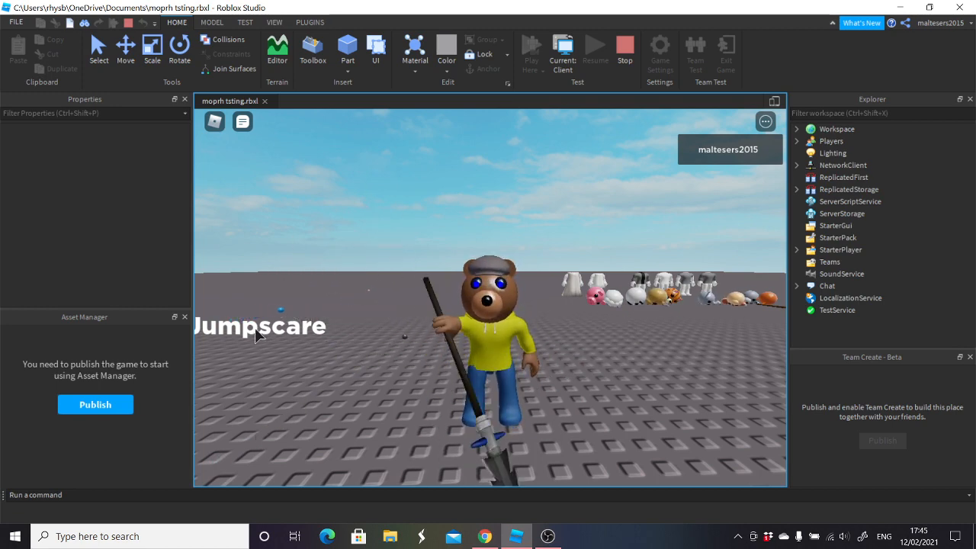
{"action": "right_click_drag", "start_coordinate": [465, 212], "coordinate": [495, 170]}
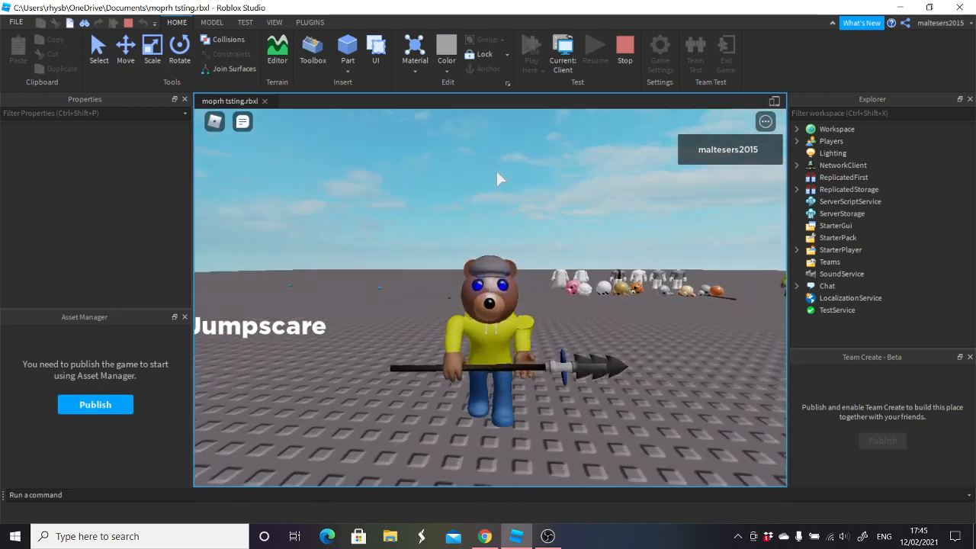
{"action": "left_click", "coordinate": [631, 63]}
{"action": "scroll", "coordinate": [584, 251], "scroll_direction": "down", "scroll_amount": 3}
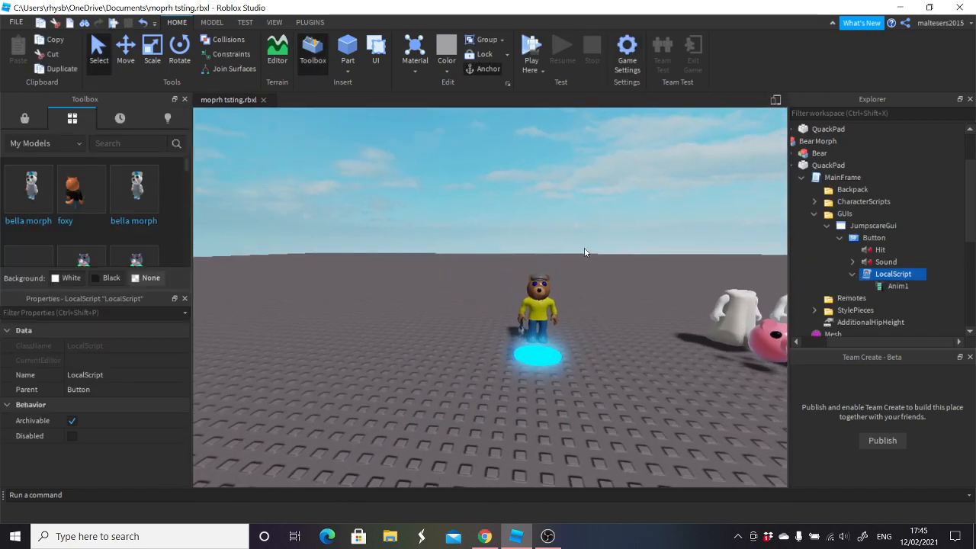
{"action": "scroll", "coordinate": [397, 285], "scroll_direction": "up", "scroll_amount": 5}
{"action": "scroll", "coordinate": [518, 290], "scroll_direction": "down", "scroll_amount": 6}
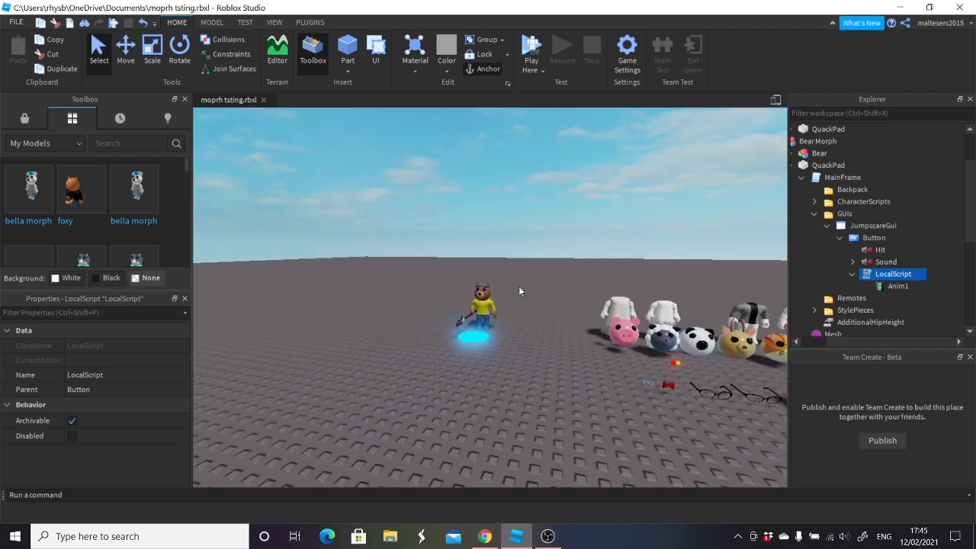
{"action": "scroll", "coordinate": [520, 261], "scroll_direction": "up", "scroll_amount": 3}
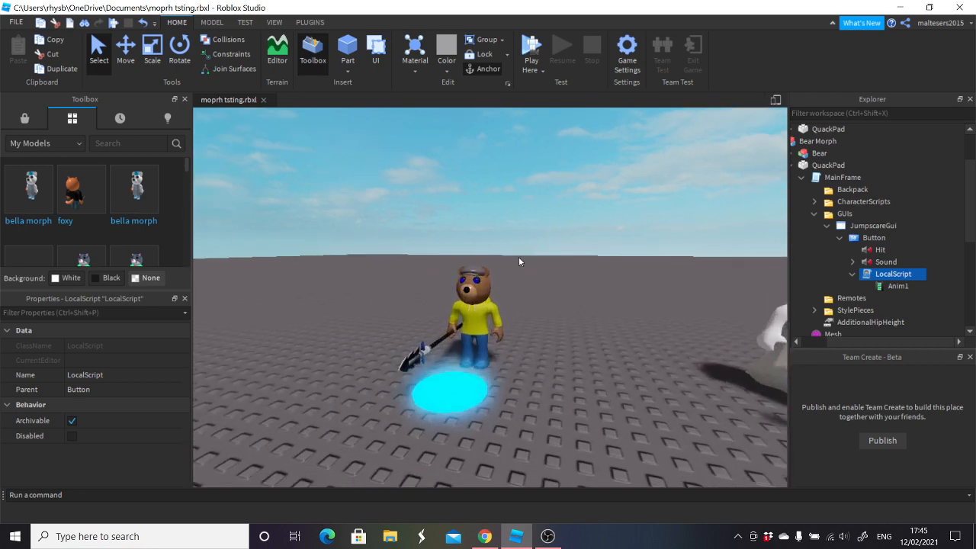
{"action": "scroll", "coordinate": [519, 260], "scroll_direction": "down", "scroll_amount": 8}
{"action": "right_click_drag", "start_coordinate": [520, 261], "coordinate": [489, 273]}
{"action": "scroll", "coordinate": [489, 278], "scroll_direction": "up", "scroll_amount": 3}
{"action": "scroll", "coordinate": [489, 278], "scroll_direction": "down", "scroll_amount": 5}
{"action": "scroll", "coordinate": [488, 274], "scroll_direction": "down", "scroll_amount": 5}
{"action": "right_click_drag", "start_coordinate": [540, 395], "coordinate": [542, 397]}
{"action": "scroll", "coordinate": [556, 321], "scroll_direction": "up", "scroll_amount": 4}
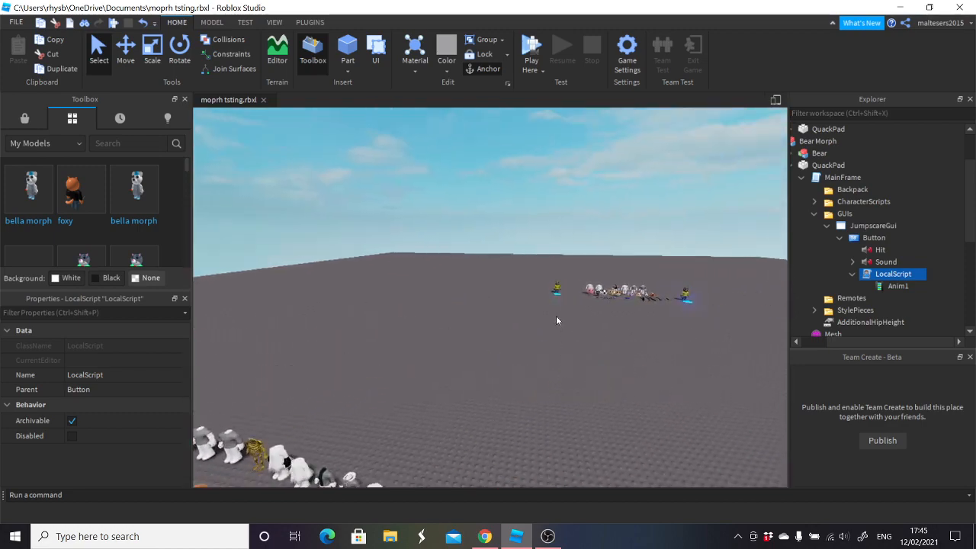
{"action": "right_click_drag", "start_coordinate": [532, 289], "coordinate": [492, 283]}
{"action": "scroll", "coordinate": [527, 281], "scroll_direction": "up", "scroll_amount": 4}
{"action": "scroll", "coordinate": [492, 282], "scroll_direction": "up", "scroll_amount": 5}
{"action": "scroll", "coordinate": [492, 282], "scroll_direction": "down", "scroll_amount": 2}
{"action": "scroll", "coordinate": [492, 283], "scroll_direction": "down", "scroll_amount": 3}
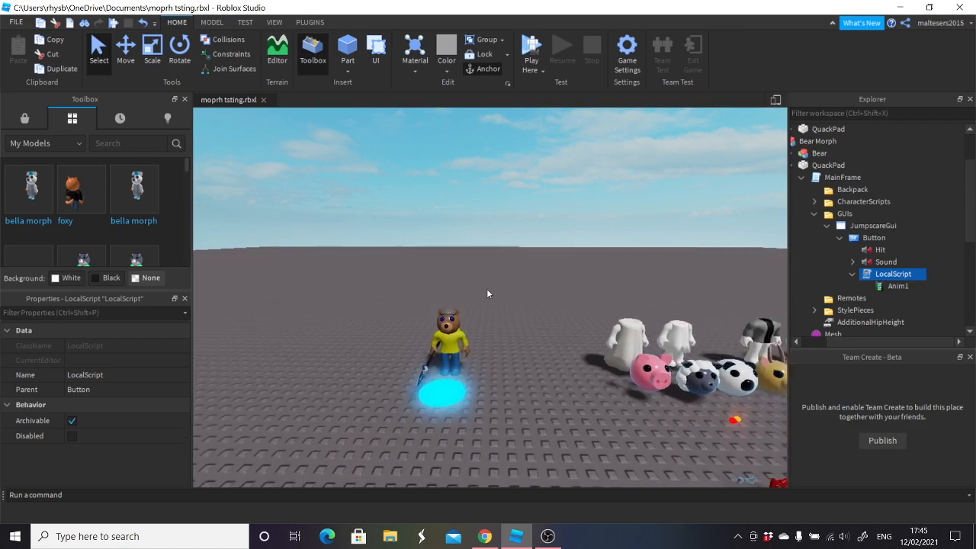